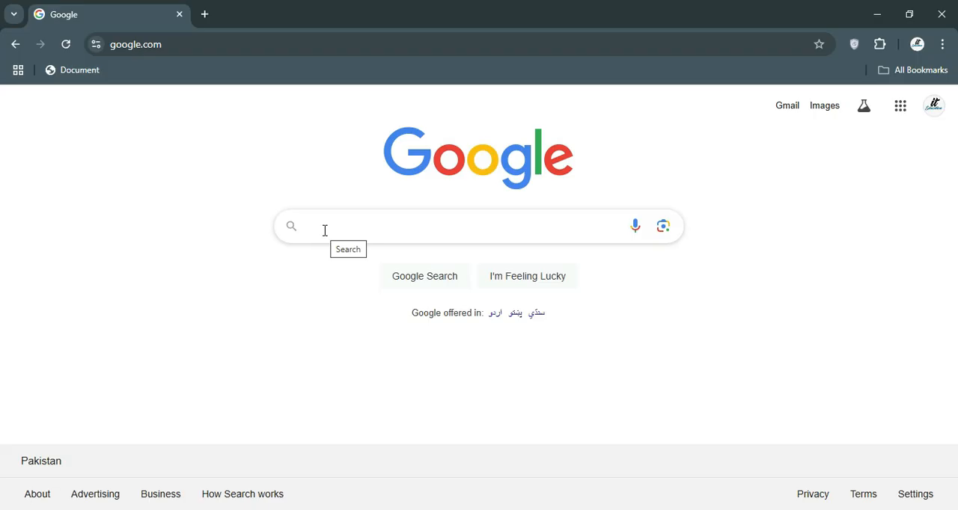
Search the web for canva and open the official Canva site in a new tab.
click(324, 230)
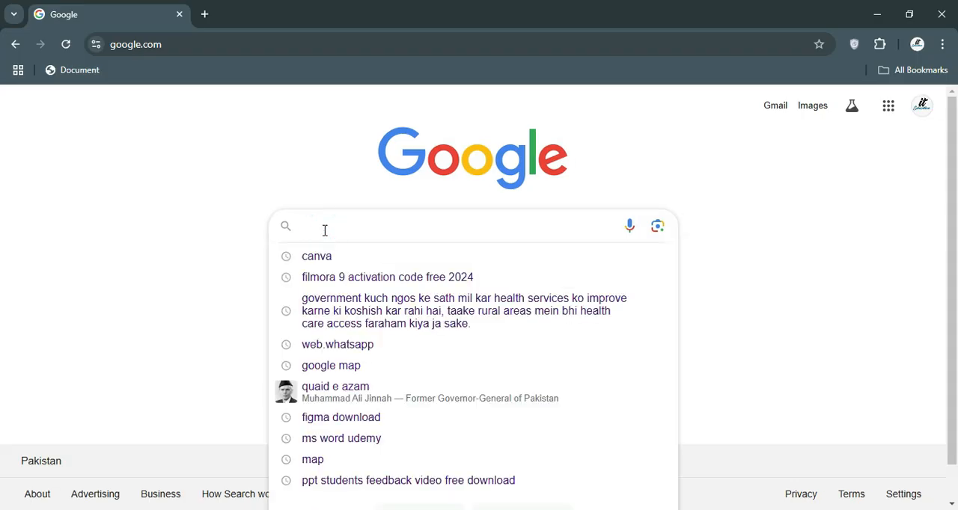
text(canva)
key(Return)
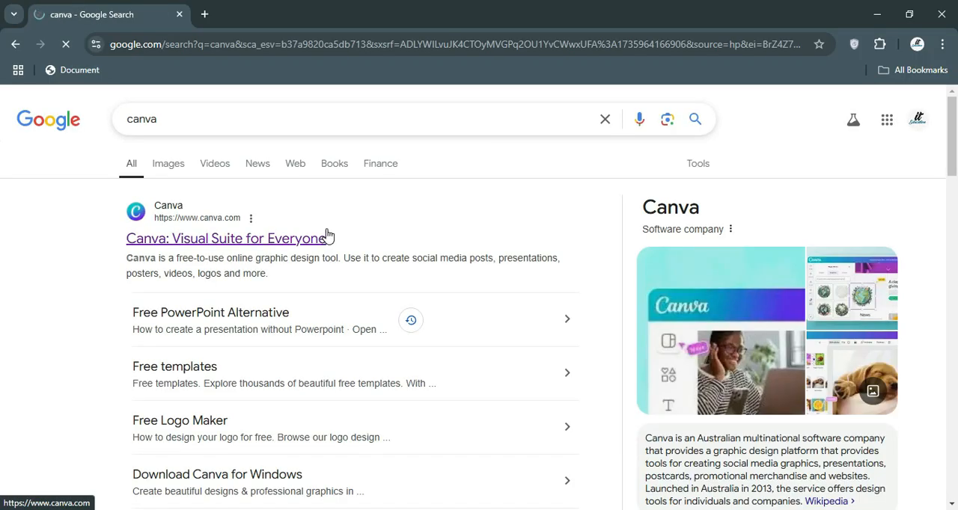
scroll(325, 236, down, 1)
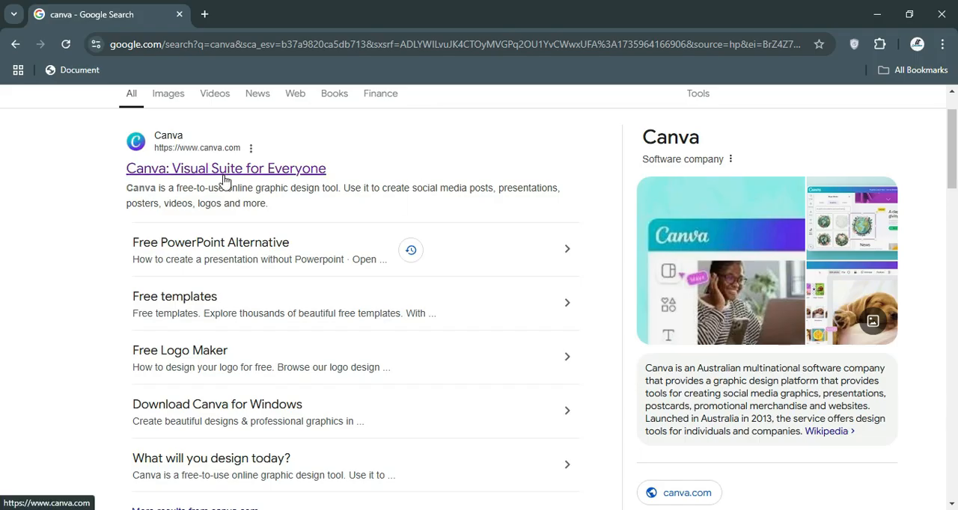
scroll(223, 179, up, 1)
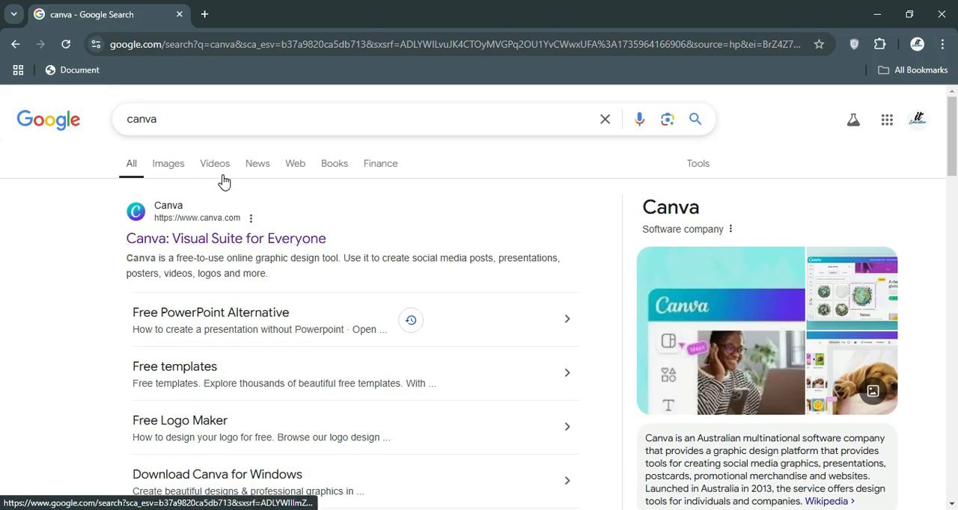
middle_click(206, 247)
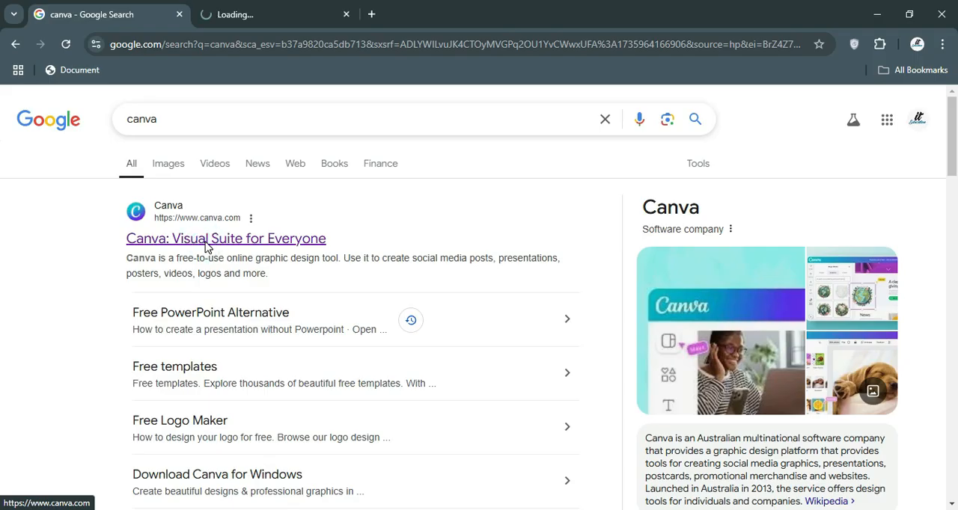
click(239, 18)
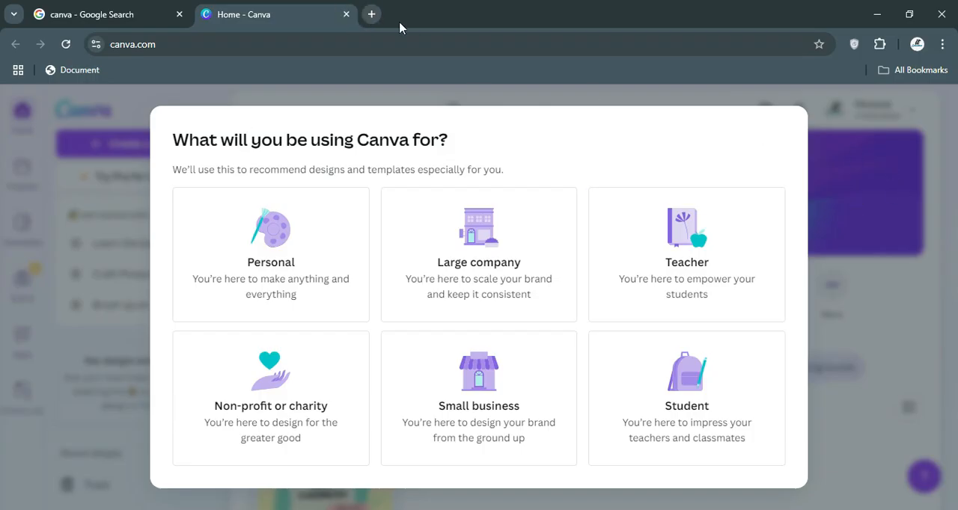
Search for canva in a private browser window, view the site's signed-out home page, and close the window.
click(941, 44)
click(828, 116)
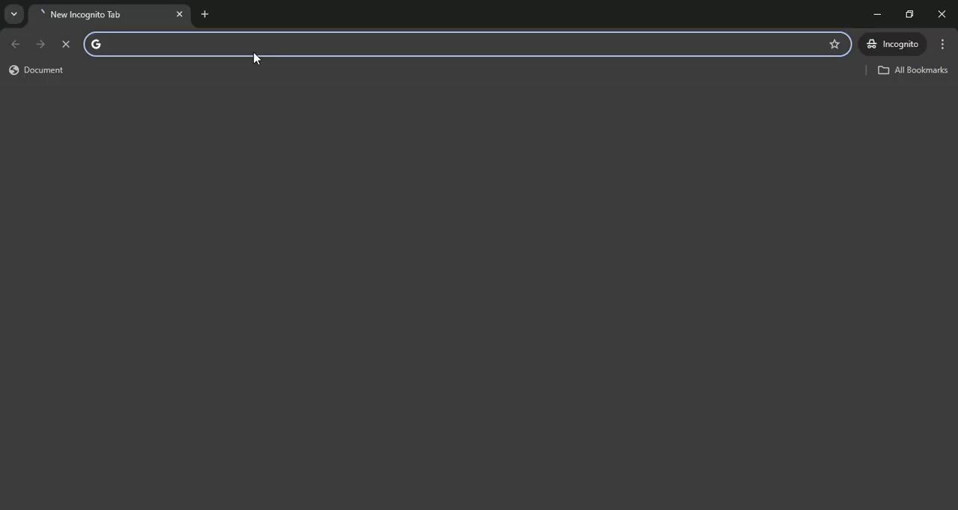
text(canv)
key(Return)
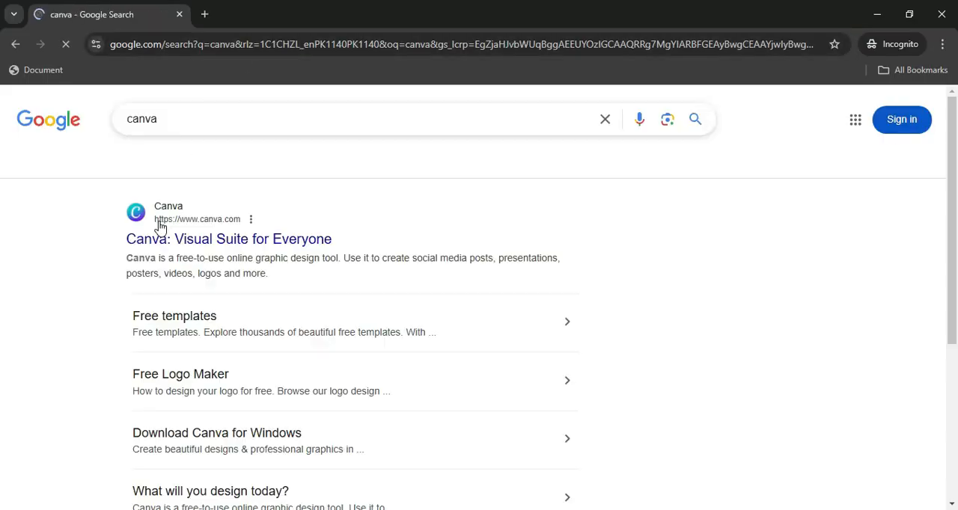
click(229, 239)
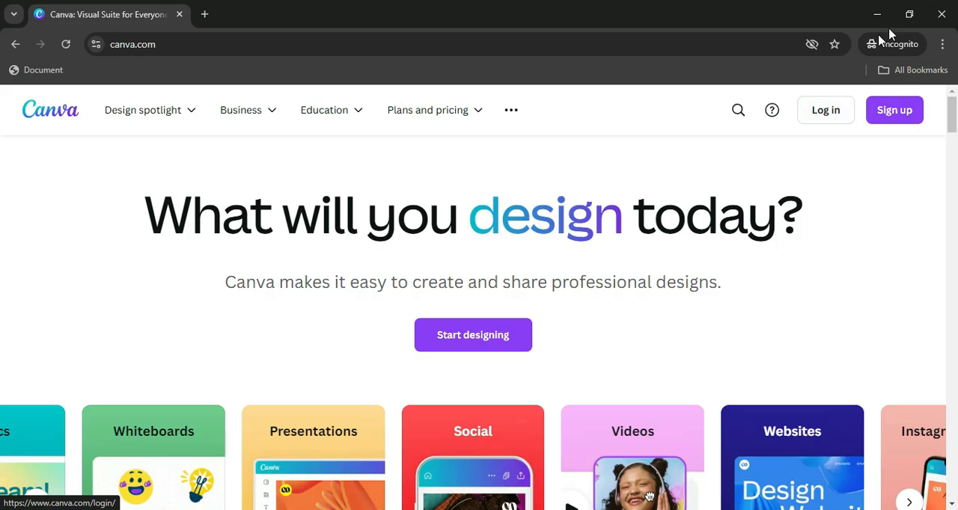
click(941, 14)
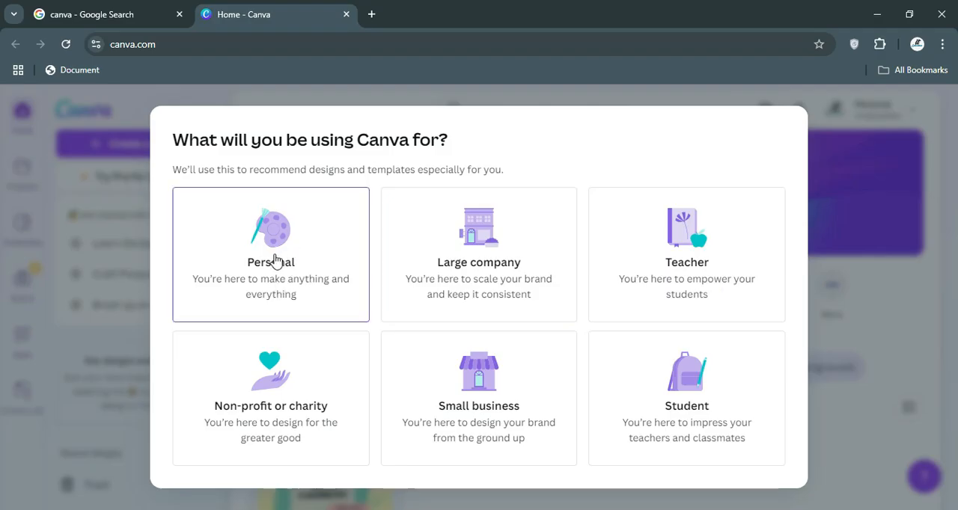
Complete the Canva onboarding as a Student at High School and finish the teacher invitation page.
click(716, 397)
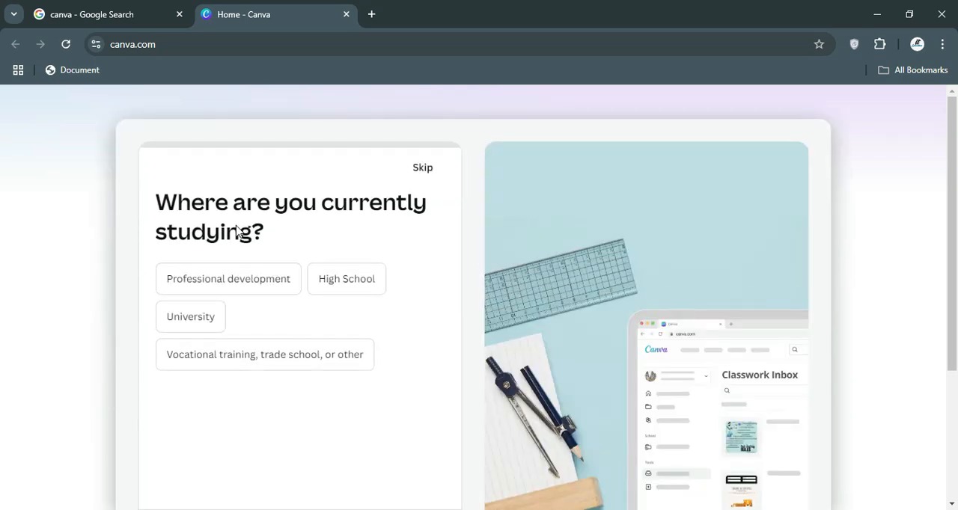
scroll(237, 231, down, 5)
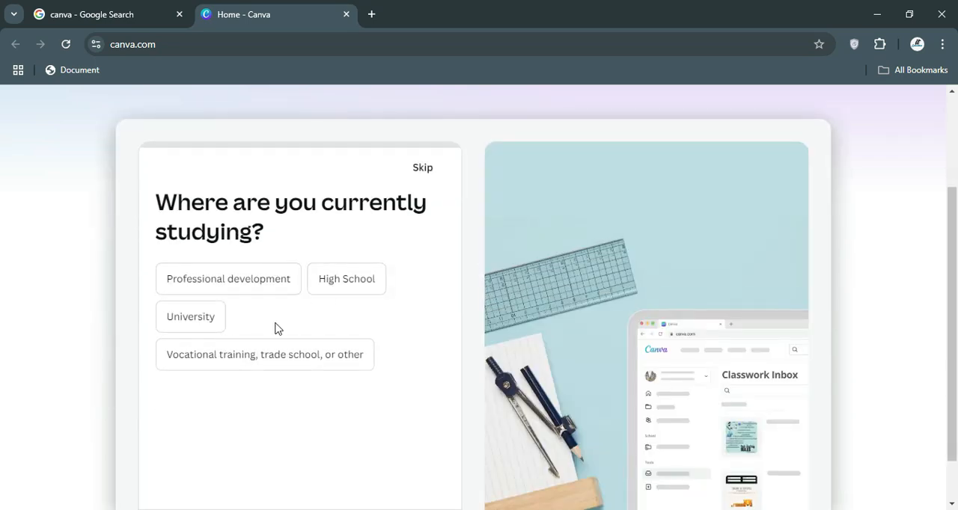
click(350, 278)
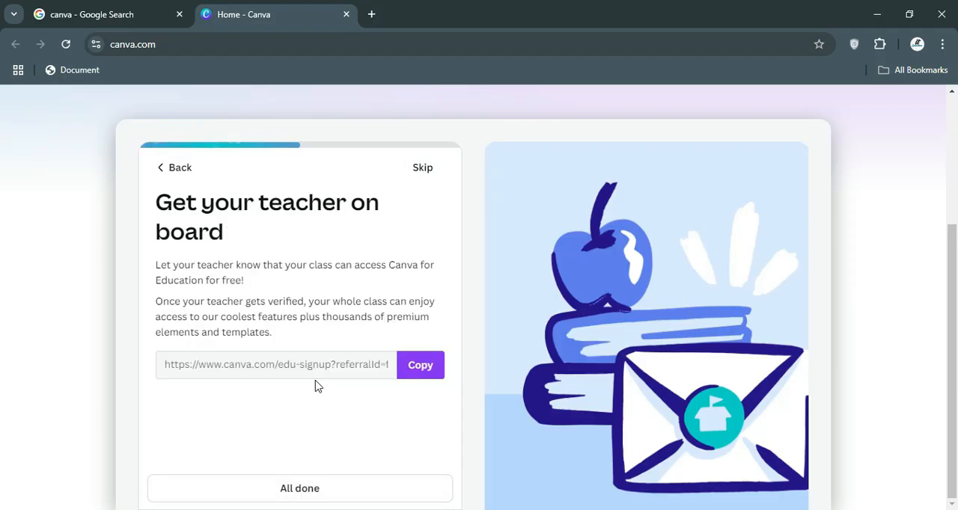
click(312, 488)
mouse_move(347, 385)
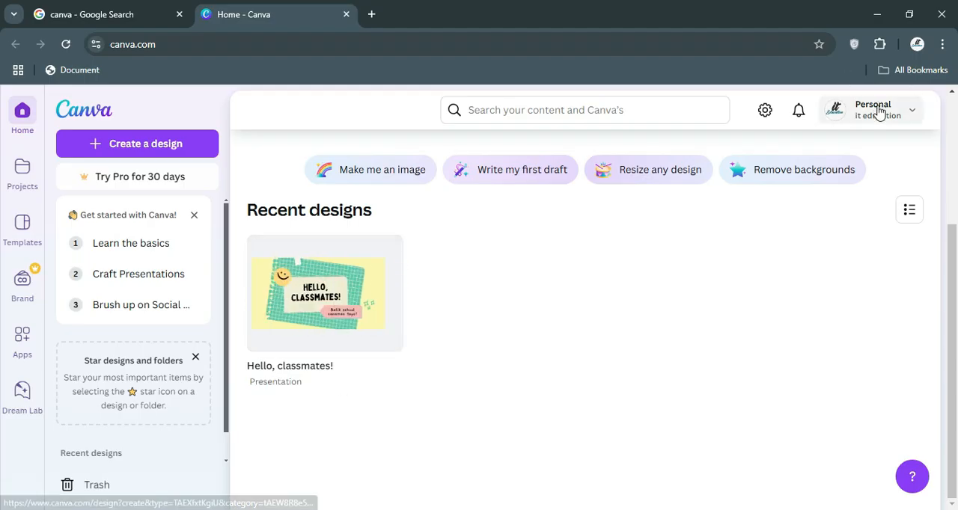
Review the account, team and settings options of the personal profile, then dismiss them.
click(910, 116)
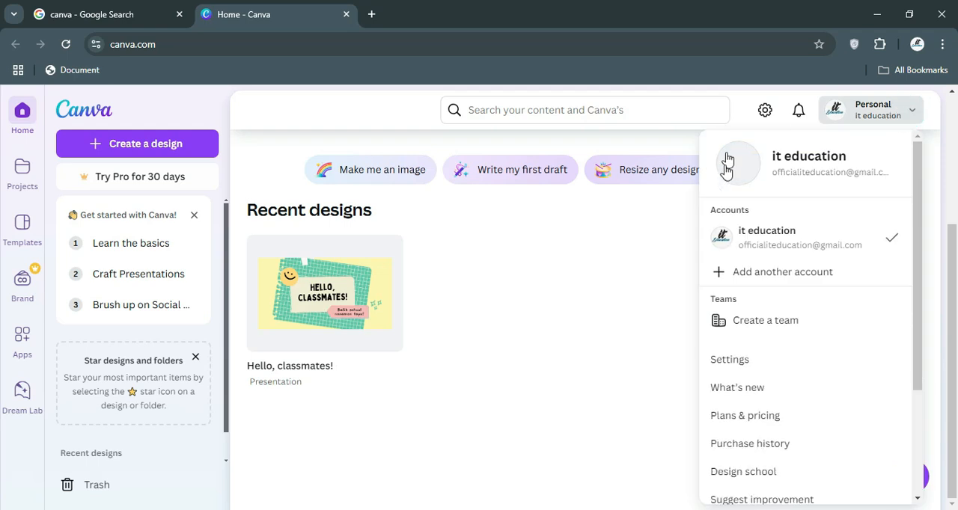
scroll(797, 288, down, 2)
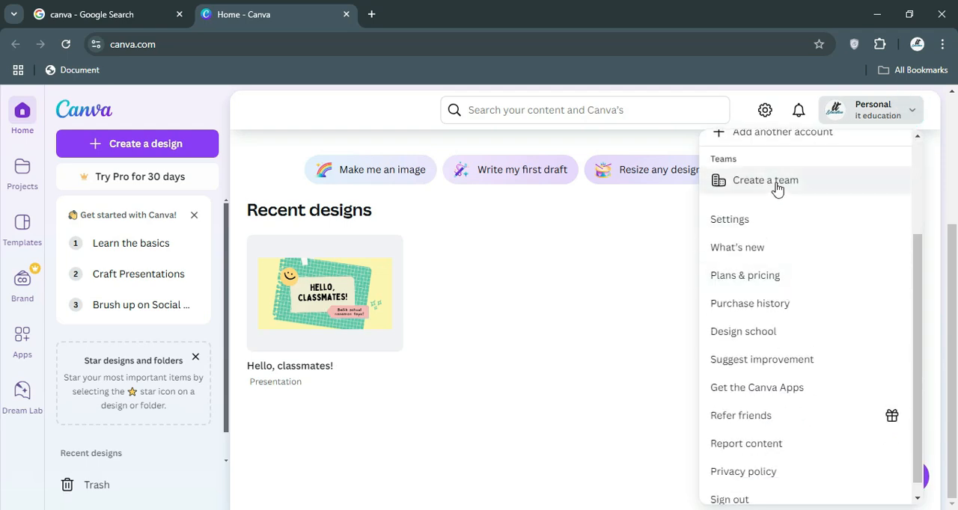
scroll(777, 188, up, 2)
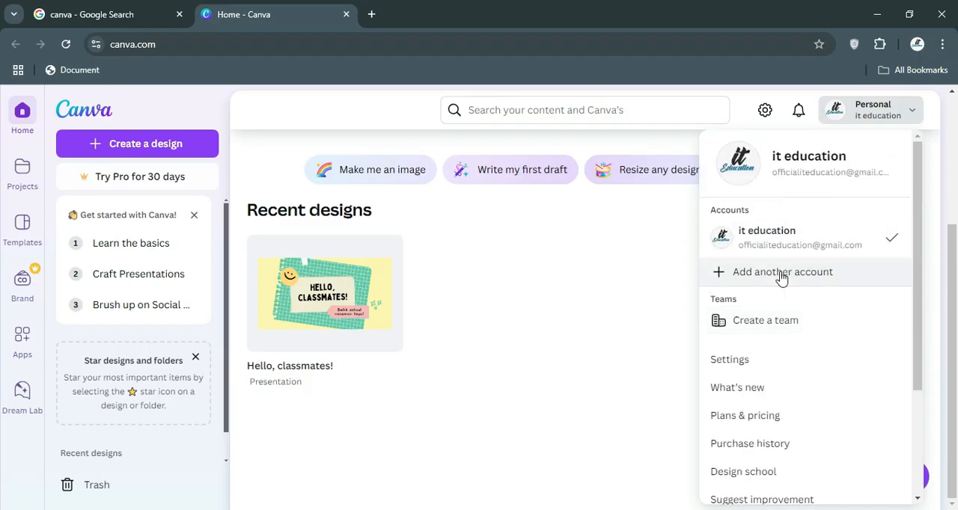
click(502, 208)
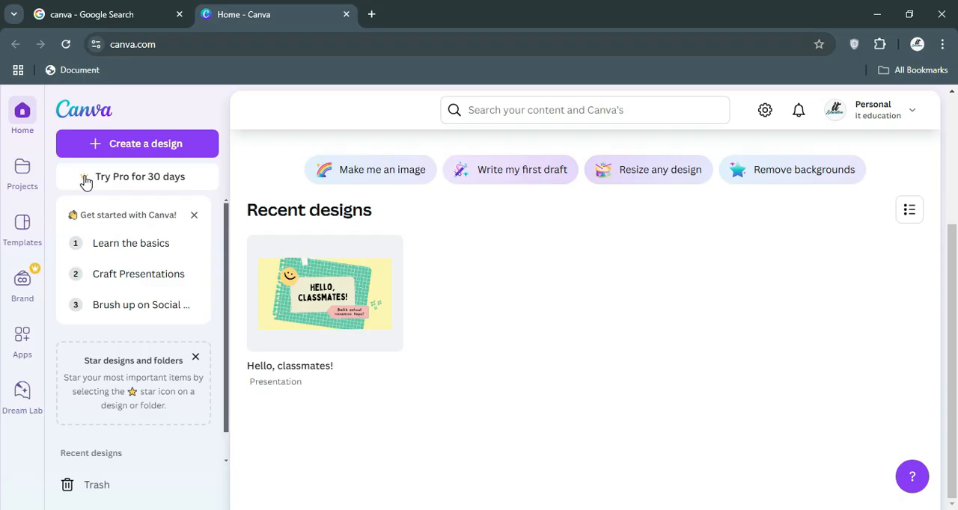
View the Home page and the Projects page with the recent designs.
click(22, 114)
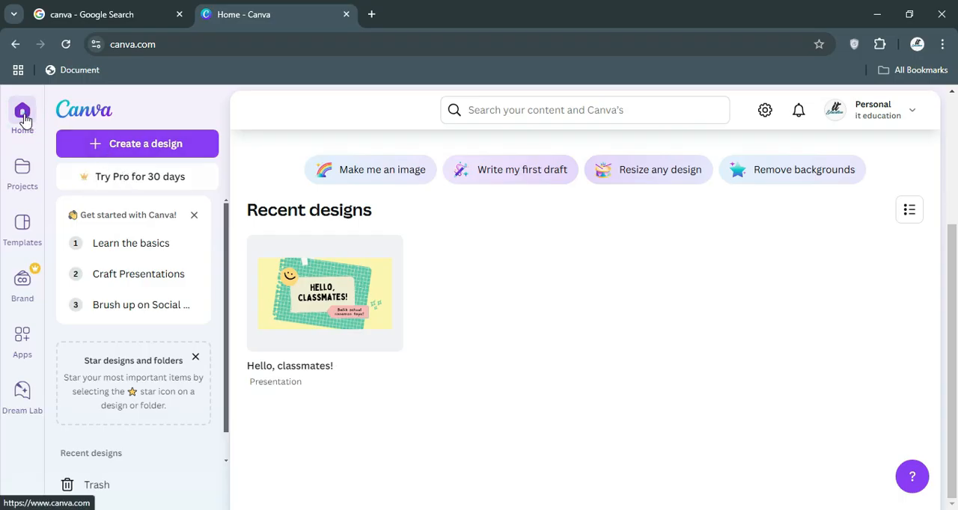
click(29, 181)
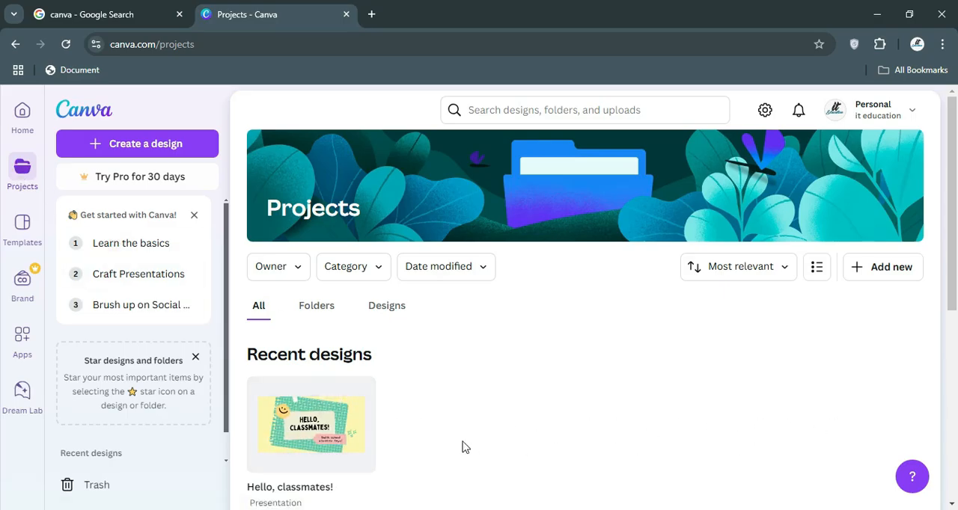
Browse the Templates page, examining its categories, ready-to-teach lessons and subject collections.
click(25, 230)
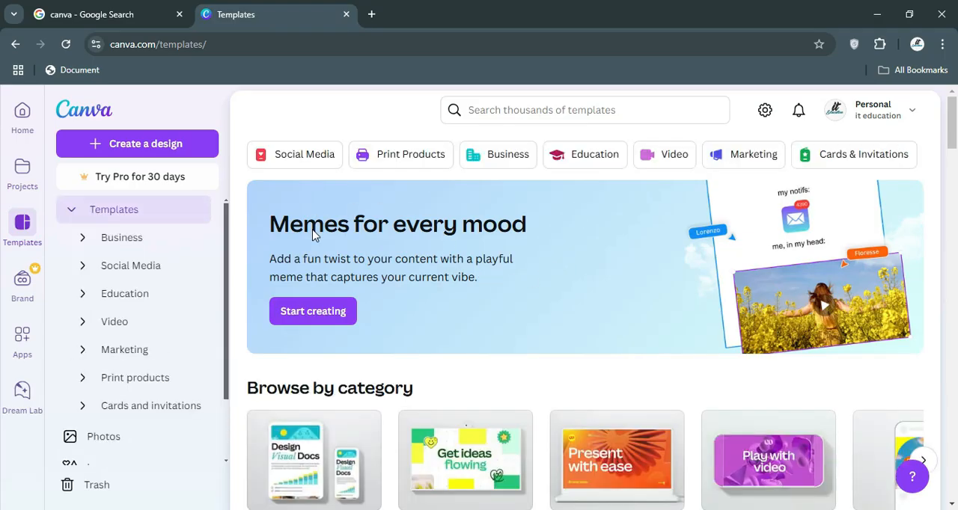
scroll(314, 234, down, 1)
scroll(312, 250, down, 4)
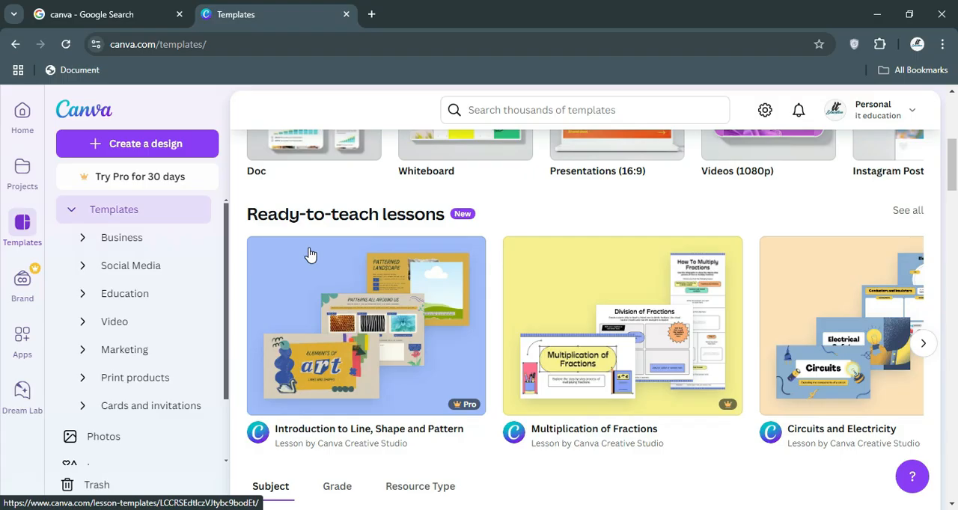
scroll(310, 256, down, 2)
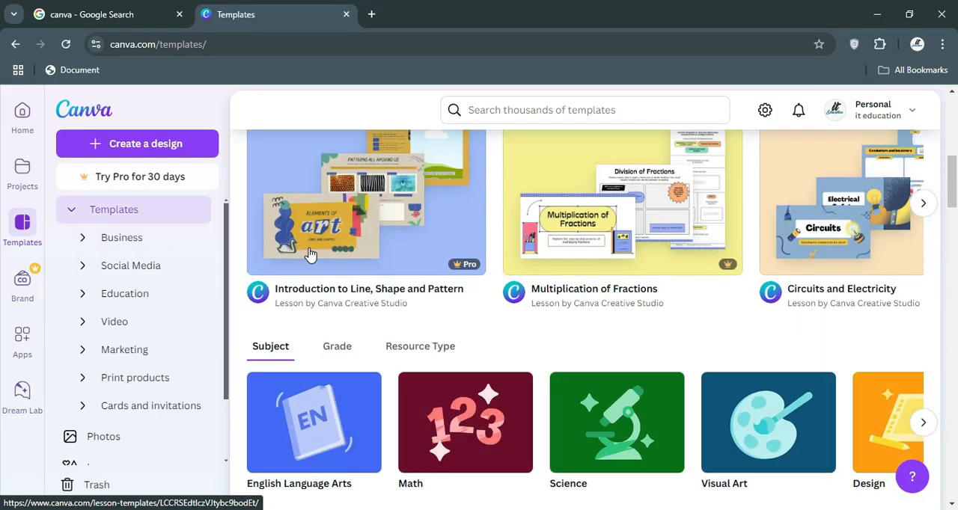
scroll(310, 255, down, 2)
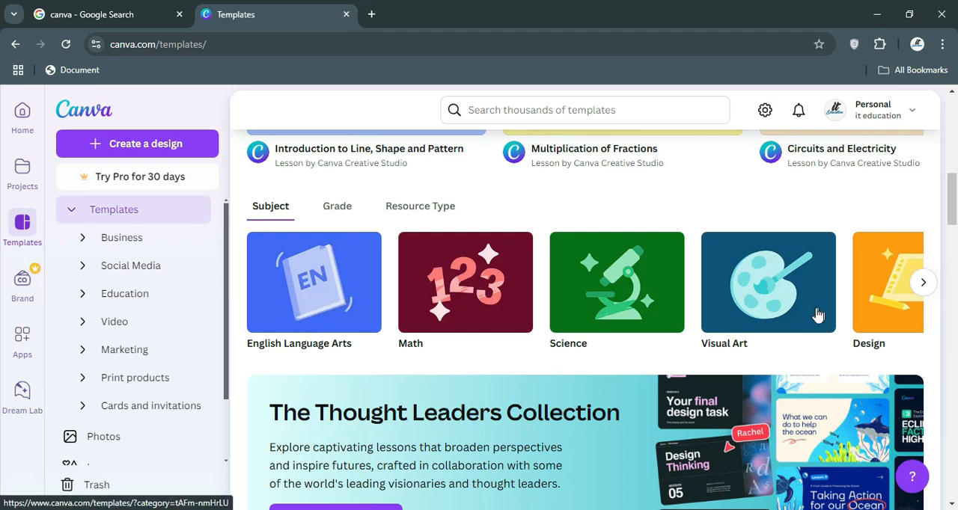
scroll(577, 291, up, 5)
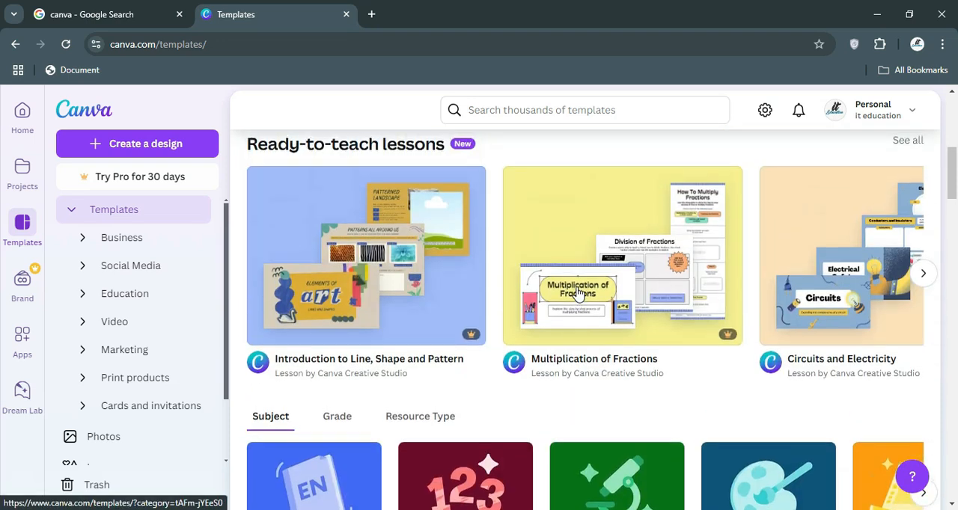
scroll(578, 294, up, 3)
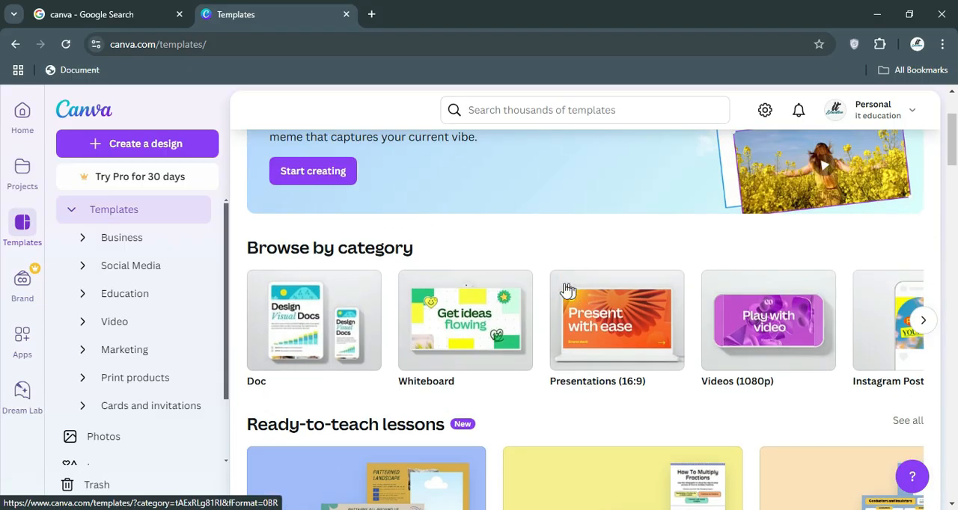
scroll(541, 282, up, 1)
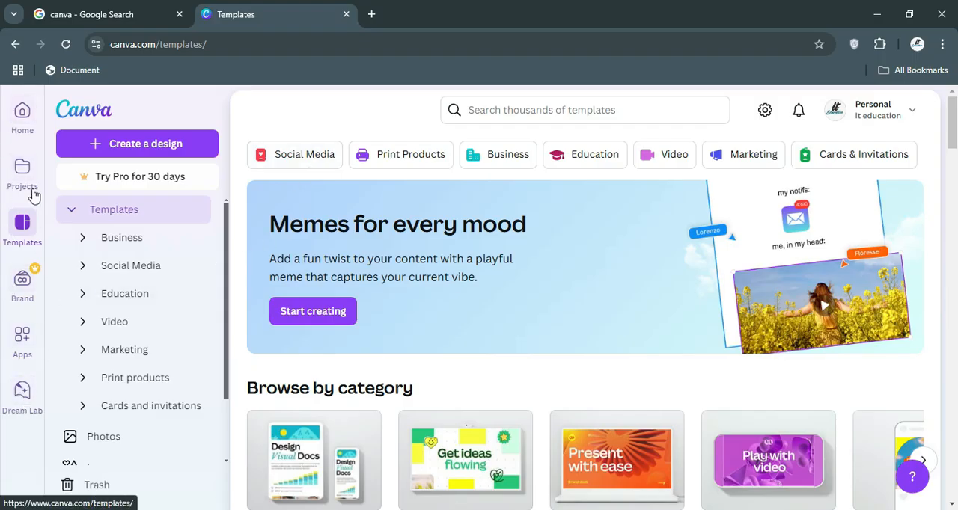
Examine the Brand section's Brand Kits and Brand Templates pages, ending back on Brand Kits.
click(20, 297)
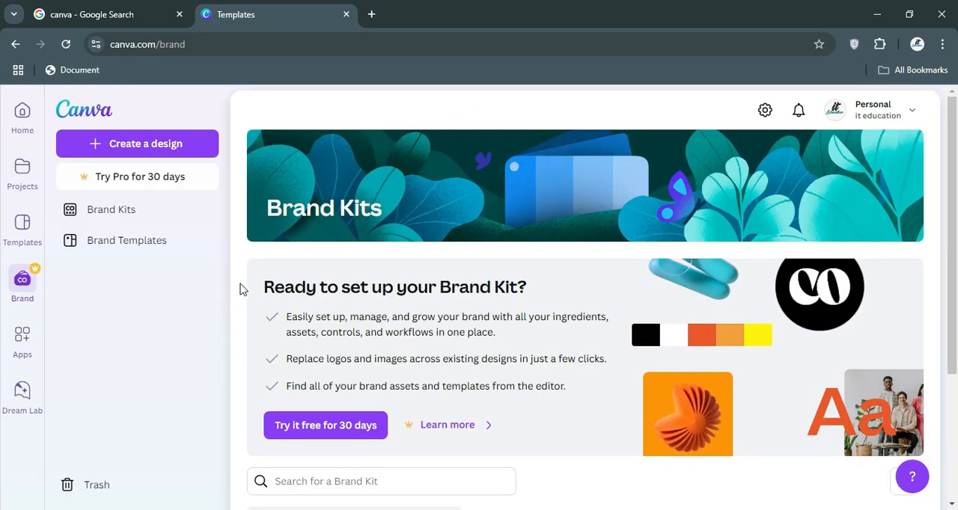
click(123, 223)
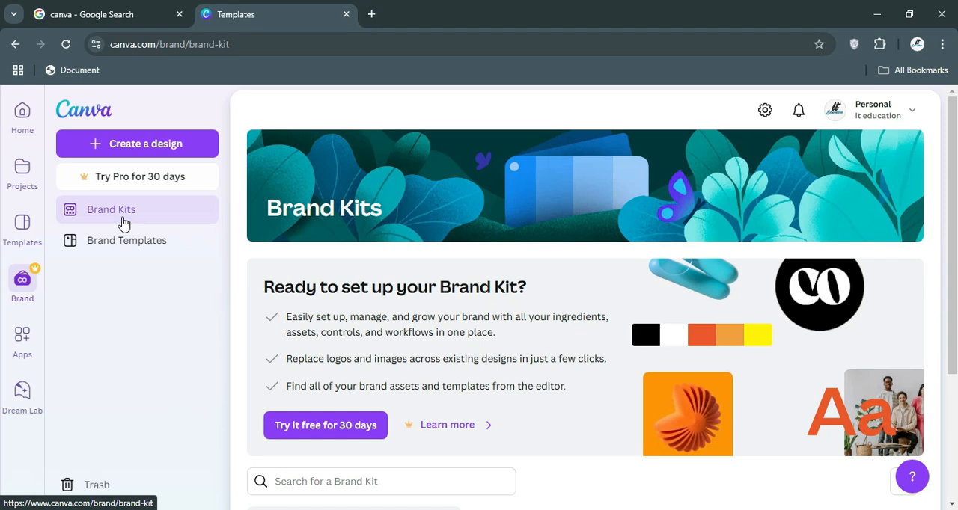
scroll(329, 337, down, 3)
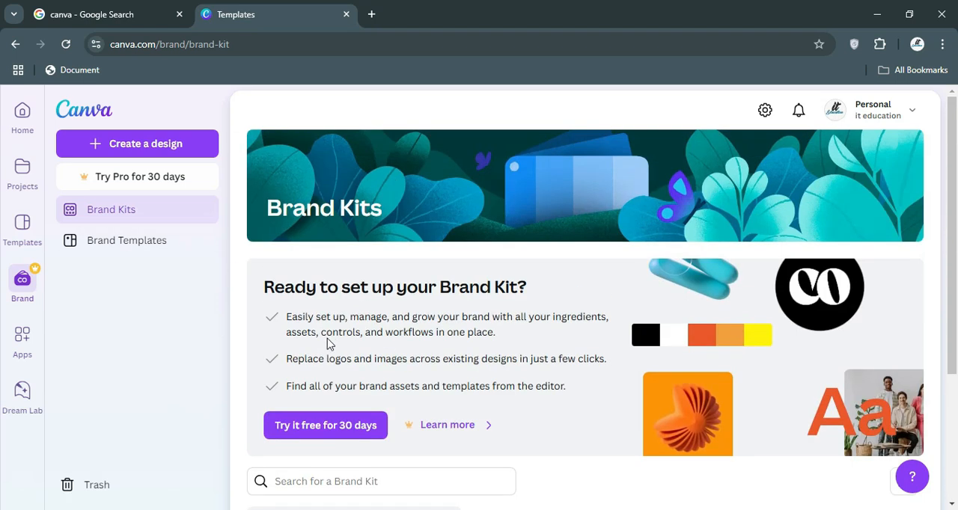
click(148, 242)
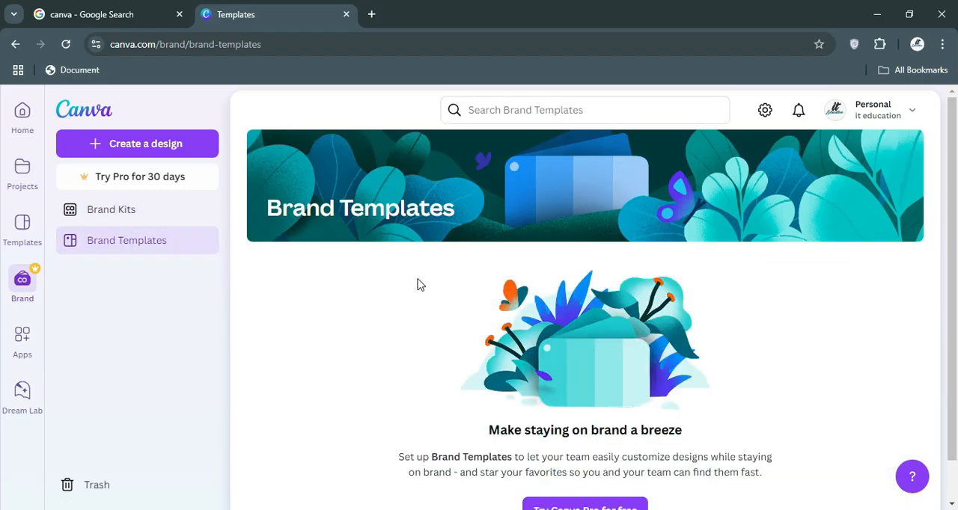
scroll(419, 284, down, 1)
scroll(418, 284, up, 1)
click(98, 218)
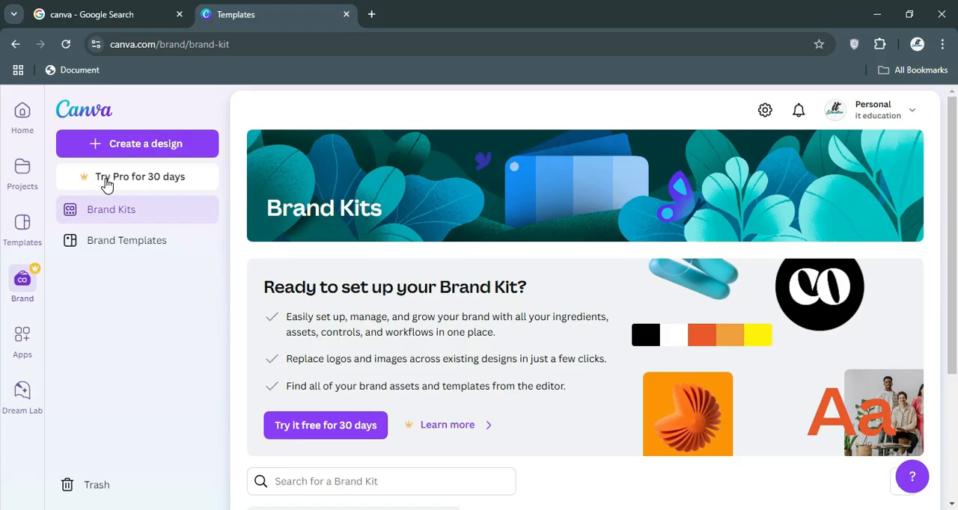
Look through the app categories on the Apps page and the sample image ideas in Dream Lab.
click(22, 343)
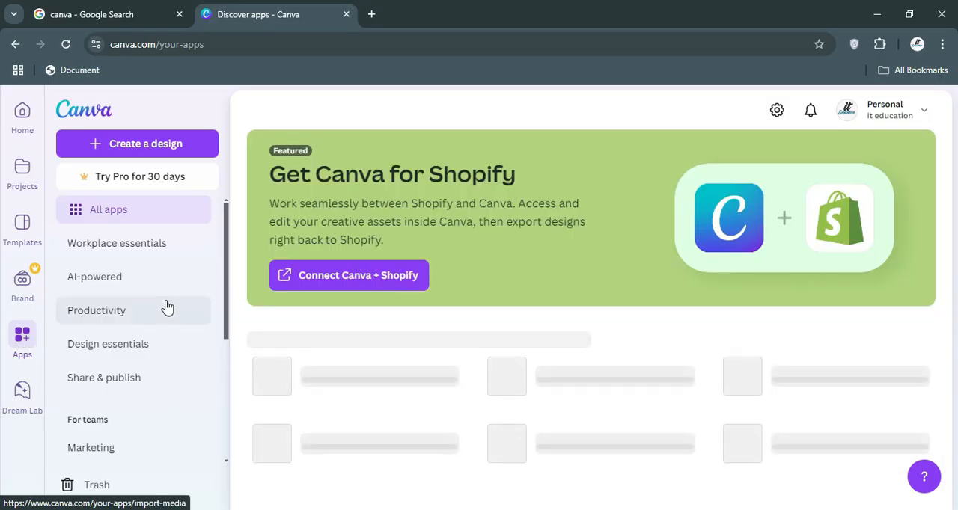
scroll(160, 314, down, 3)
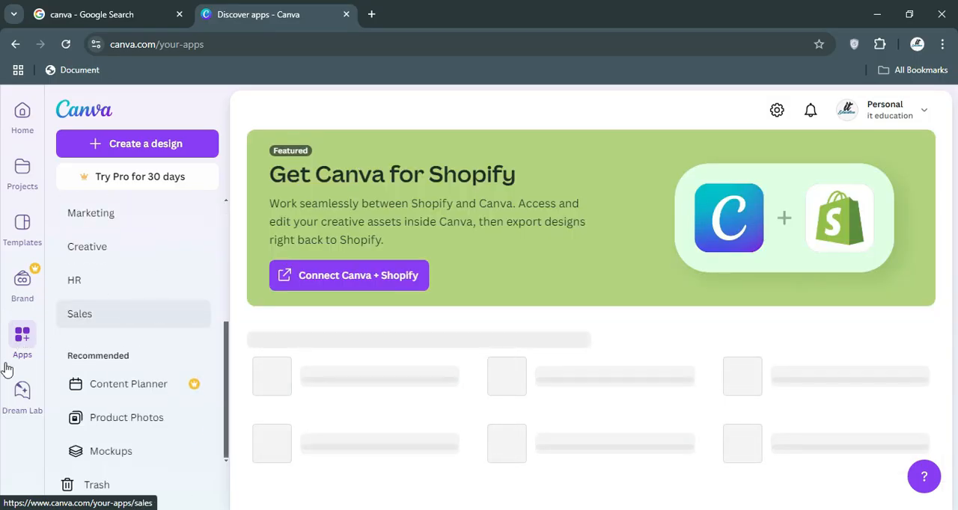
click(22, 392)
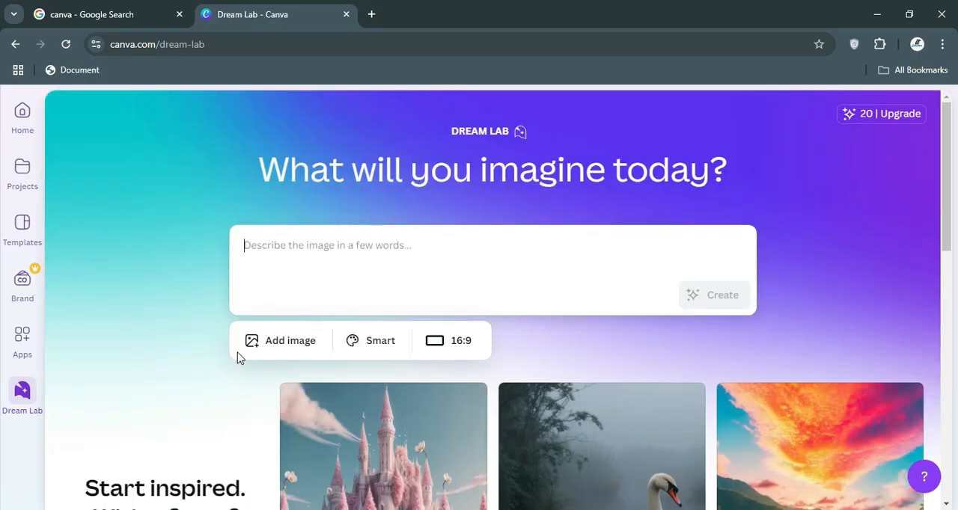
scroll(238, 356, down, 3)
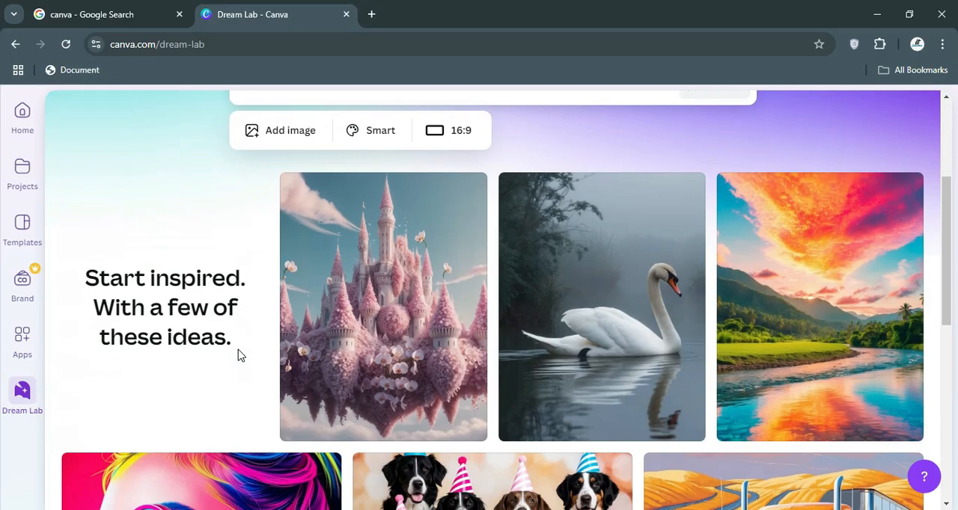
Examine Dream Lab's sample image ideas and its prompt area with the image, style and aspect ratio options.
scroll(238, 357, down, 5)
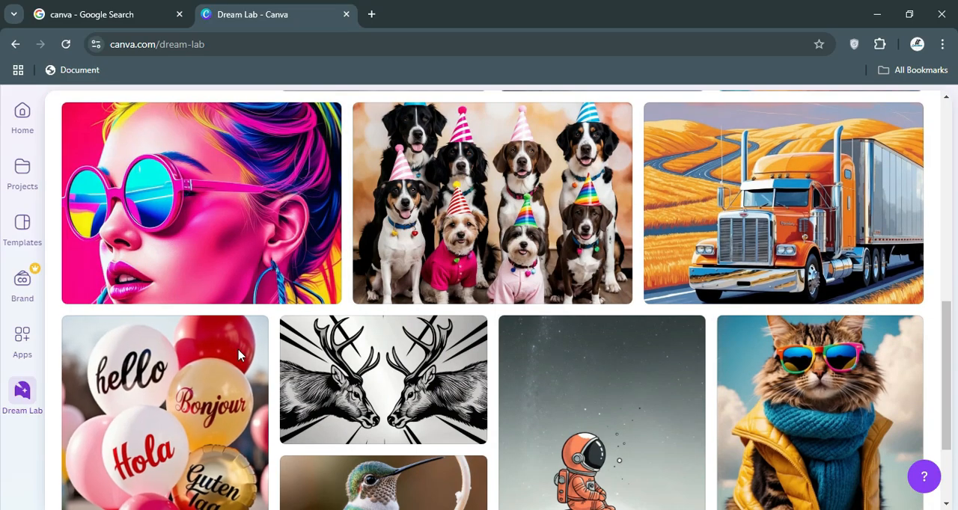
scroll(238, 356, up, 5)
scroll(238, 357, up, 3)
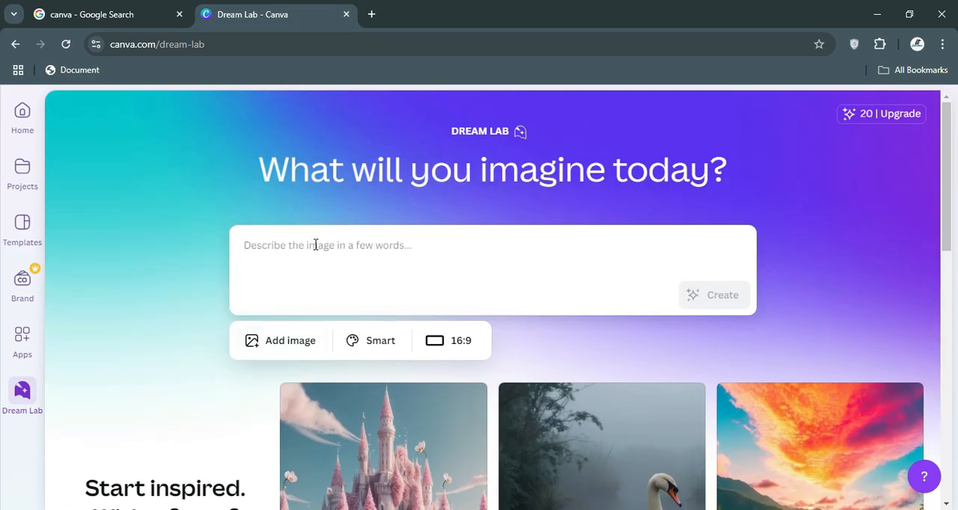
scroll(224, 381, down, 5)
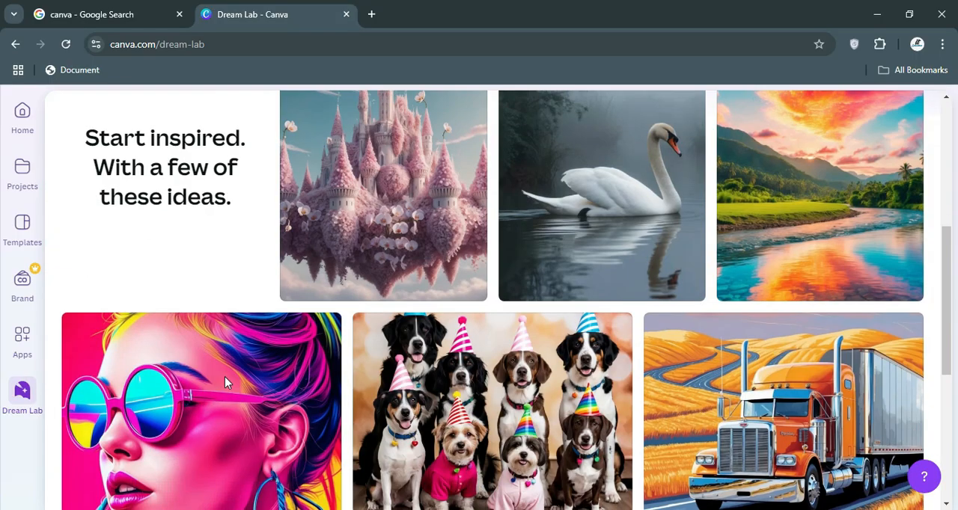
scroll(224, 374, down, 5)
scroll(226, 371, down, 1)
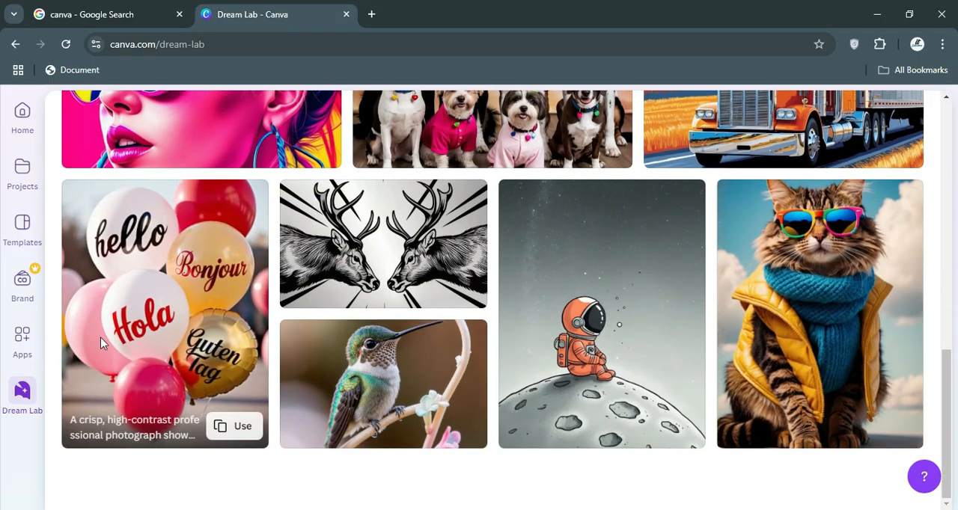
scroll(124, 336, up, 1)
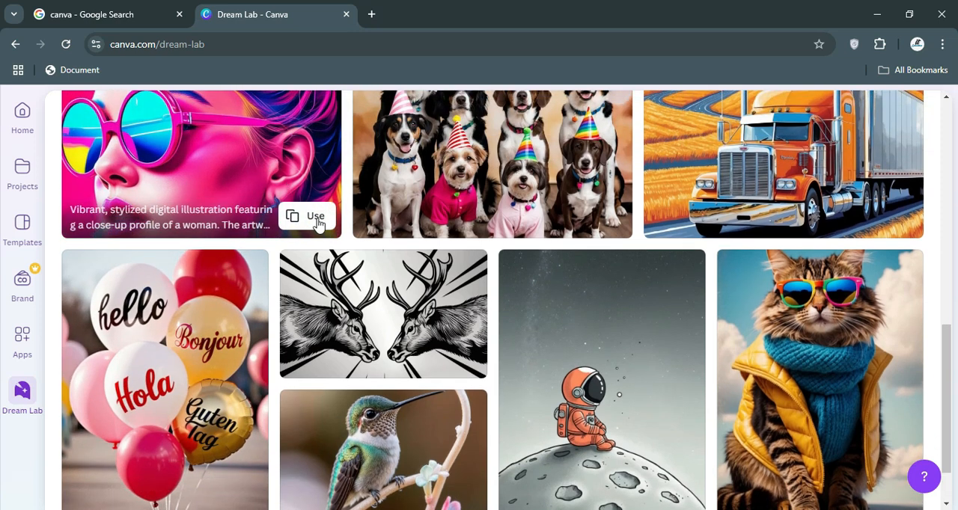
scroll(389, 207, up, 2)
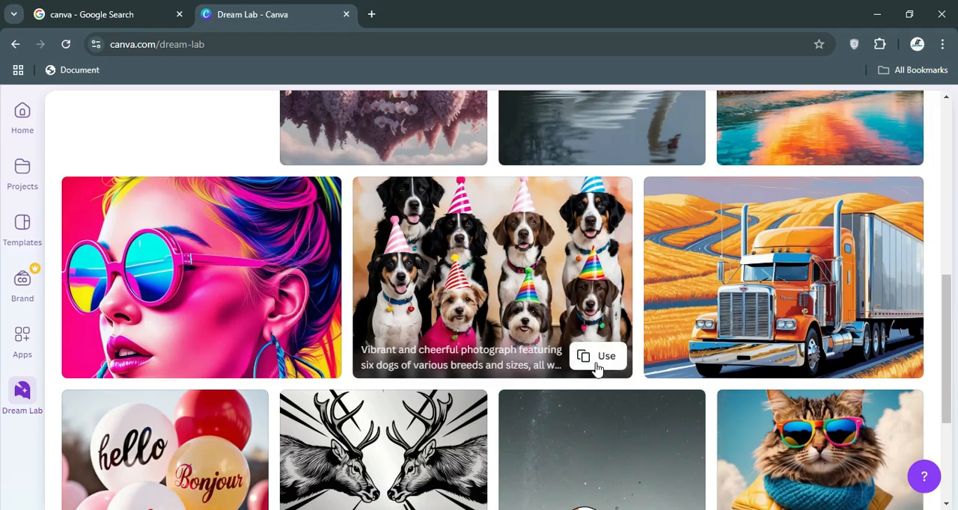
scroll(598, 370, up, 7)
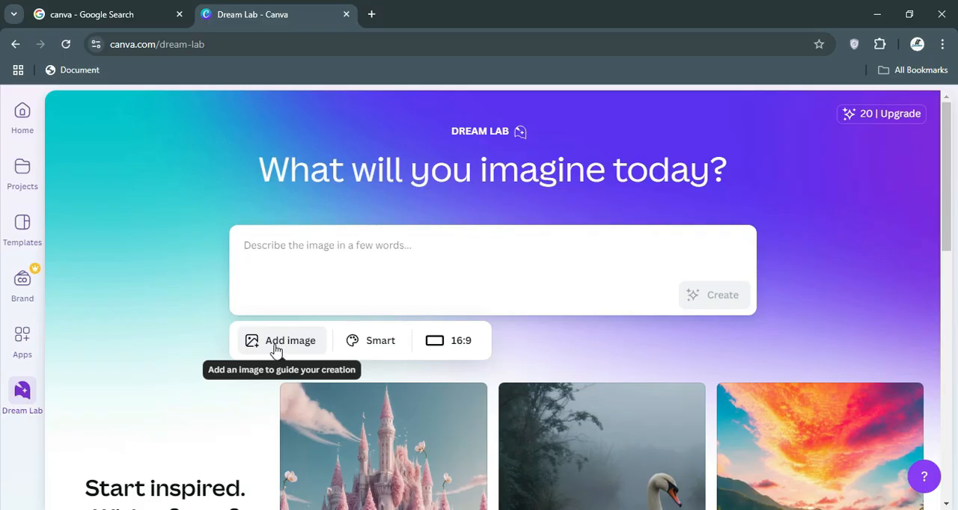
click(439, 257)
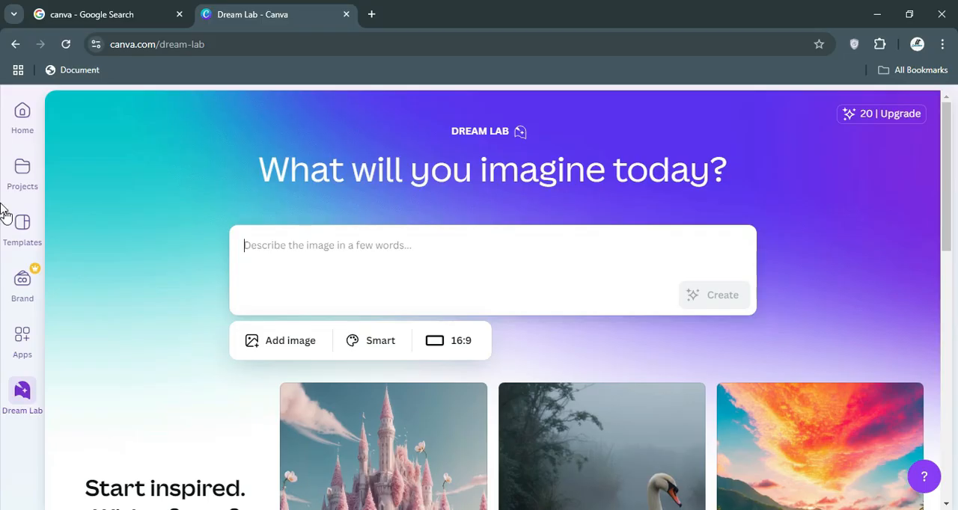
Look through the suggested design types for creating a new design, ending on the Home page and its recent designs list.
click(18, 116)
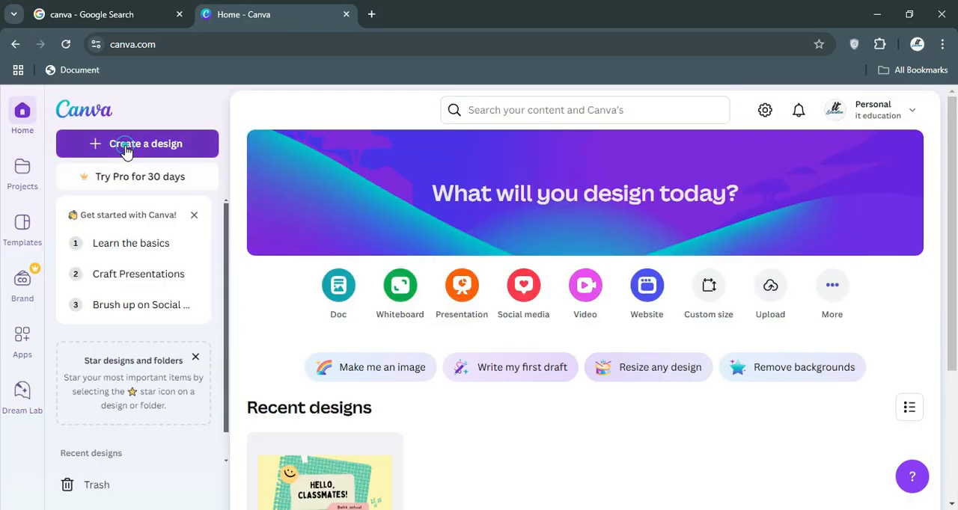
click(126, 144)
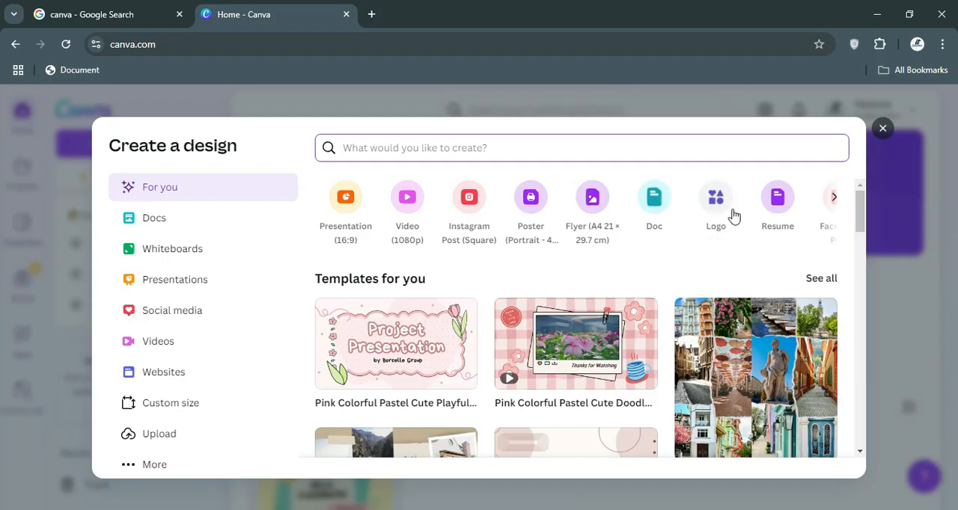
click(833, 198)
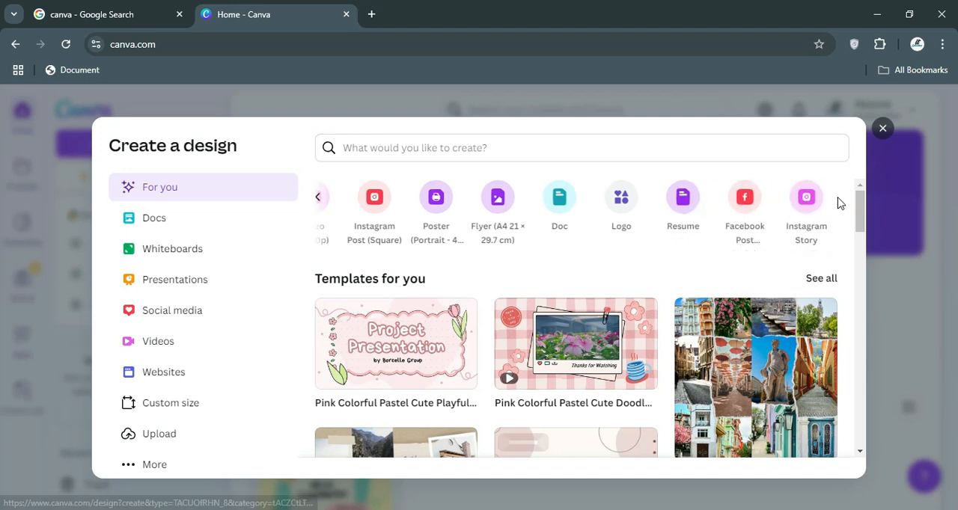
click(318, 200)
click(320, 206)
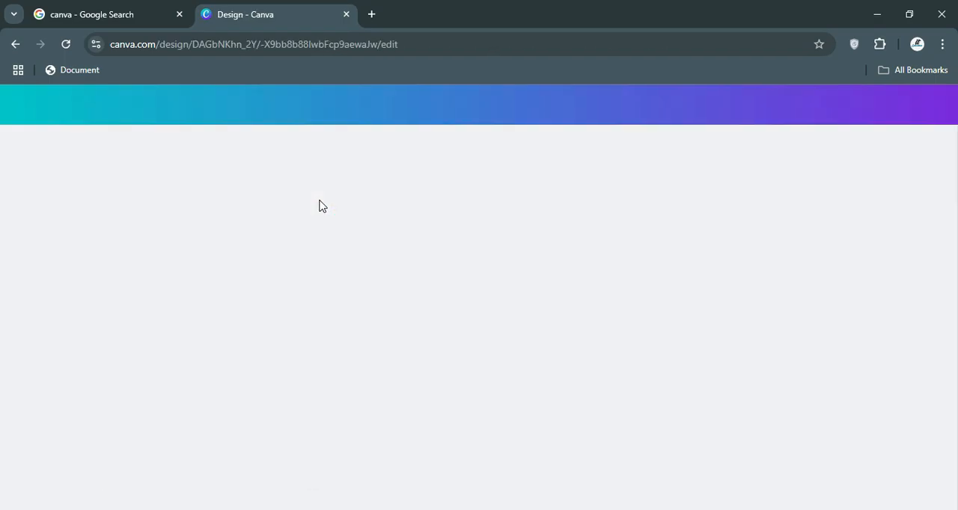
click(16, 49)
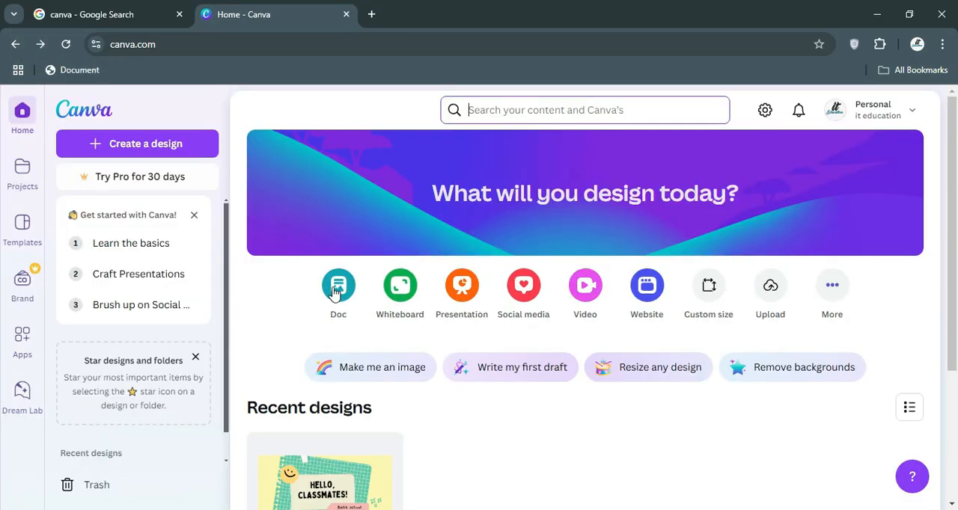
scroll(220, 236, down, 1)
scroll(415, 351, down, 2)
scroll(414, 350, up, 2)
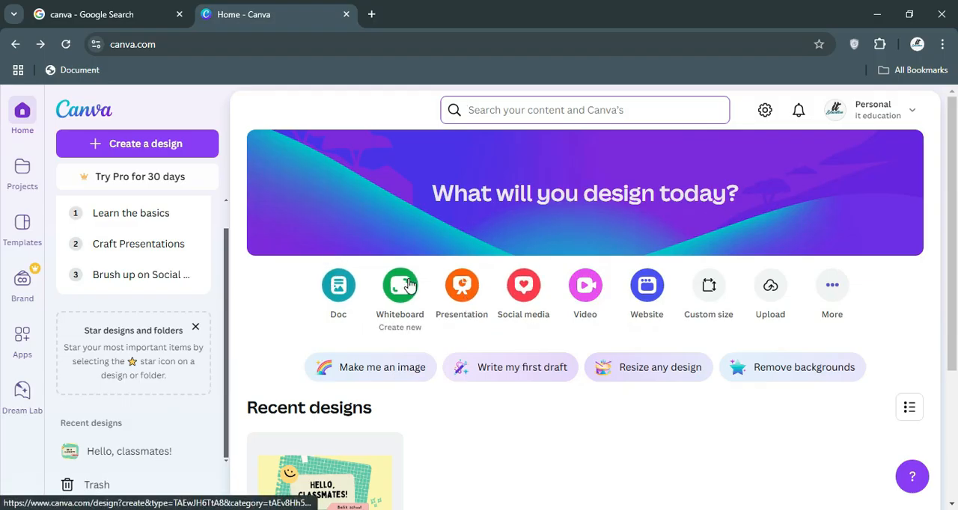
Create a blank square Instagram post from the social media formats, and dismiss the Design together tip and the sharing options.
click(523, 288)
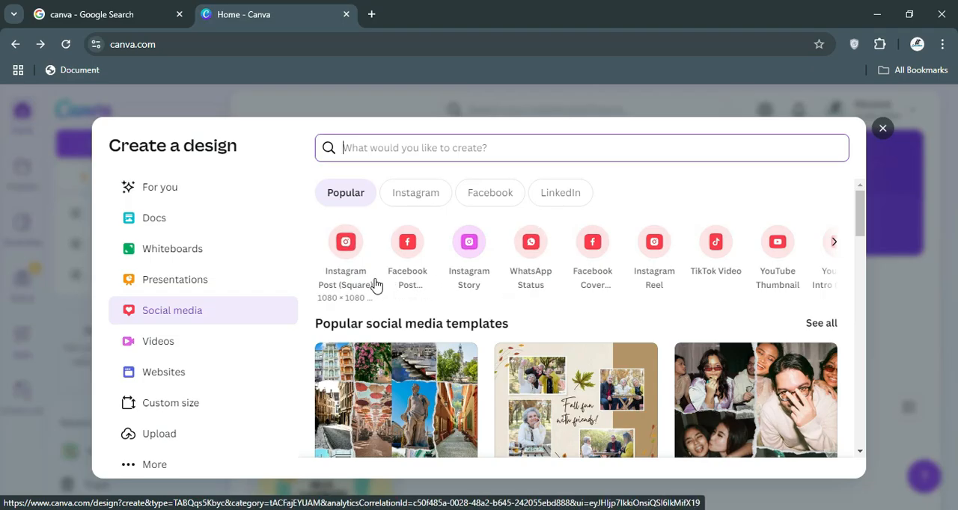
click(346, 244)
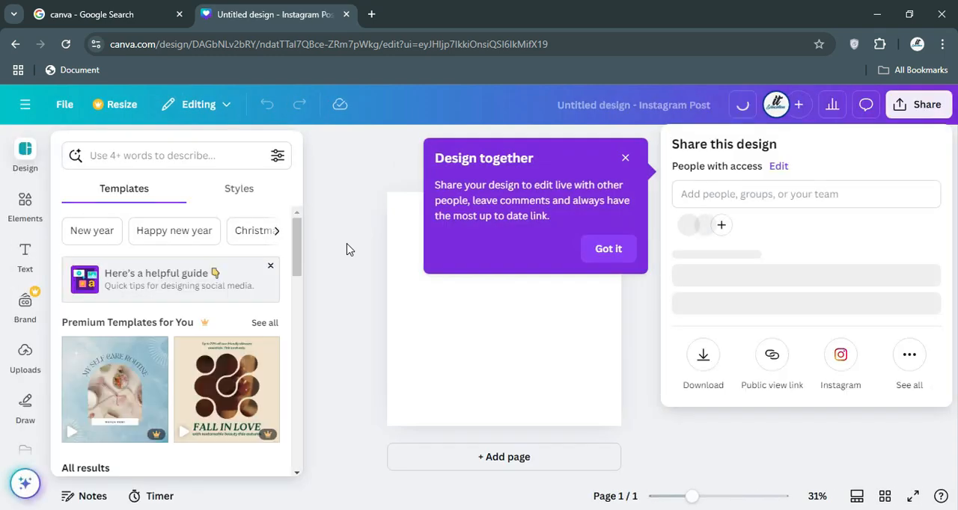
click(618, 251)
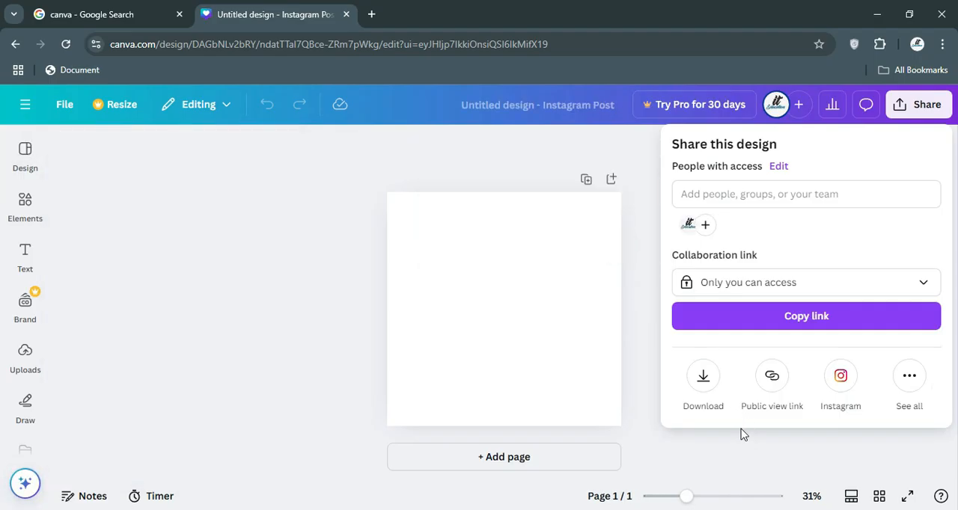
click(688, 501)
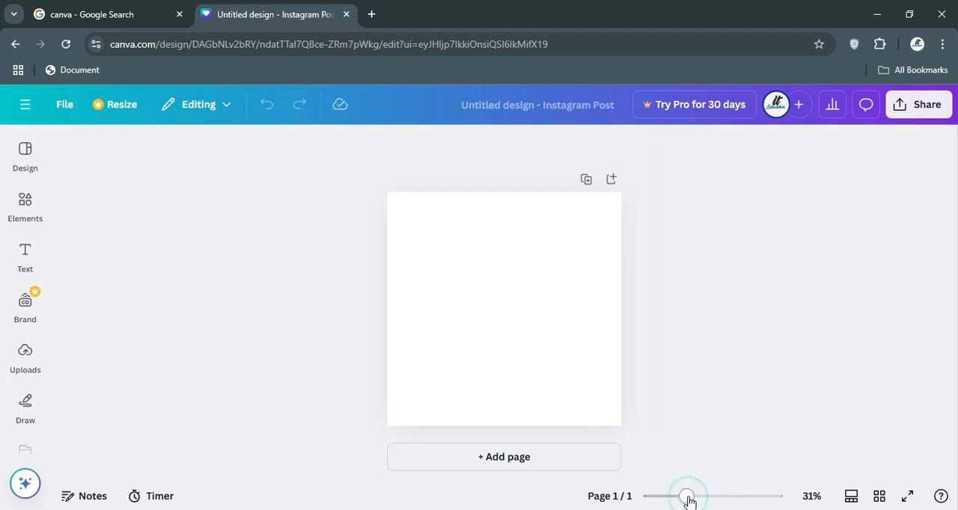
click(639, 374)
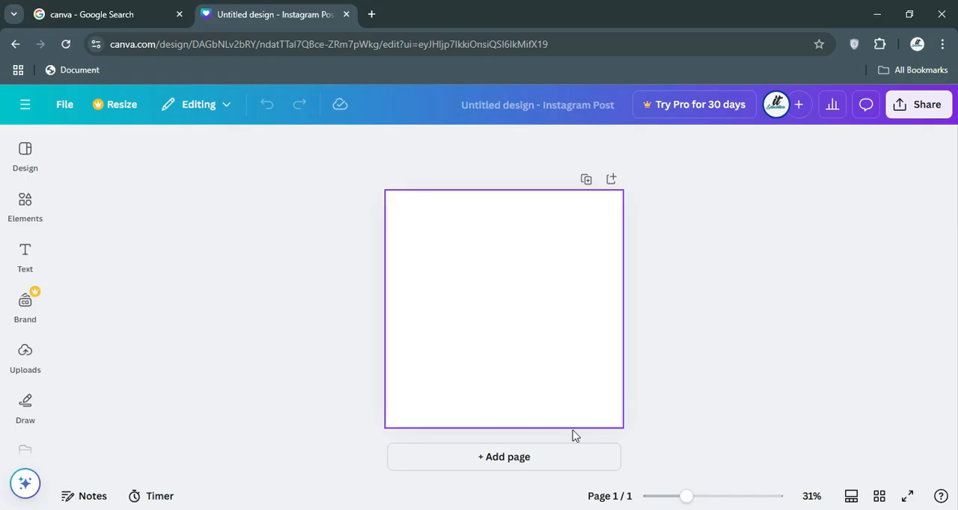
View the Design section's template suggestions for the Instagram post and select the blank page.
click(685, 497)
drag(686, 499, 695, 499)
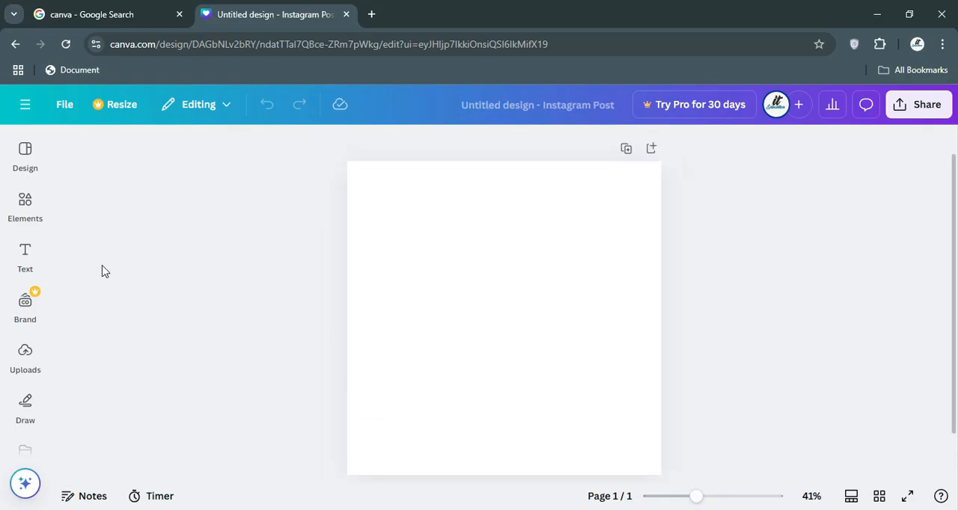
click(14, 163)
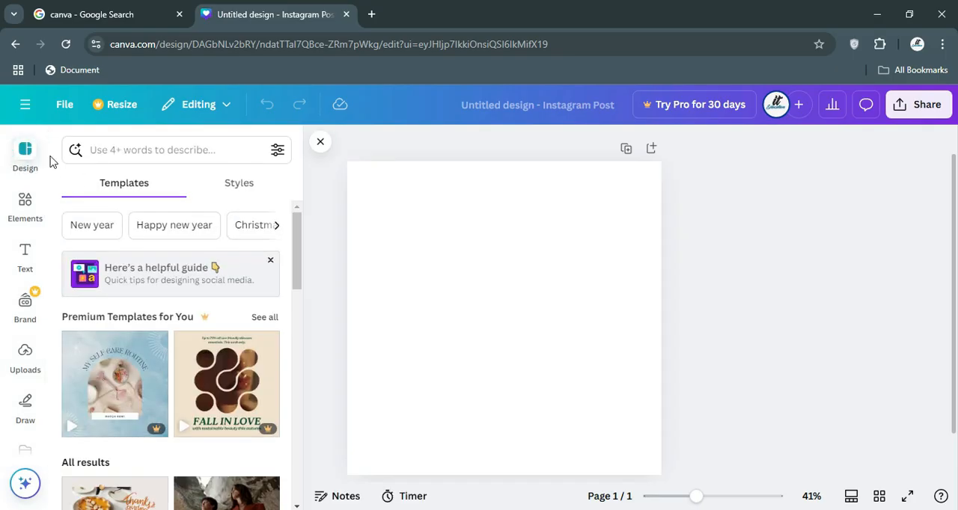
click(531, 289)
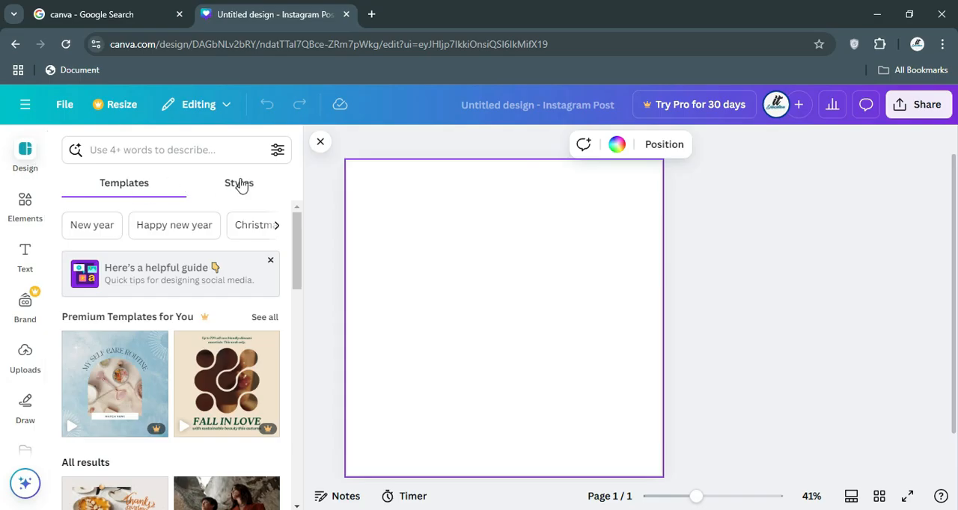
Browse the Elements library, including its shapes, graphics, stickers, AI image generator, videos, audio and charts.
click(29, 202)
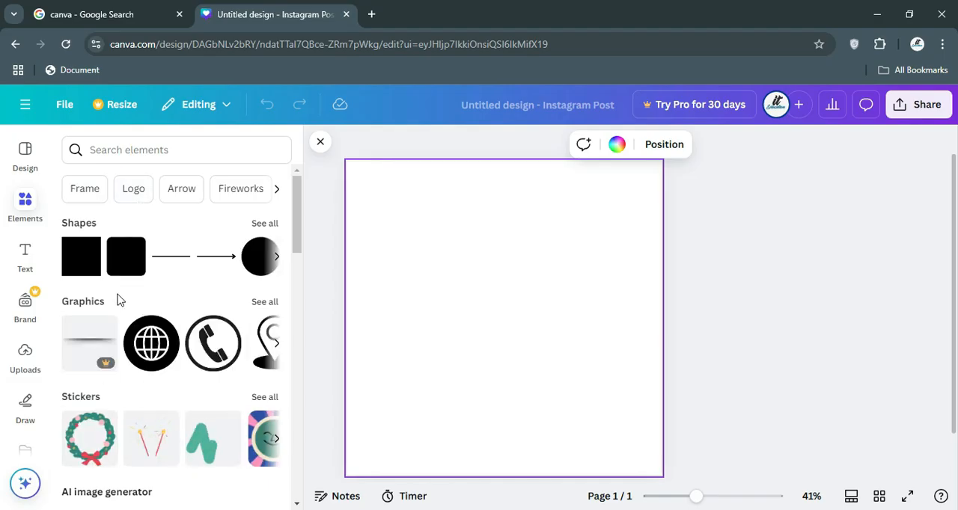
scroll(118, 303, down, 2)
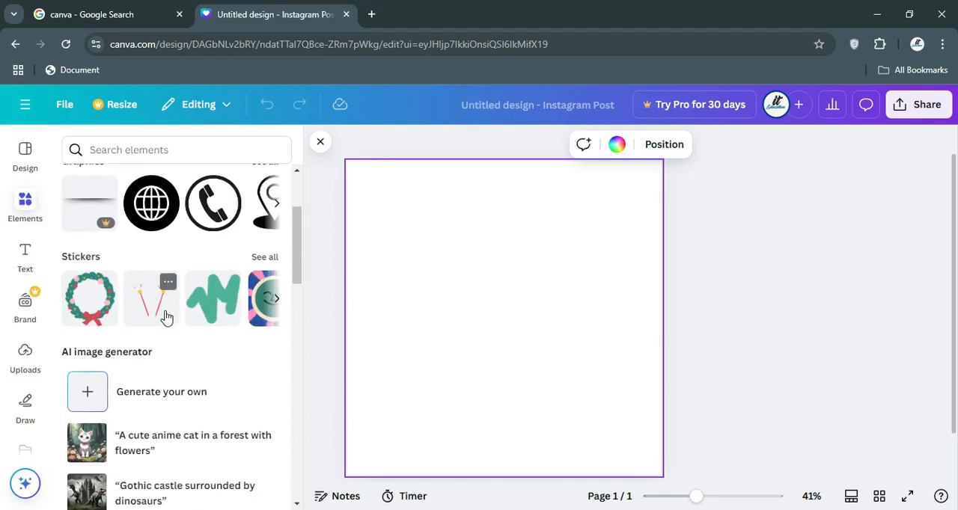
scroll(161, 323, down, 2)
scroll(161, 323, up, 2)
scroll(161, 323, down, 5)
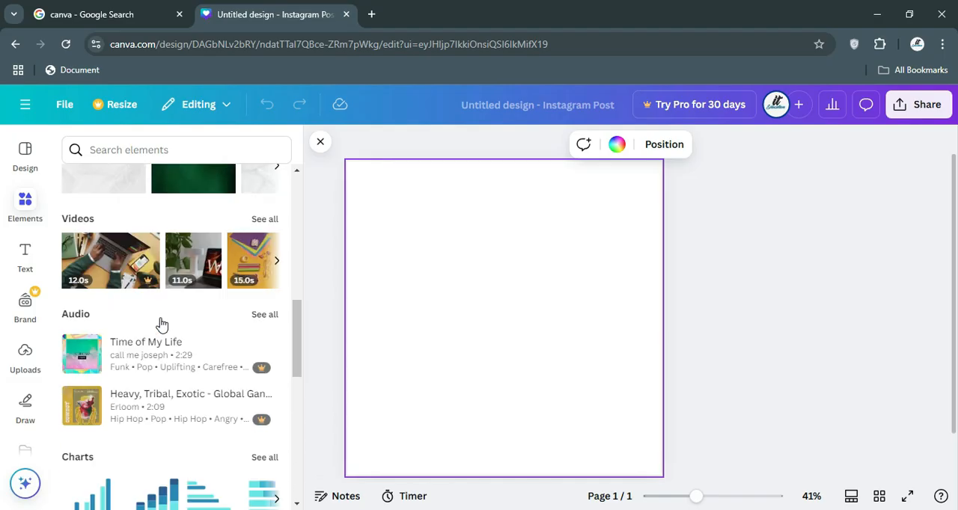
scroll(162, 323, up, 7)
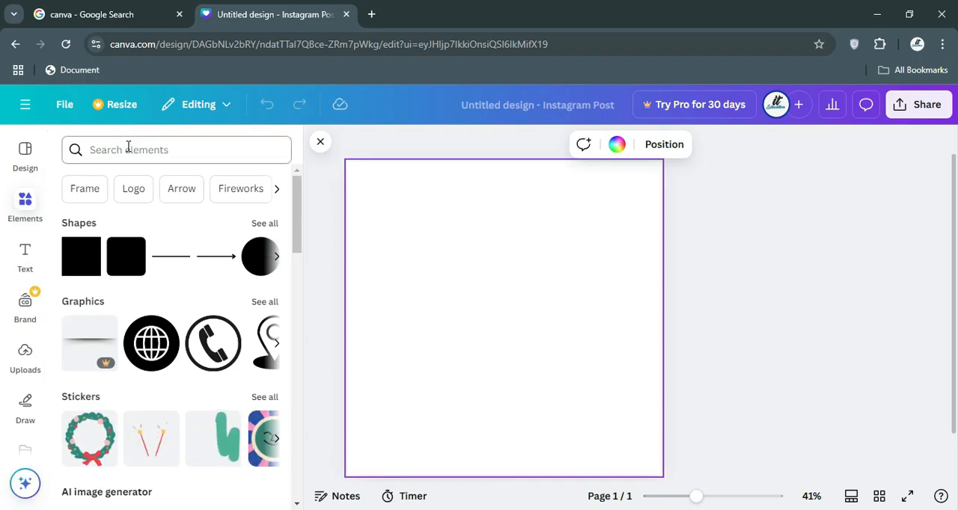
Examine the Text section's default text styles, dynamic text and font combinations.
click(18, 262)
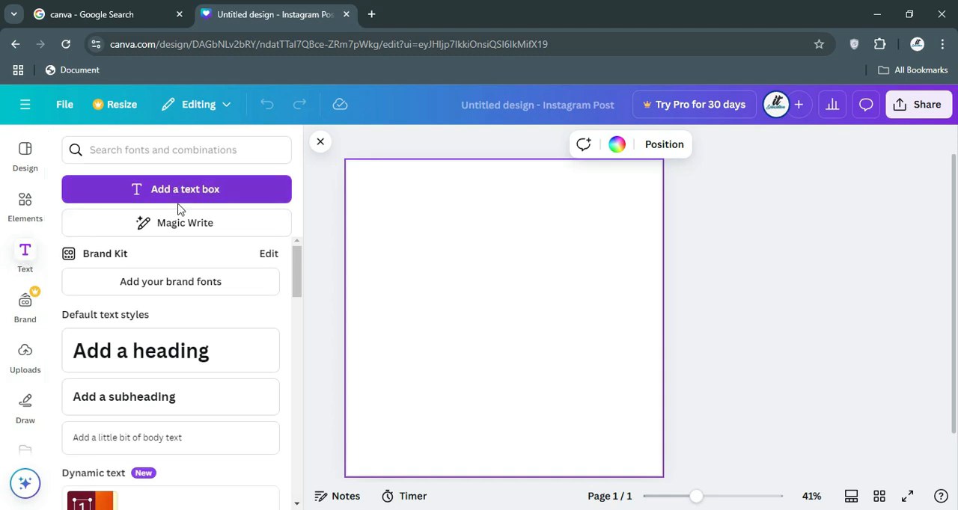
scroll(161, 267, down, 4)
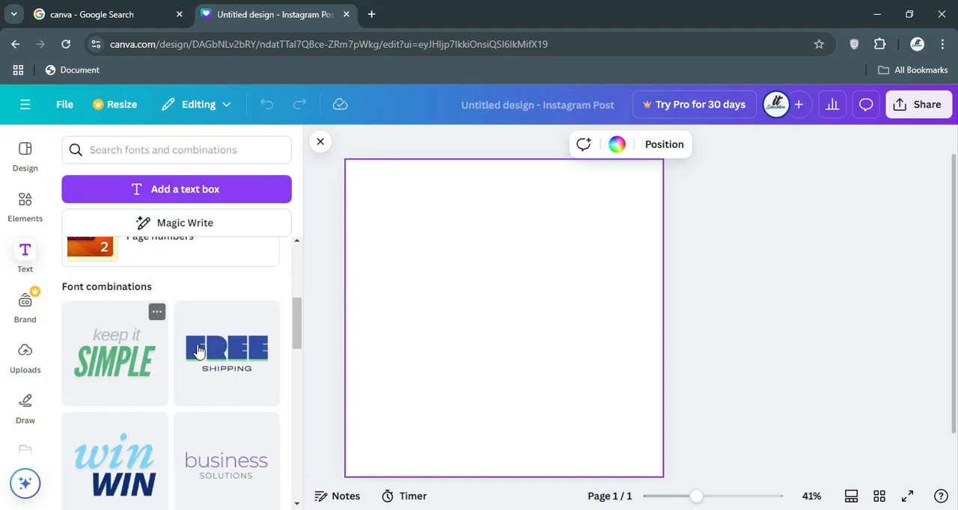
scroll(194, 355, down, 2)
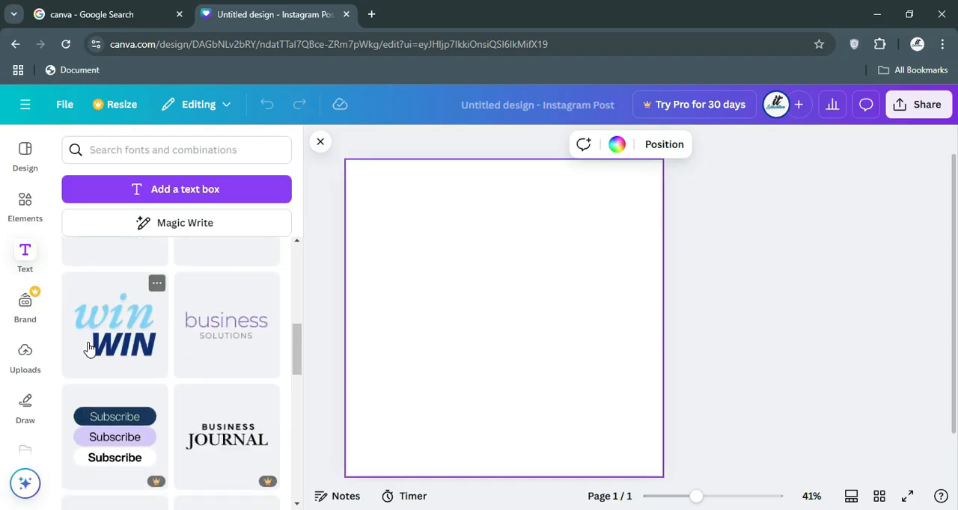
scroll(216, 322, down, 2)
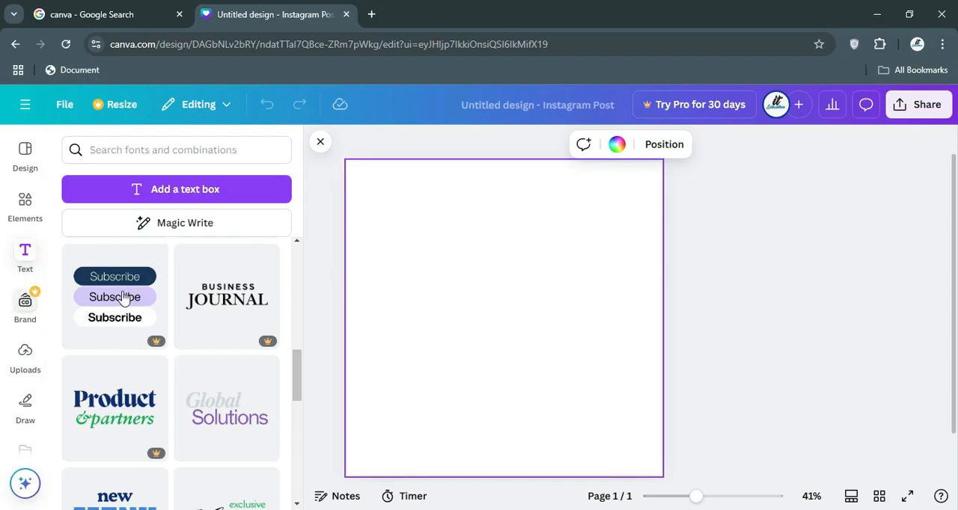
scroll(124, 296, up, 5)
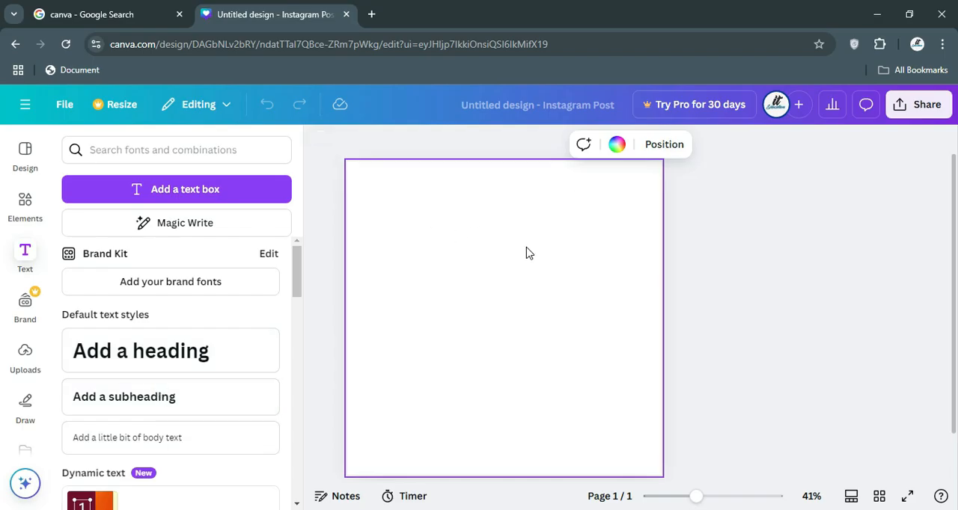
scroll(113, 345, down, 10)
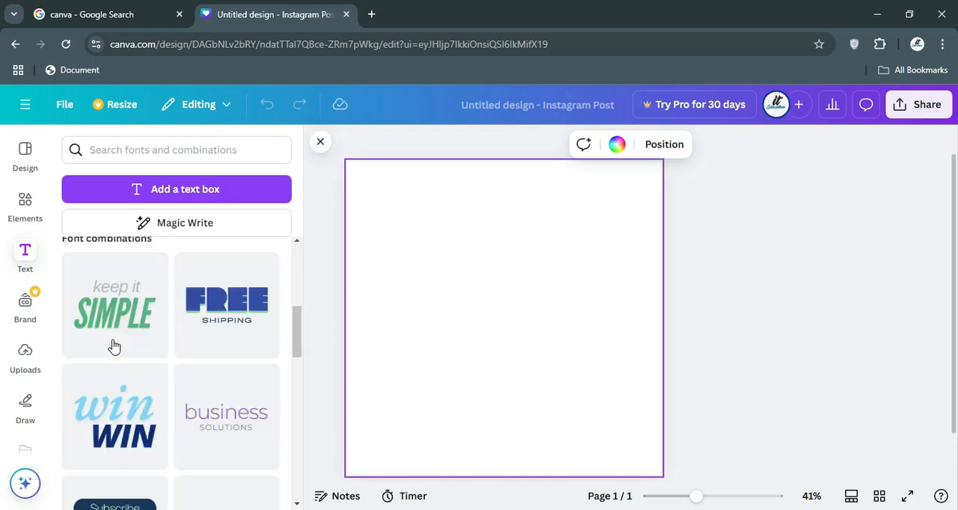
scroll(113, 346, up, 10)
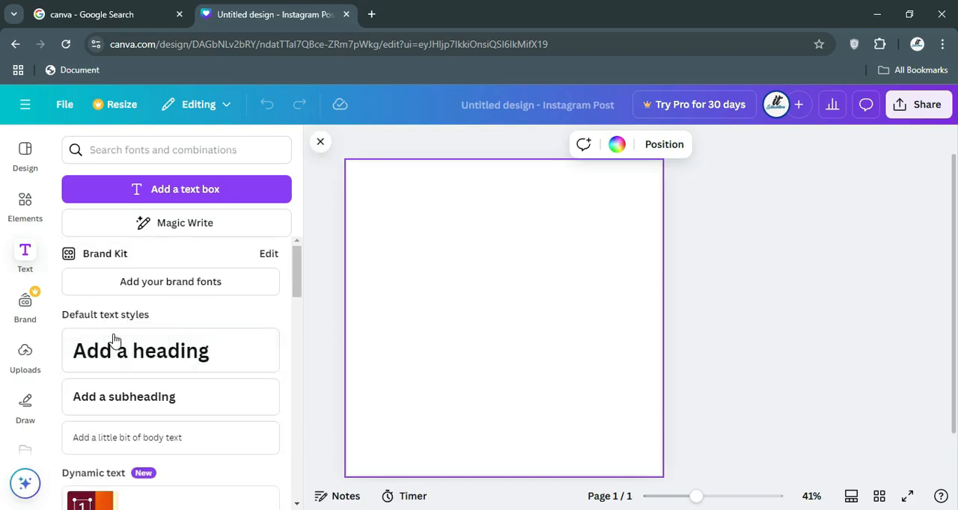
Examine the Brand section's brand templates and Brand Kit categories, from logos and colors to graphics and icons.
click(22, 317)
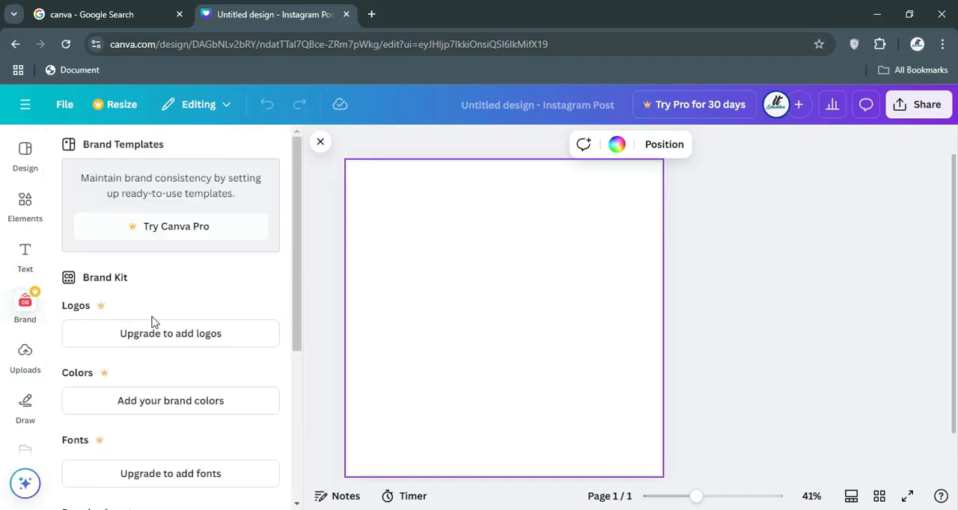
scroll(178, 342, down, 3)
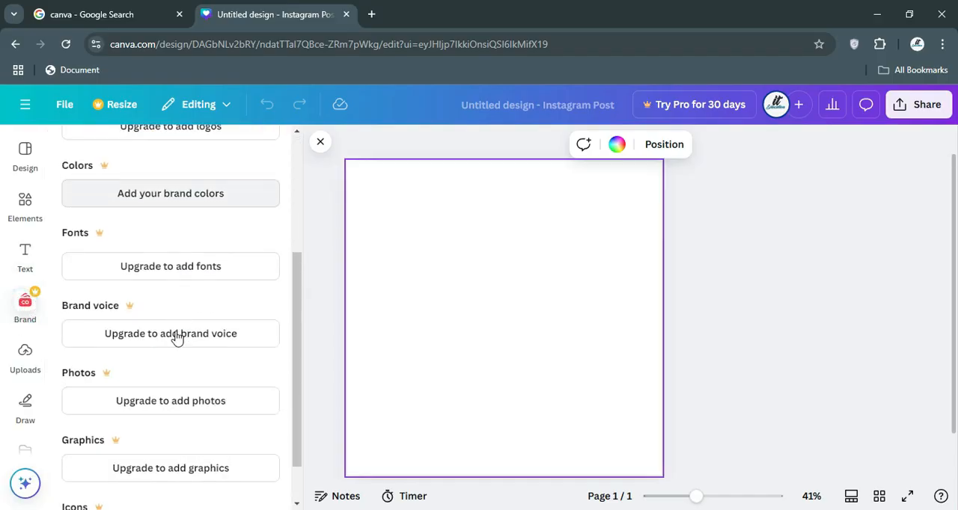
scroll(154, 321, down, 1)
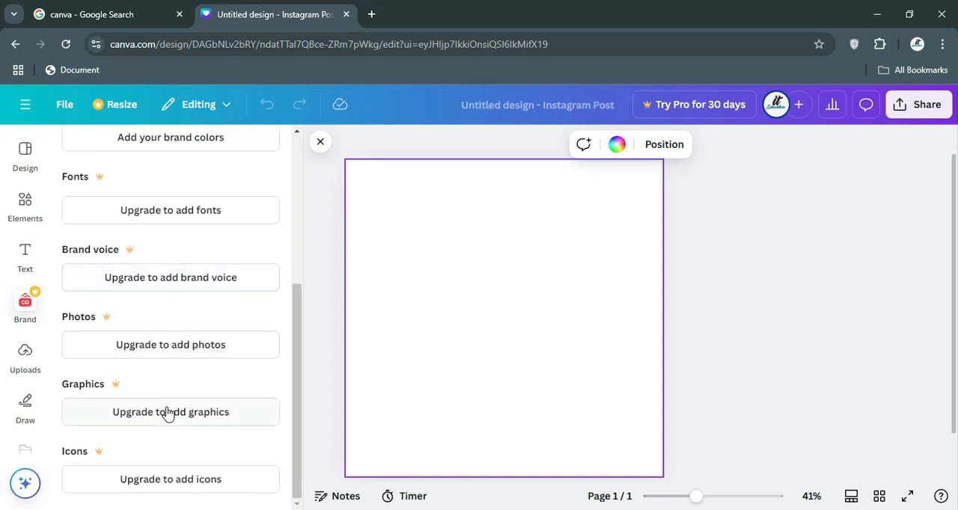
scroll(147, 367, up, 4)
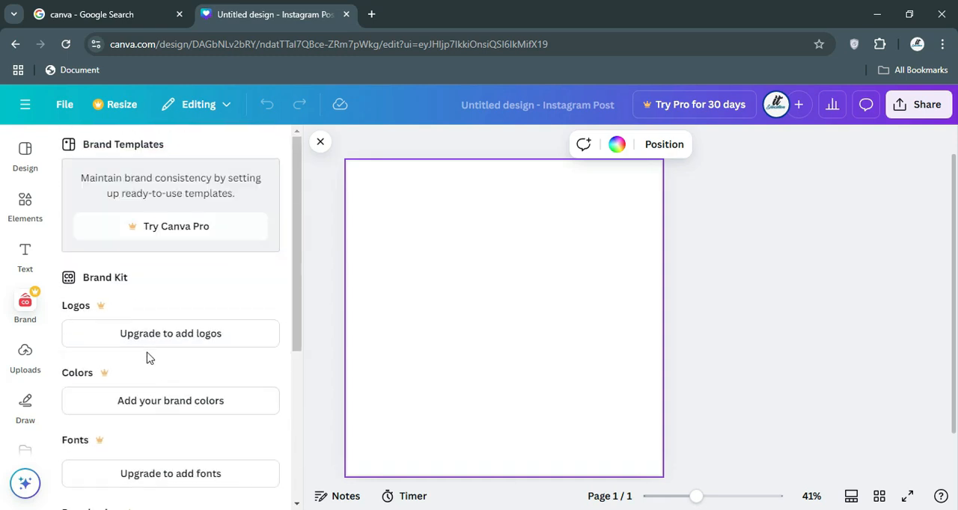
View the Uploads section's video and audio categories and return to the images category.
click(25, 353)
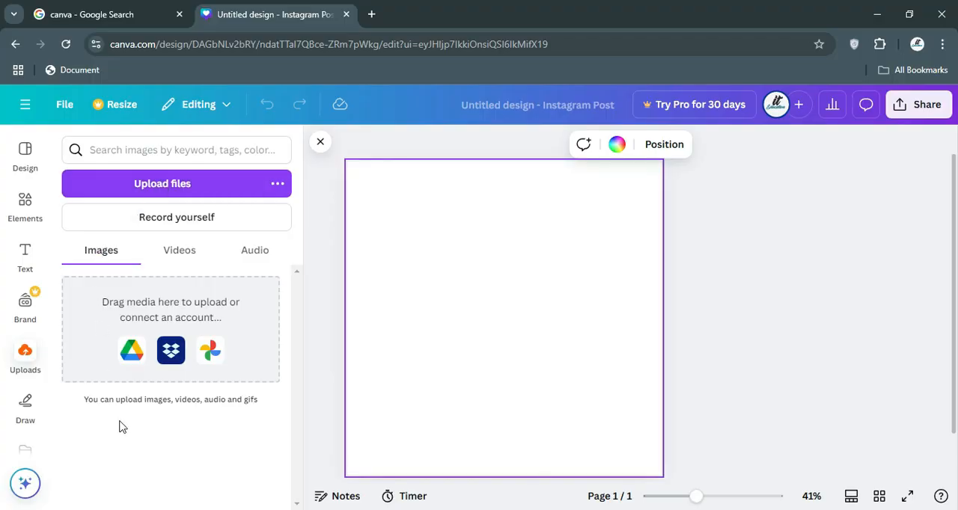
click(189, 258)
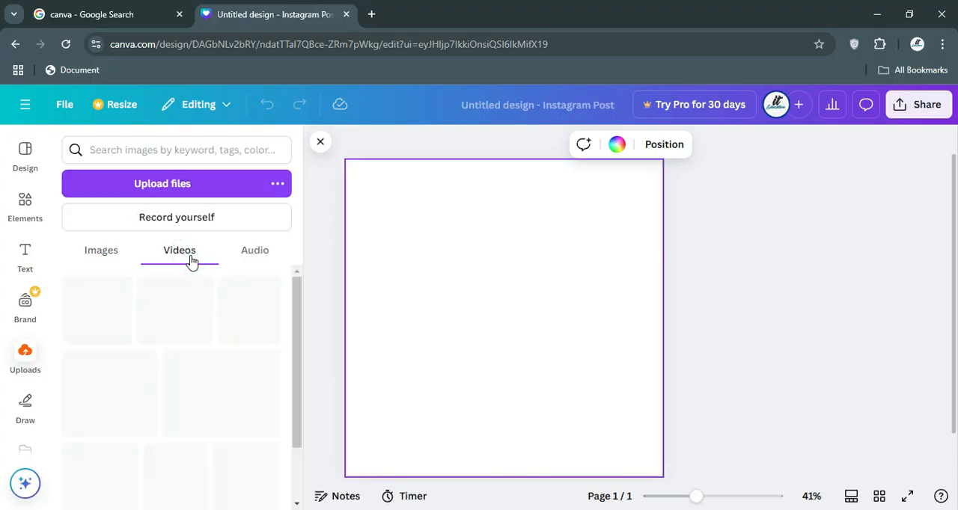
click(251, 257)
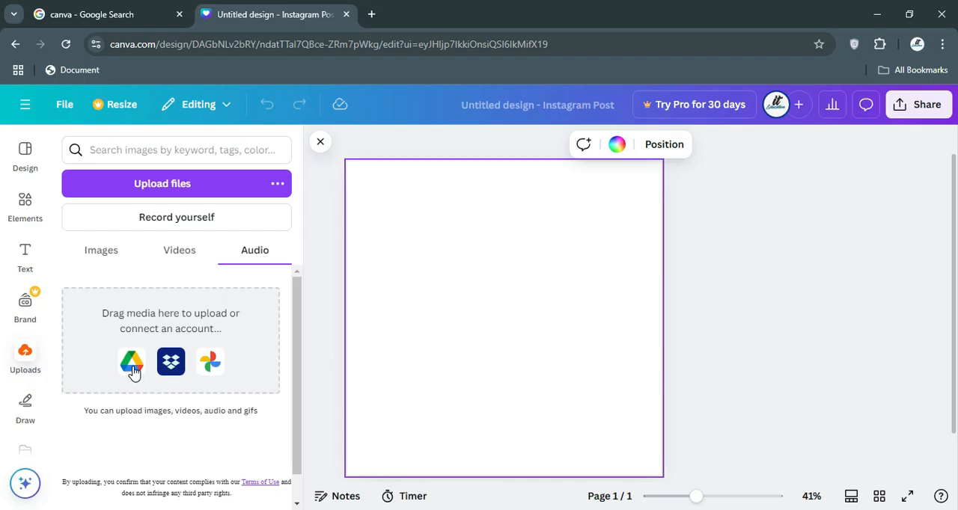
click(105, 251)
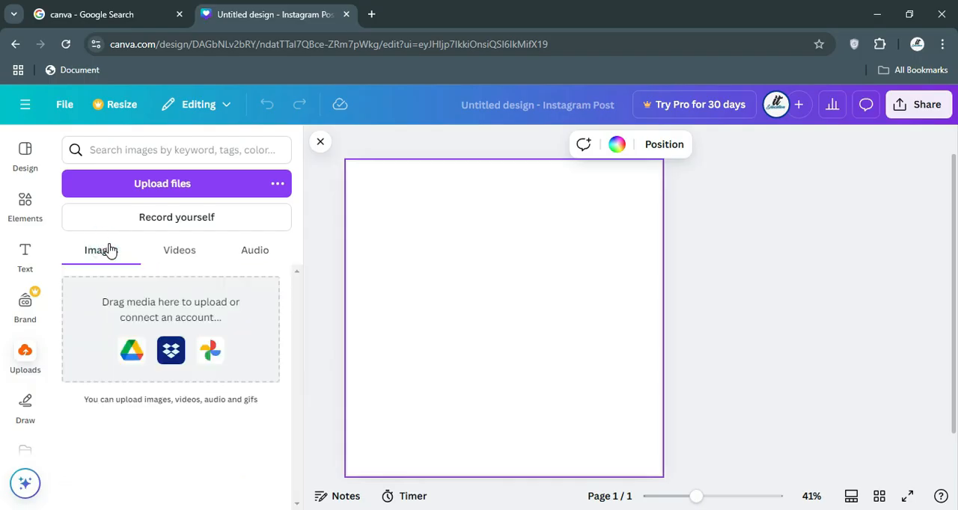
View the Record yourself studio, dismissing the camera and microphone permission requests, and exit back to the design.
click(183, 222)
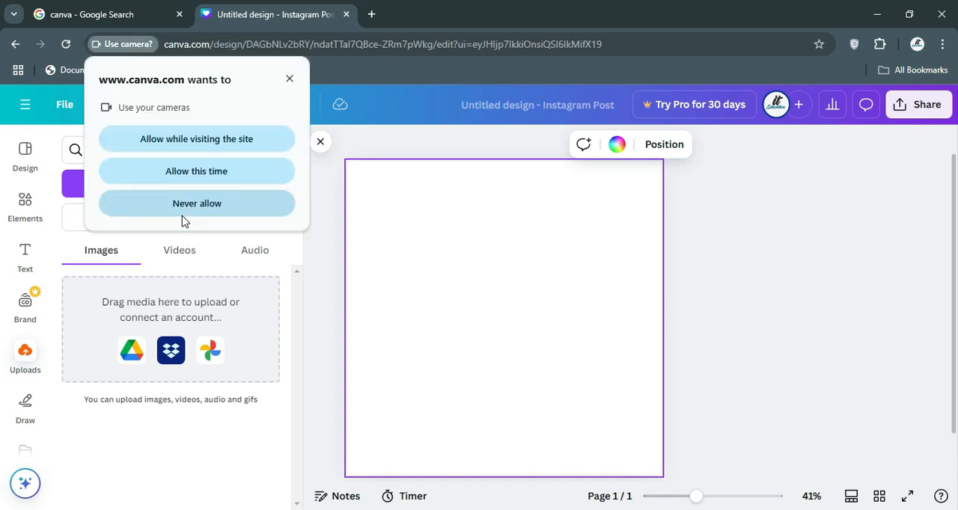
click(290, 80)
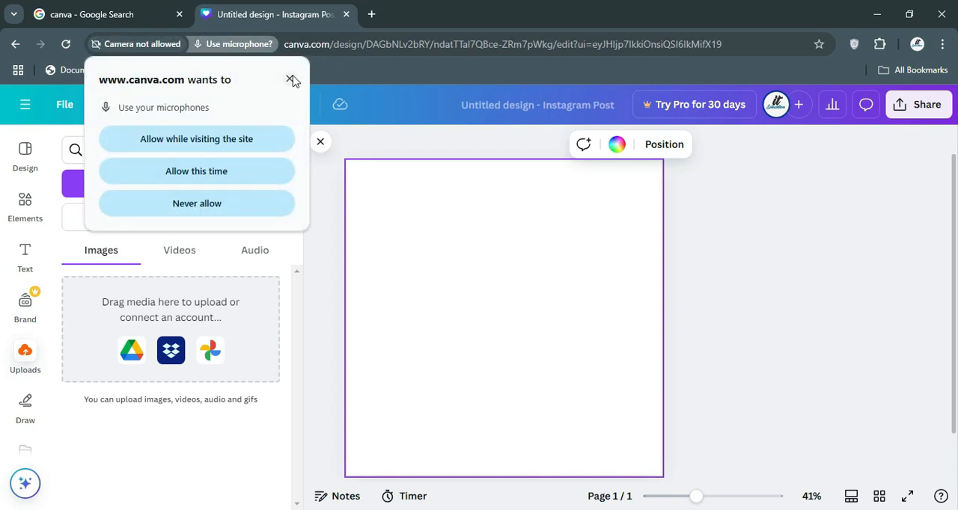
click(290, 80)
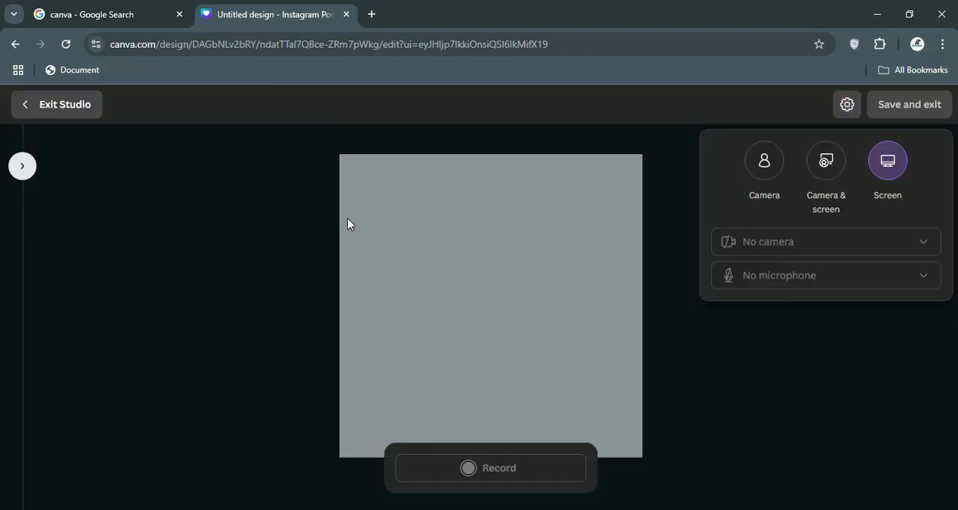
click(43, 110)
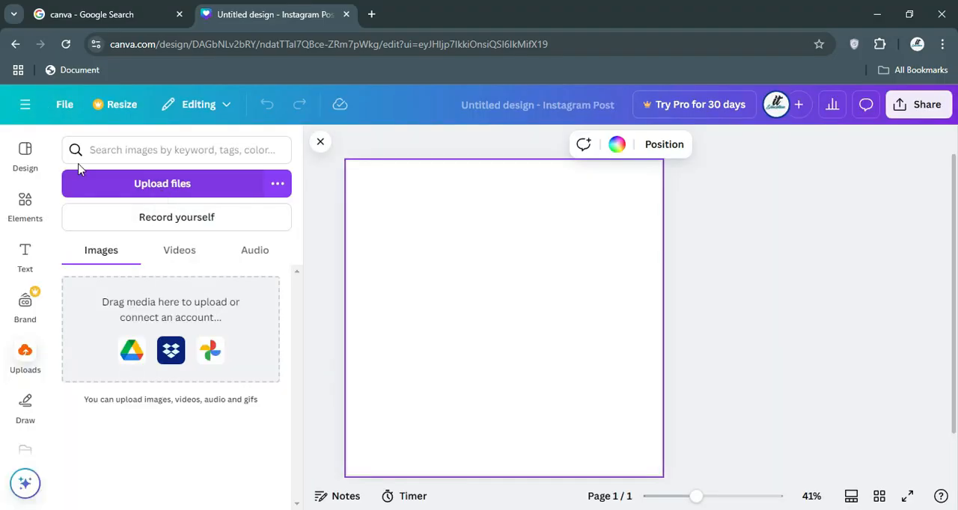
Search the design templates for the recent term Feedback and apply the Yellow and Black Simple Customer Feedback Instagram Post template.
click(29, 151)
click(125, 150)
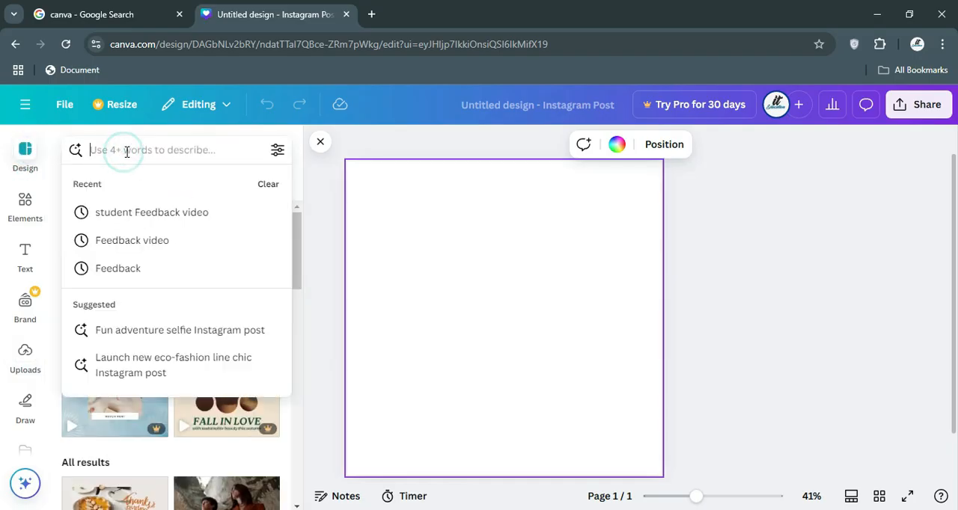
click(148, 277)
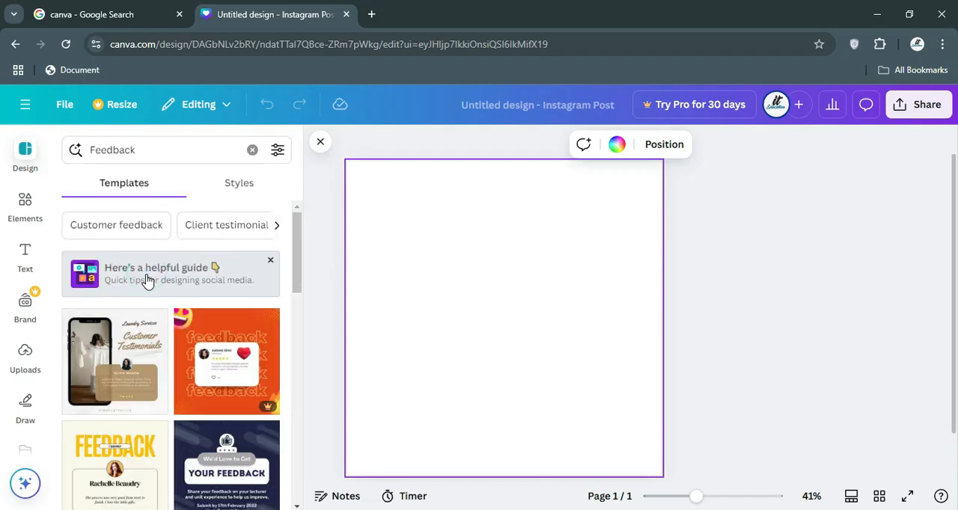
scroll(143, 307, down, 1)
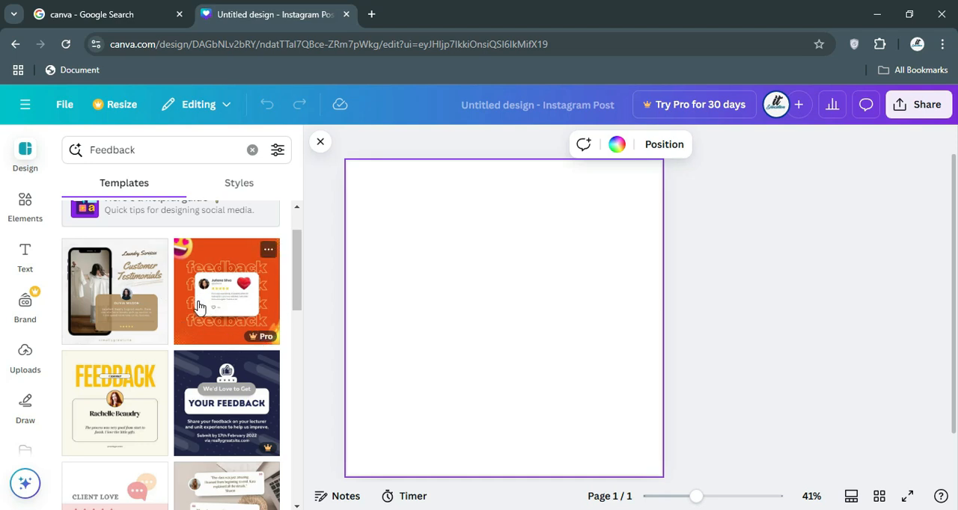
scroll(204, 303, down, 3)
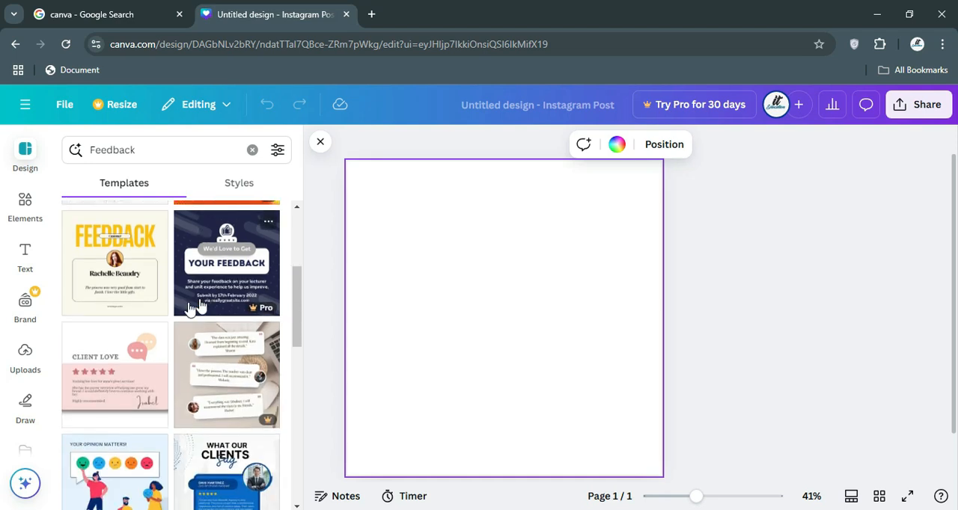
click(110, 268)
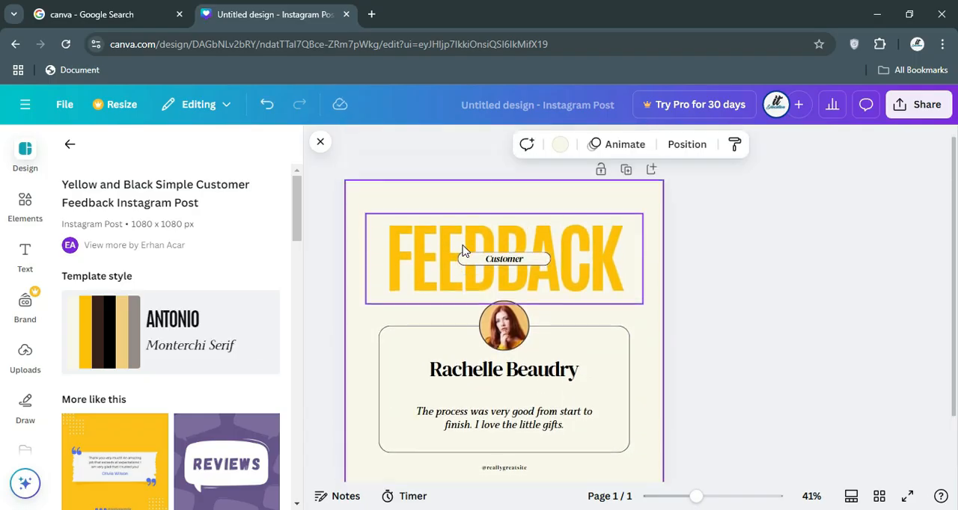
scroll(459, 290, down, 2)
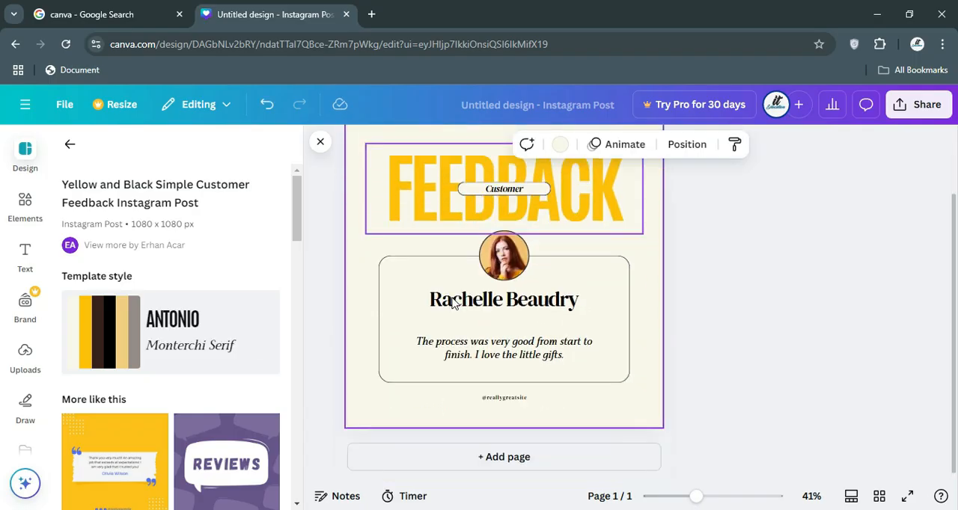
scroll(417, 278, up, 2)
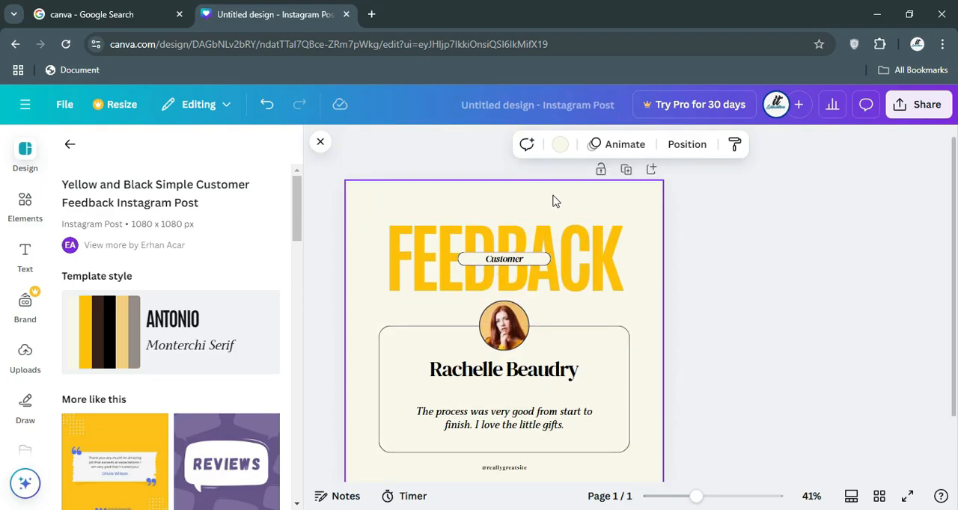
Examine the template's editable parts: the round portrait and its options, the customer name, the framed box and the testimonial text.
click(510, 328)
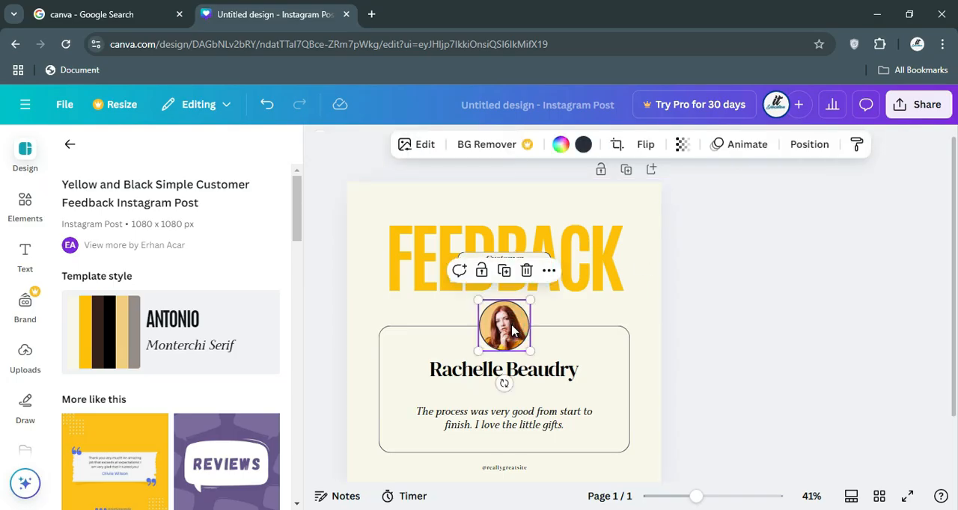
right_click(512, 330)
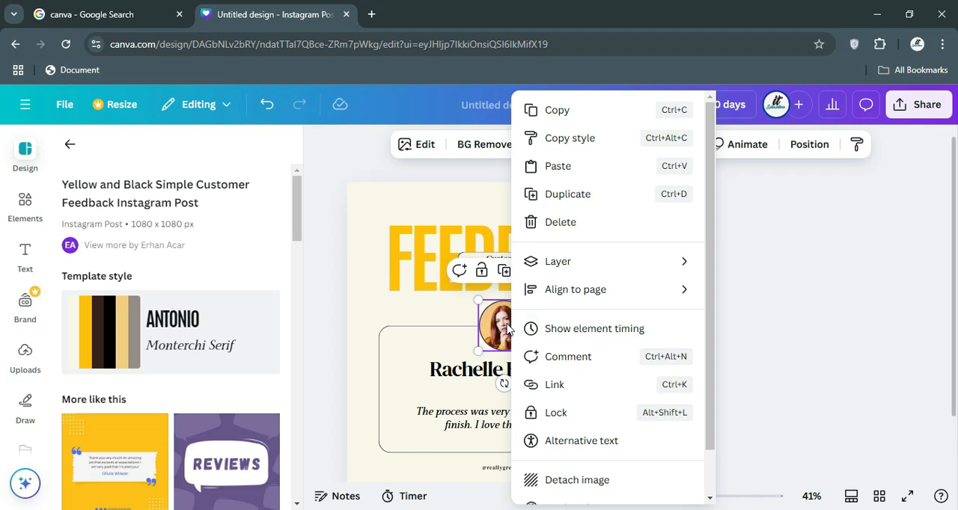
click(501, 329)
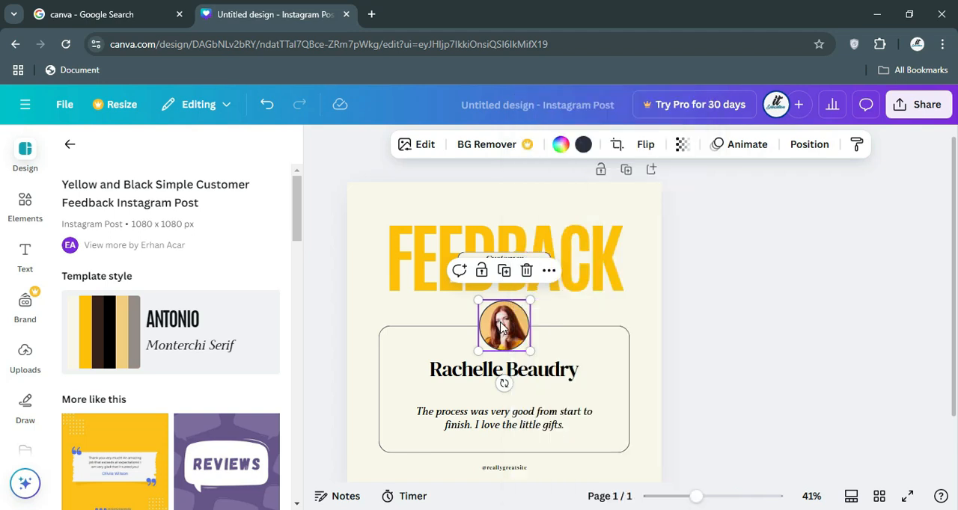
drag(503, 324, 502, 325)
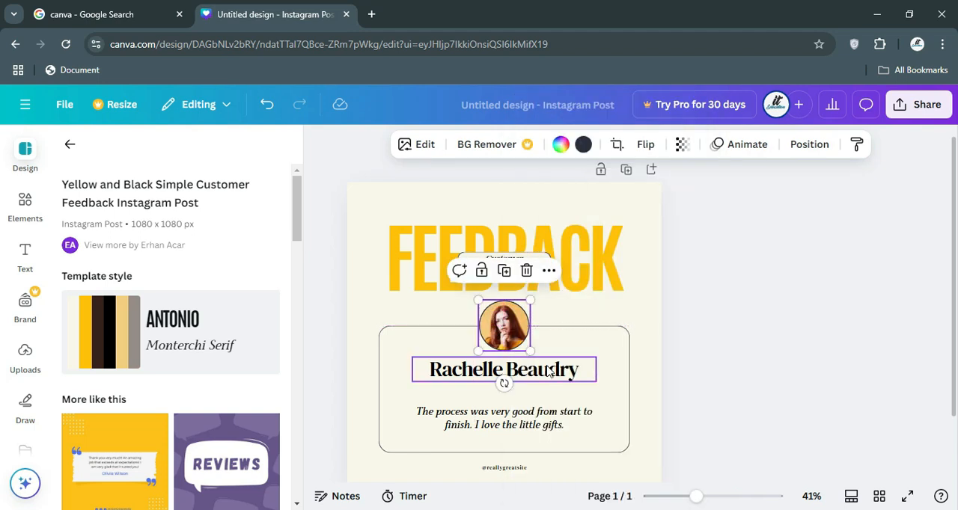
double_click(552, 373)
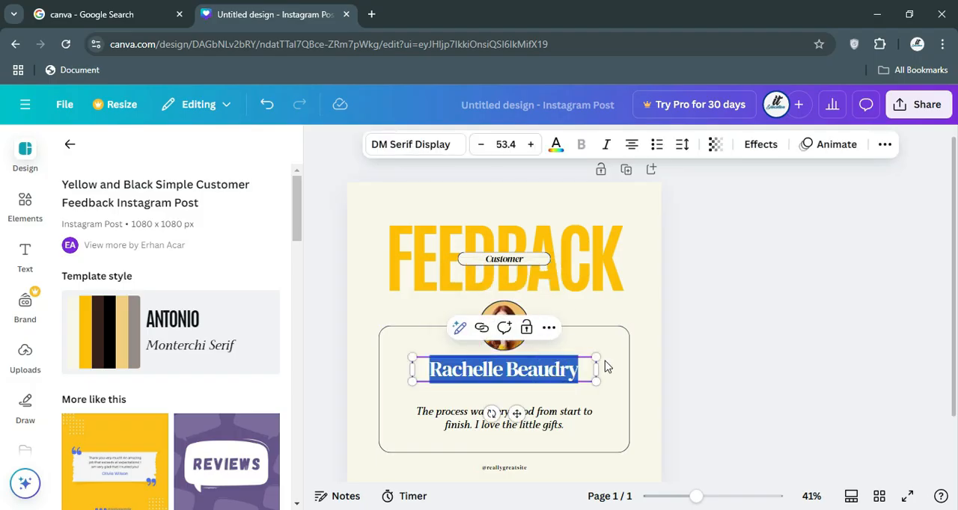
click(591, 390)
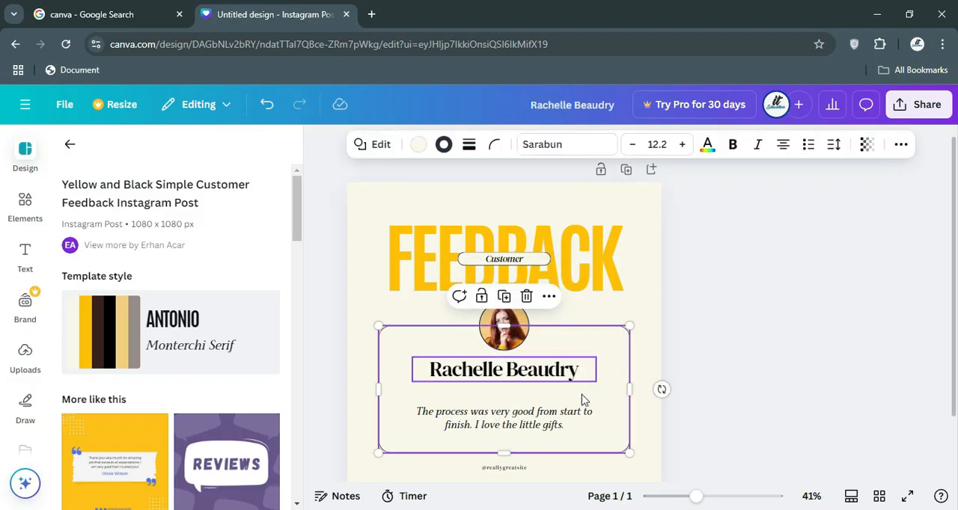
double_click(546, 423)
click(617, 367)
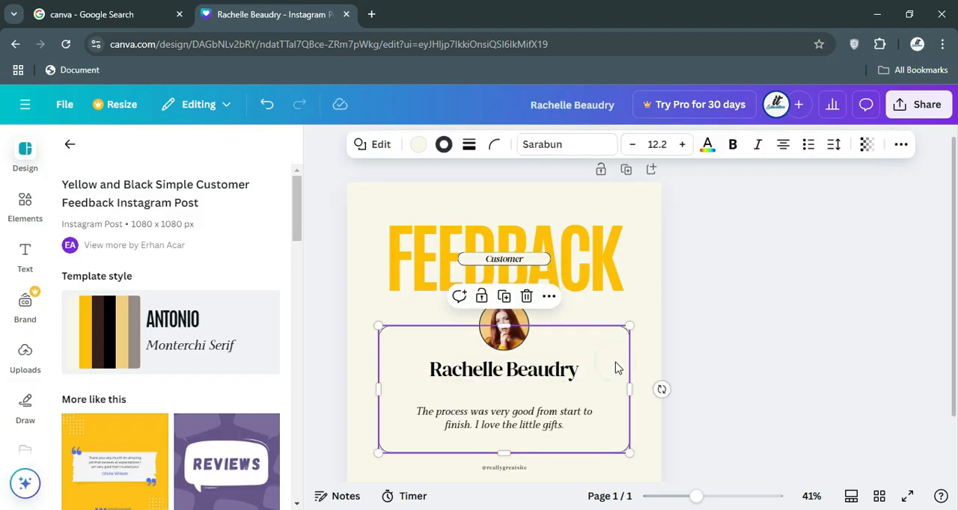
scroll(617, 367, down, 2)
scroll(617, 368, up, 2)
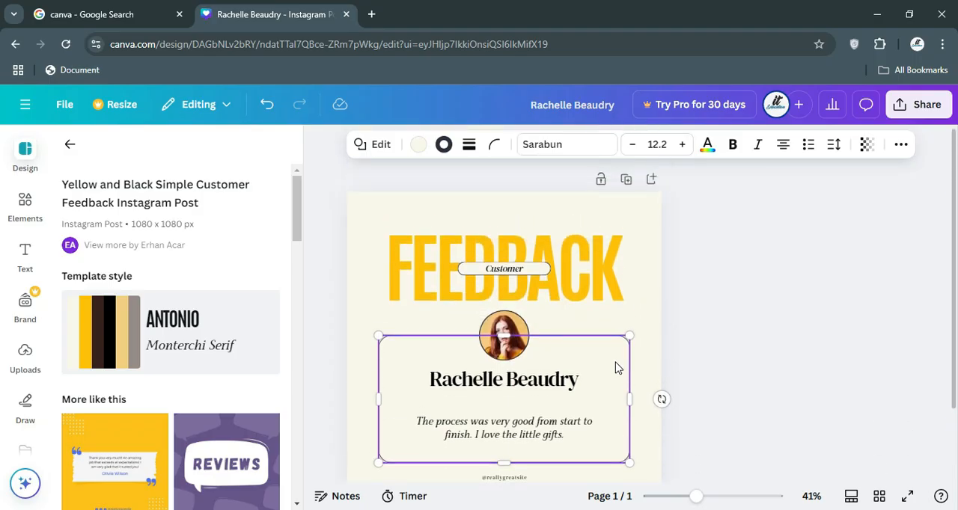
scroll(599, 348, down, 2)
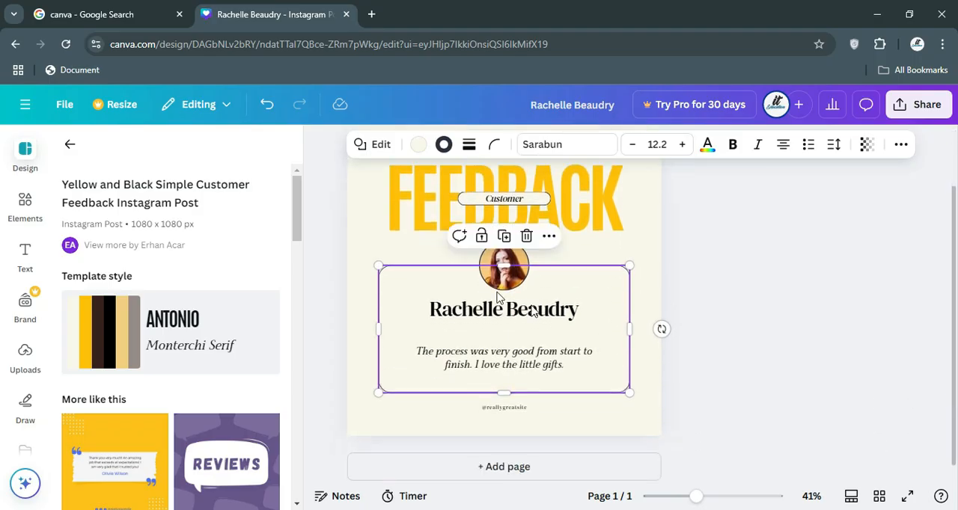
Try replacing the FEEDBACK heading with SFGFS, undo the change and deselect the heading.
click(413, 199)
click(413, 198)
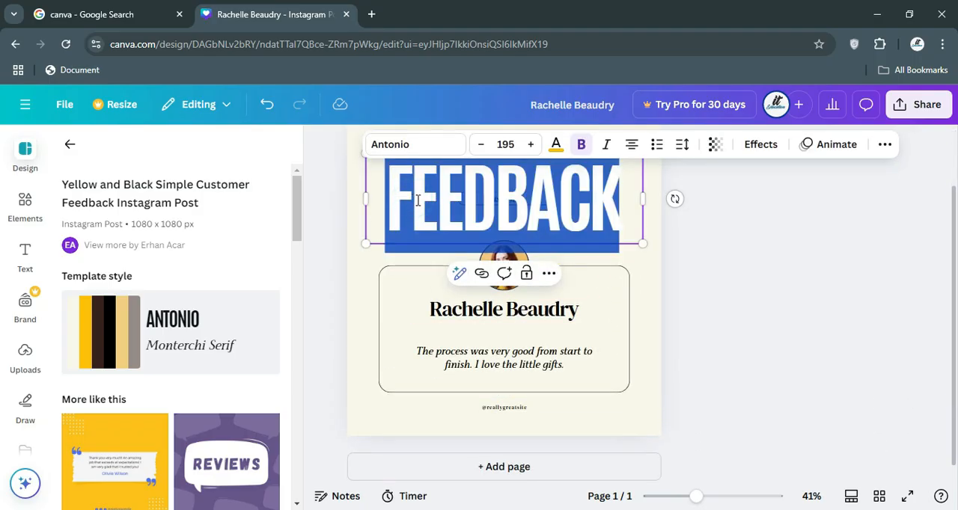
text(SFGFS)
key(ctrl+z)
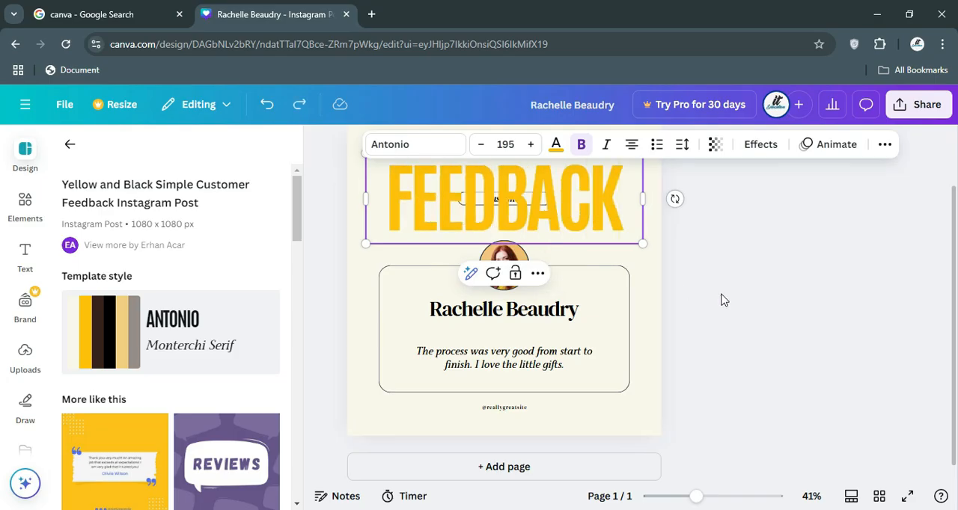
click(653, 287)
scroll(652, 286, up, 2)
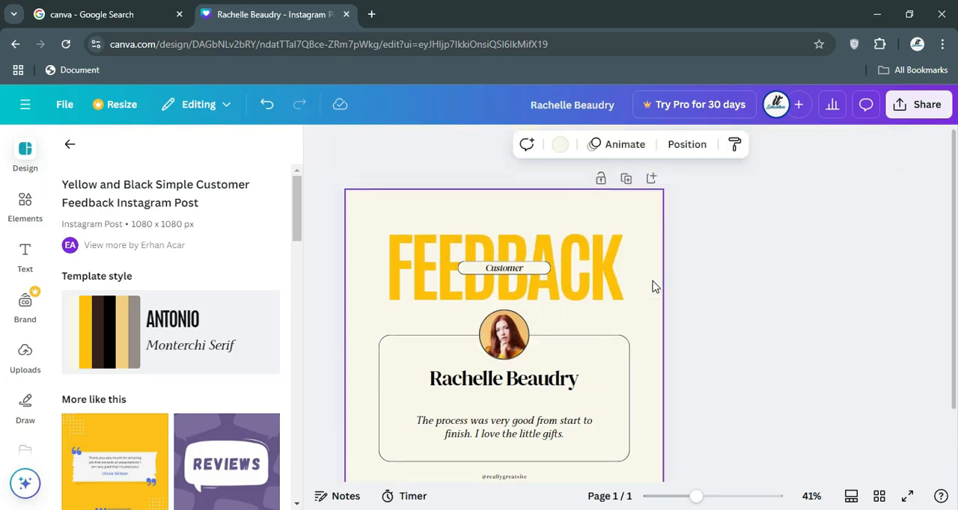
Try Student as the small label over the FEEDBACK heading, and set the label text to Client.
double_click(501, 271)
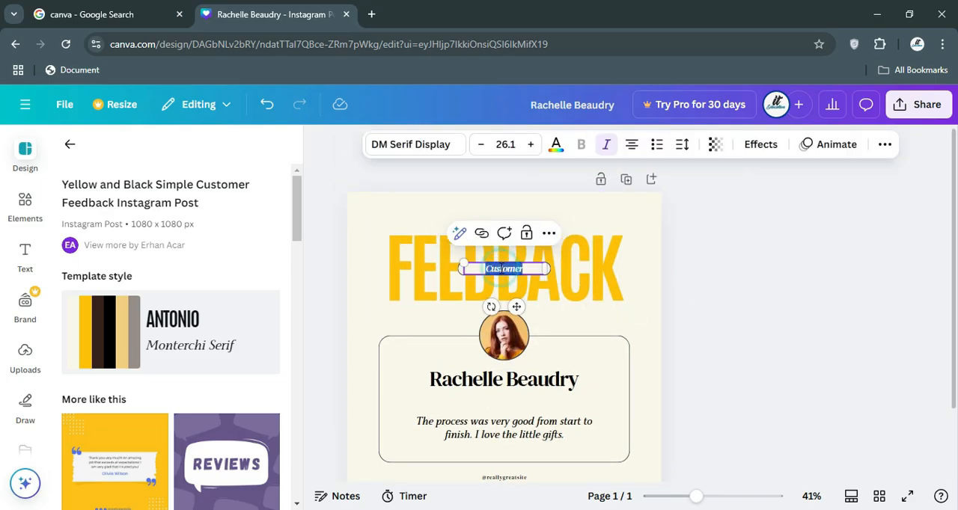
text(s)
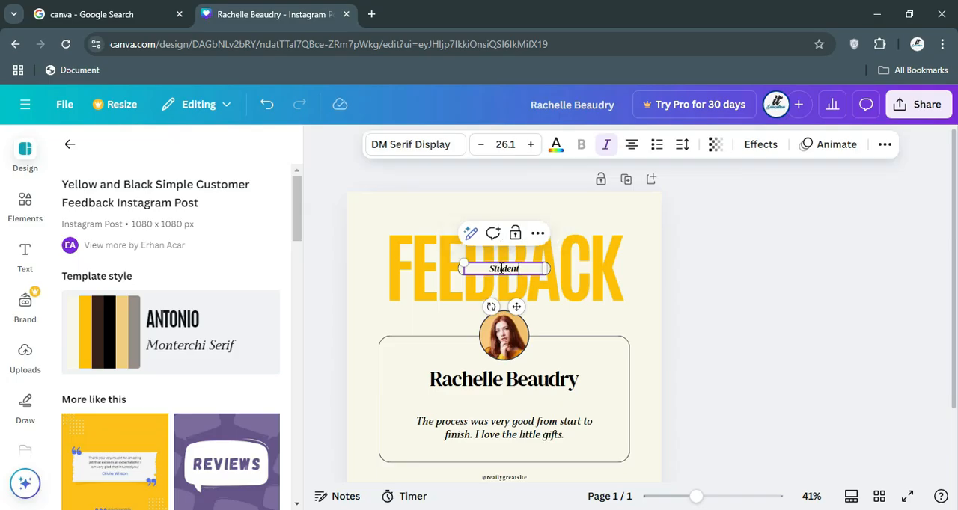
double_click(502, 269)
text(Client)
click(646, 317)
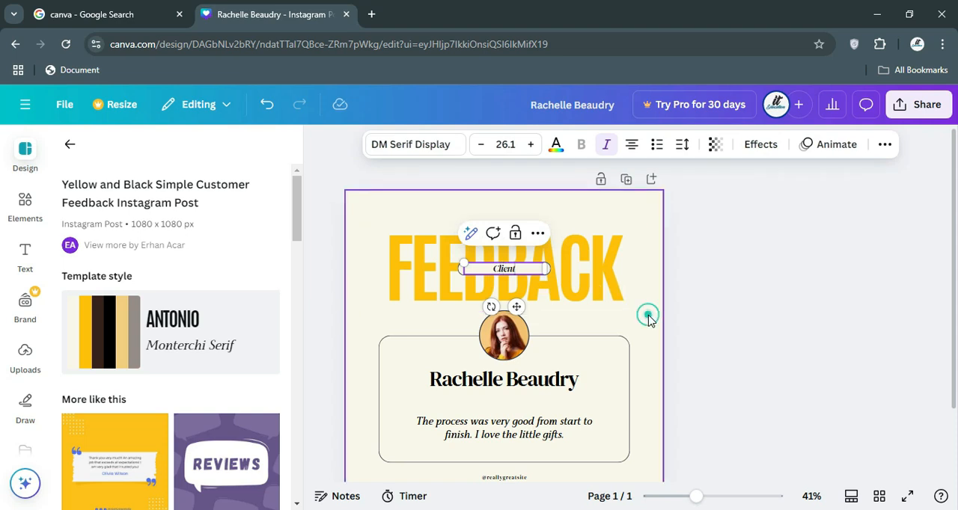
scroll(606, 329, down, 2)
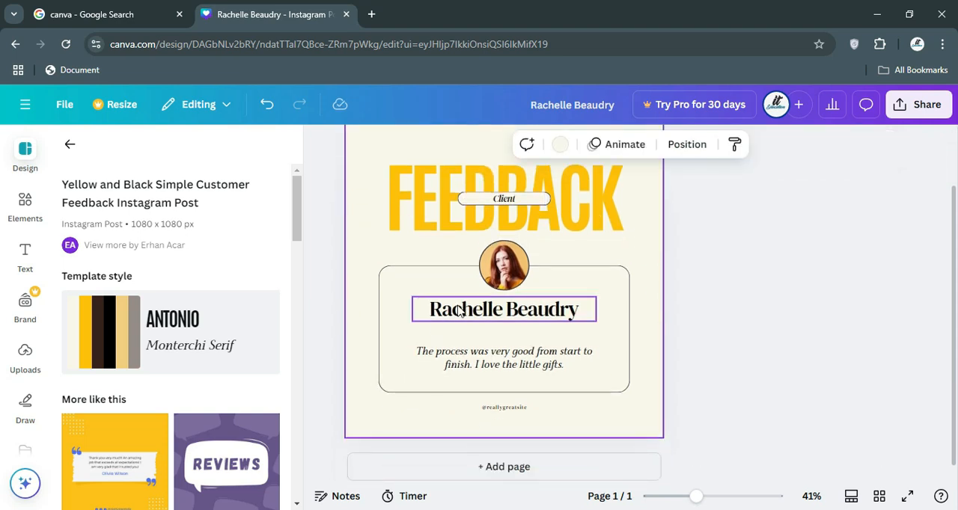
Try deleting the round portrait from the feedback post, undo the deletion and deselect everything.
click(507, 262)
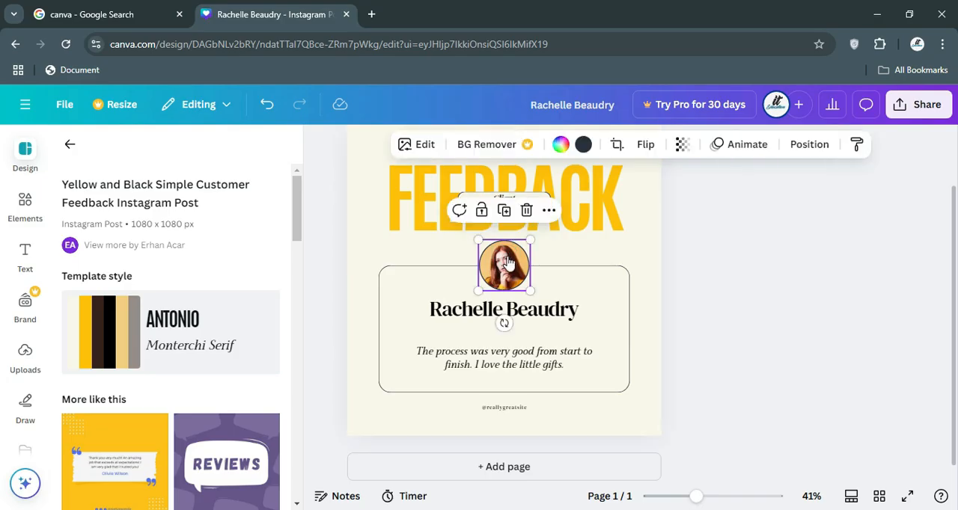
right_click(507, 262)
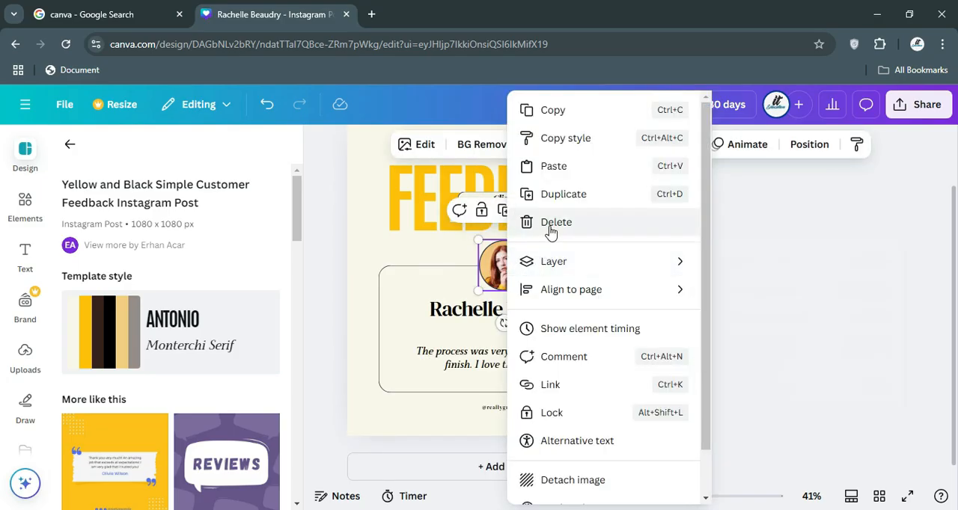
click(524, 222)
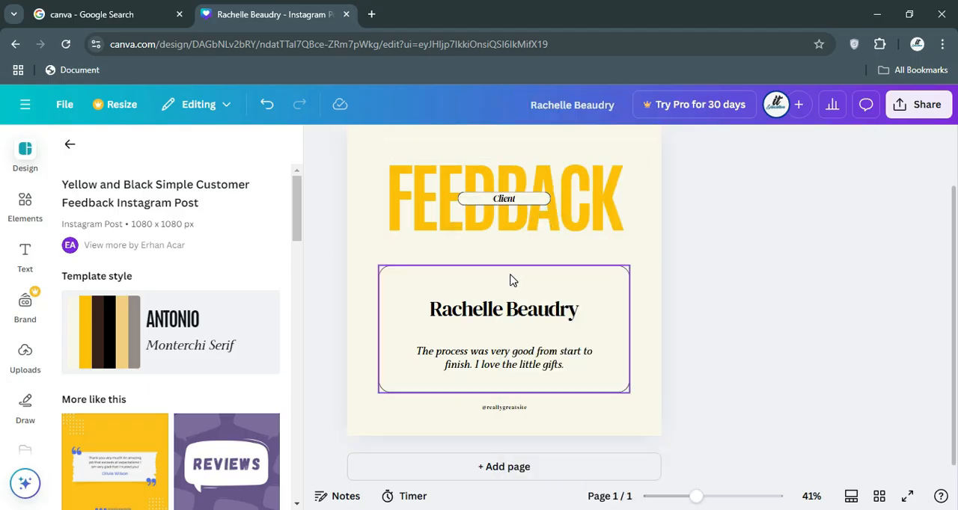
key(ctrl+z)
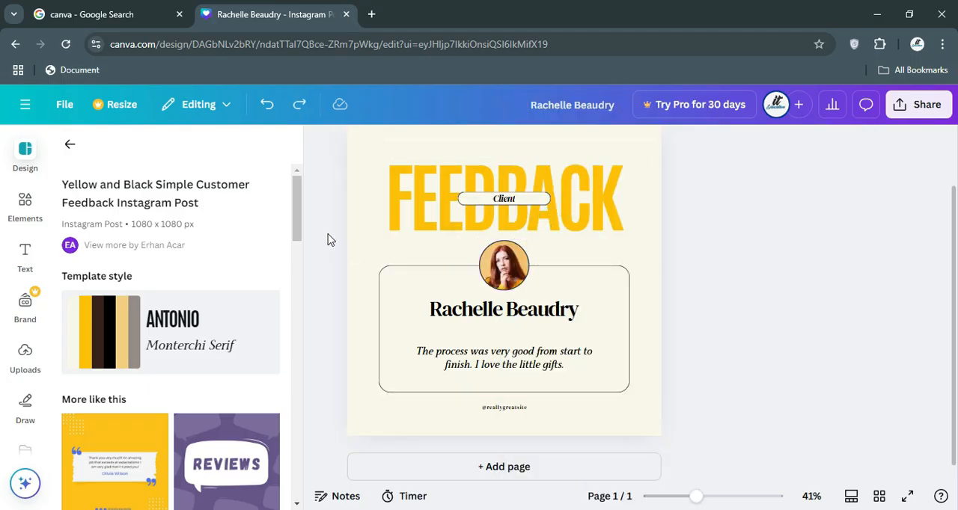
click(366, 219)
scroll(357, 224, up, 2)
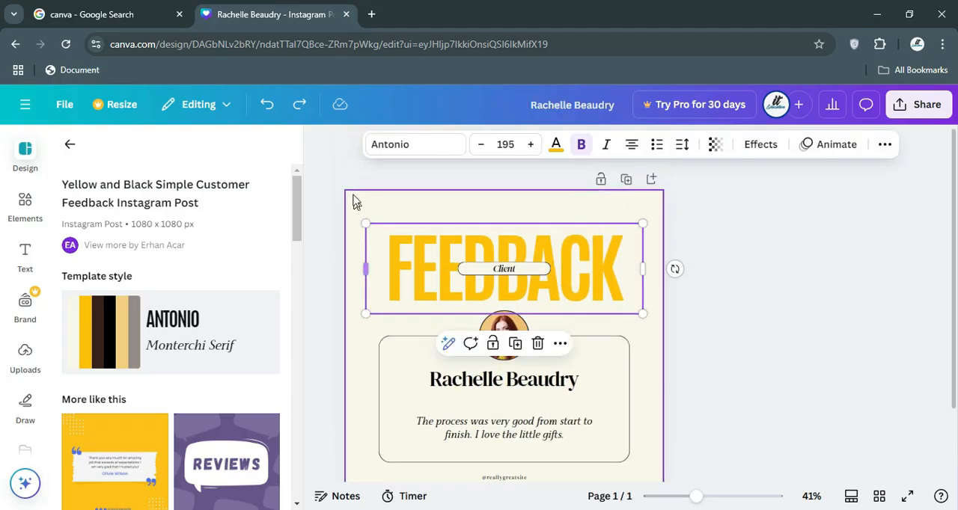
click(348, 188)
Add a blank second page below the feedback post.
scroll(514, 262, down, 2)
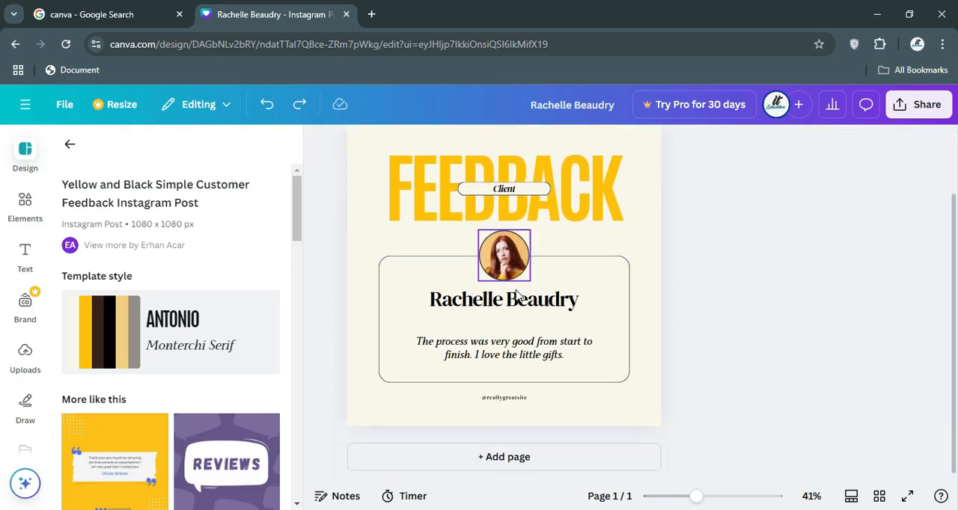
click(508, 459)
scroll(475, 303, up, 1)
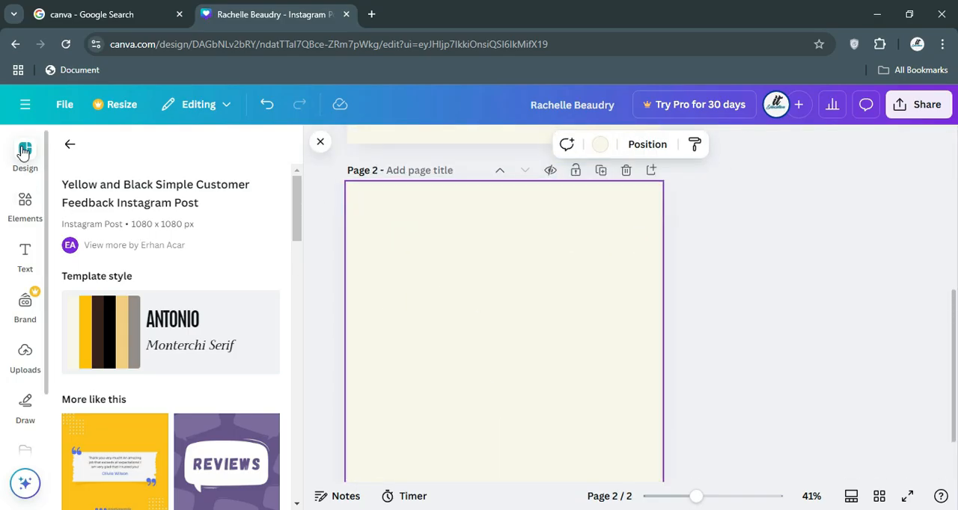
click(24, 203)
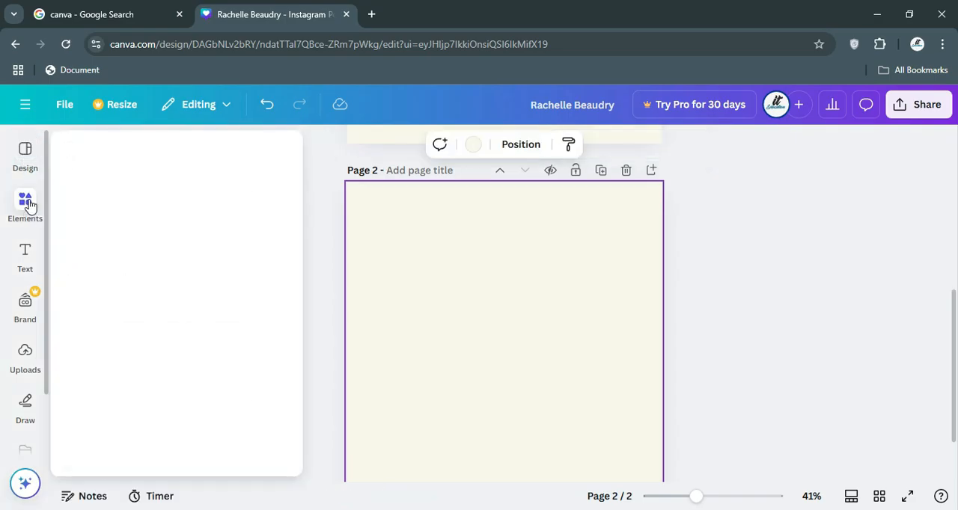
click(423, 243)
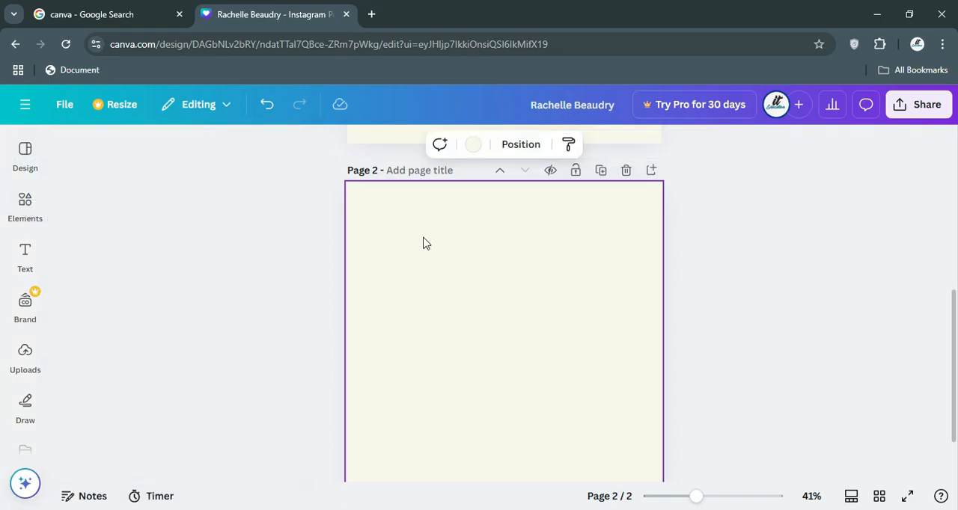
Add a subheading reading COMPUTER to page 2 and move it to the top centre of the page.
click(27, 263)
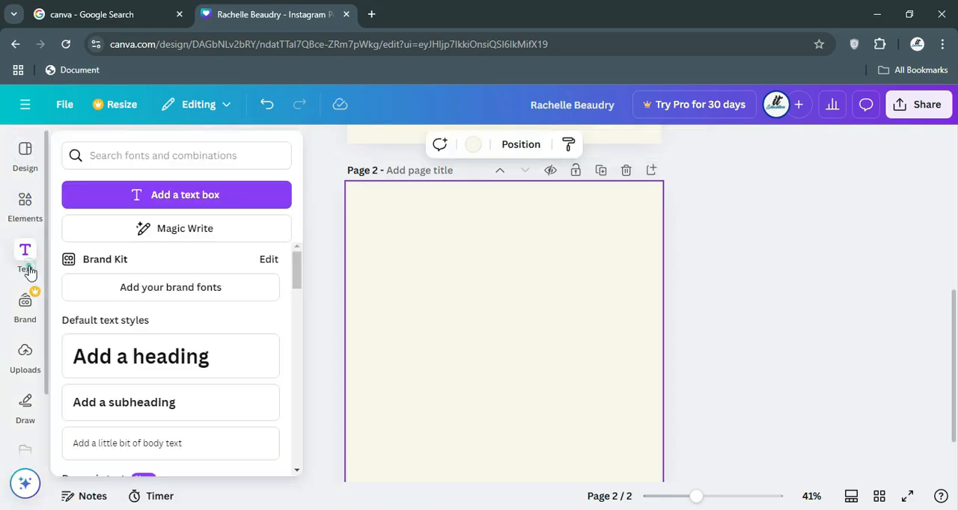
click(160, 396)
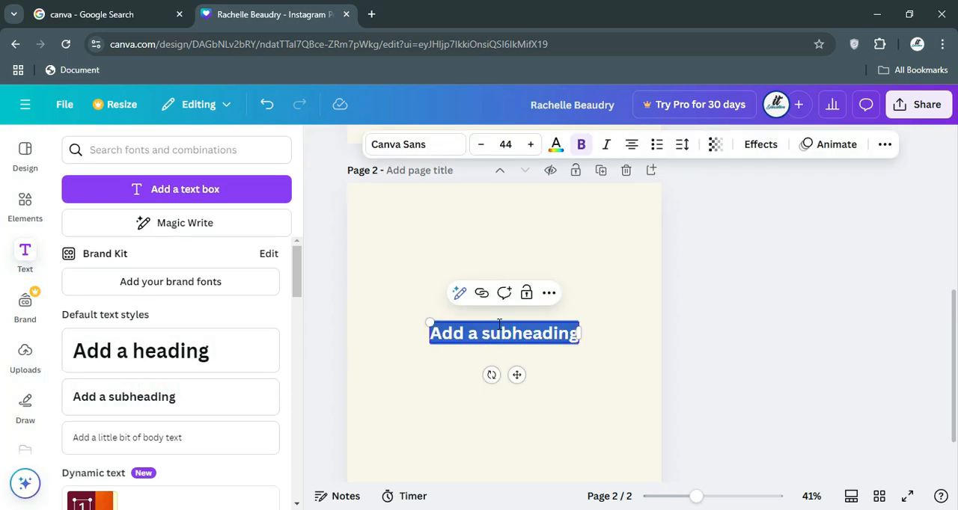
text(COMPUTER)
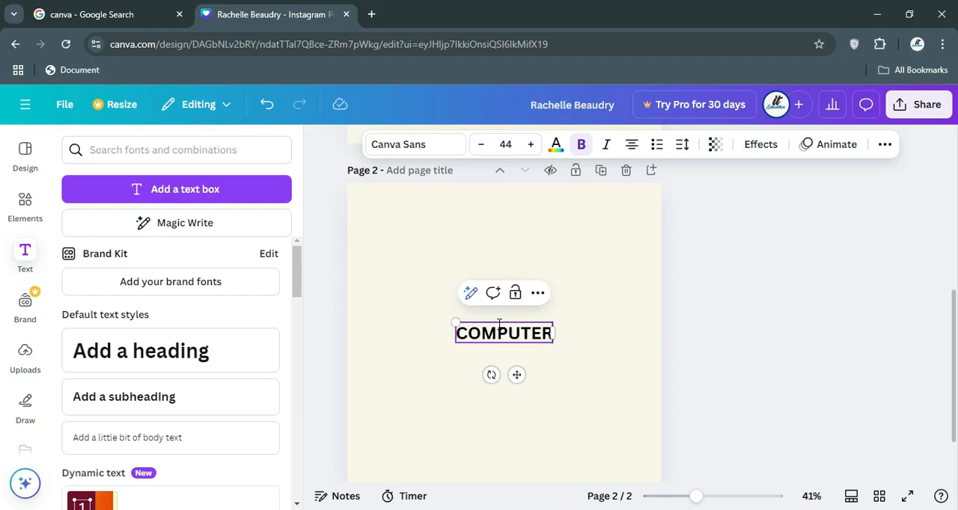
click(539, 372)
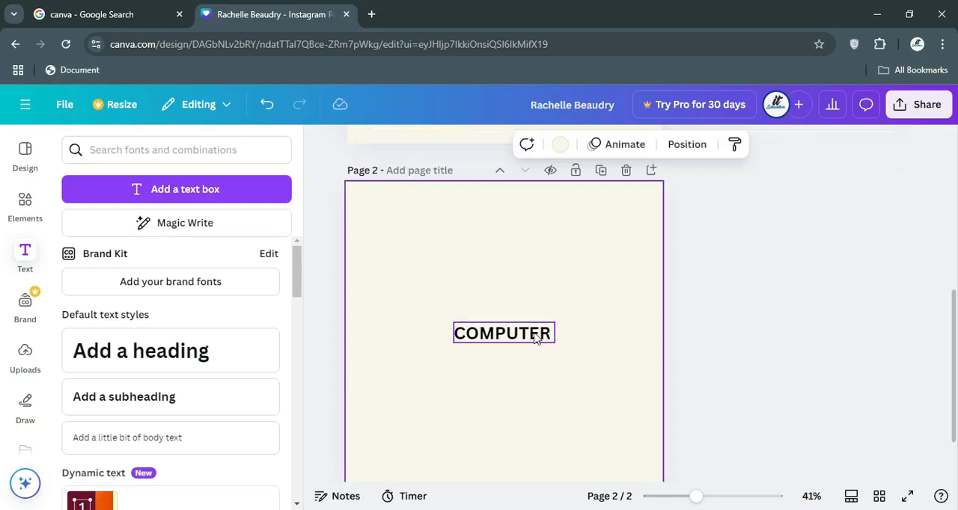
drag(544, 333, 536, 217)
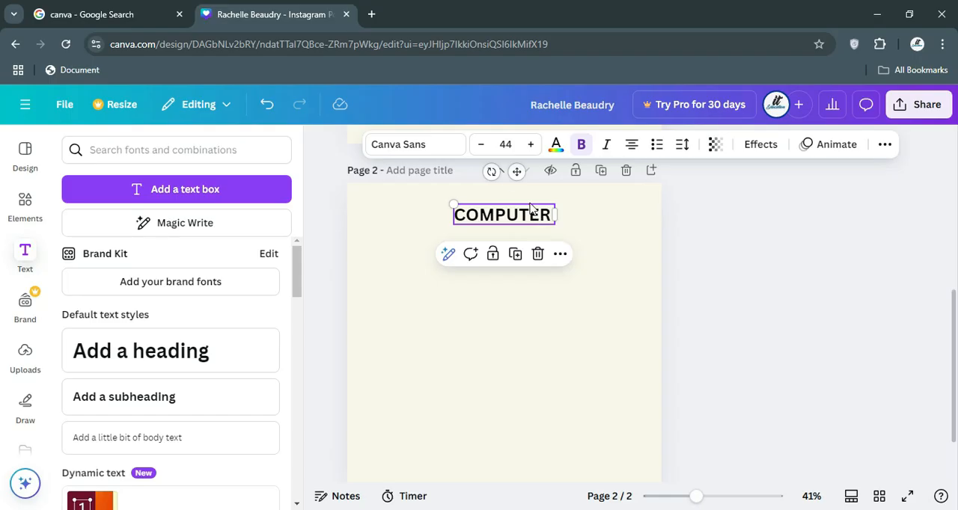
Try a smaller font size on the COMPUTER text and set its size to 48.
click(480, 145)
click(480, 145)
click(480, 145)
click(481, 144)
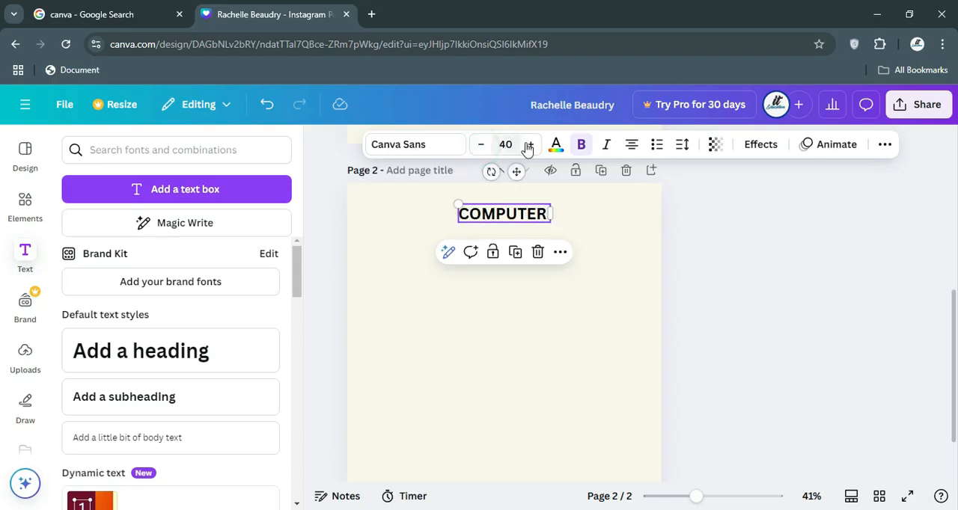
click(531, 145)
click(530, 146)
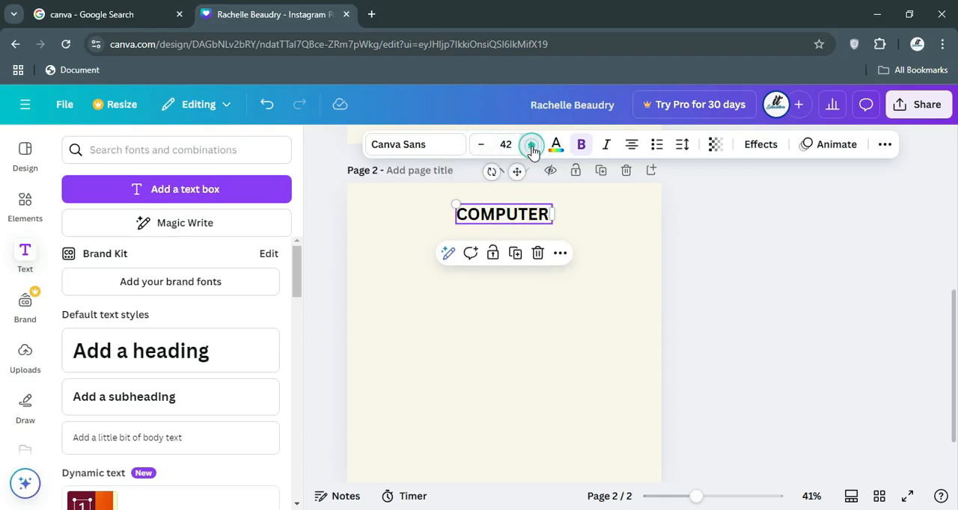
click(530, 146)
click(530, 146)
click(530, 146)
click(530, 145)
click(530, 145)
click(530, 146)
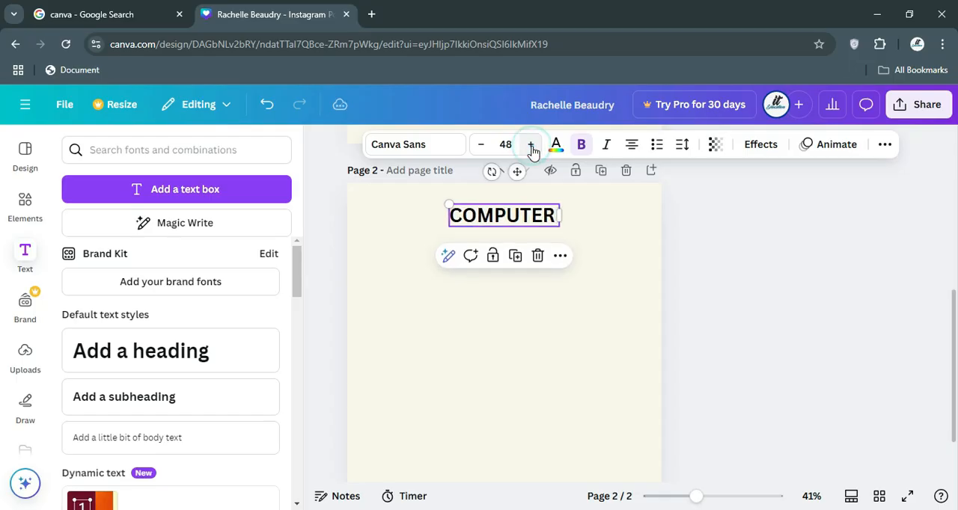
Try the fonts Cooper Hewitt, Open Sauce and DM Serif Display on the COMPUTER text, and set it back to Canva Sans.
click(416, 147)
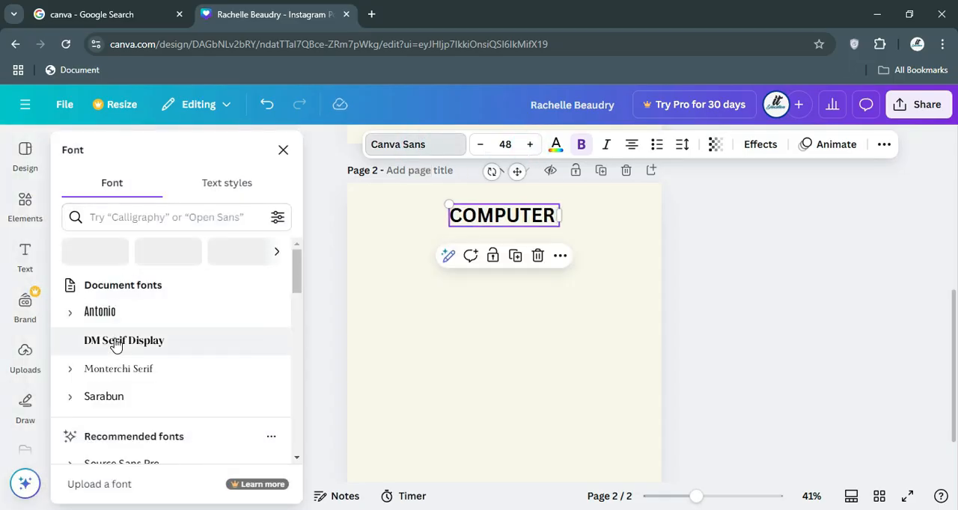
scroll(114, 343, down, 4)
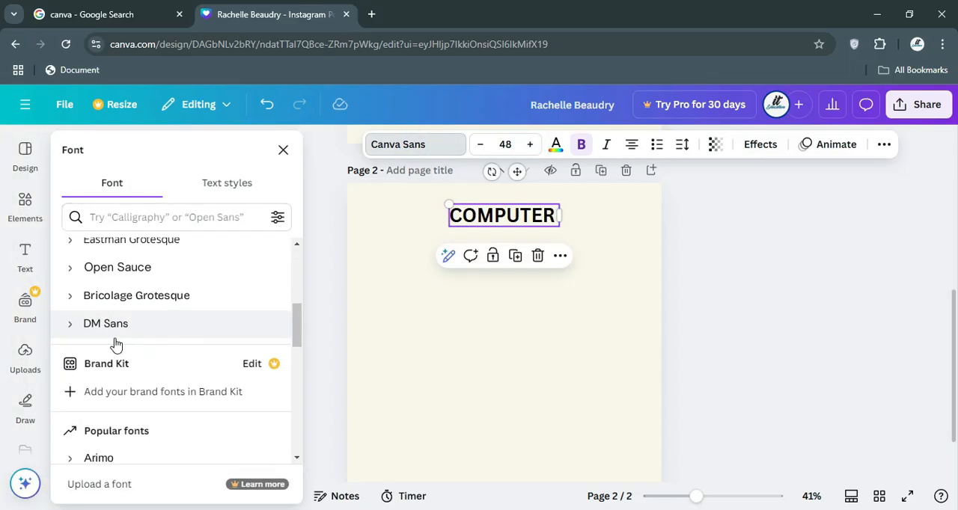
scroll(114, 343, up, 2)
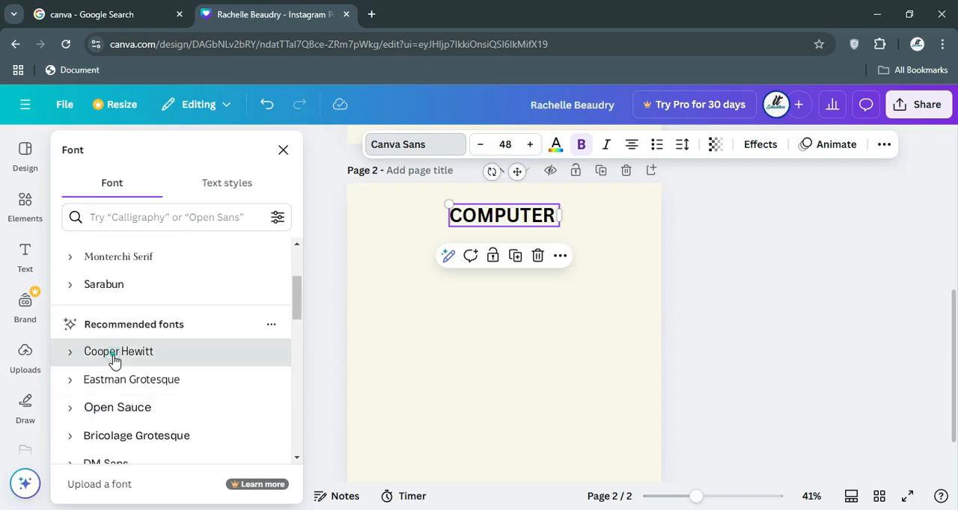
click(114, 361)
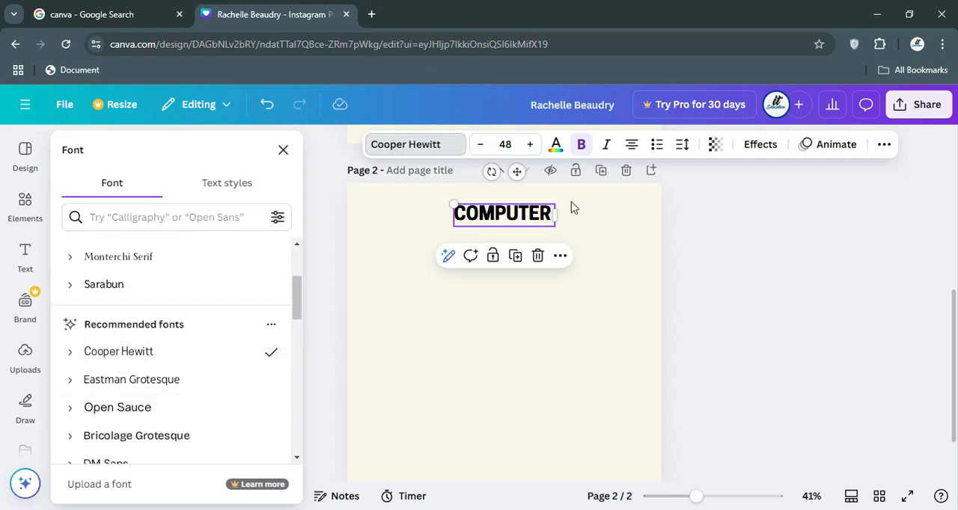
click(95, 409)
scroll(110, 413, down, 1)
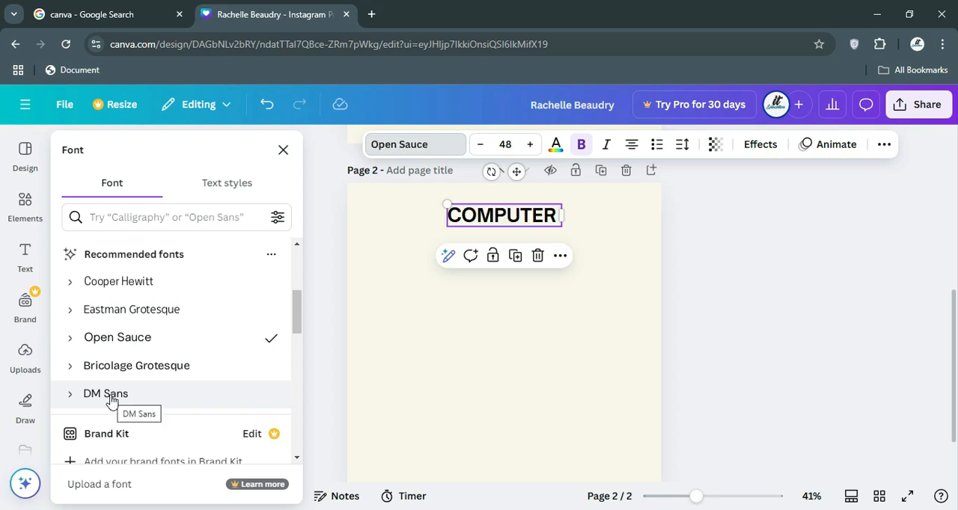
scroll(117, 370, up, 3)
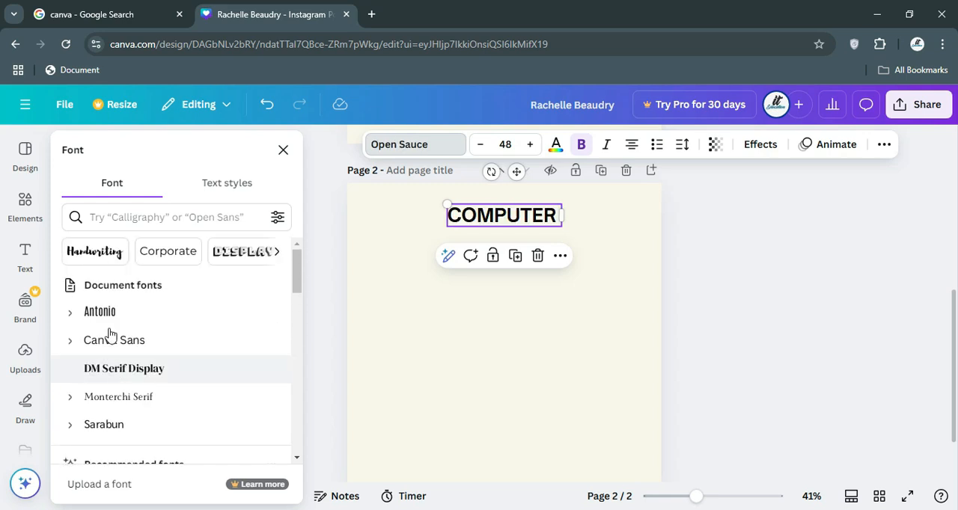
click(110, 371)
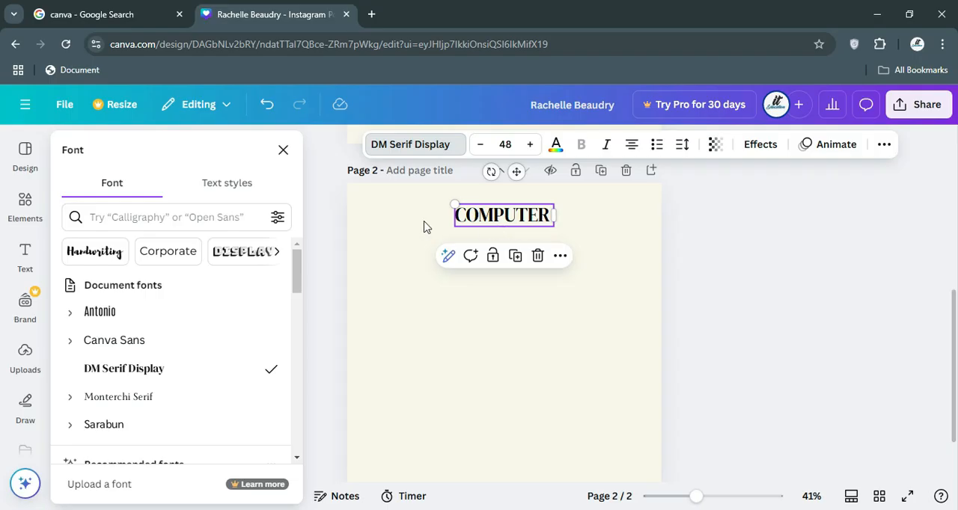
click(120, 345)
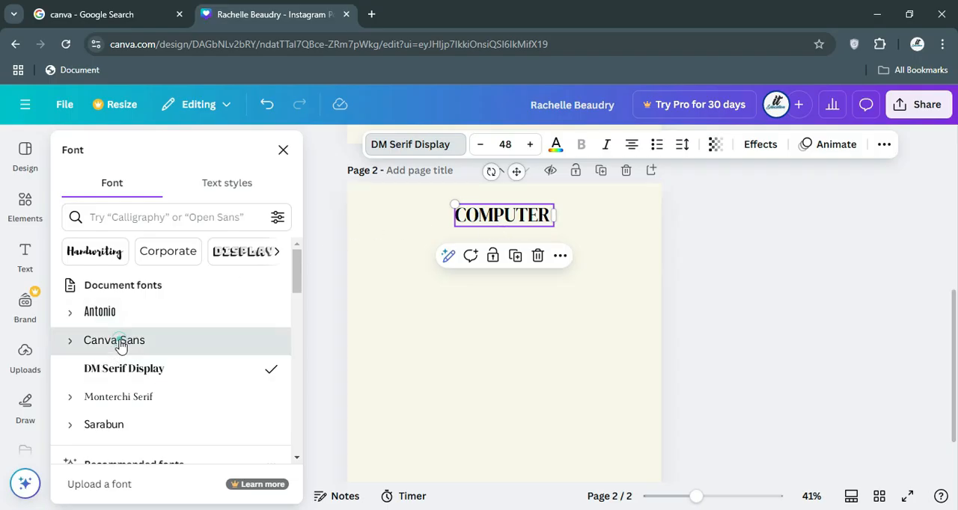
Set the COMPUTER text to the Bold weight of Canva Sans and check which weights DM Sans offers.
click(68, 344)
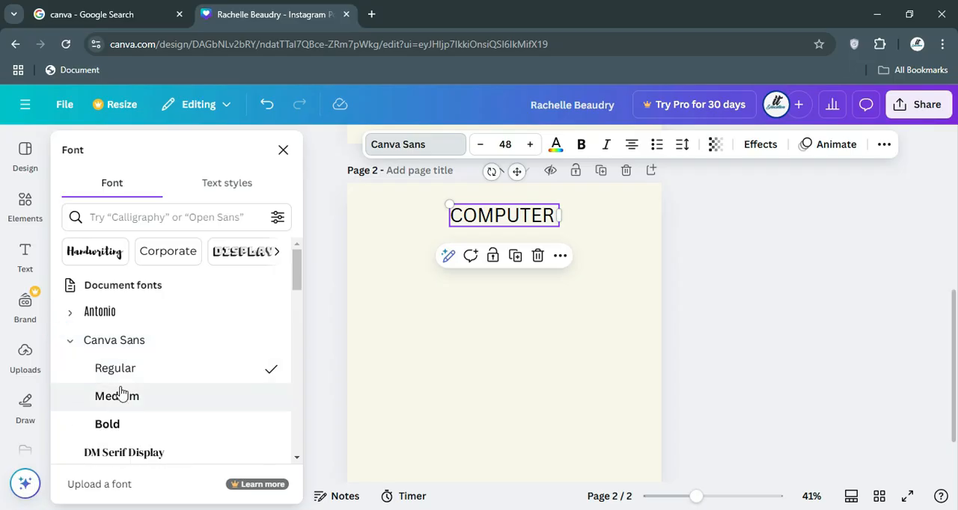
click(104, 375)
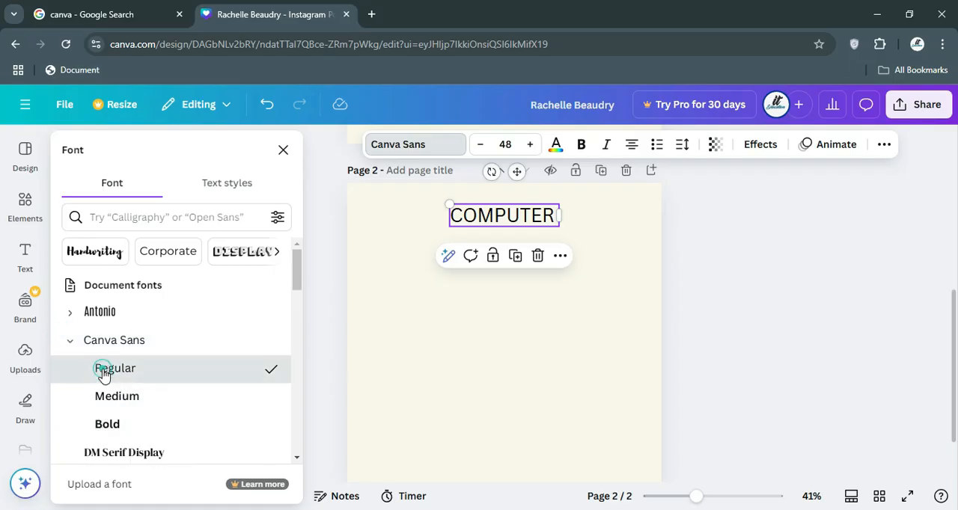
click(102, 426)
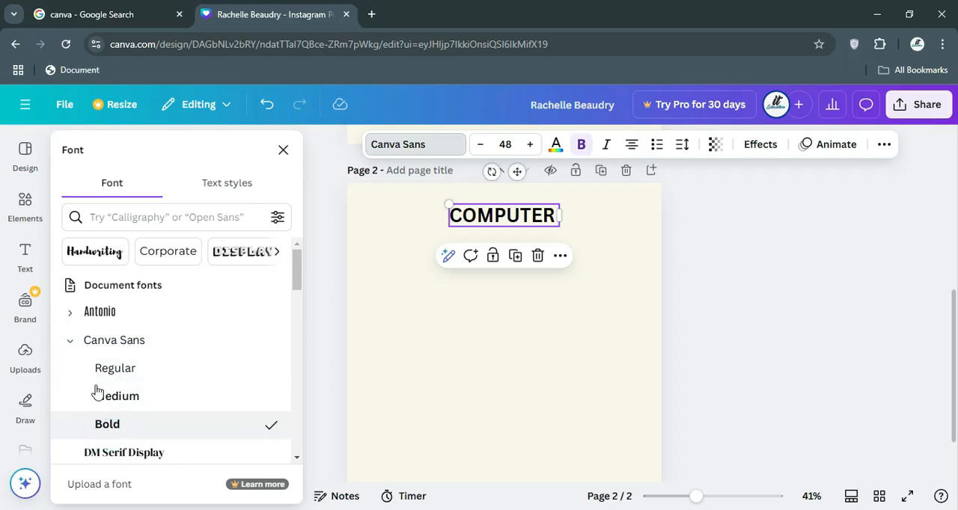
click(69, 343)
scroll(111, 352, down, 4)
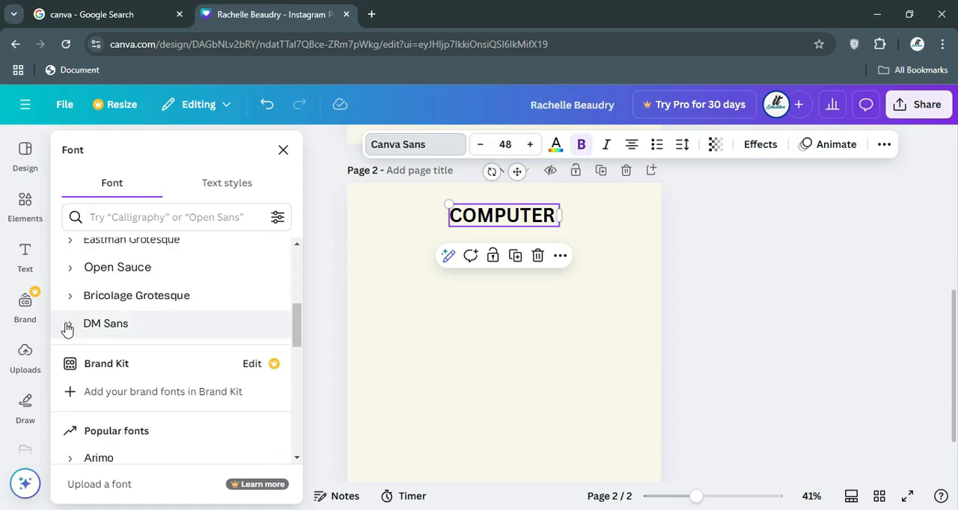
click(72, 327)
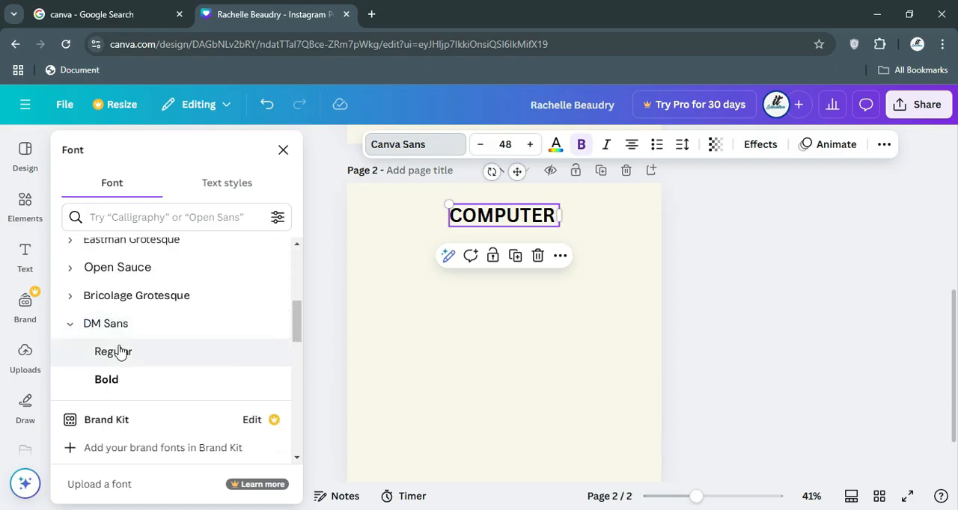
click(73, 324)
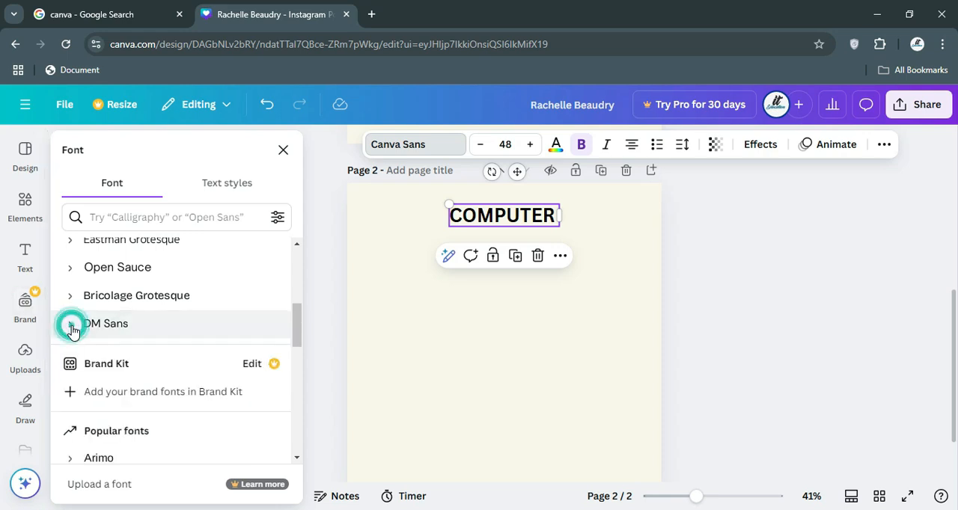
scroll(169, 325, up, 3)
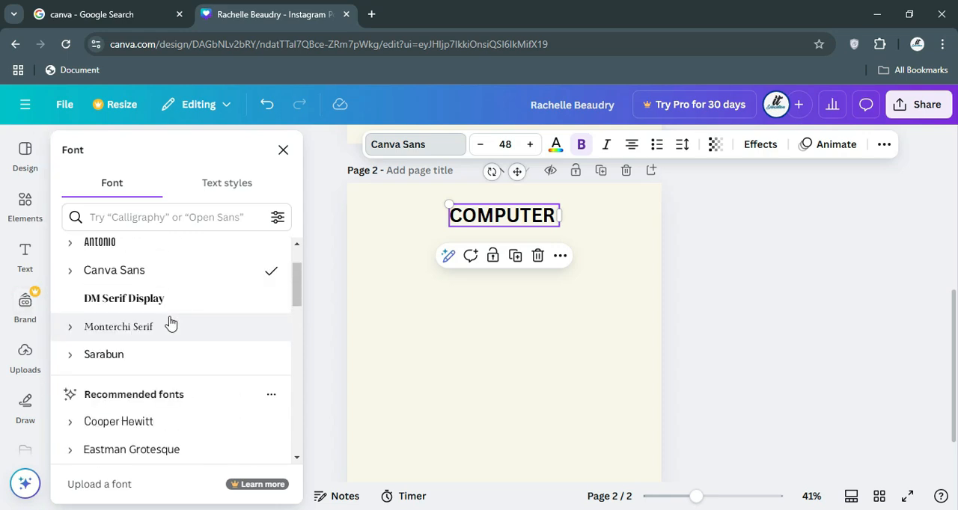
click(635, 223)
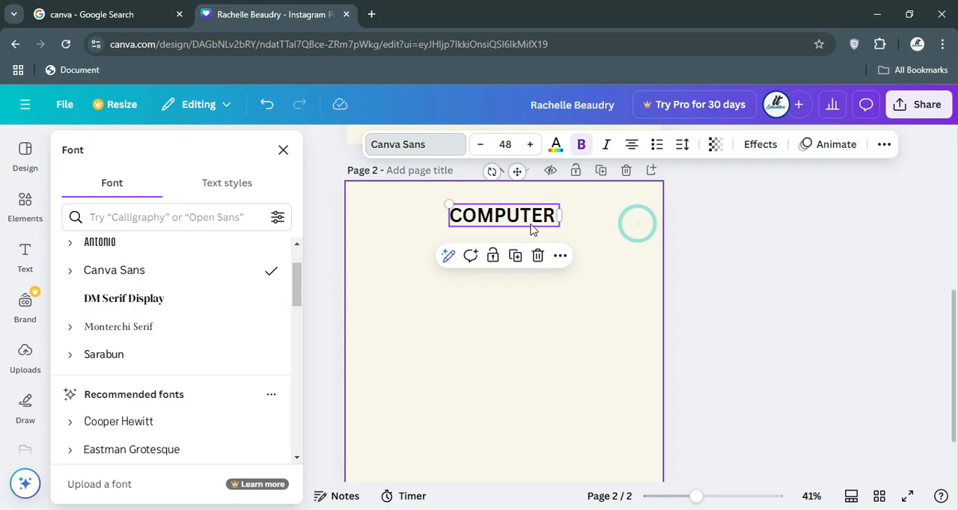
Make the COMPUTER text italic and remove its bold formatting.
click(529, 220)
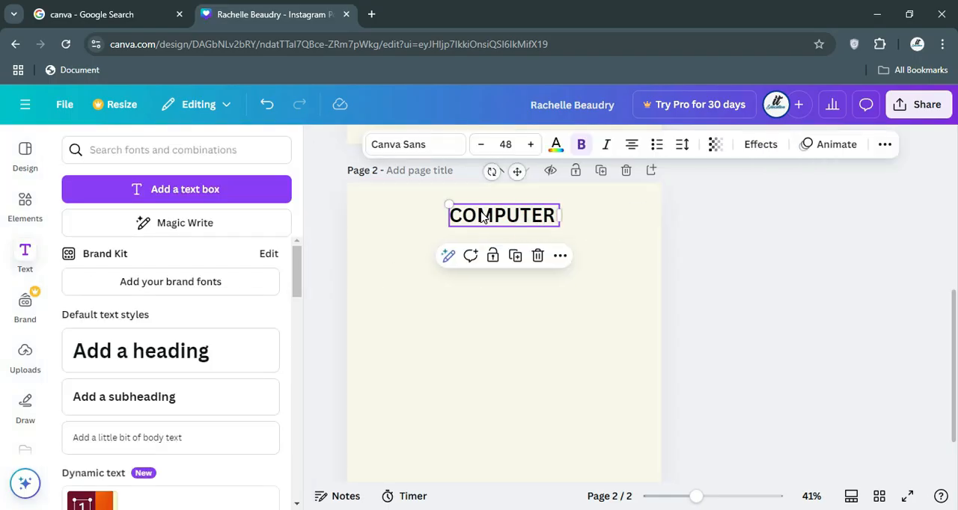
click(606, 144)
click(581, 147)
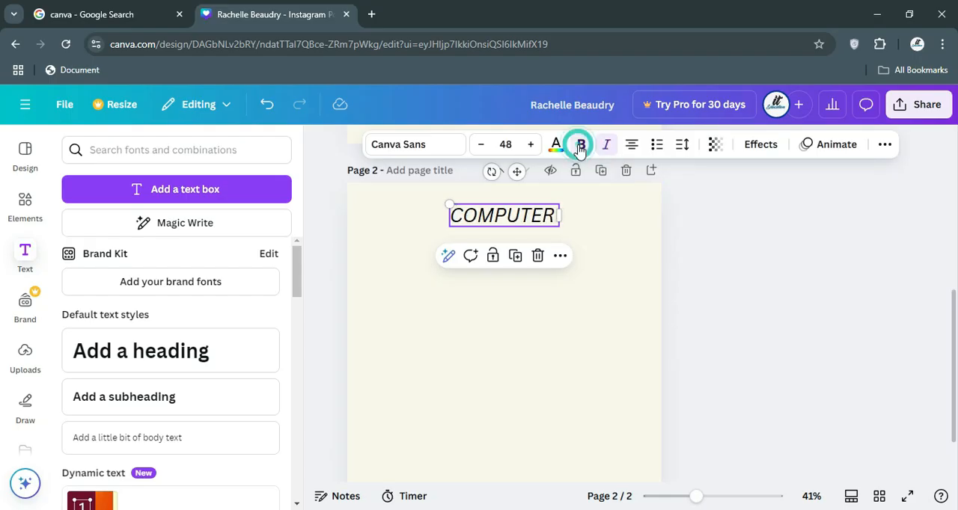
Remove the italic formatting from the COMPUTER text and make it bold.
click(606, 145)
click(582, 147)
click(582, 146)
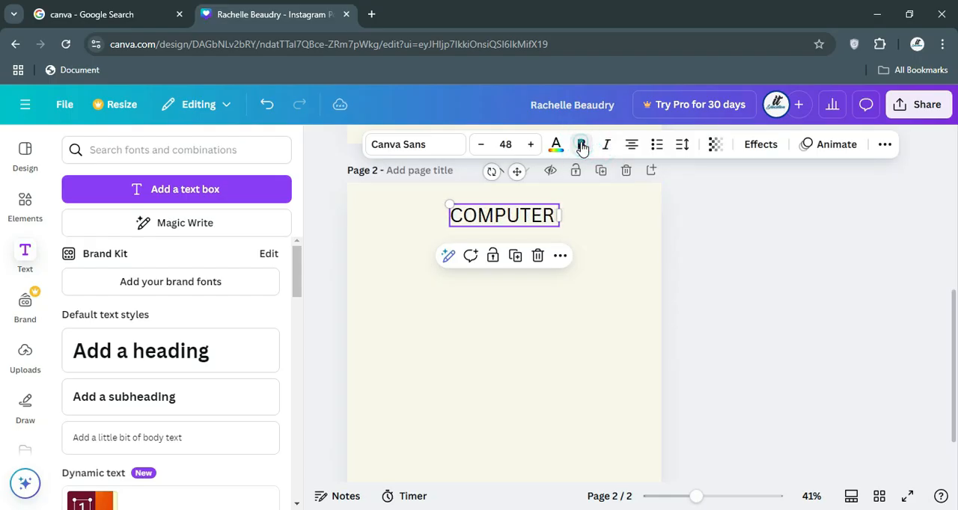
click(582, 147)
click(605, 146)
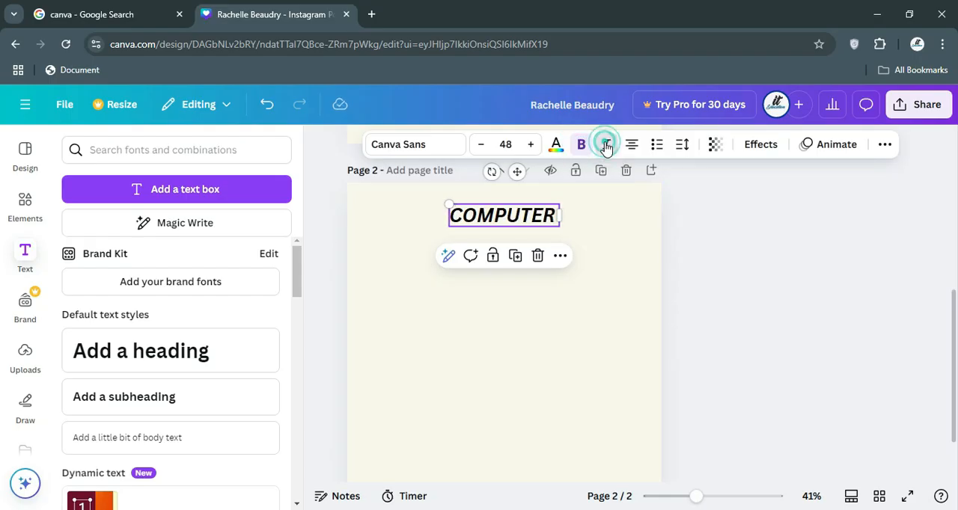
click(604, 147)
mouse_move(510, 221)
mouse_down()
mouse_move(493, 216)
mouse_move(510, 216)
mouse_up()
Try the other alignments and the list styles on the COMPUTER text, and return it to centred without a list.
click(631, 150)
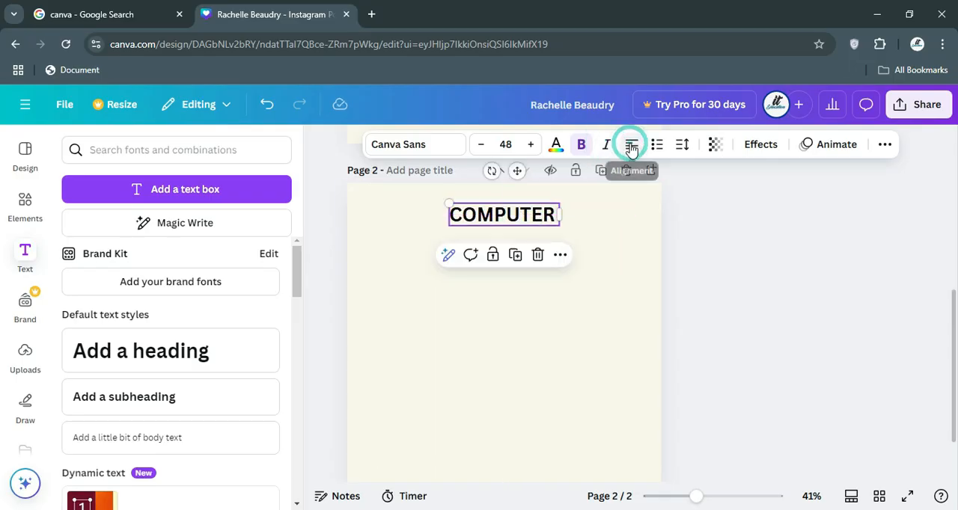
click(631, 150)
click(632, 149)
click(631, 150)
click(658, 150)
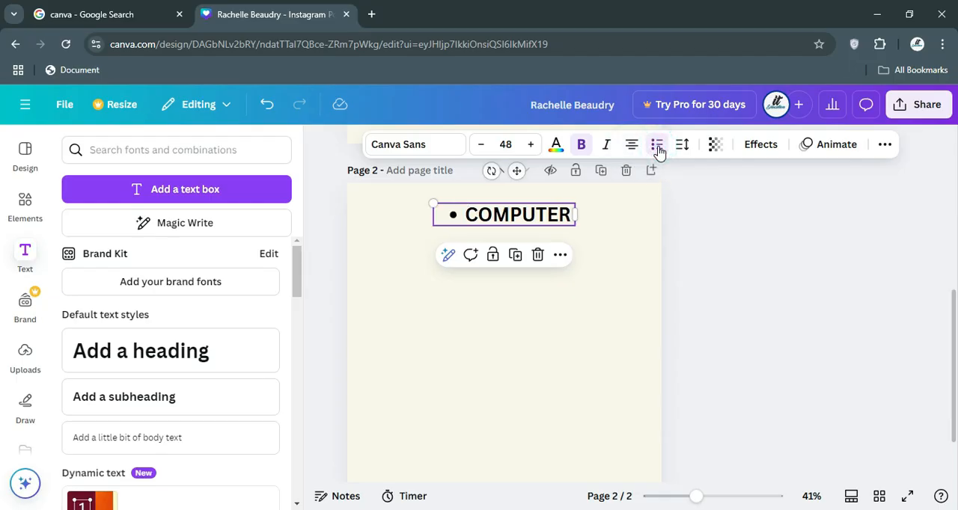
click(657, 149)
click(657, 149)
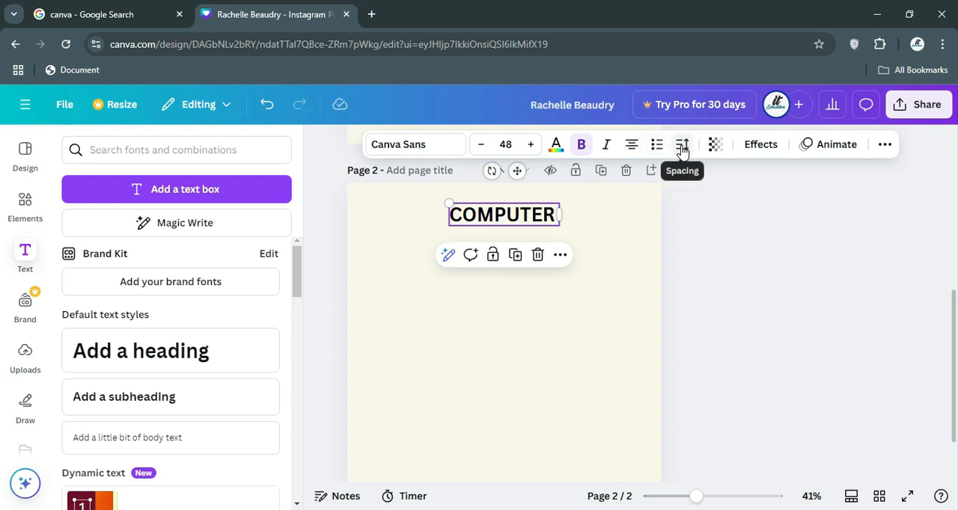
Set the COMPUTER text's letter spacing to 4, then try a value of 0 and undo that change.
click(682, 146)
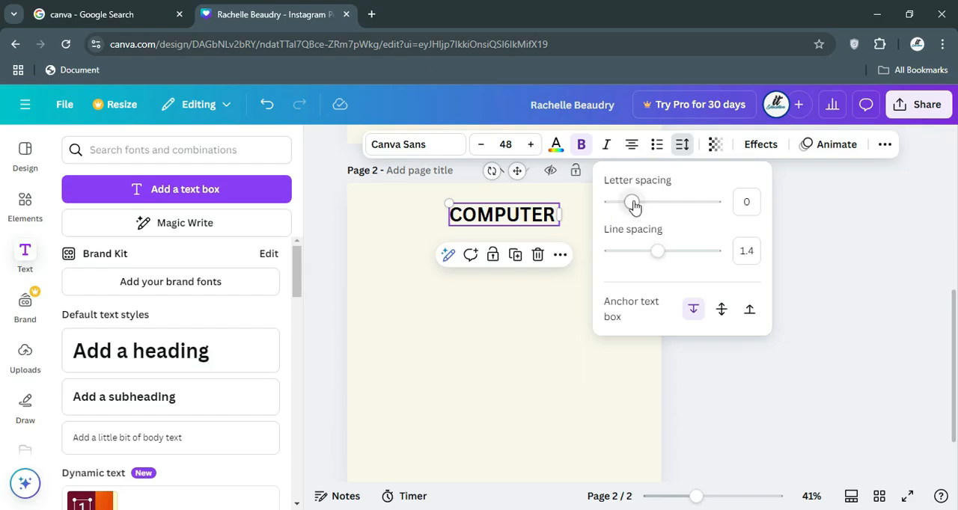
mouse_move(633, 205)
mouse_down()
mouse_move(688, 206)
mouse_move(632, 208)
mouse_up()
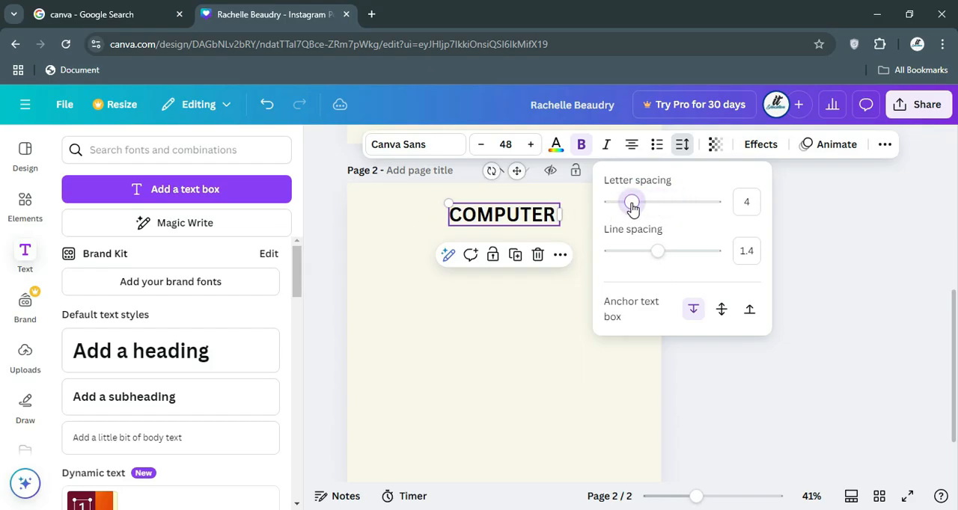
click(751, 205)
double_click(747, 200)
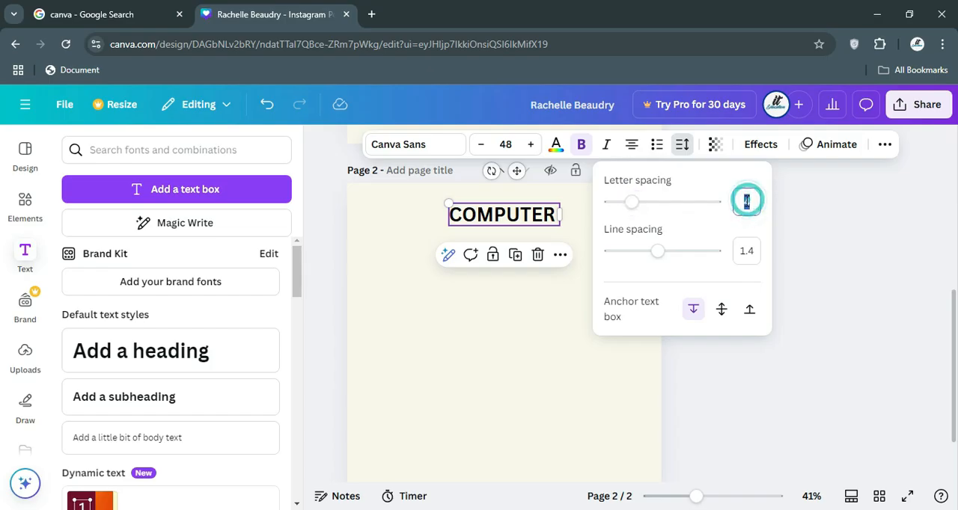
text(0)
click(703, 226)
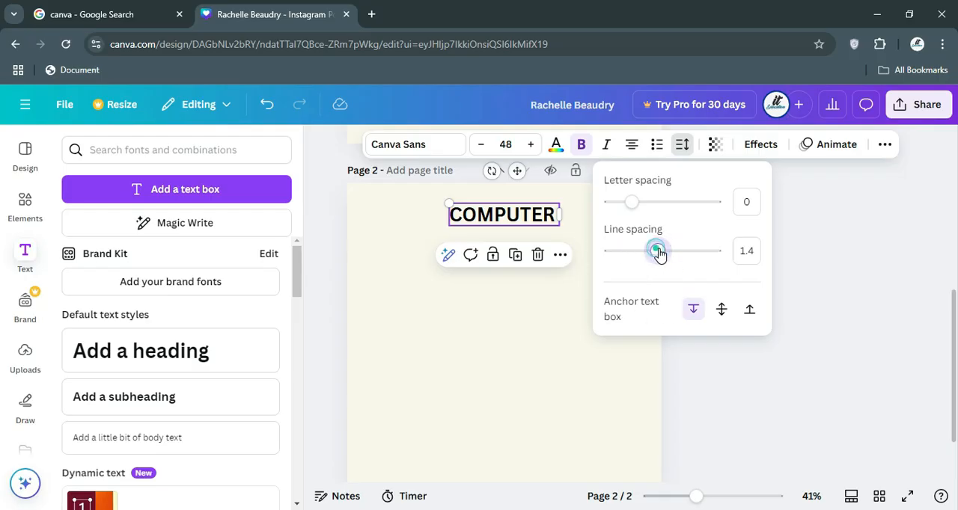
key(ctrl+z)
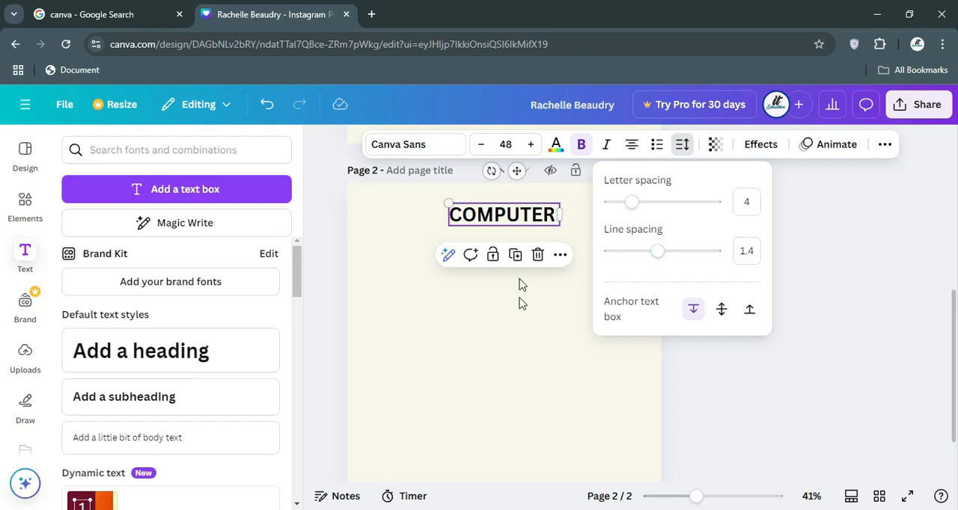
click(517, 347)
Replace the COMPUTER text on page 2 with the line "THIS IS MY" and start a new line.
click(526, 216)
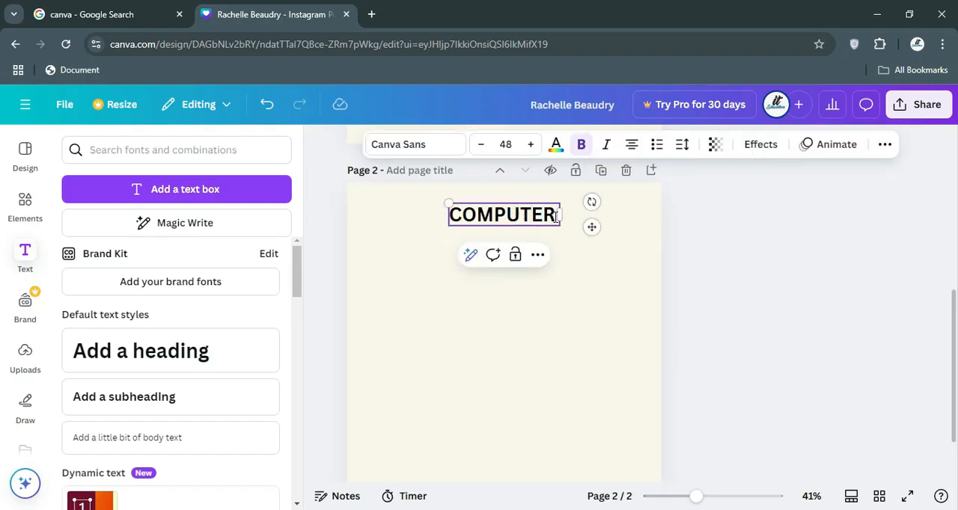
drag(555, 216, 441, 215)
key(BackSpace)
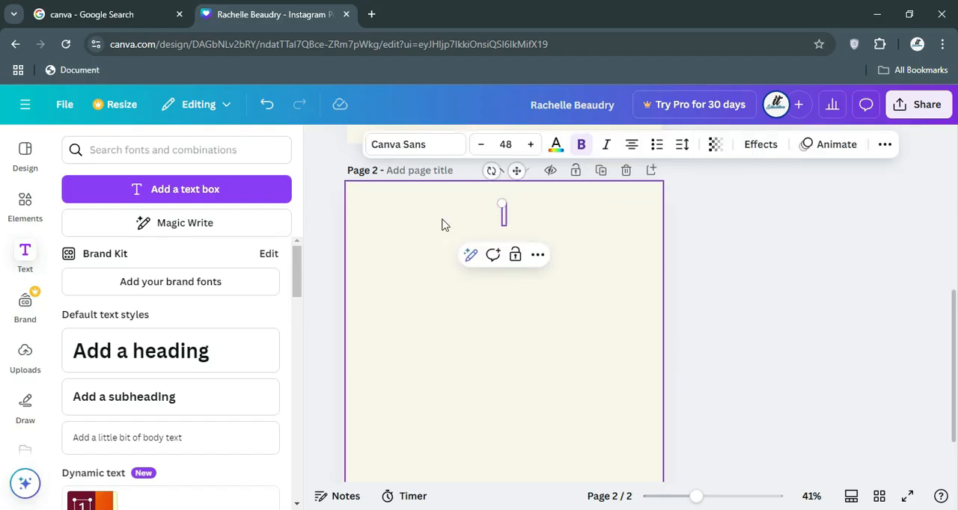
text(THIS IS)
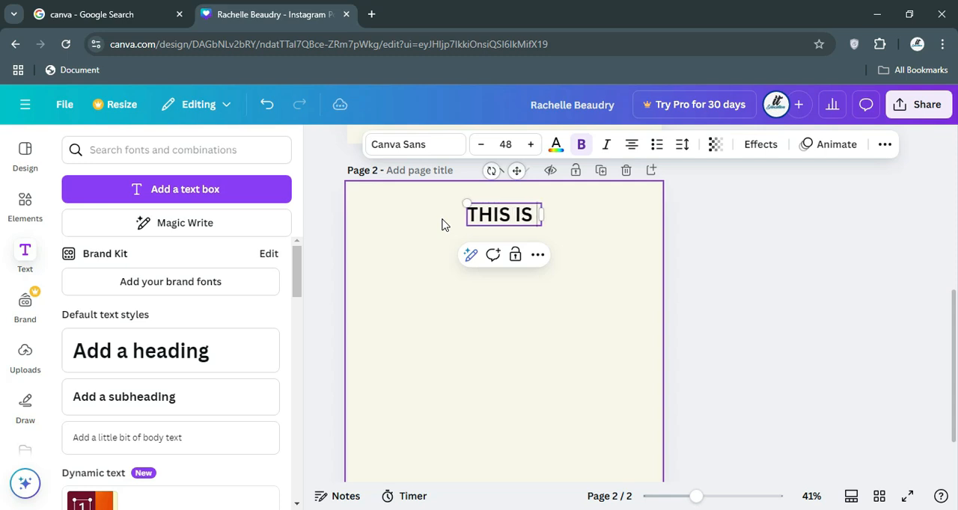
text( MY)
key(Return)
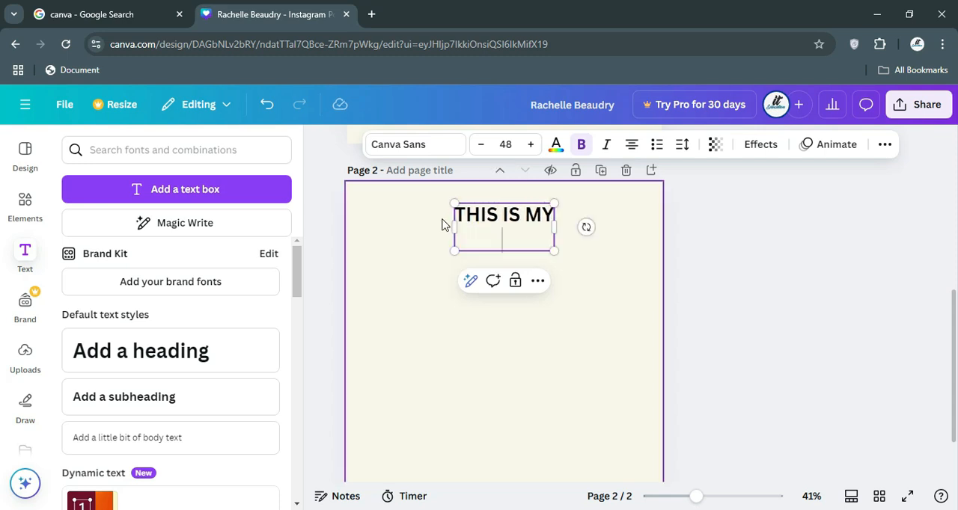
Add the lines "FIRST CANVA" and "CLASS" below "THIS IS MY" in the text box.
text(FIRST CM[PUTER)
key(BackSpace)
key(BackSpace)
key(BackSpace)
key(BackSpace)
key(BackSpace)
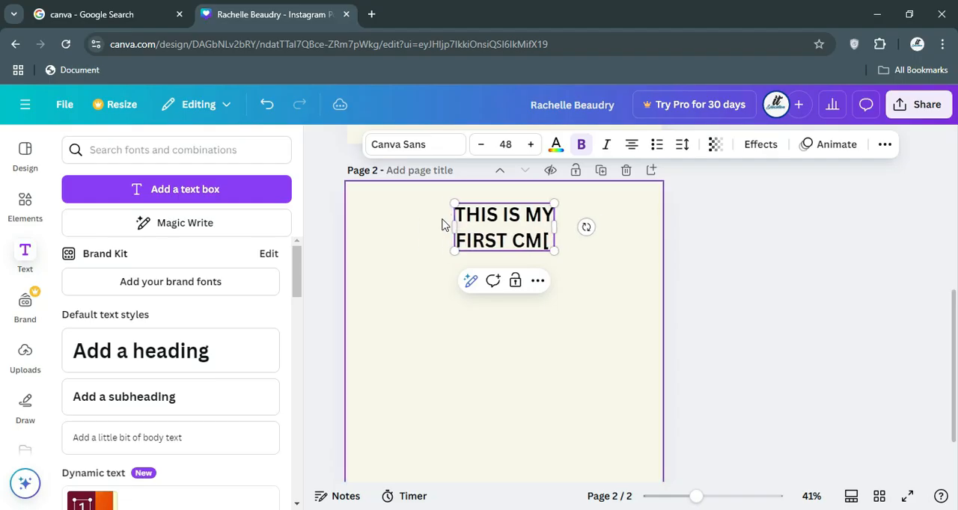
key(BackSpace)
key(BackSpace)
text(OM)
key(BackSpace)
key(BackSpace)
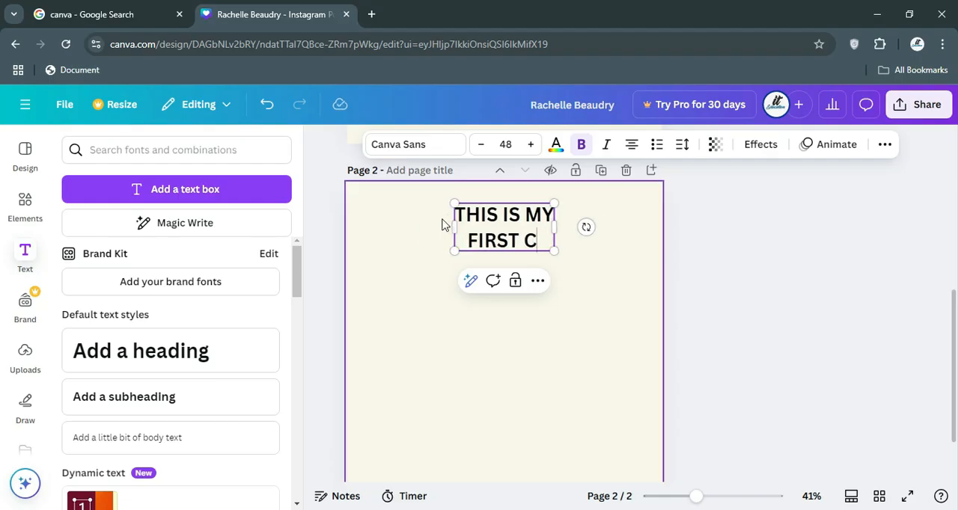
text(NVA)
key(BackSpace)
key(BackSpace)
key(BackSpace)
text(AN)
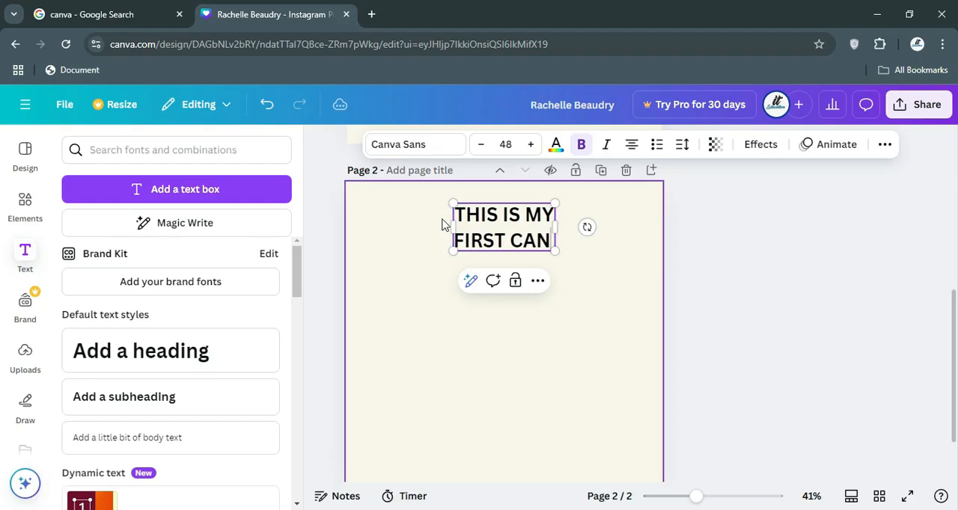
text(VA)
key(Return)
text(CLASS)
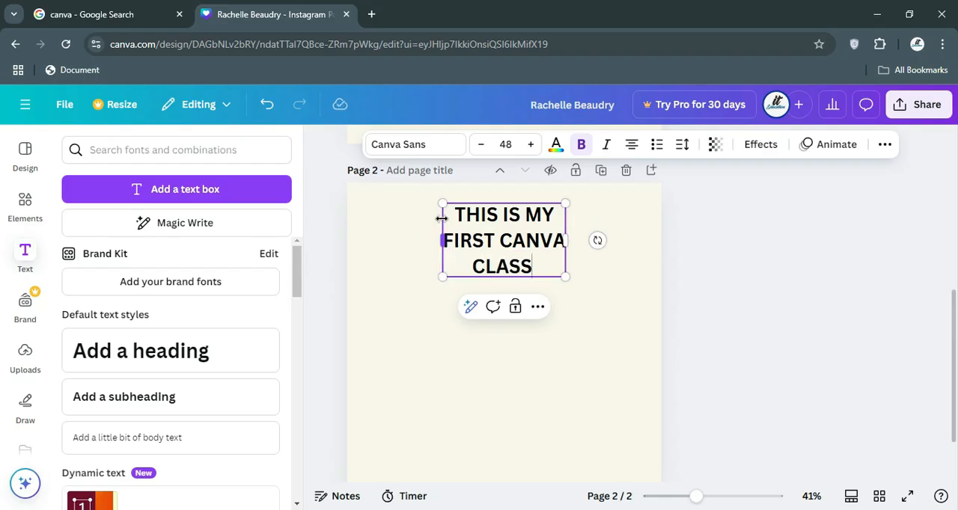
click(582, 293)
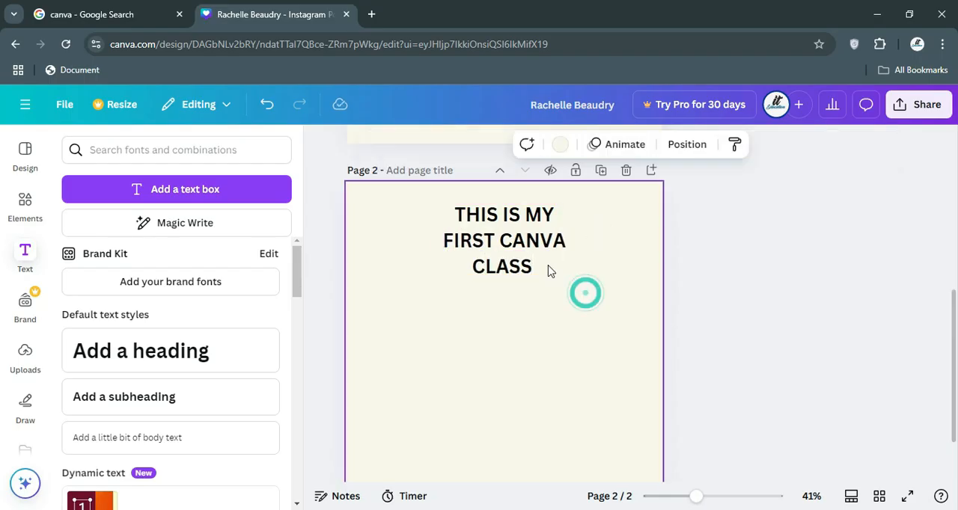
Try other line spacings on the three-line text, return it to 1.4 and move the text toward the page's left side.
click(530, 256)
click(690, 149)
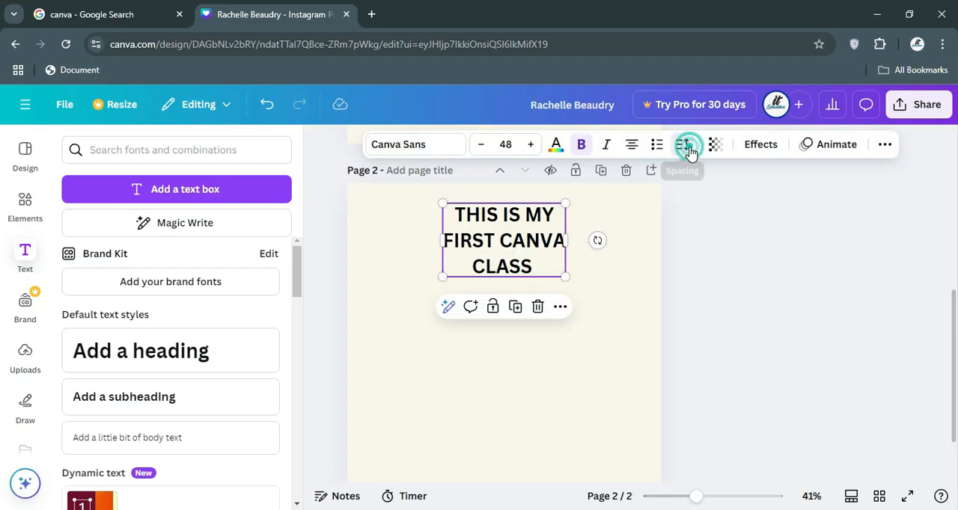
mouse_move(659, 255)
mouse_down()
mouse_move(621, 251)
mouse_move(694, 253)
mouse_move(590, 255)
mouse_move(714, 250)
mouse_move(655, 249)
mouse_up()
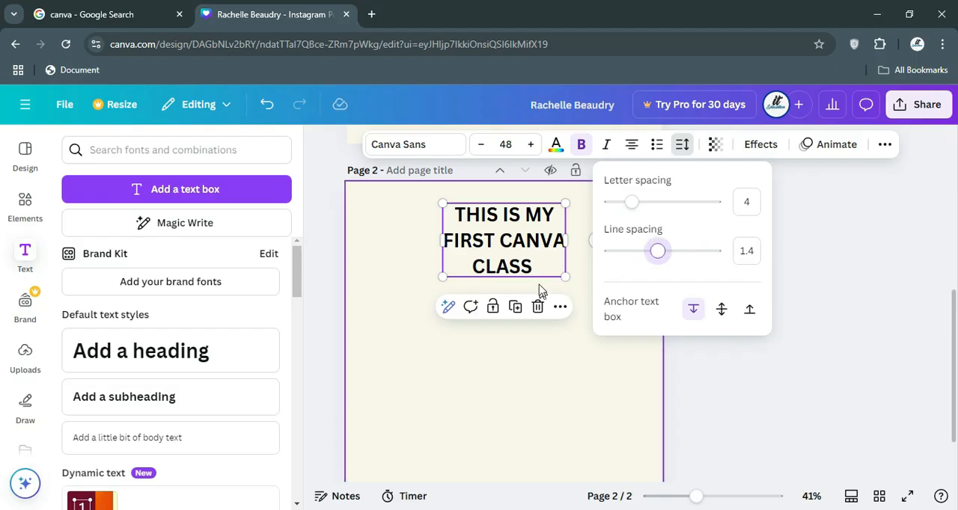
click(579, 195)
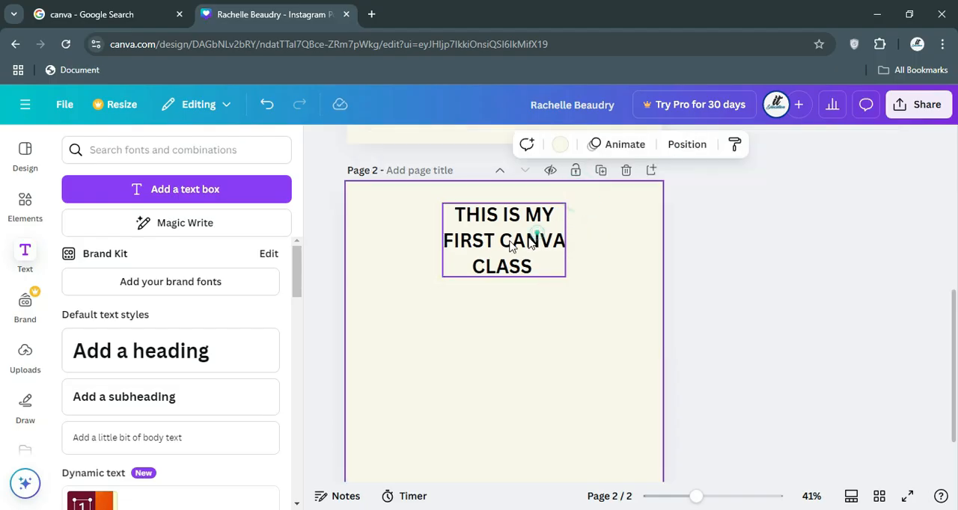
drag(520, 242, 474, 253)
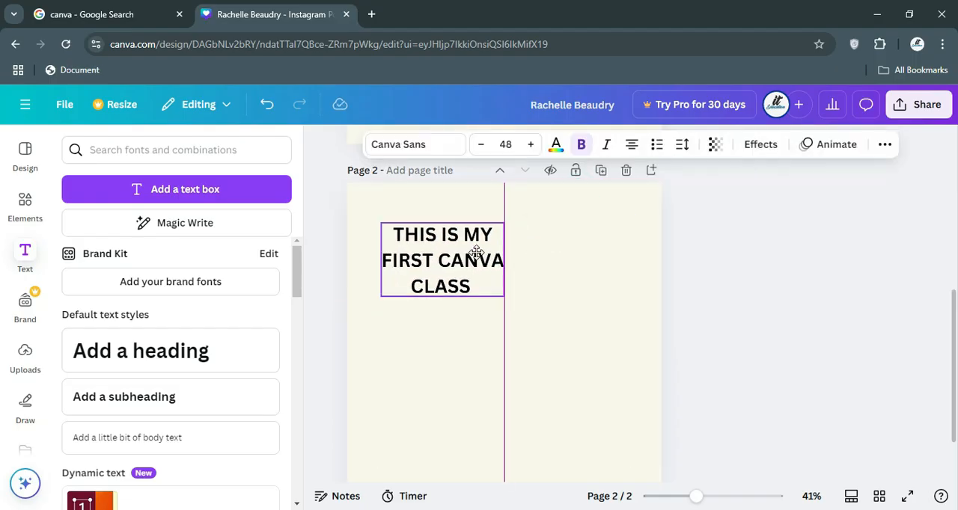
Try the Glitch and Neon style effects on the three-line text.
click(761, 146)
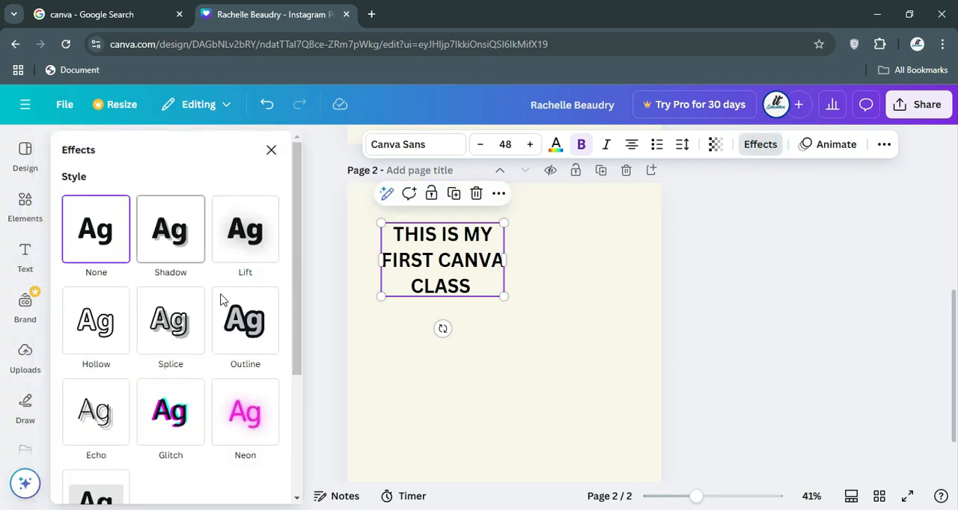
scroll(196, 351, down, 3)
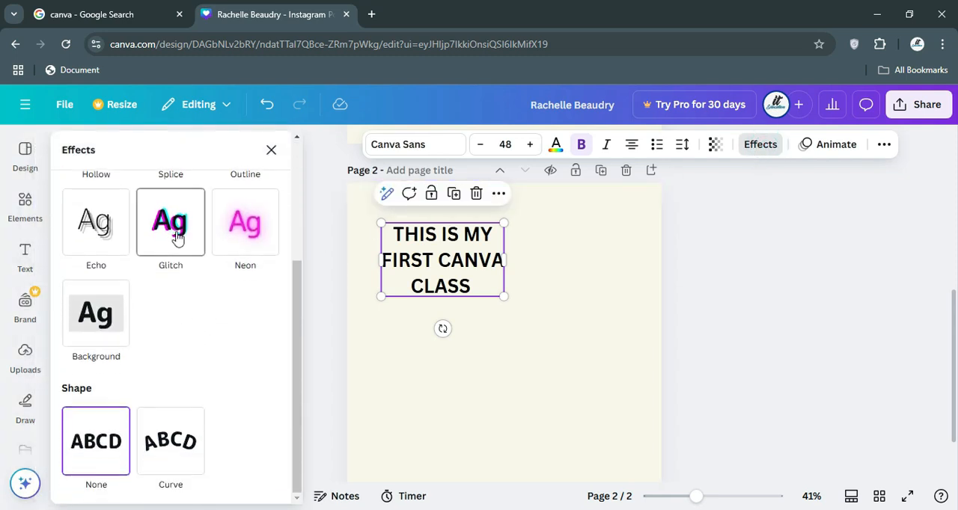
click(177, 236)
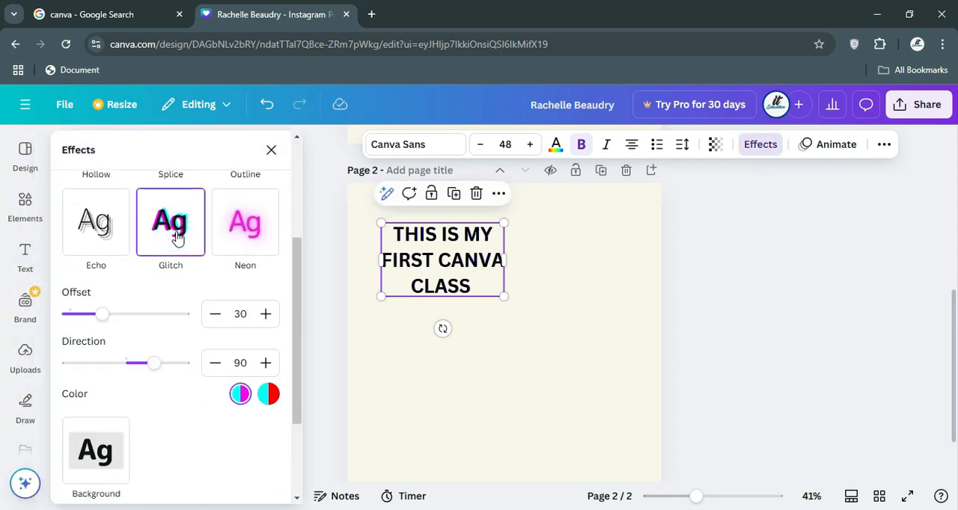
click(263, 225)
click(169, 228)
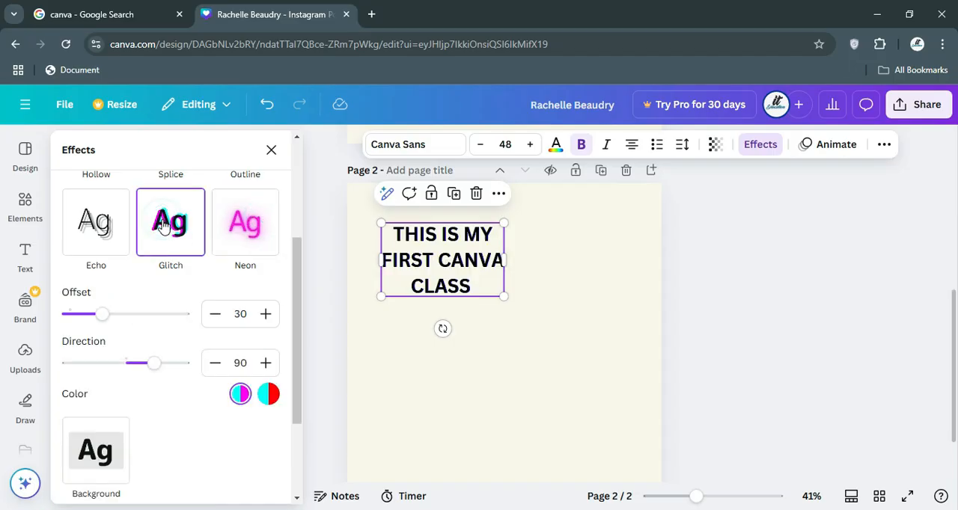
Apply the Echo effect to the three-line text with an offset of 36 and a direction of 0.
click(81, 232)
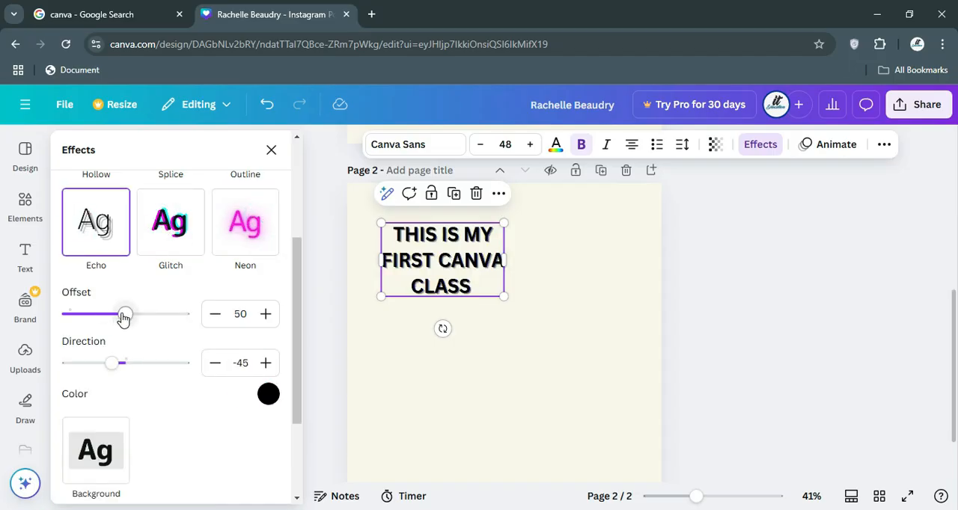
drag(124, 318, 157, 303)
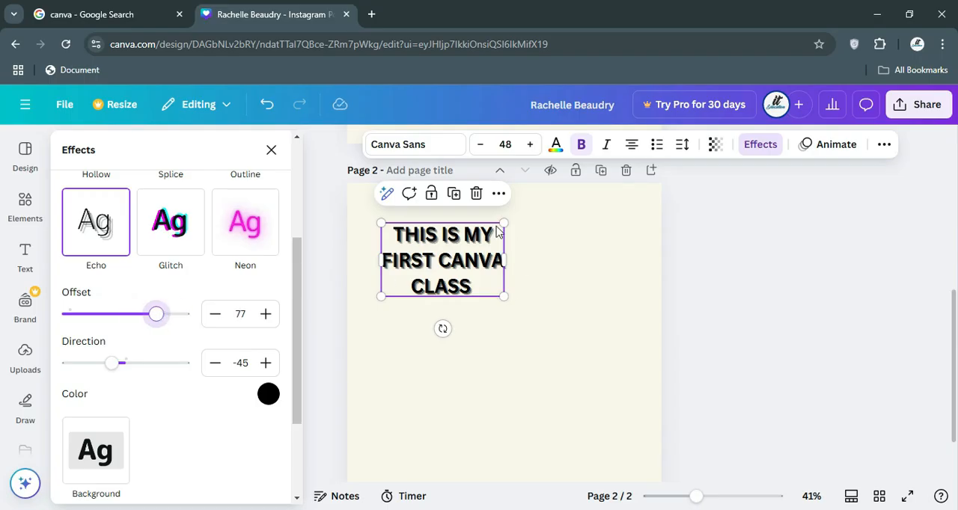
drag(158, 318, 110, 317)
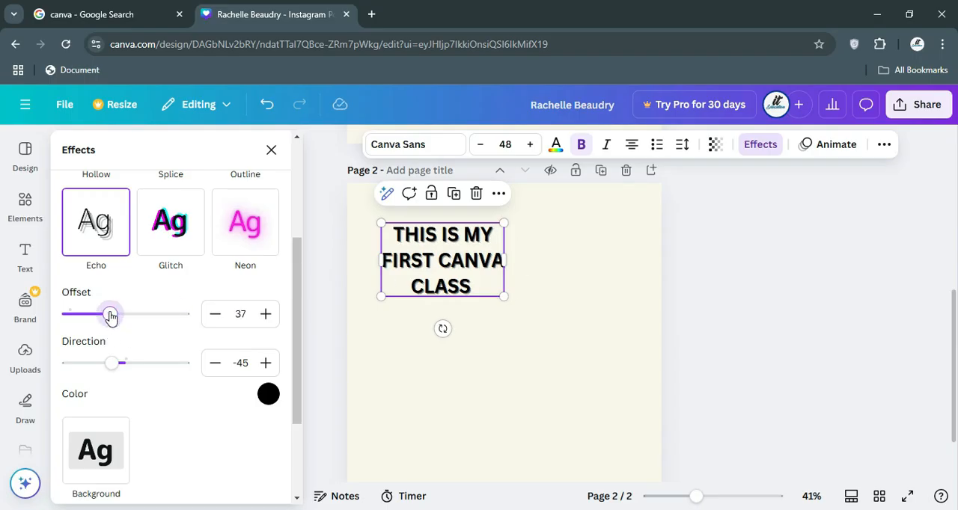
drag(110, 367, 128, 360)
Try the Curve shape on the three-line text, set the shape back to None and leave the effects.
scroll(151, 338, down, 3)
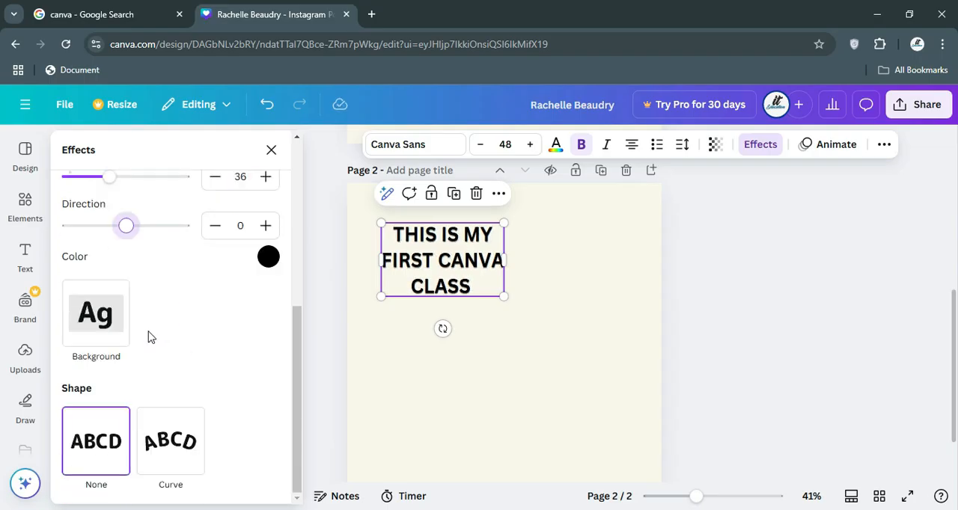
click(166, 450)
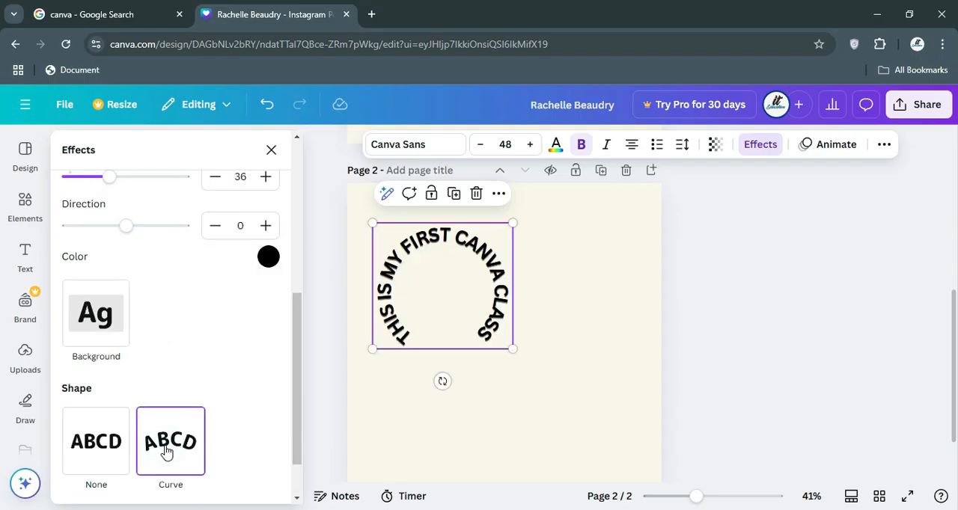
click(104, 457)
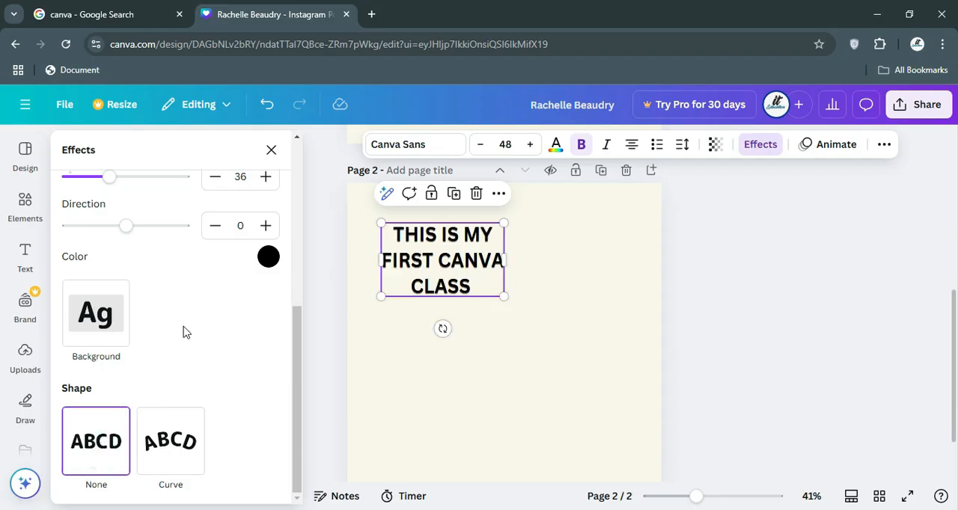
scroll(163, 337, up, 5)
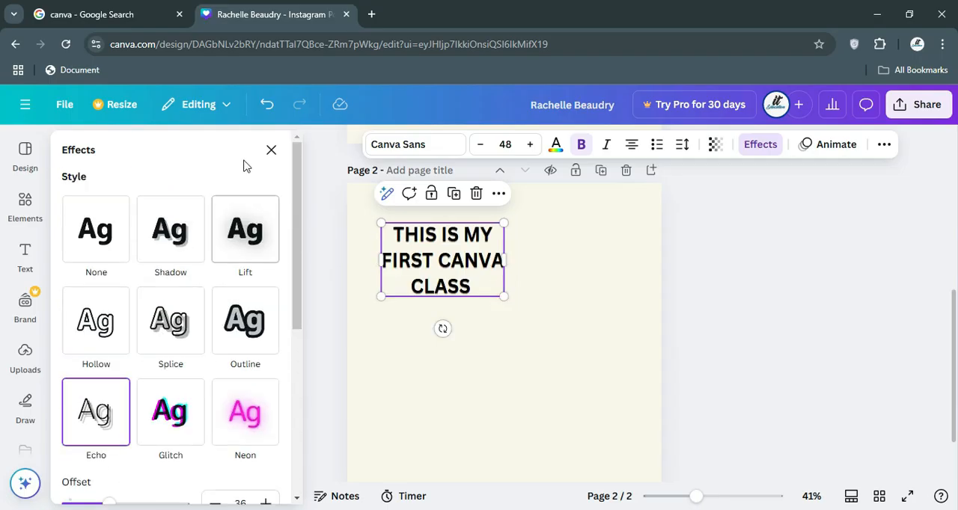
click(271, 150)
click(440, 255)
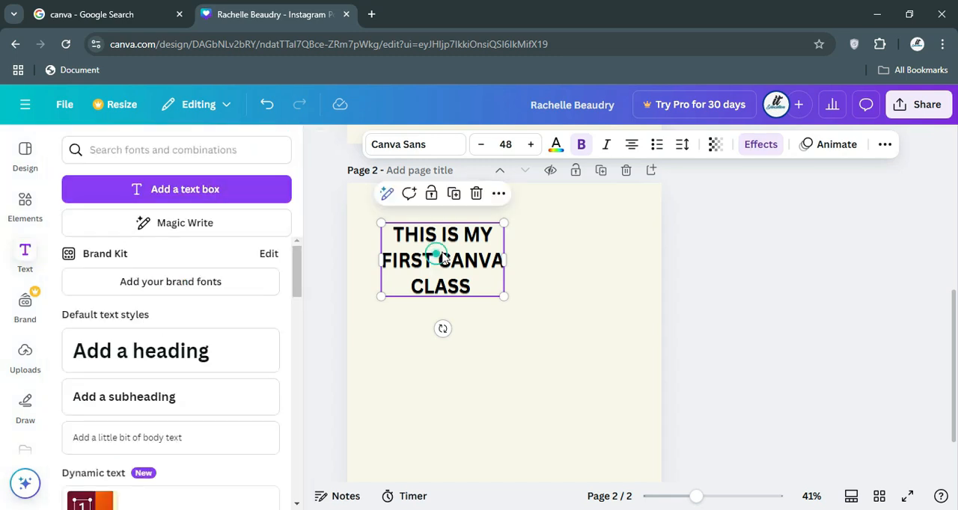
Move the three-line text to the upper centre of page 2 and keep it selected.
drag(440, 255, 501, 246)
click(394, 332)
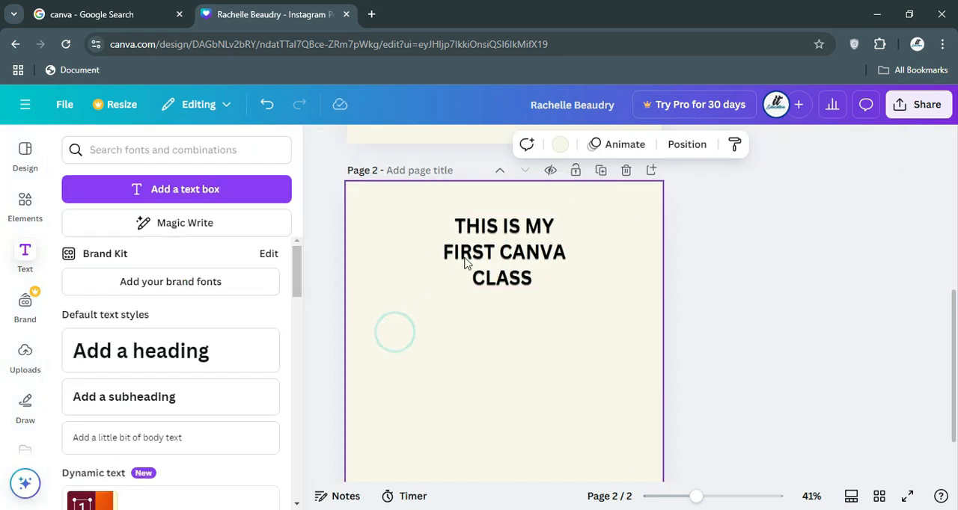
click(509, 230)
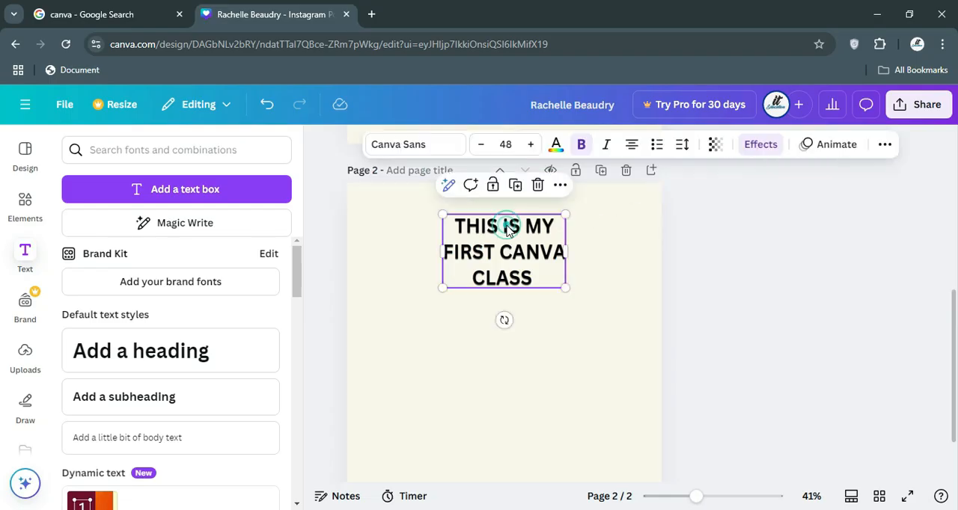
Preview the Shift, Block, Burst, Bounce and Roll animations on the three-line text.
click(809, 148)
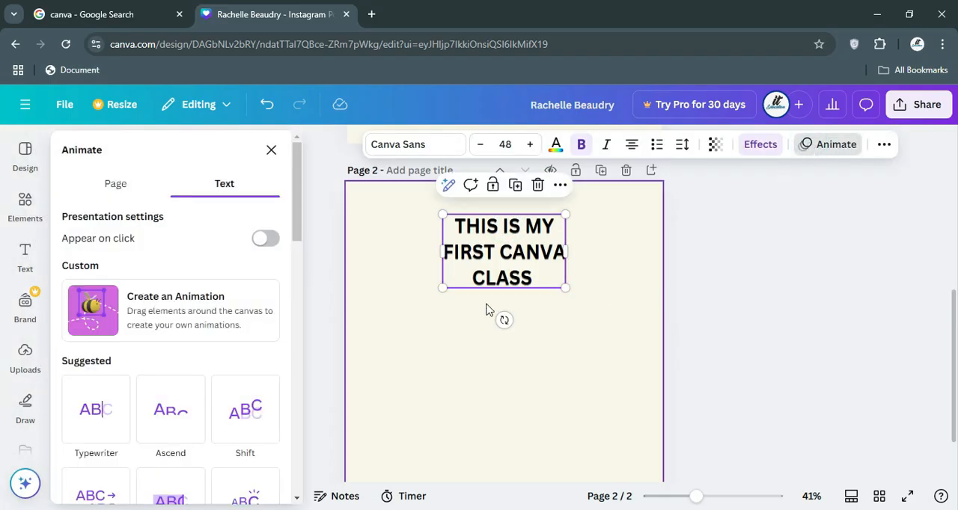
scroll(131, 344, down, 3)
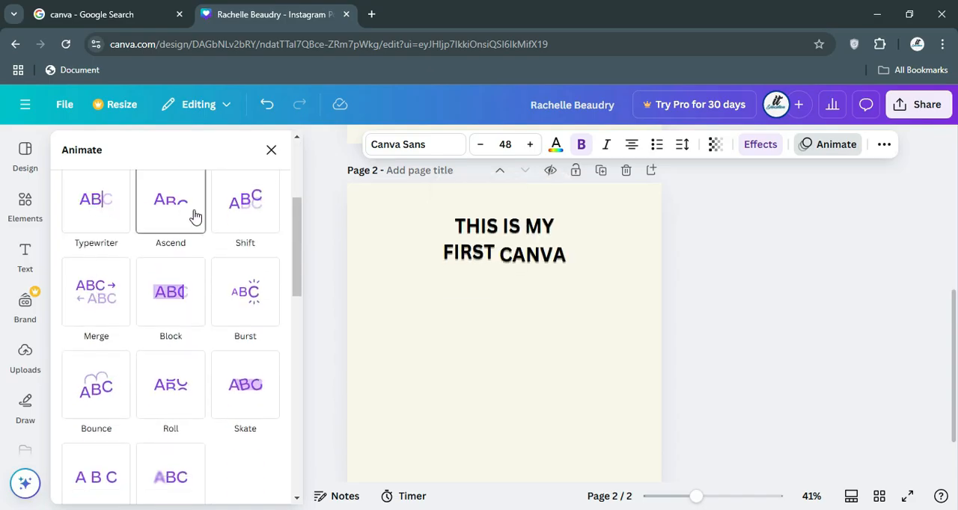
click(265, 215)
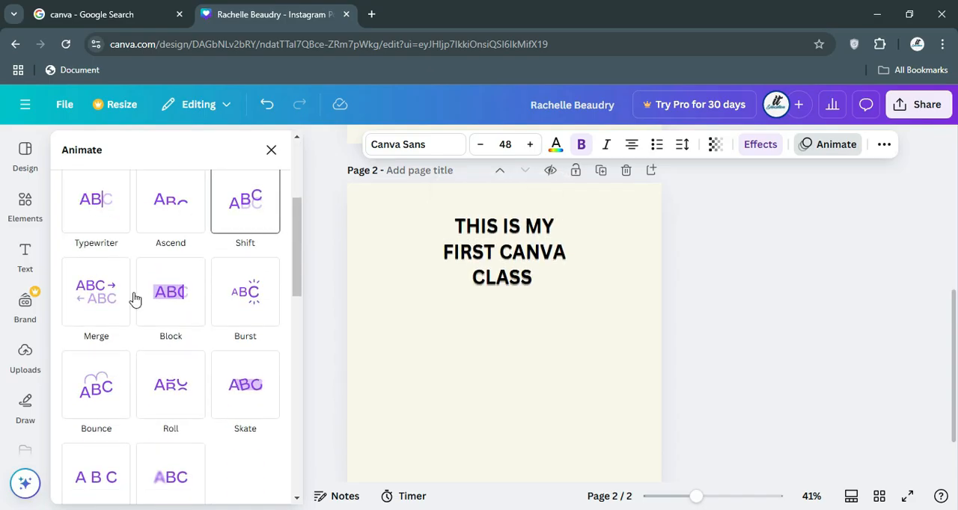
click(182, 294)
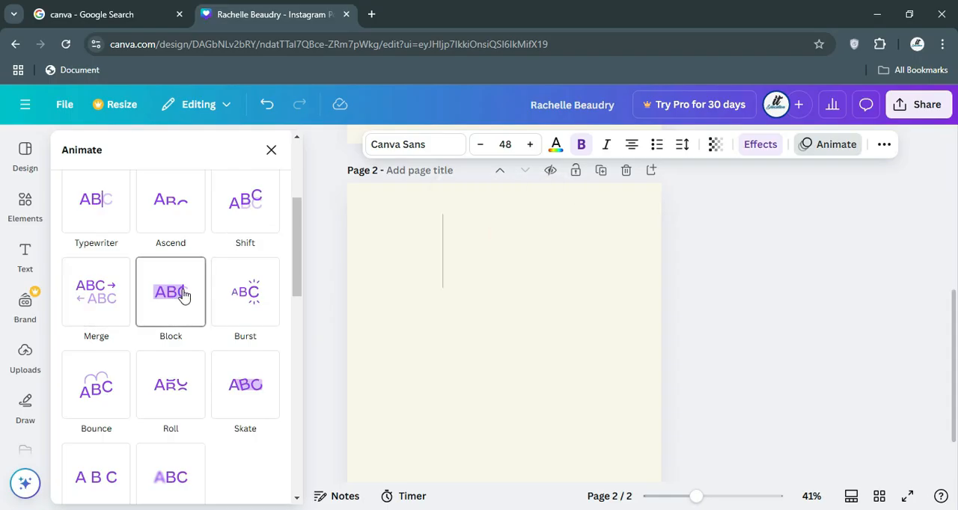
click(246, 292)
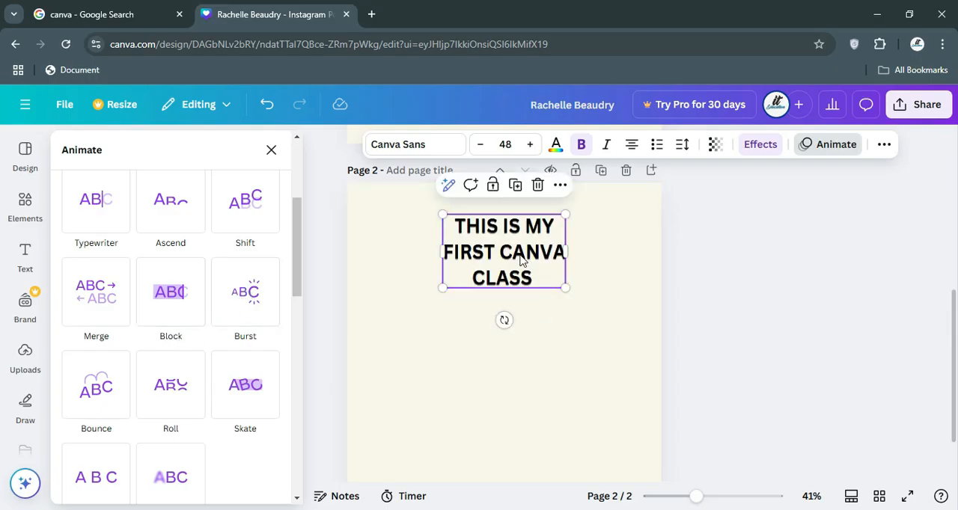
click(86, 400)
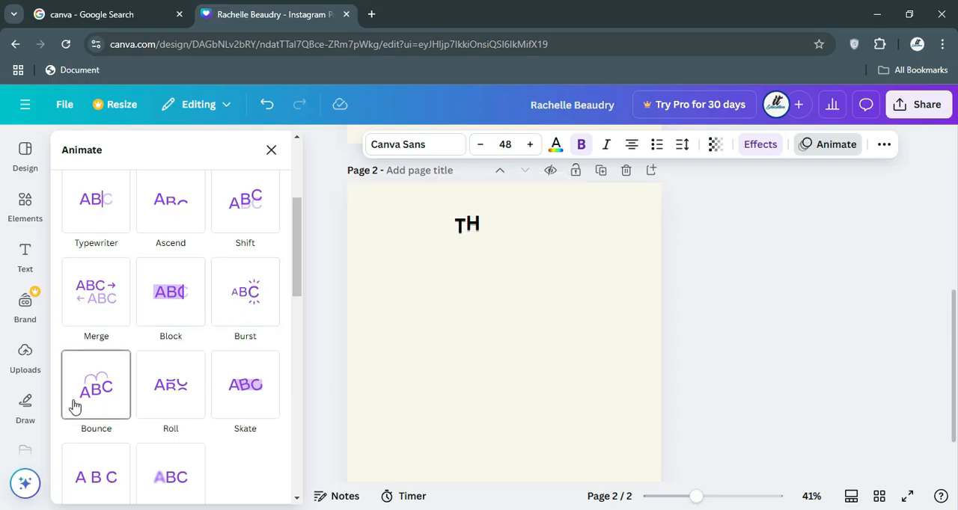
click(188, 396)
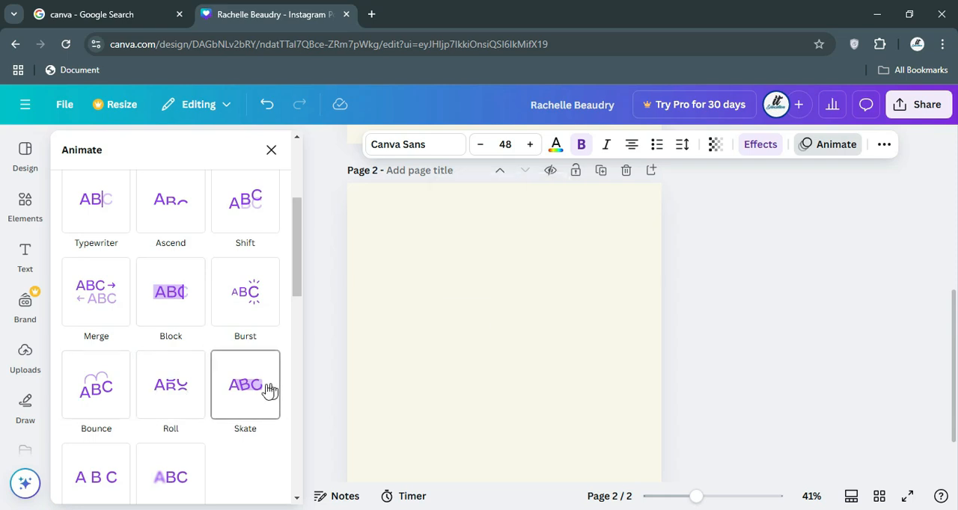
scroll(148, 351, up, 3)
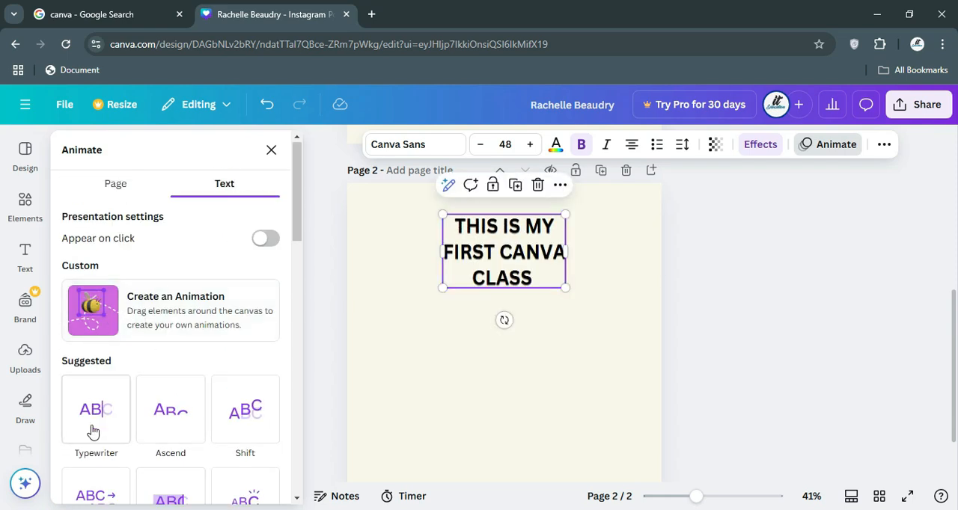
Apply the Ascend animation to the three-line text, review its speed, writing style and direction options, and leave the animation settings.
click(184, 423)
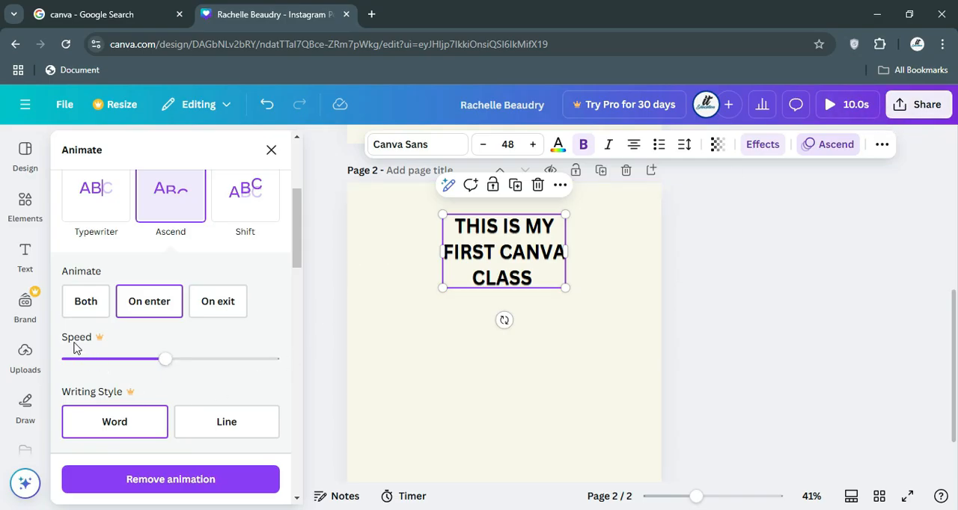
scroll(171, 344, down, 1)
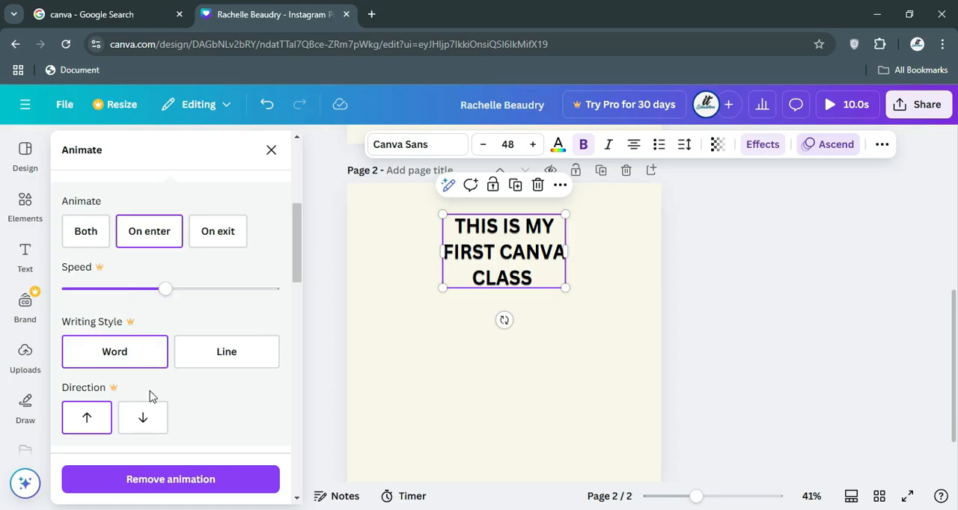
scroll(149, 395, down, 3)
scroll(147, 419, up, 2)
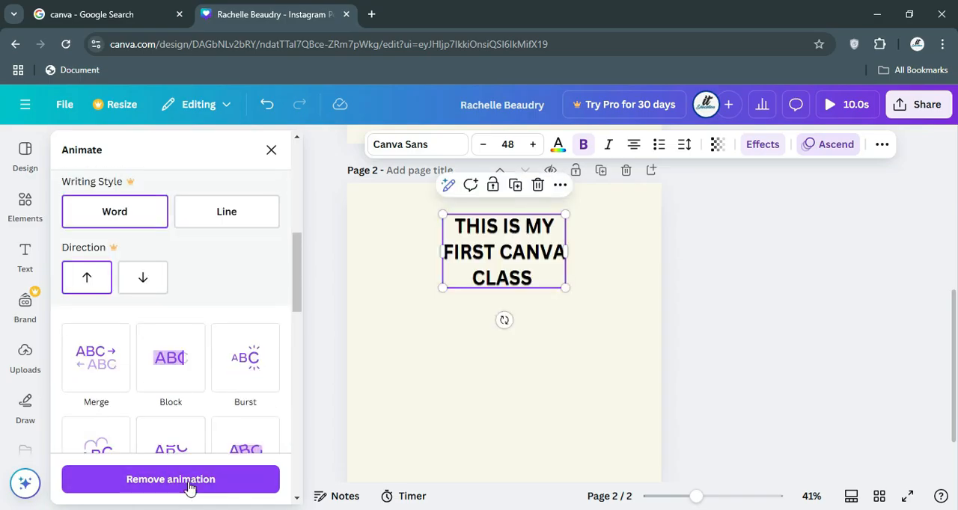
click(350, 330)
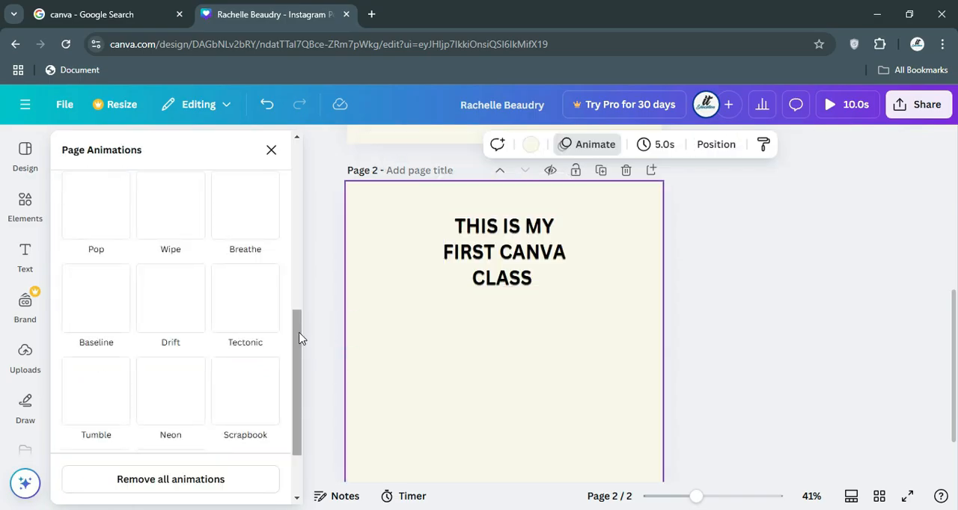
click(529, 262)
click(740, 240)
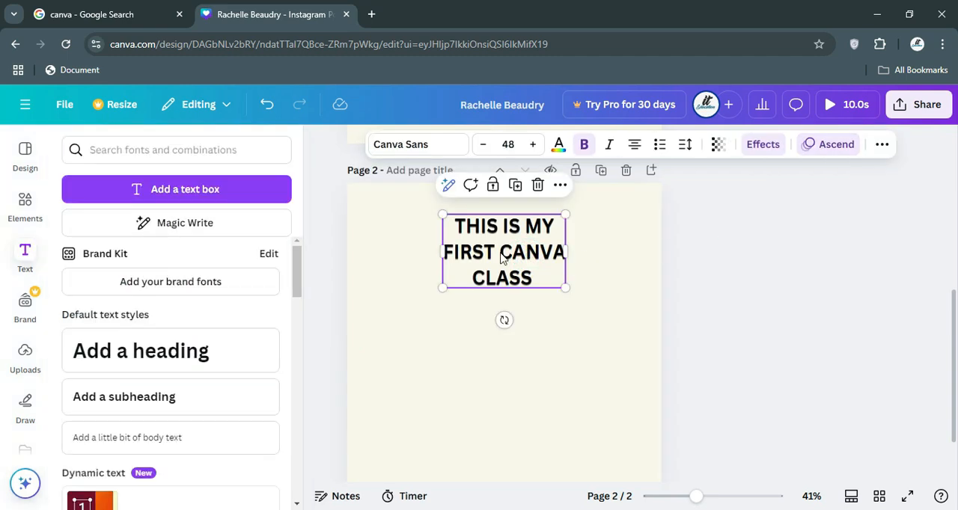
mouse_move(500, 252)
mouse_down()
mouse_move(511, 275)
mouse_move(496, 270)
mouse_move(503, 256)
mouse_up()
click(326, 244)
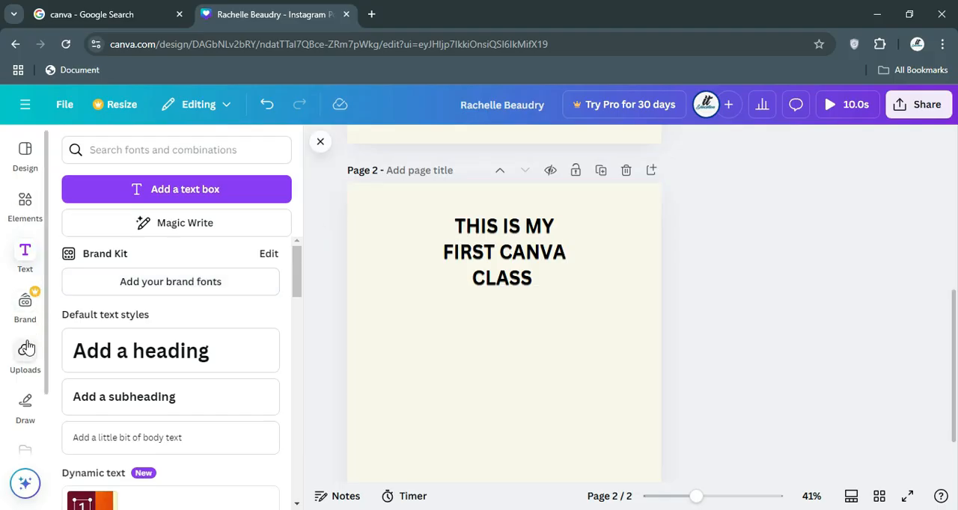
Upload the image focused-teacher-helping-girl-with-task-typing-keyboard from the Downloads folder, showing the files as thumbnails to find it.
click(26, 344)
click(160, 187)
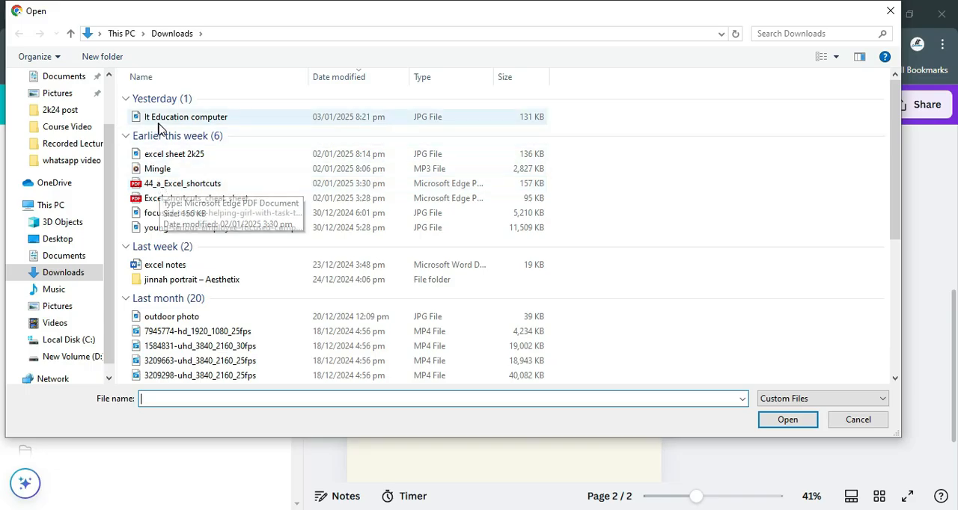
click(186, 360)
click(610, 244)
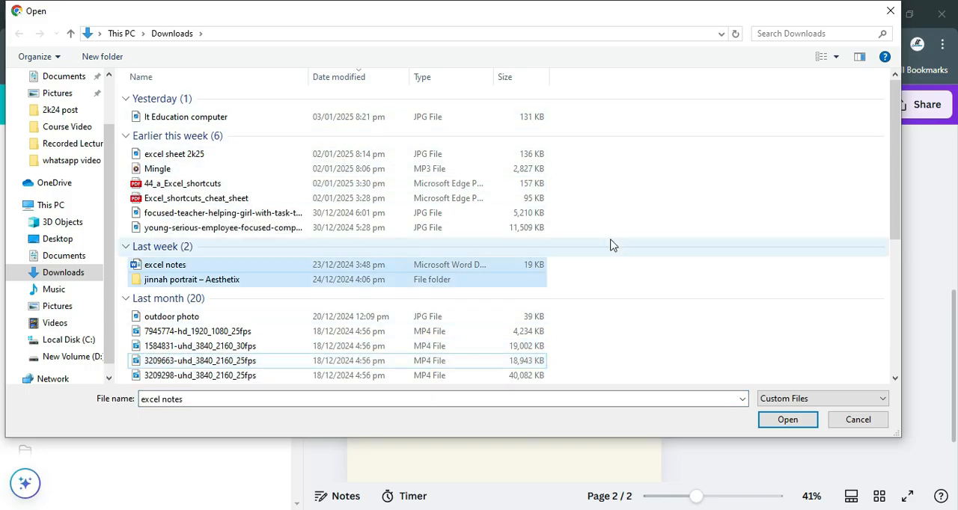
right_click(587, 214)
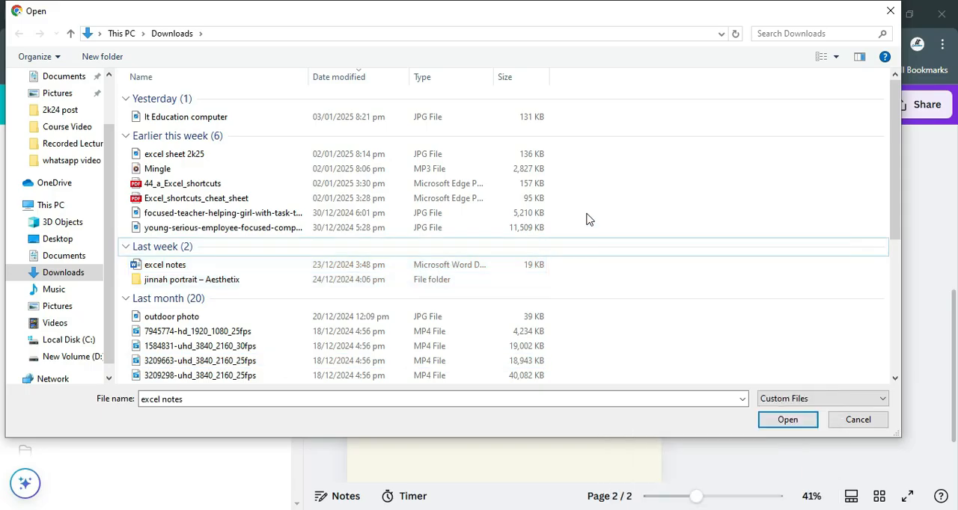
mouse_move(628, 227)
click(738, 238)
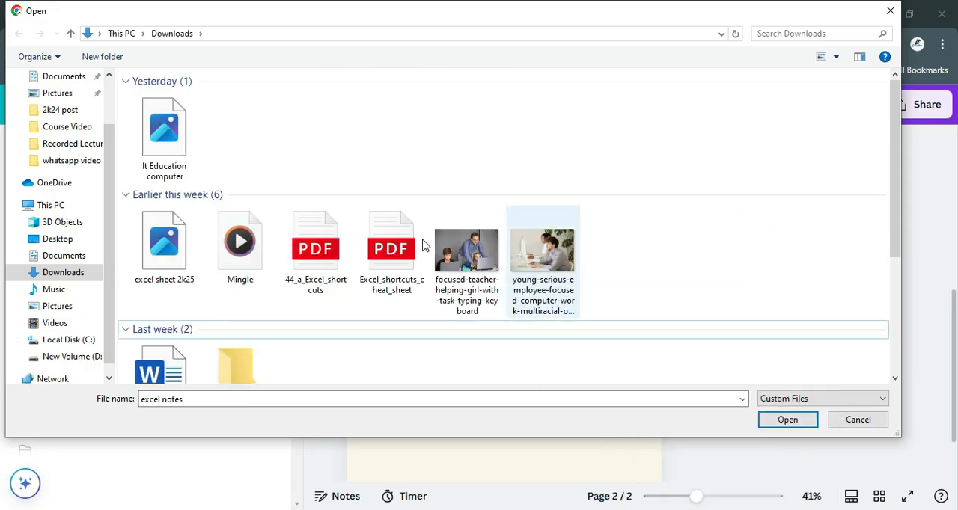
click(460, 247)
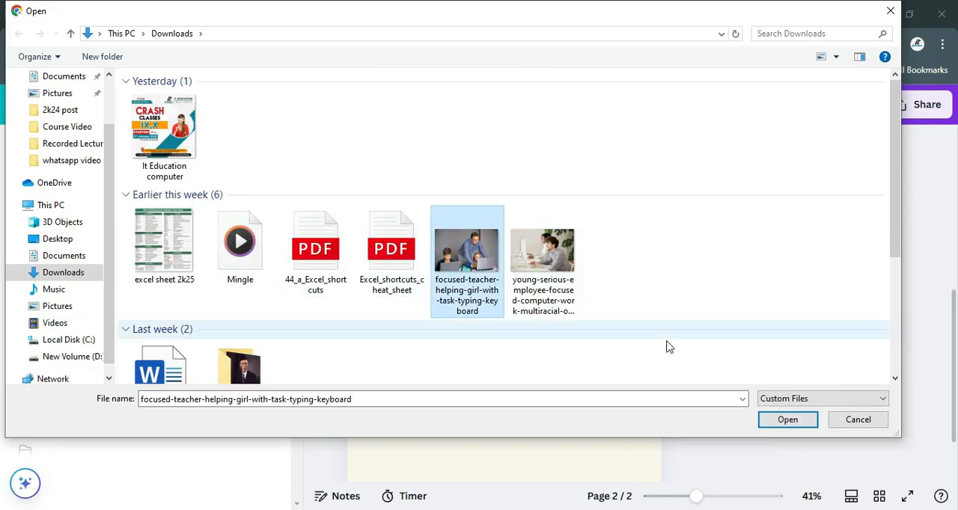
click(773, 422)
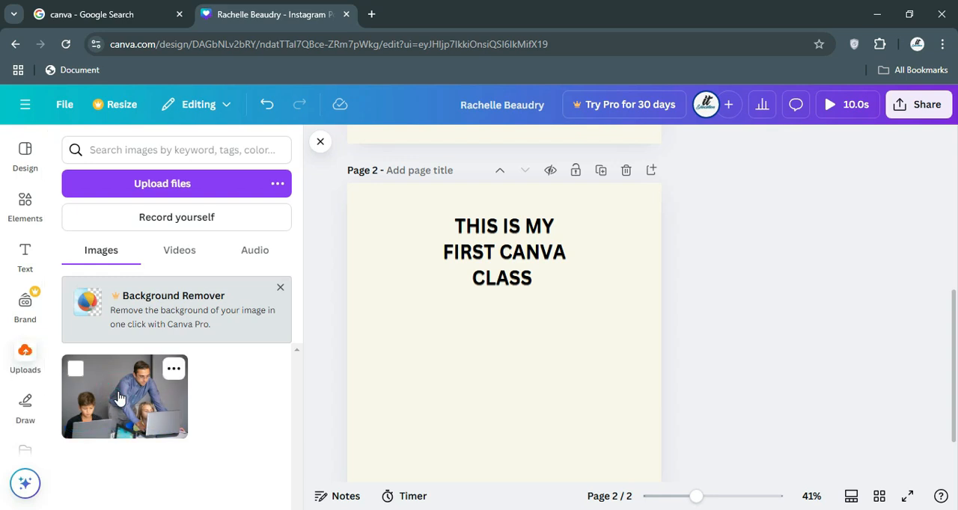
Place the uploaded classroom photo centred below the three-line text on page 2 and dismiss the image editor suggestion.
drag(119, 398, 442, 343)
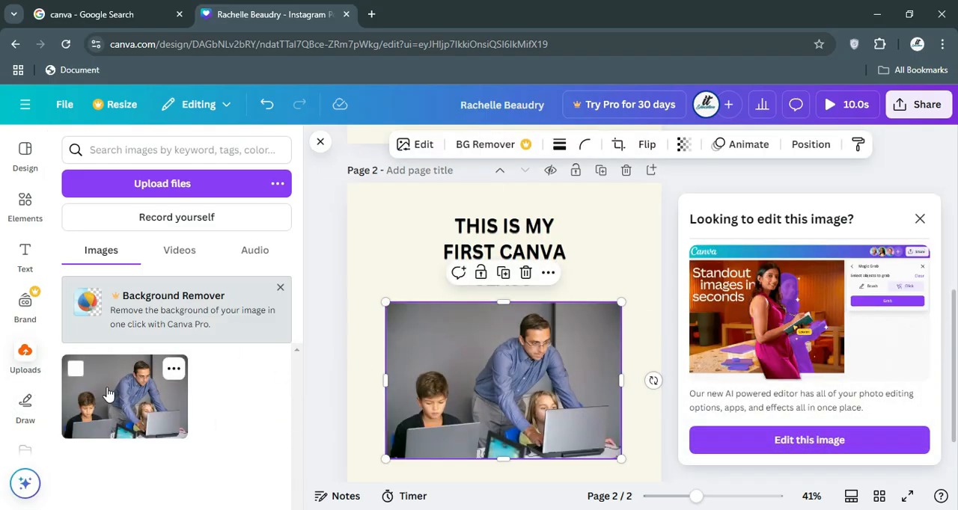
click(919, 222)
click(558, 367)
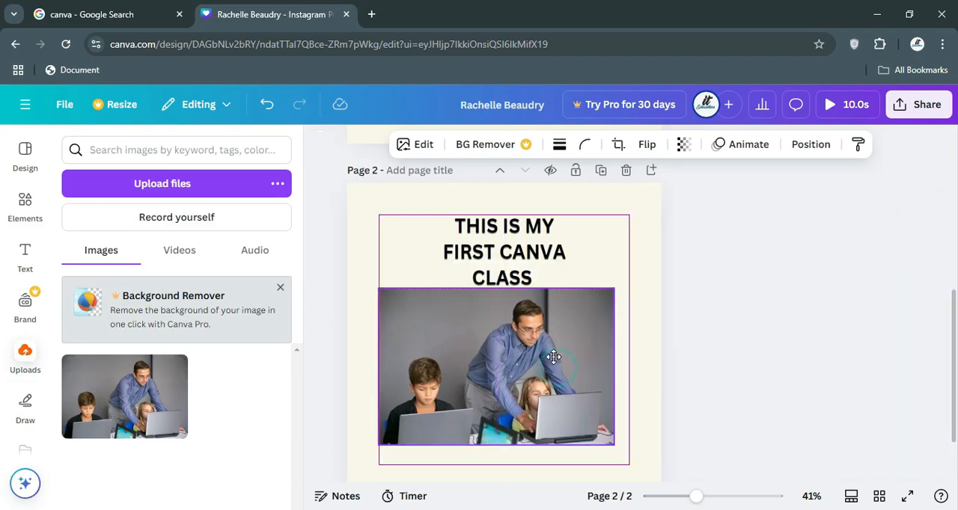
drag(554, 365, 557, 368)
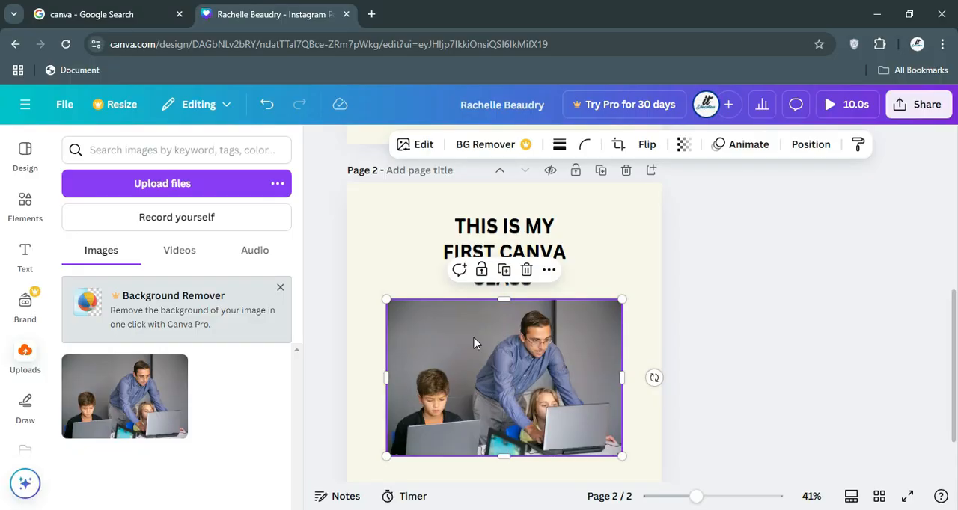
Apply the Fresco filter to the classroom photo and move the photo slightly lower beneath the text.
click(412, 151)
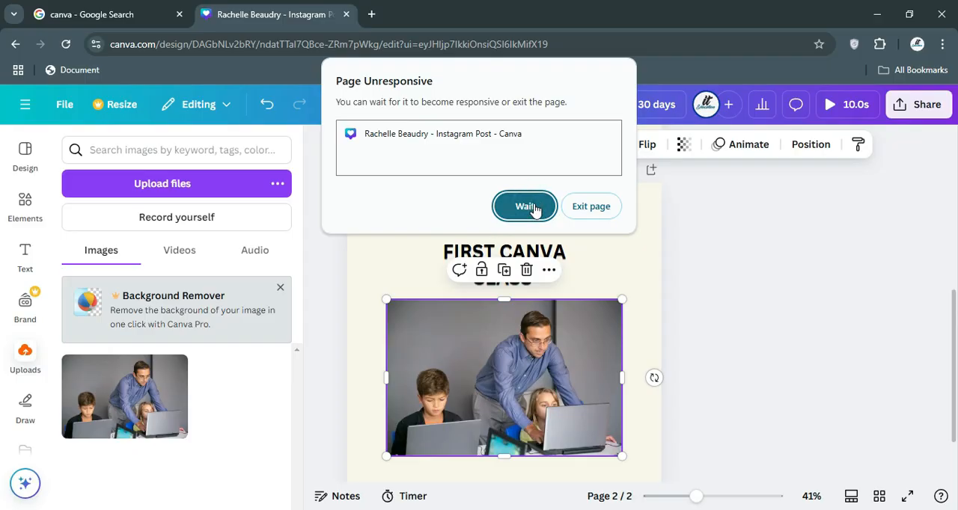
click(534, 210)
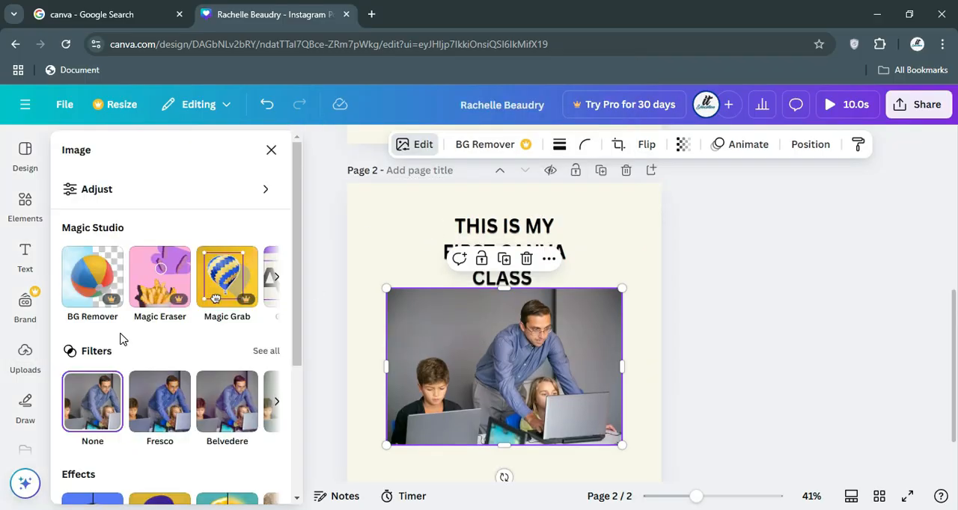
scroll(122, 341, down, 3)
scroll(122, 338, up, 1)
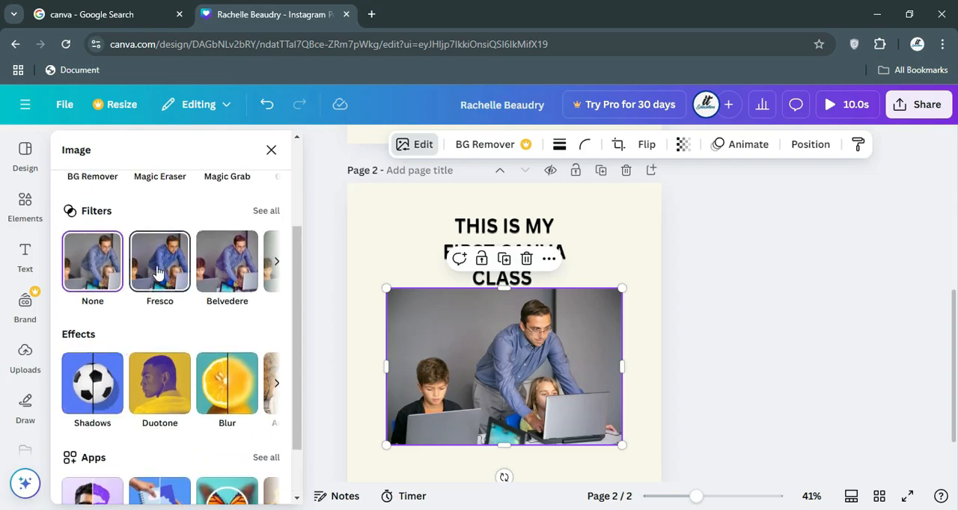
click(215, 266)
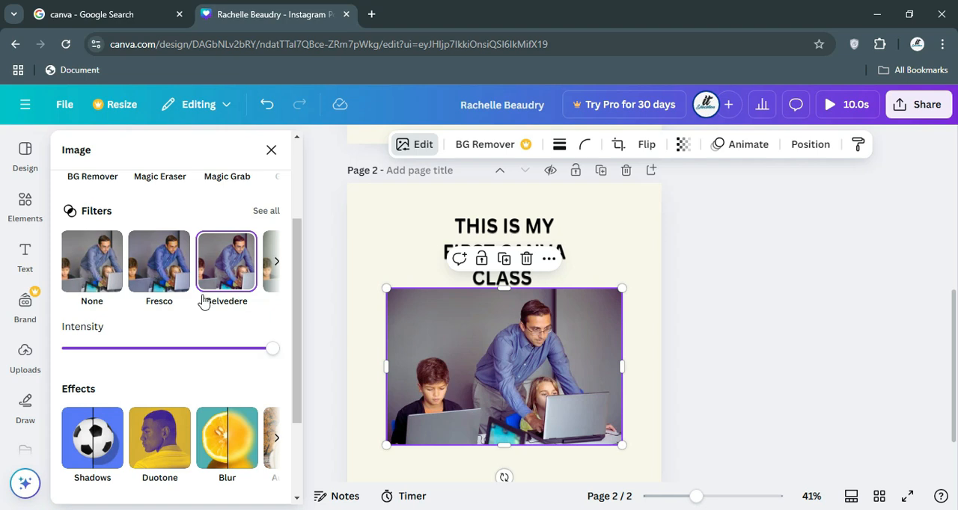
click(271, 153)
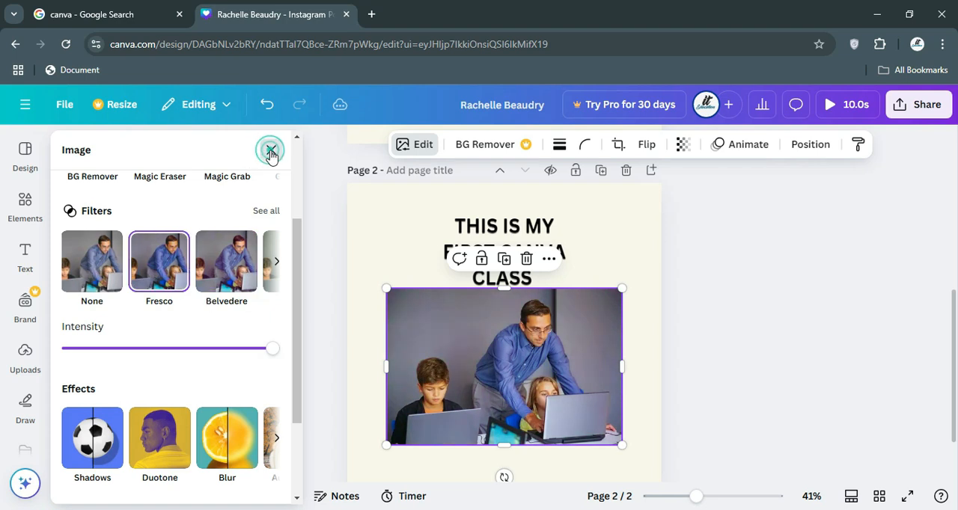
click(358, 321)
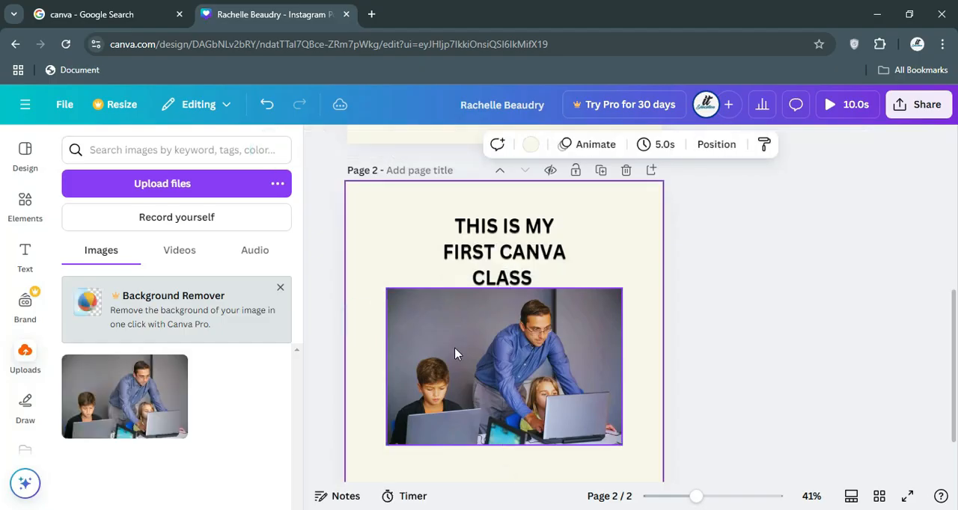
mouse_move(455, 349)
mouse_down()
mouse_move(468, 355)
mouse_move(458, 356)
mouse_up()
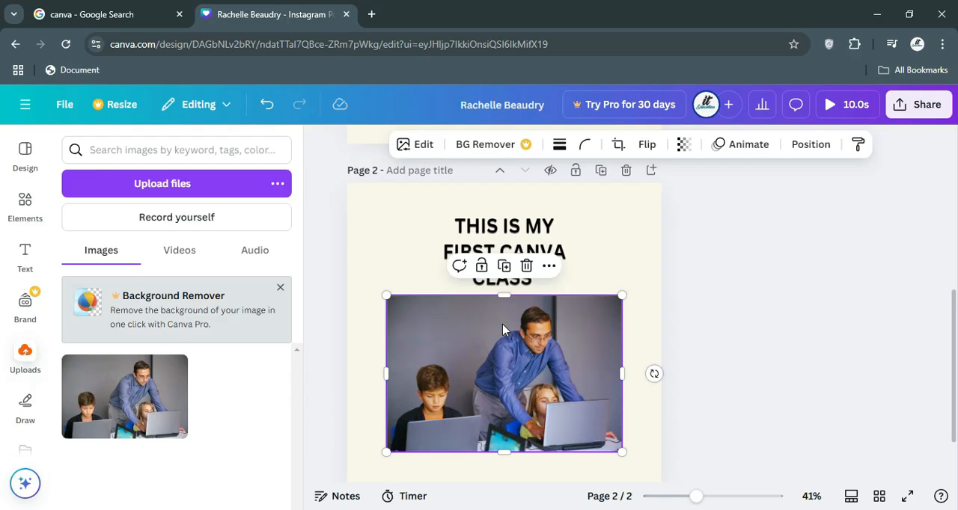
Search Google for remove bg in a new browser tab, open the remove.bg website and dismiss its cookie notice.
click(376, 16)
click(380, 36)
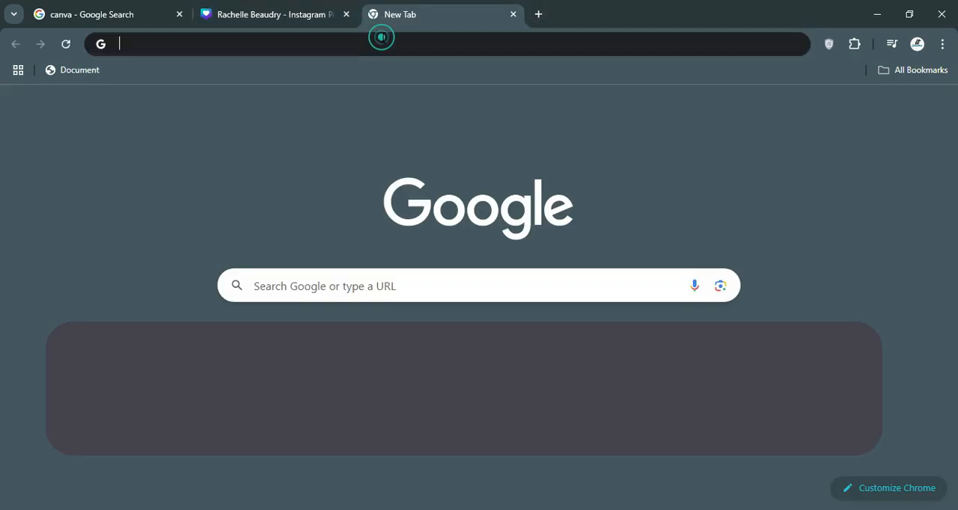
text(S)
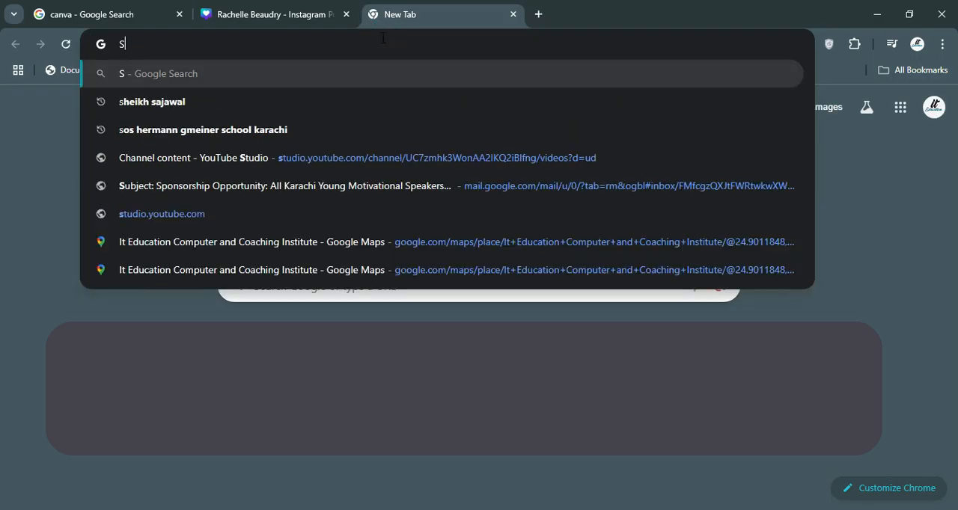
key(BackSpace)
text(A)
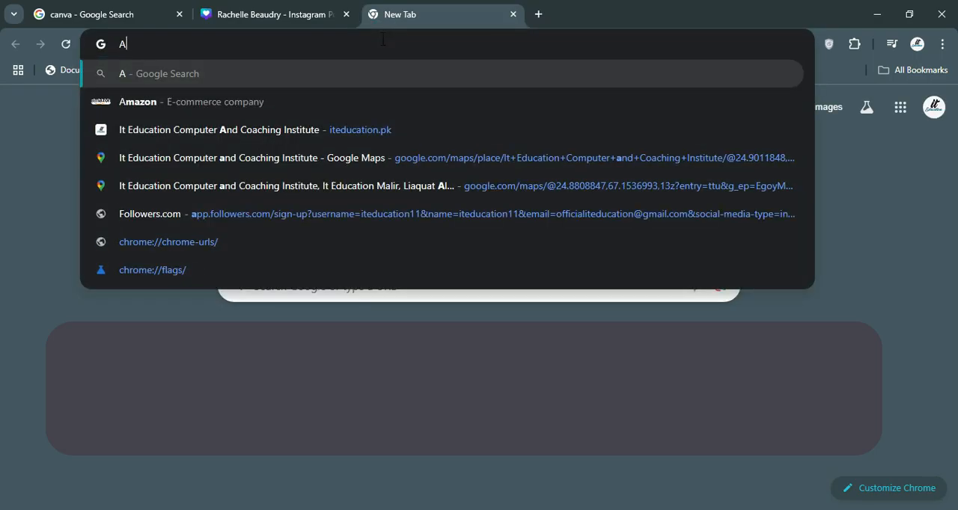
key(BackSpace)
text(REMOVE)
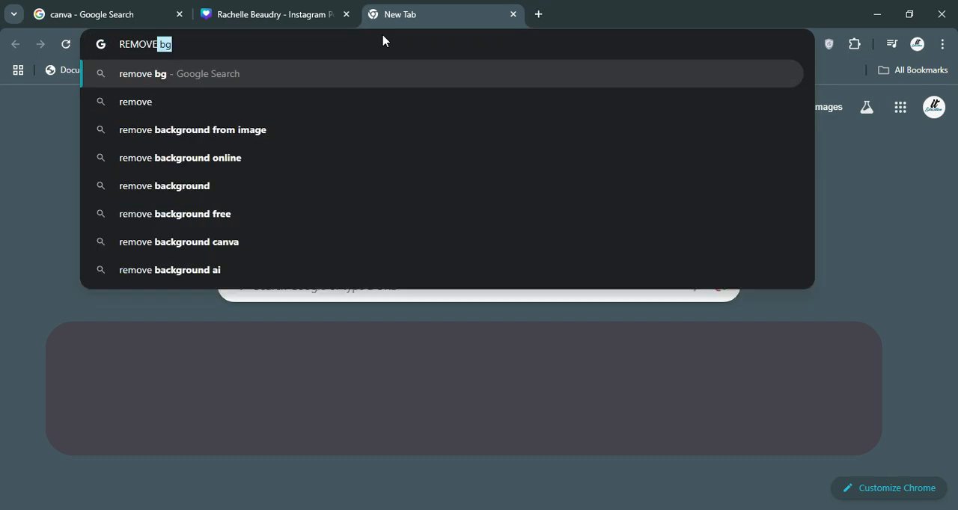
key(Return)
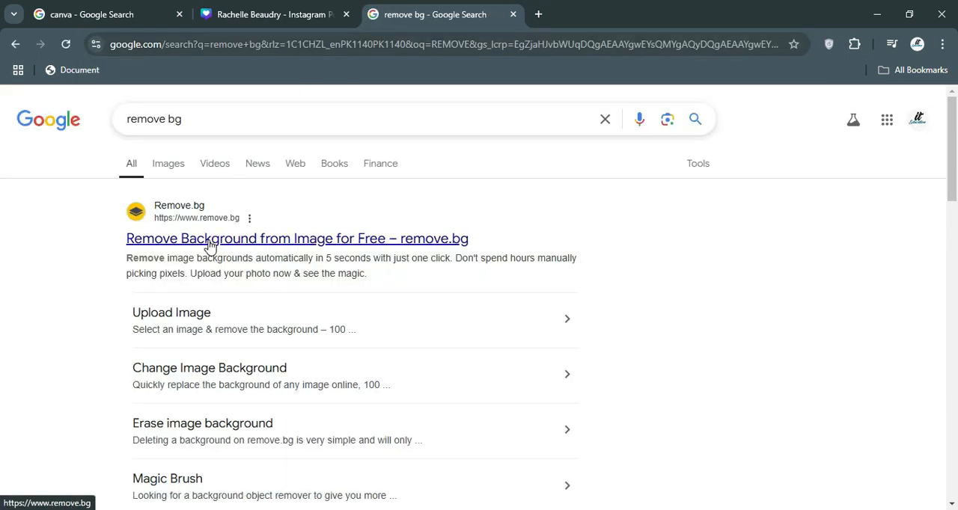
click(155, 240)
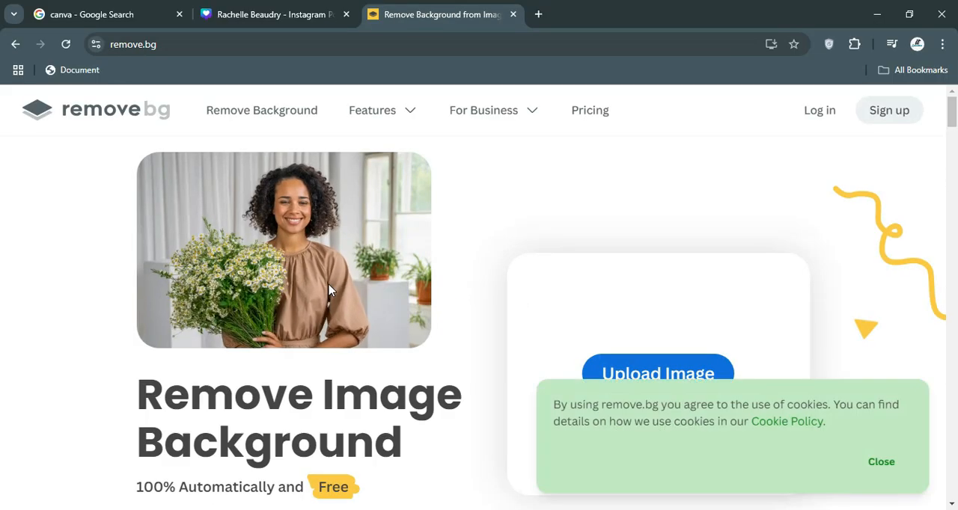
click(879, 462)
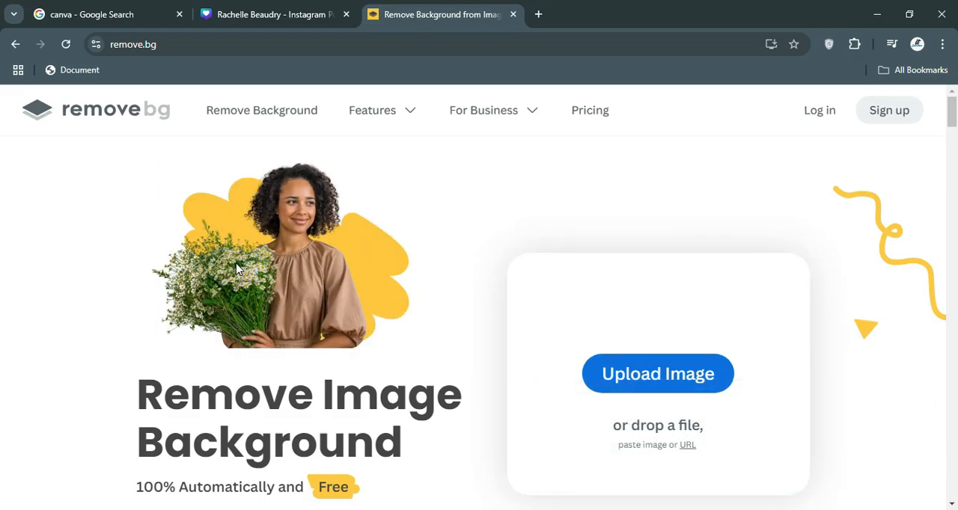
Upload focused-teacher-helping-girl-with-task-typing-keyboard from Downloads to remove.bg and download the standard 612 × 408 px background-free image.
click(658, 374)
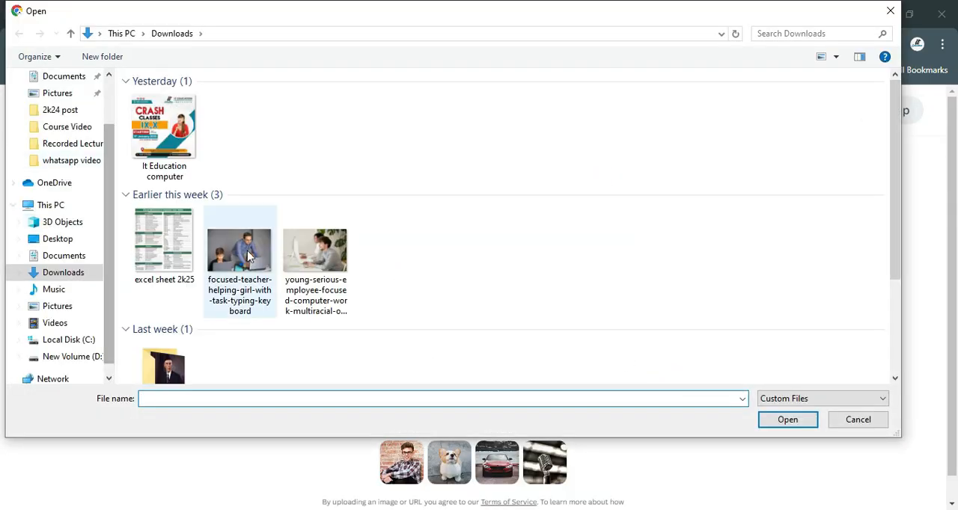
double_click(249, 256)
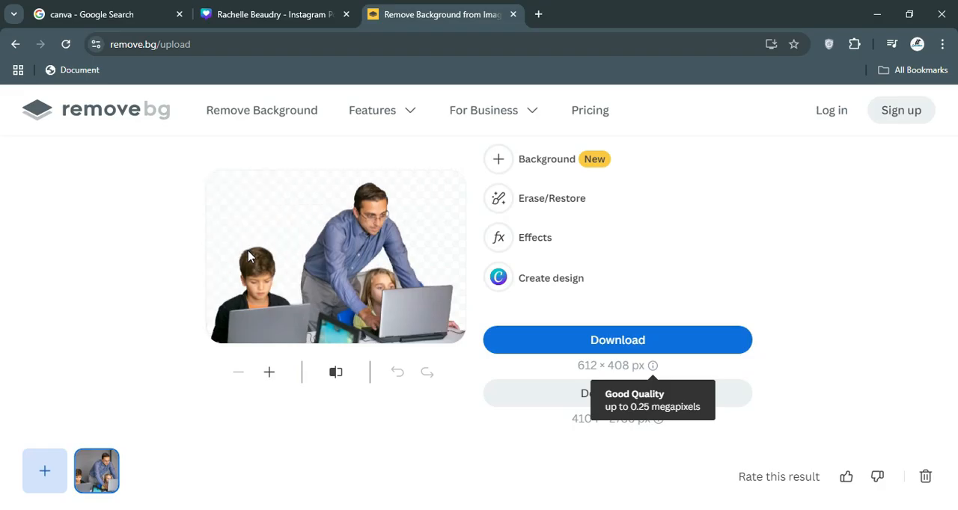
click(651, 344)
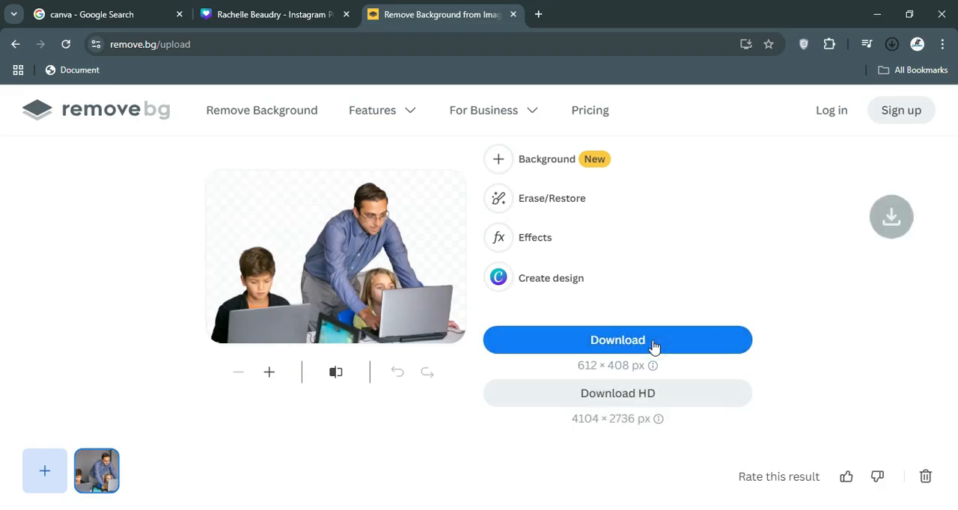
Switch back to the Canva design, upload the background-free classroom image and replace the photo on page 2 with it.
click(271, 14)
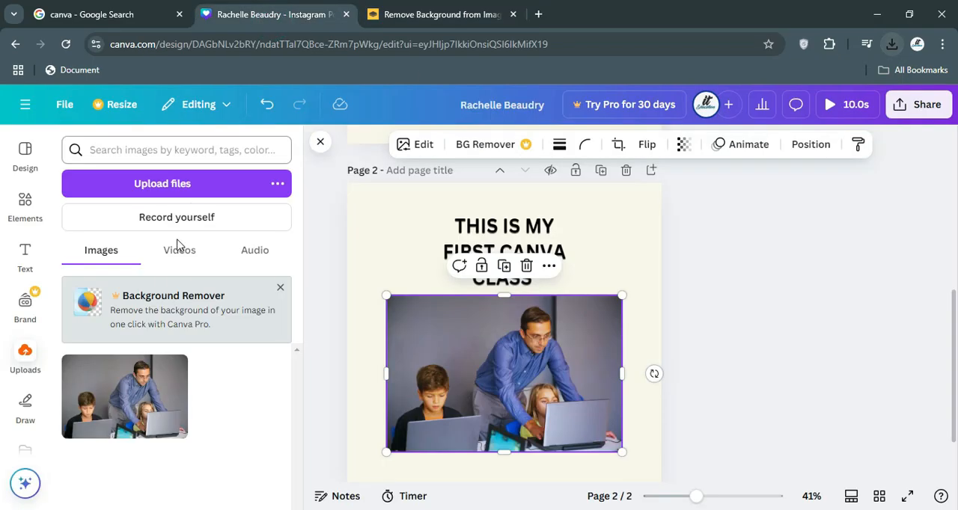
click(112, 185)
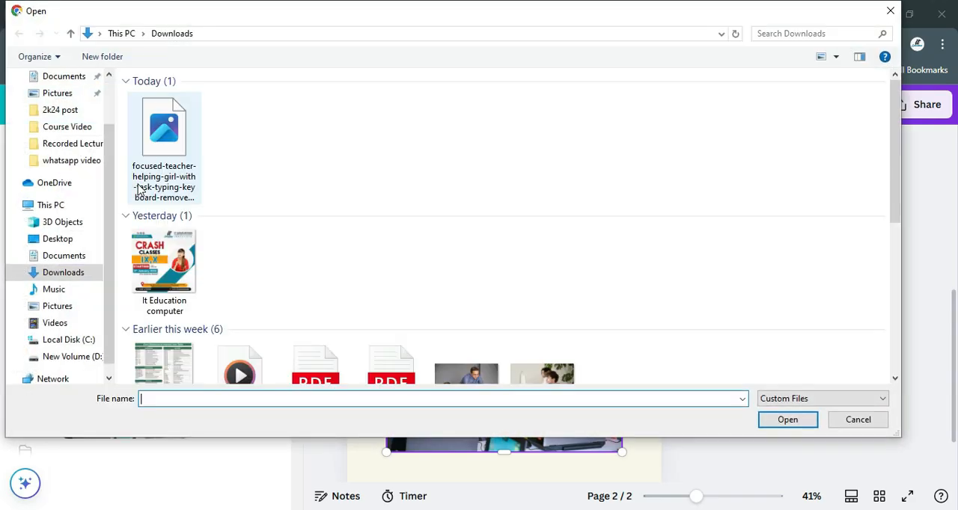
double_click(151, 150)
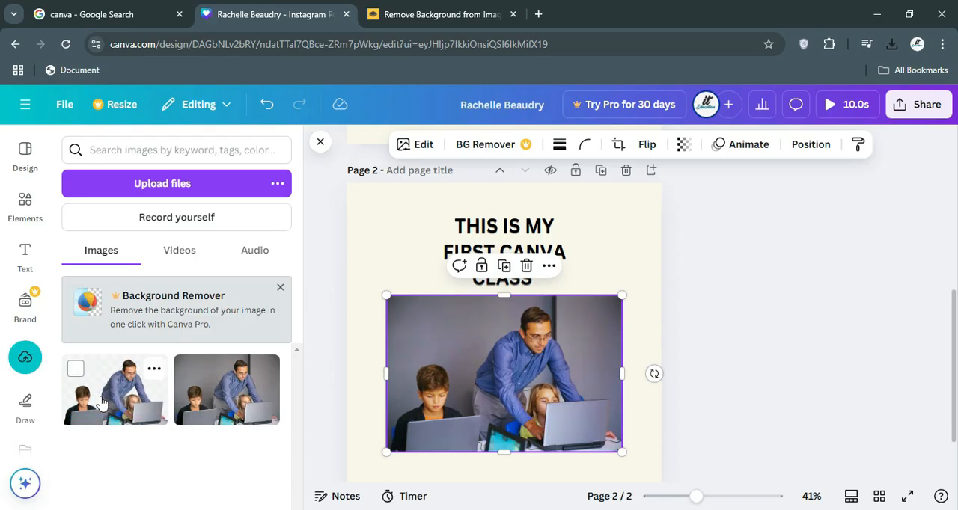
drag(111, 405, 479, 378)
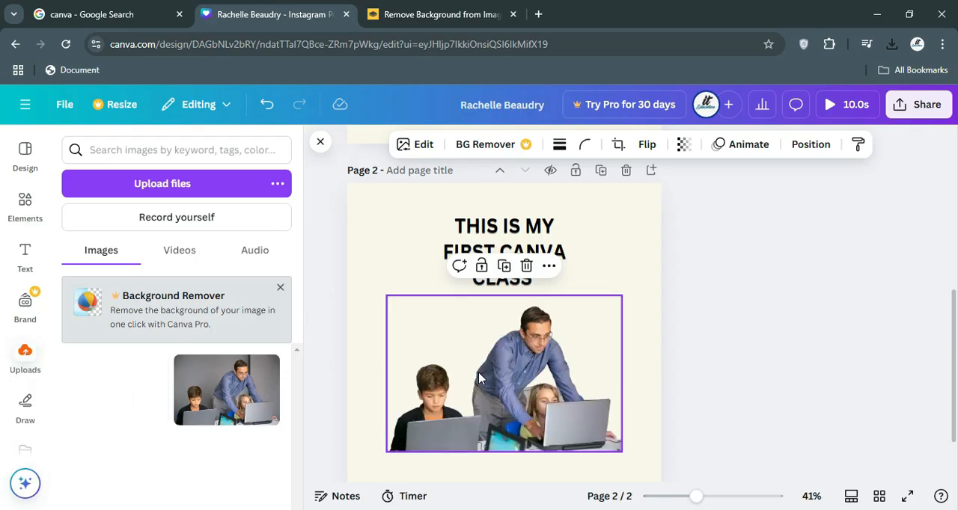
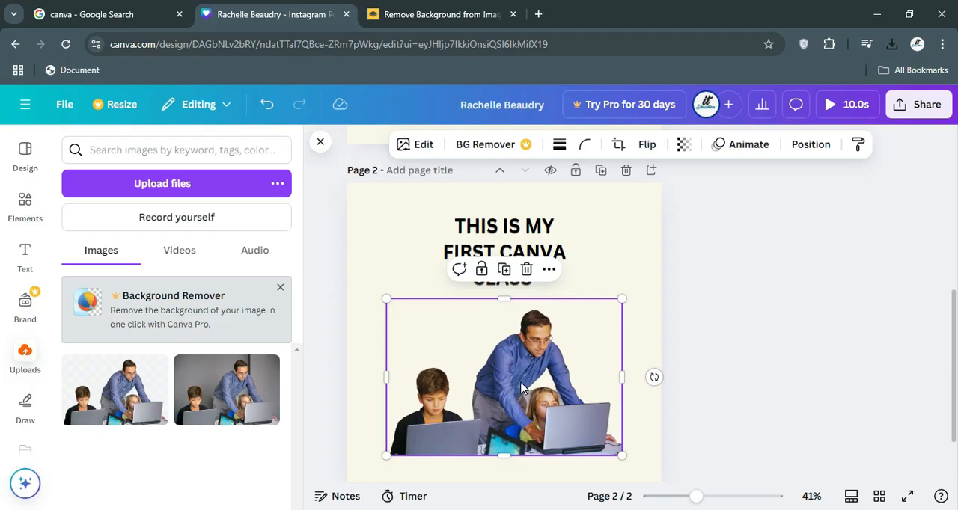
Enlarge the background-free classroom photo to slightly more than page 2's width and align its left side with the page edge.
drag(622, 298, 733, 224)
drag(580, 398, 533, 403)
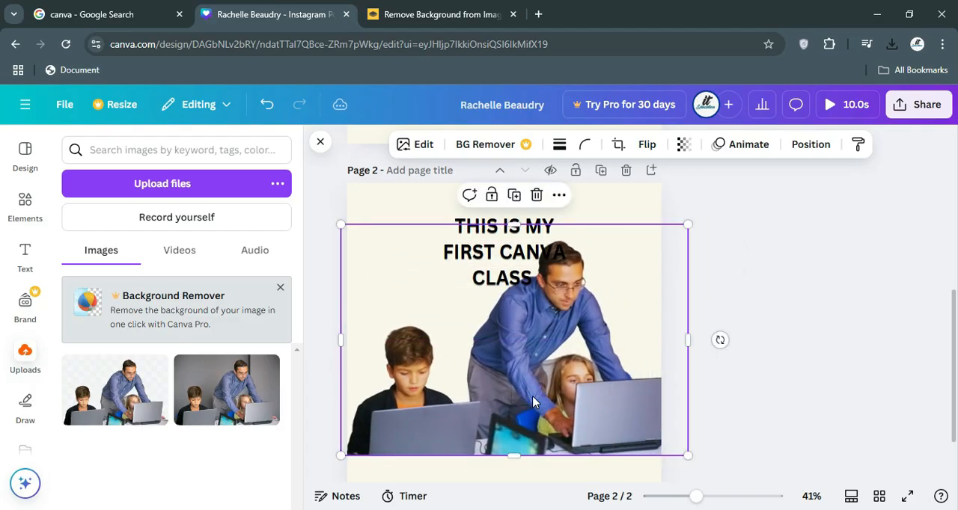
scroll(532, 402, down, 2)
mouse_move(526, 357)
mouse_down()
mouse_move(533, 395)
mouse_move(531, 360)
mouse_up()
scroll(701, 332, up, 3)
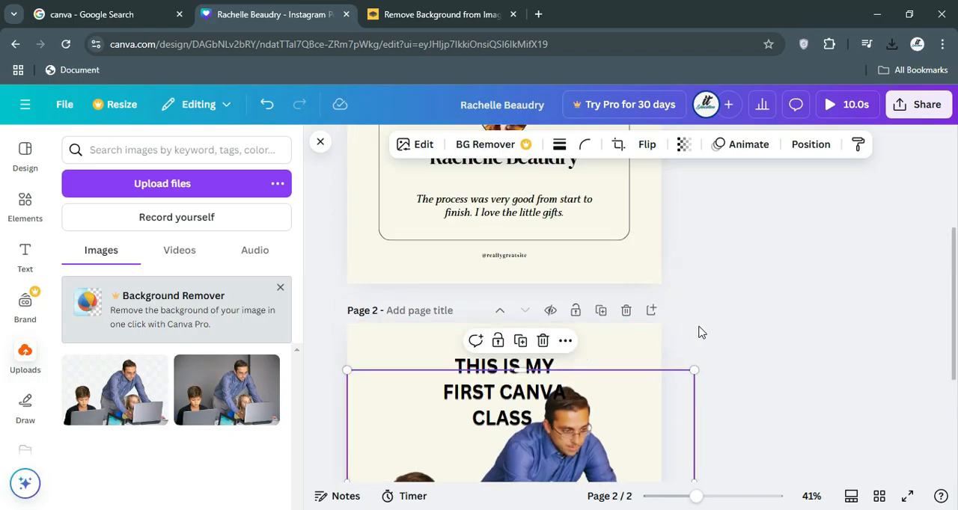
scroll(701, 339, down, 2)
Move the heading on page 2 to the page's upper left, beside the teacher's head, and left-align its text.
click(514, 327)
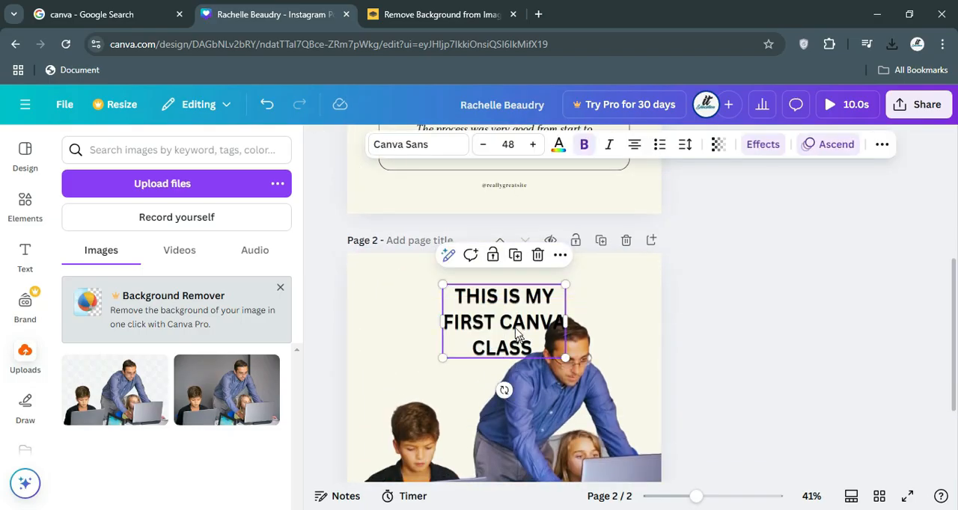
drag(513, 327, 440, 343)
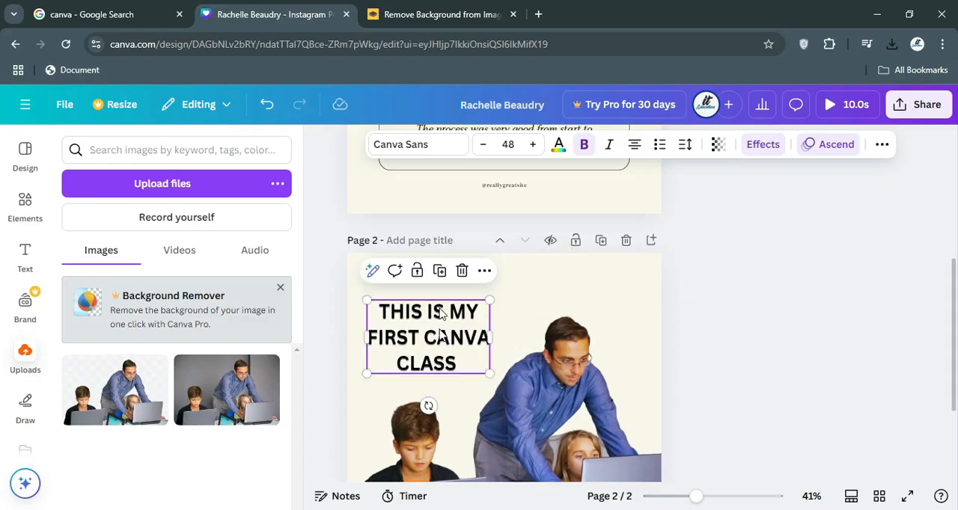
click(634, 145)
Replace the whole heading text on page 2 with a single capital G as the start of new wording.
double_click(390, 361)
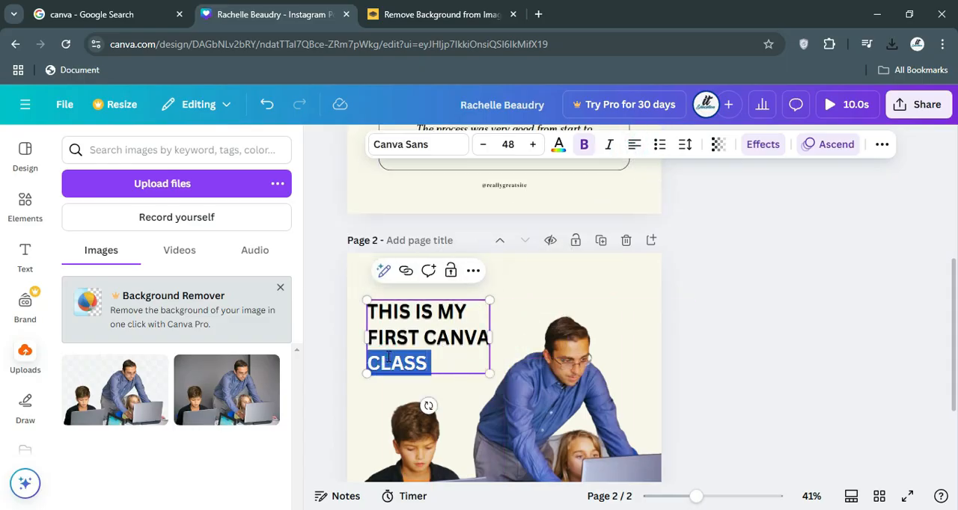
key(ctrl+a)
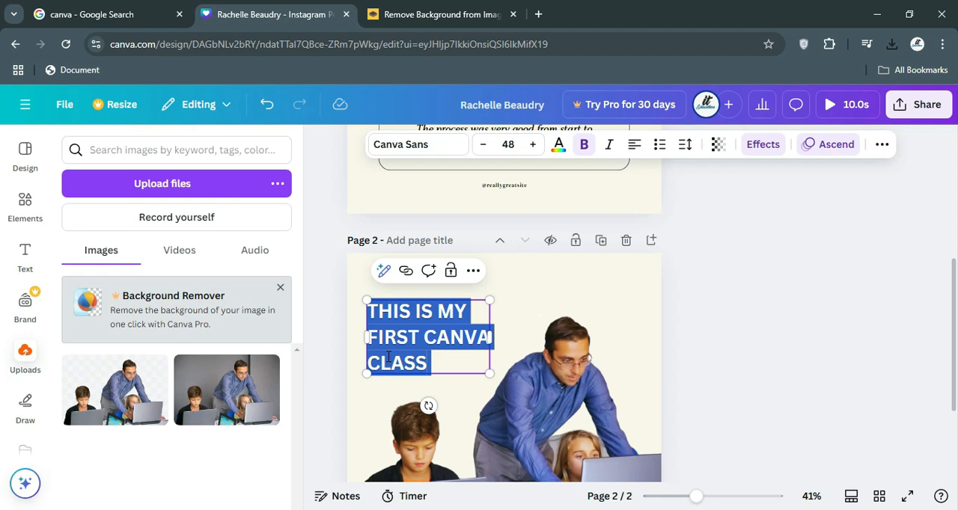
text(Gra)
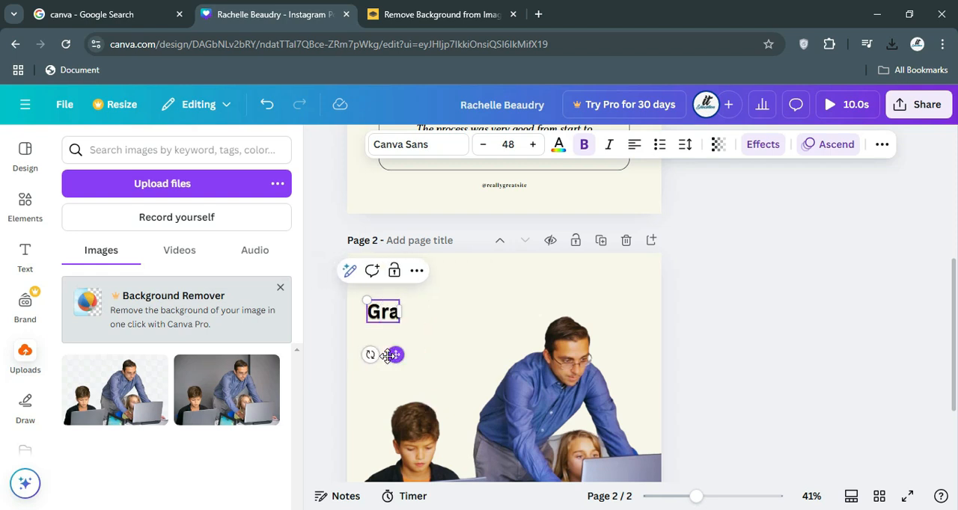
key(BackSpace)
key(BackSpace)
key(Tab)
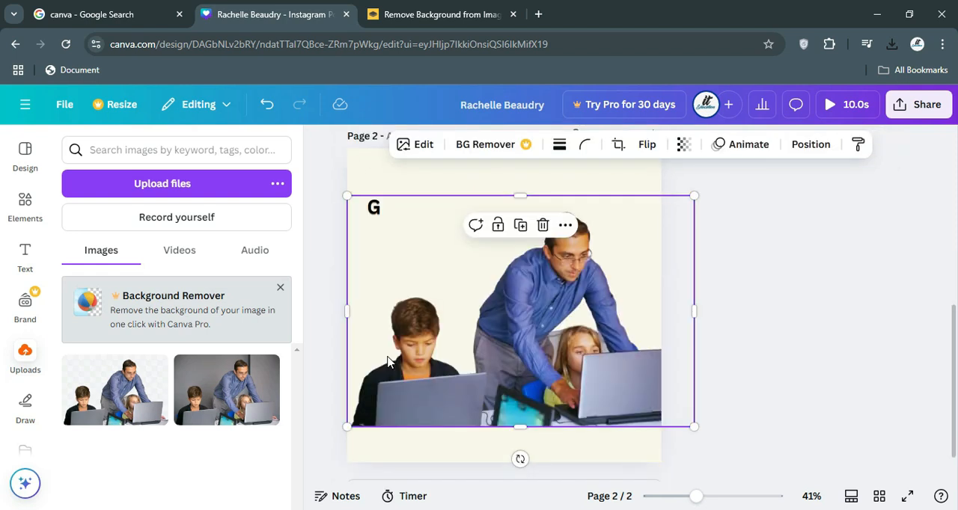
key(r)
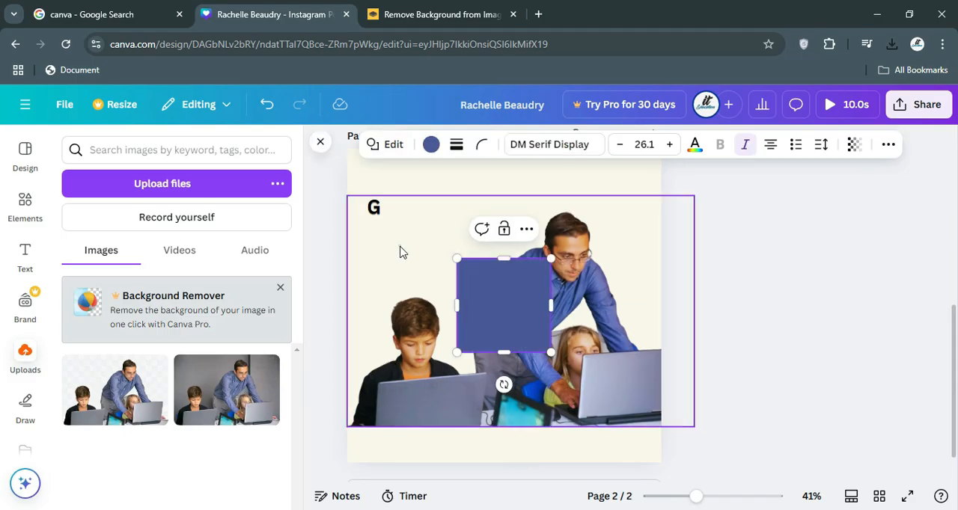
click(449, 301)
click(491, 306)
key(Delete)
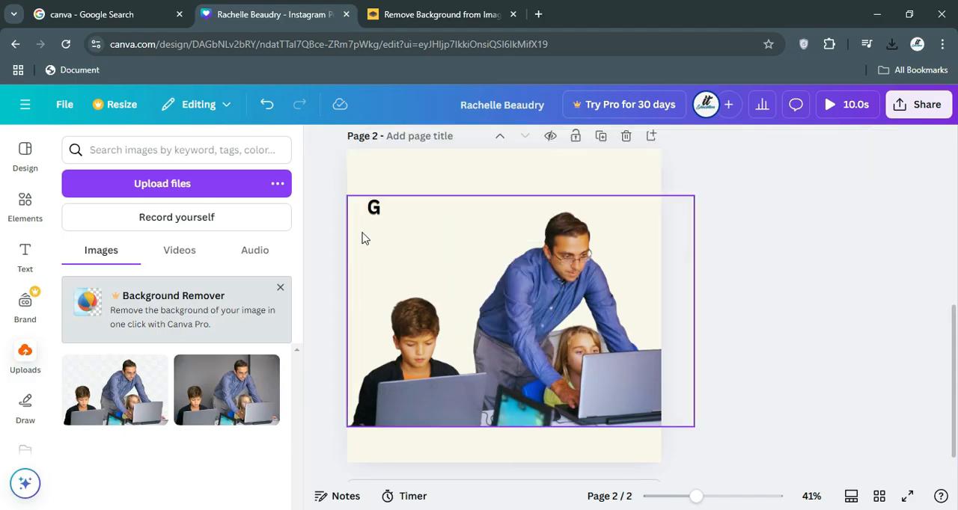
Complete the page 2 heading as GRAPHIC DESIGNING in capitals and break it into two lines after GRAPHIC.
click(374, 208)
text(r)
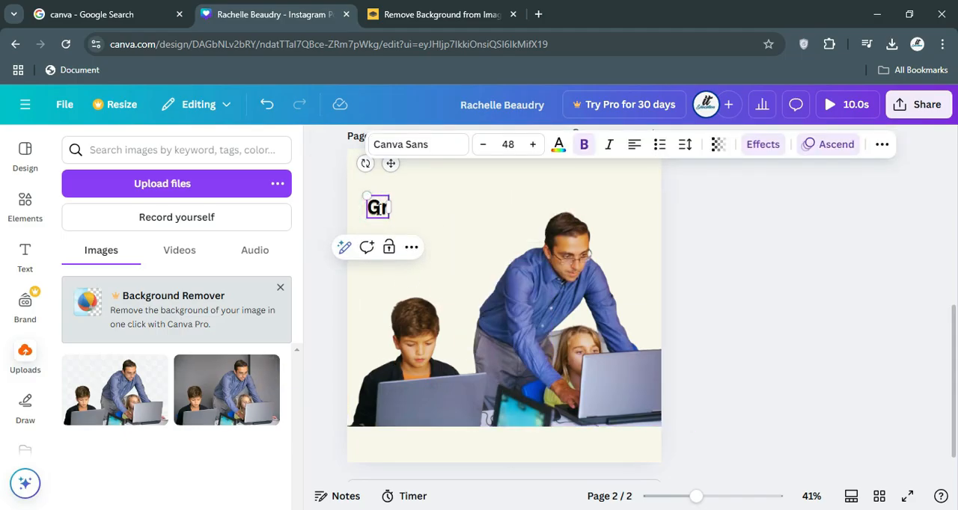
key(BackSpace)
text(RAPHIC)
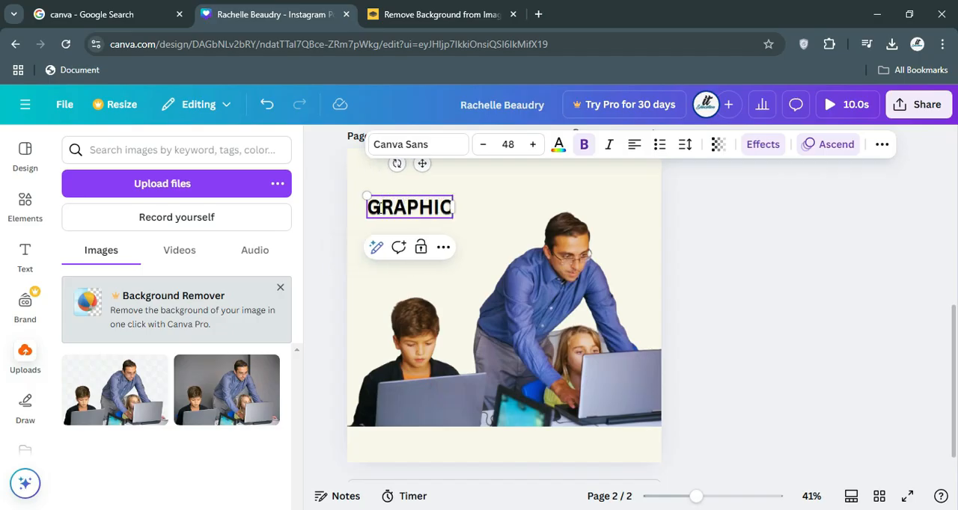
text( DESIGNING)
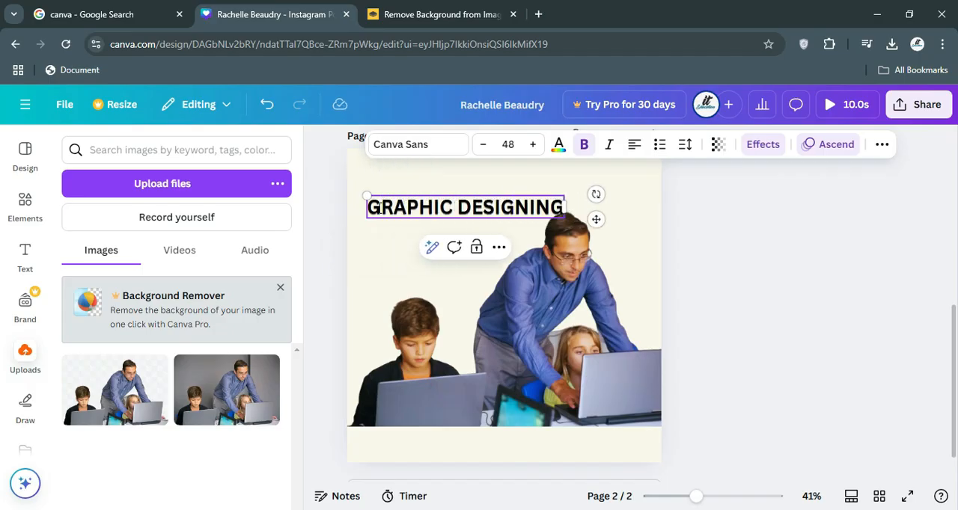
click(454, 207)
key(Return)
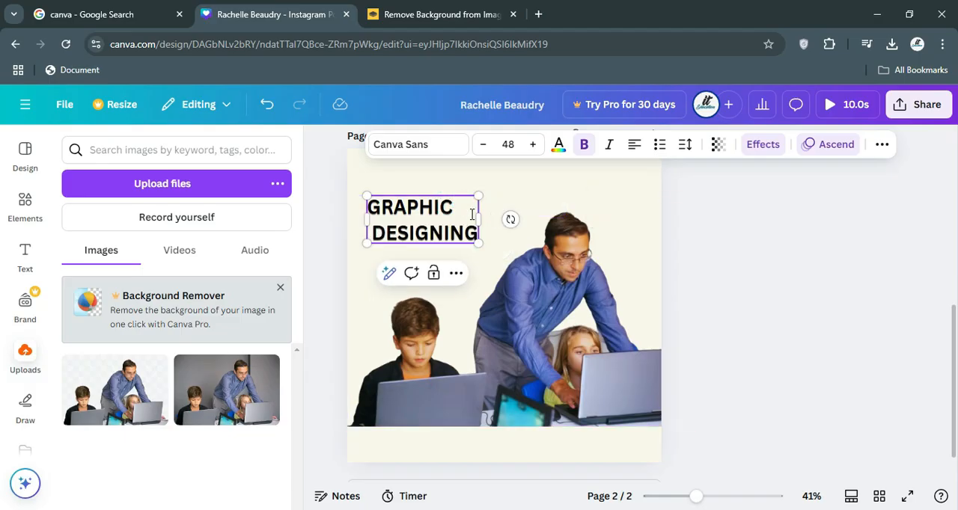
Remove the Echo effect from the GRAPHIC DESIGNING heading by setting its effect style to None.
click(580, 147)
click(587, 148)
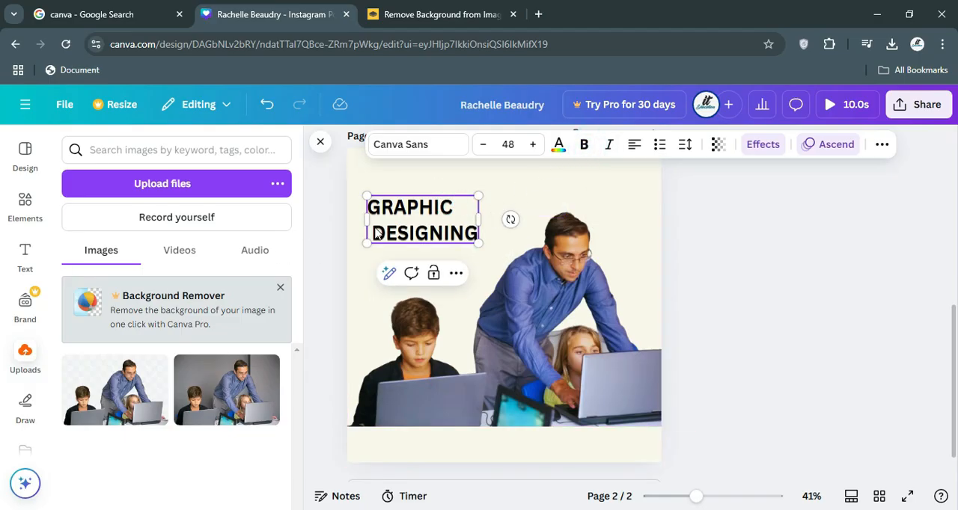
click(762, 146)
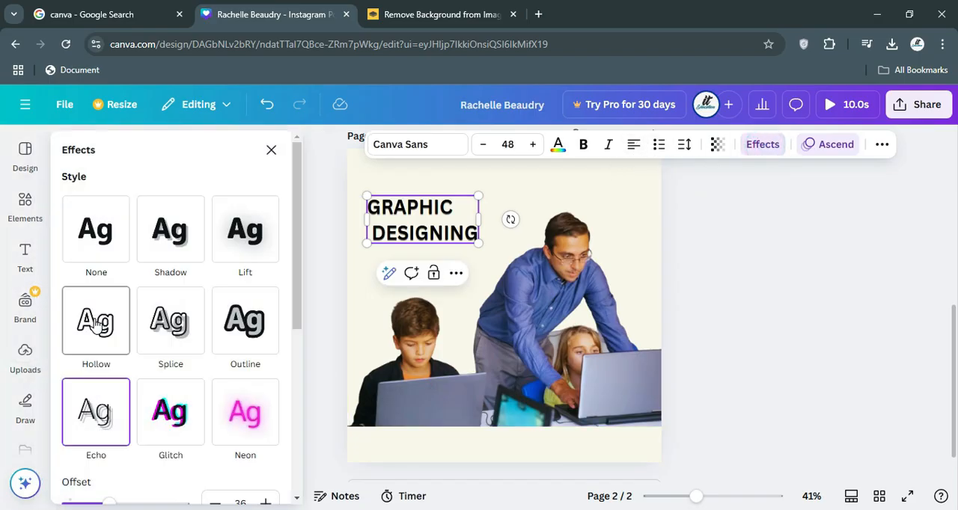
click(114, 240)
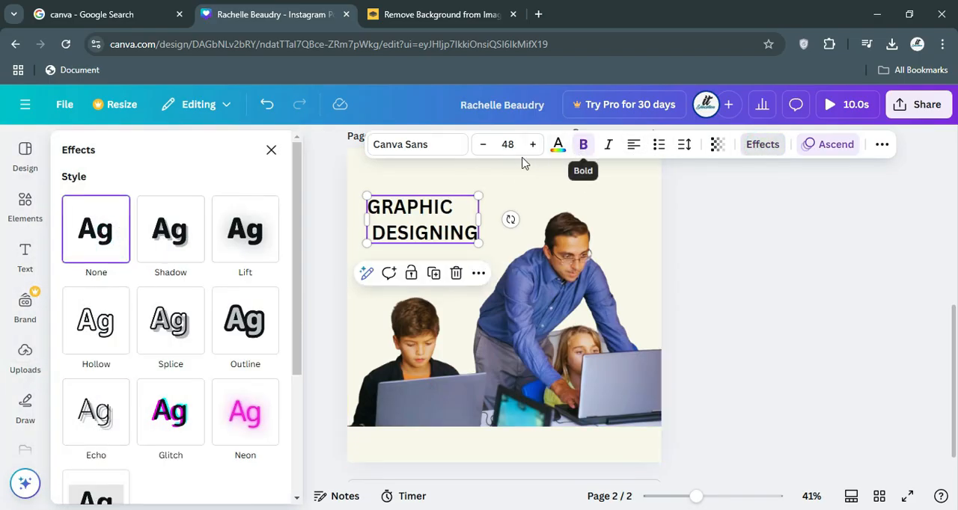
Browse the fonts available for the heading, including the Monterchi Serif and Canva Sans variants and the recommended and popular fonts.
click(402, 145)
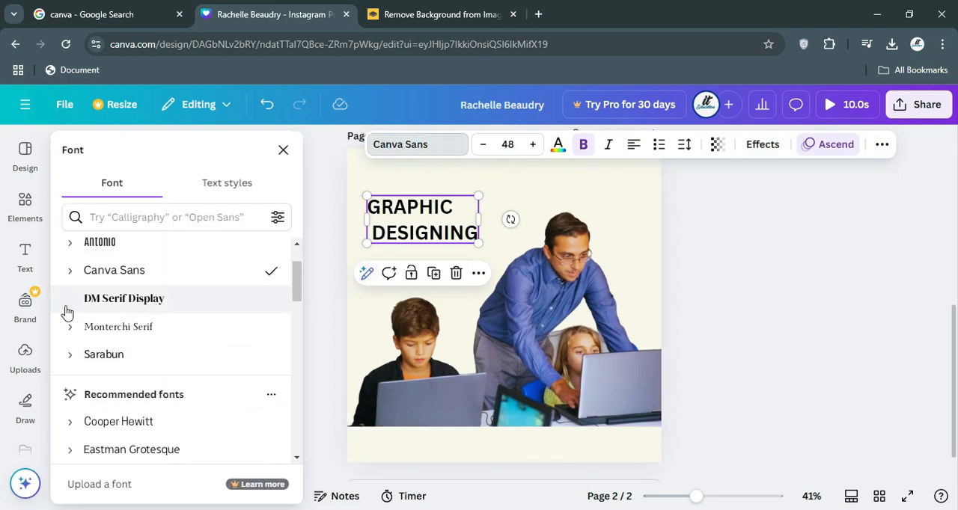
click(73, 330)
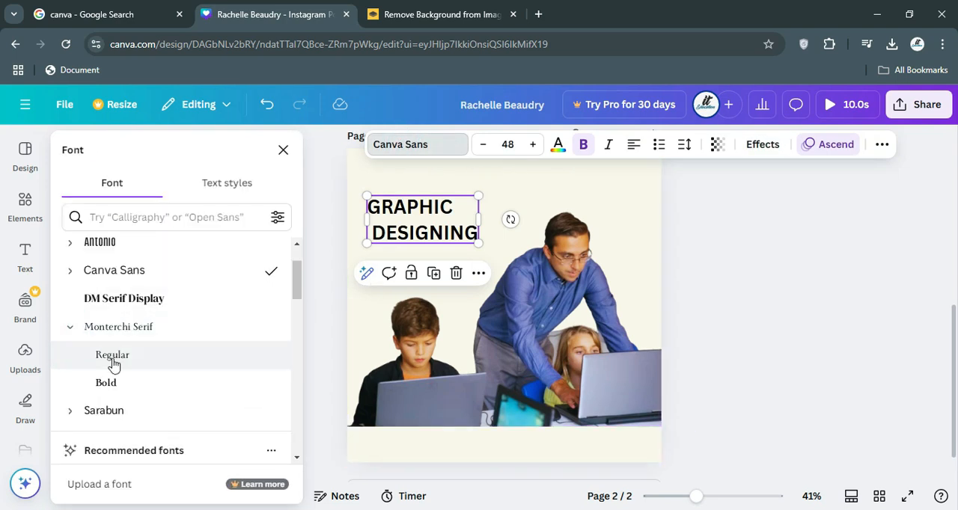
click(71, 328)
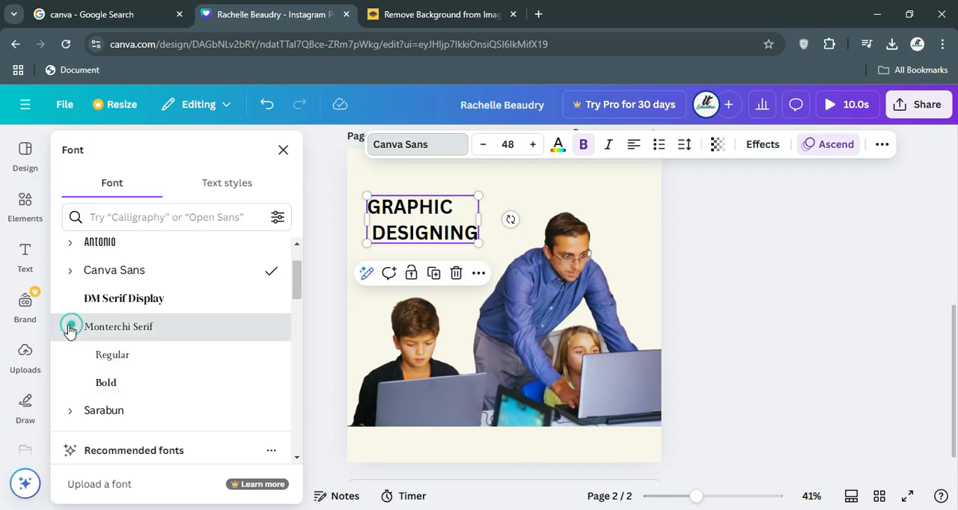
click(68, 275)
click(69, 272)
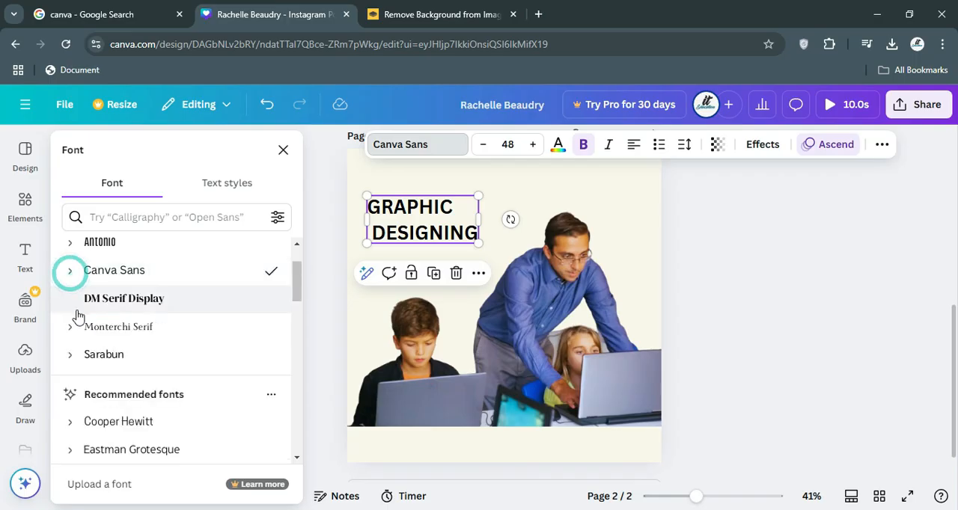
scroll(102, 412, down, 5)
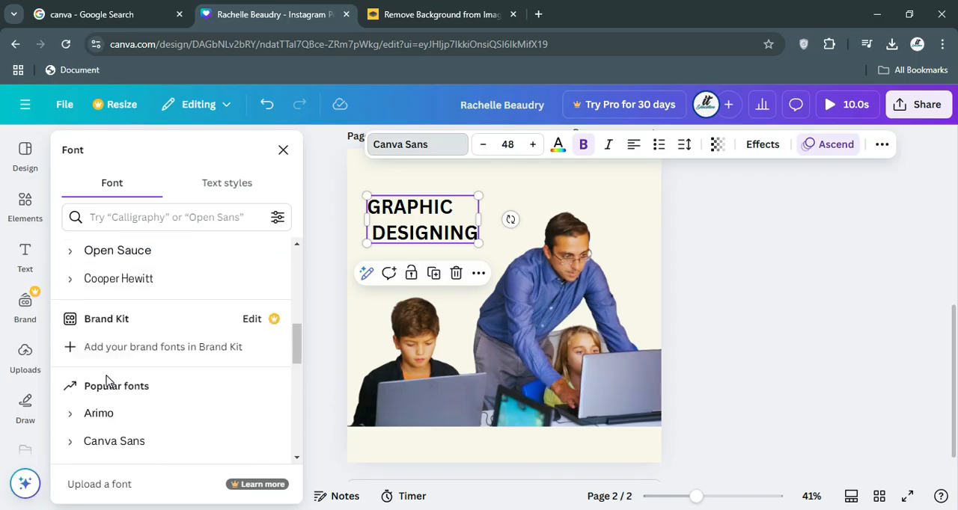
scroll(107, 380, up, 2)
scroll(107, 380, up, 3)
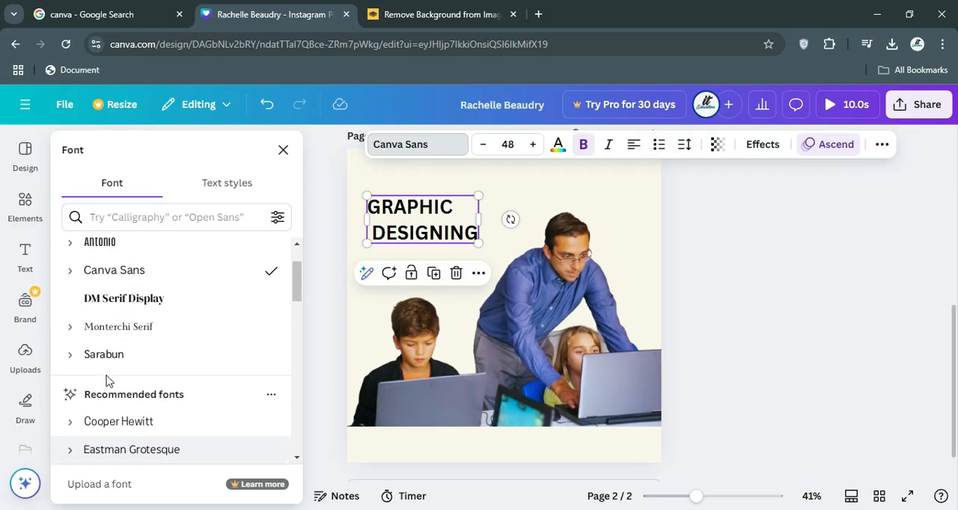
scroll(105, 380, up, 1)
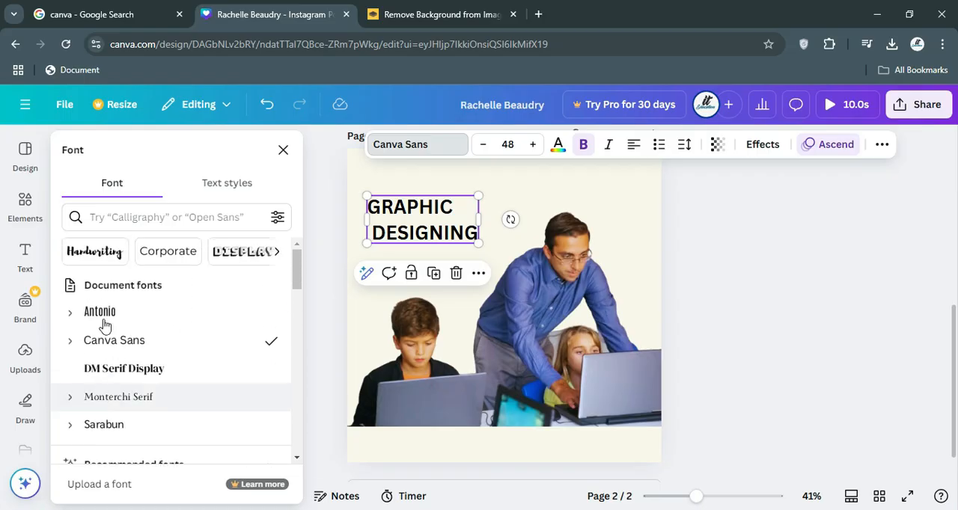
Filter the fonts to the Headings category, try Berthold Block on the heading and set it in Zen Dots instead.
click(277, 253)
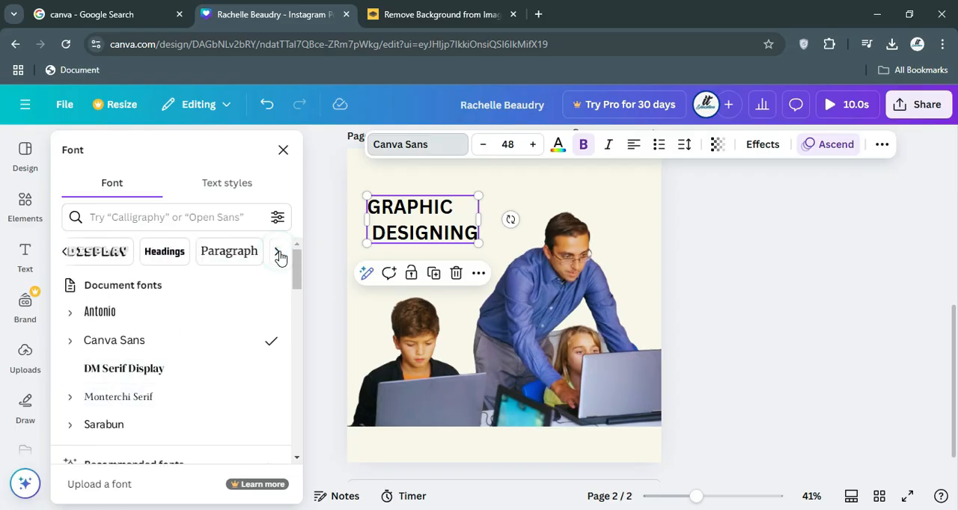
click(170, 252)
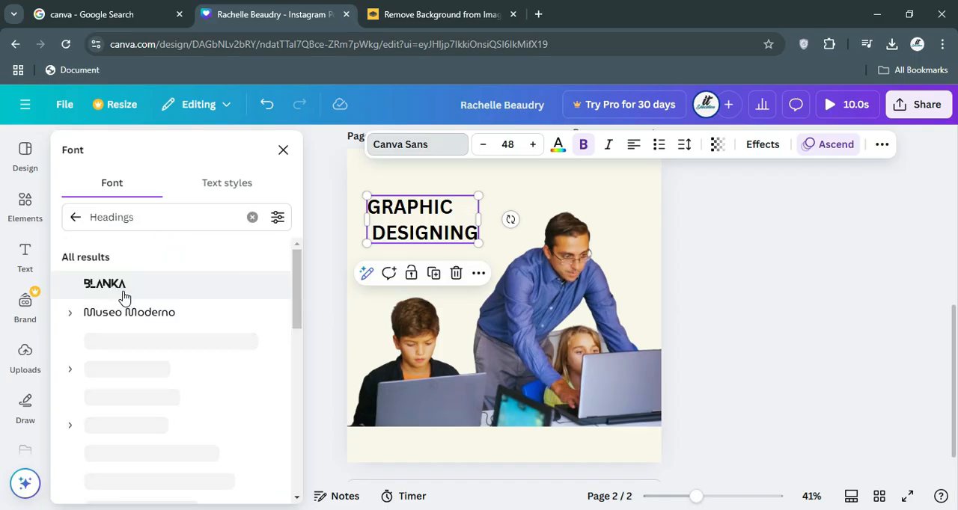
scroll(102, 390, down, 2)
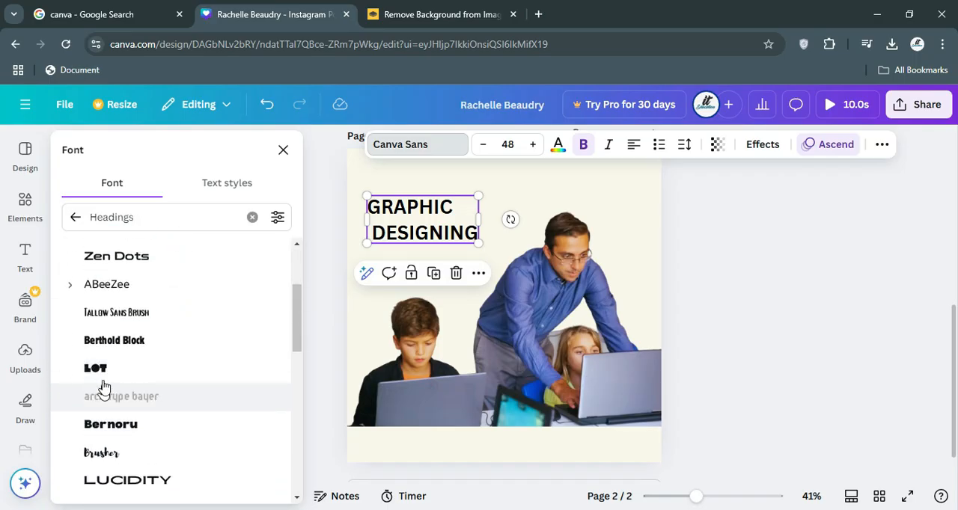
click(95, 345)
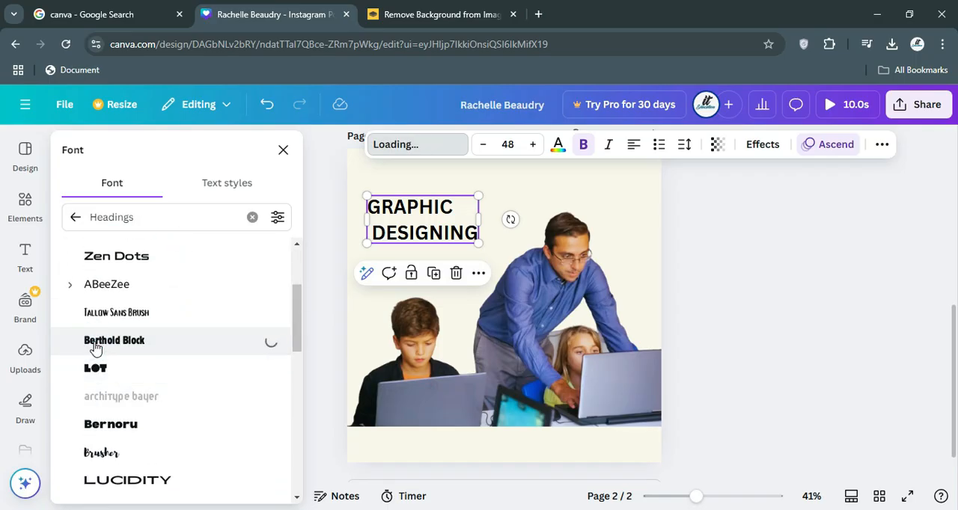
click(111, 259)
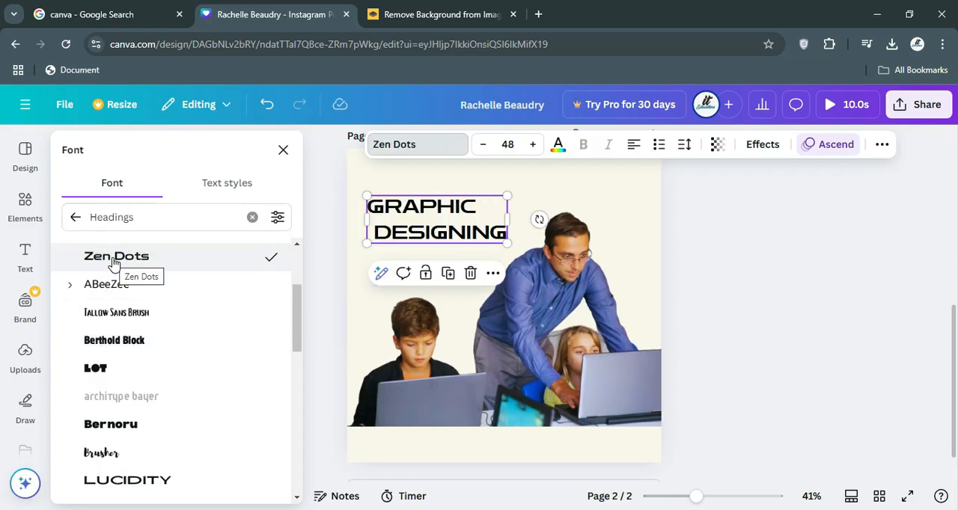
Nudge the heading slightly up and left, and delete the leading space before DESIGNING so both lines align.
drag(431, 233, 424, 228)
double_click(377, 226)
click(368, 227)
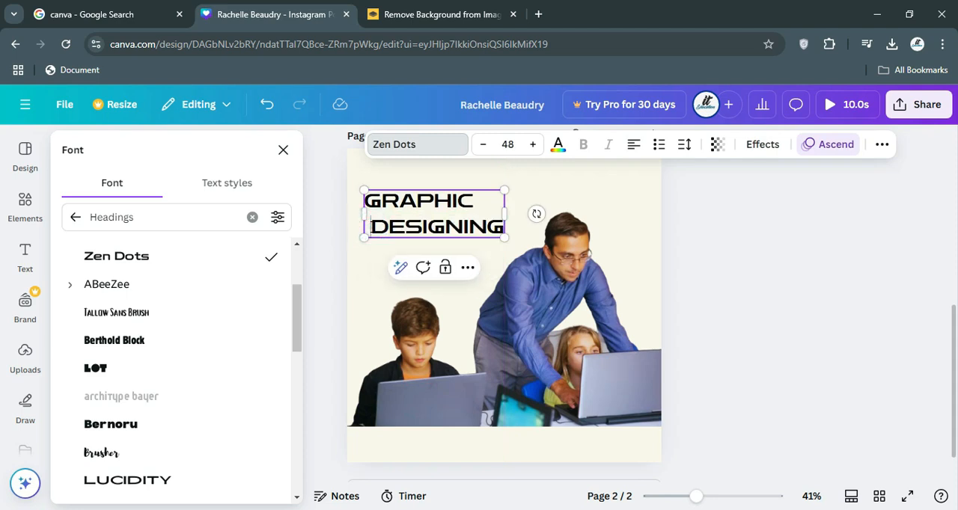
key(BackSpace)
click(25, 359)
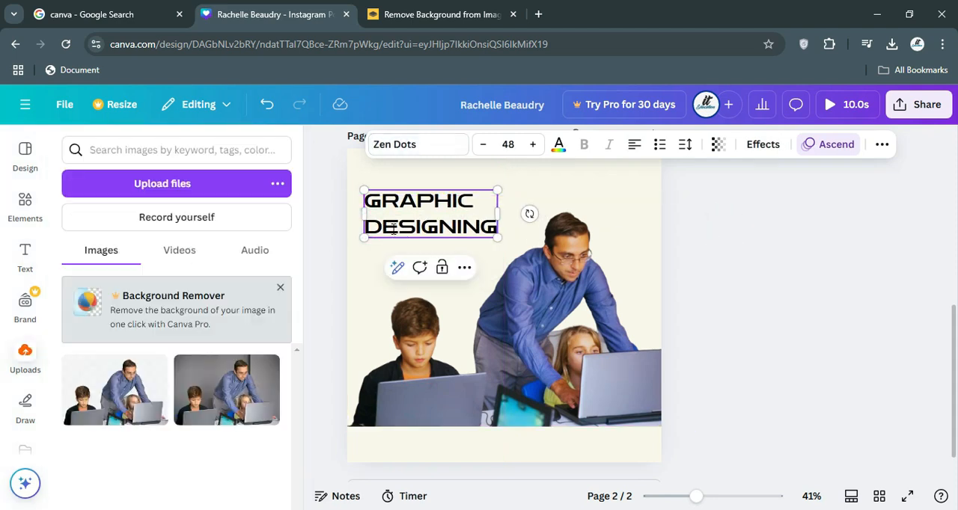
click(335, 246)
Recolour the GRAPHIC DESIGNING heading with the yellow from the document colours.
click(431, 217)
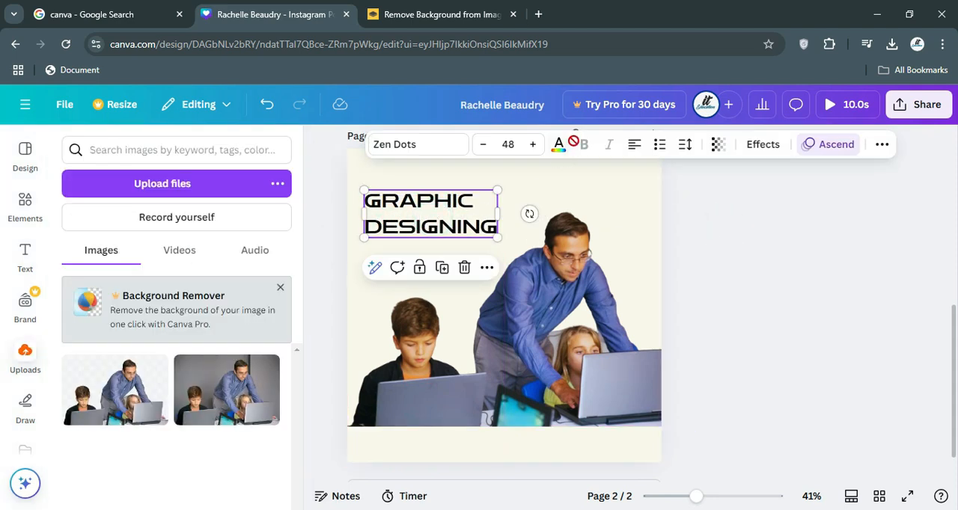
click(558, 144)
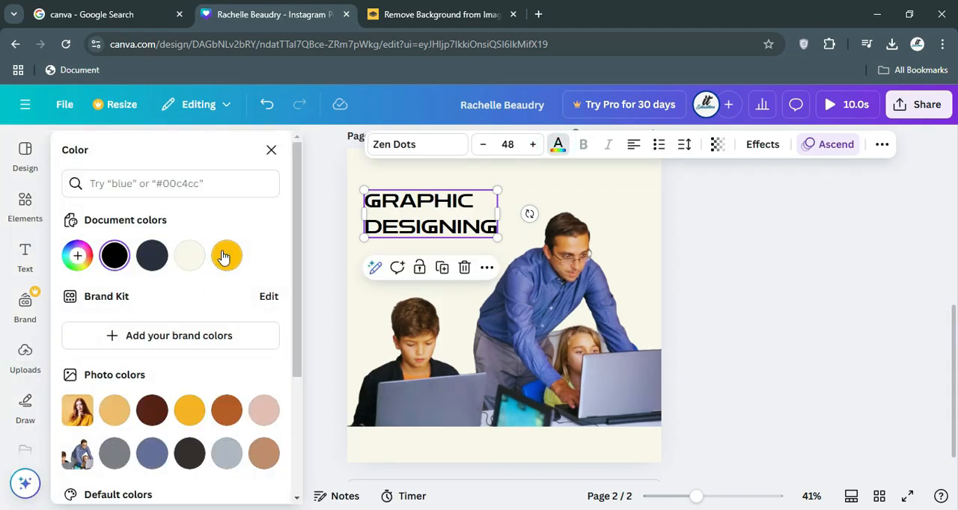
click(226, 255)
scroll(172, 404, down, 5)
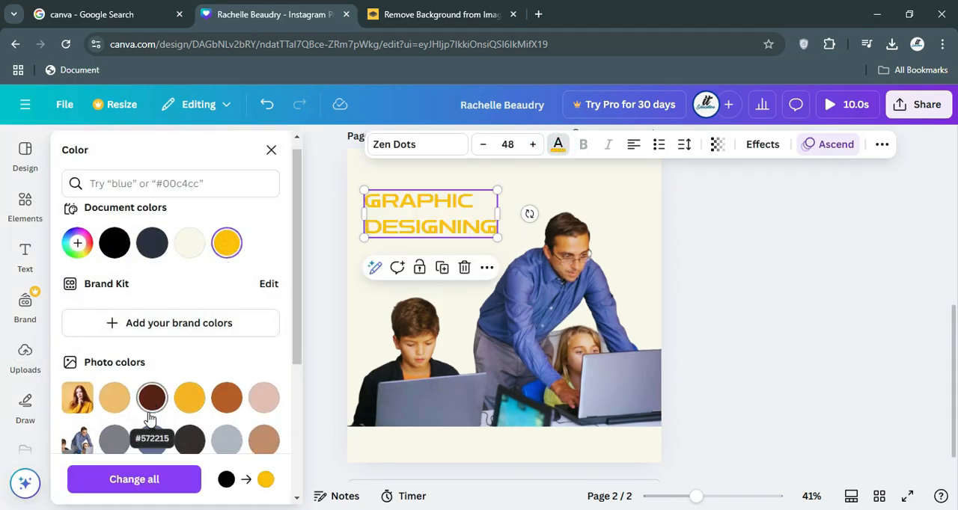
Recolour the GRAPHIC DESIGNING heading with the dark violet from the default solid colours.
scroll(224, 374, down, 1)
click(261, 352)
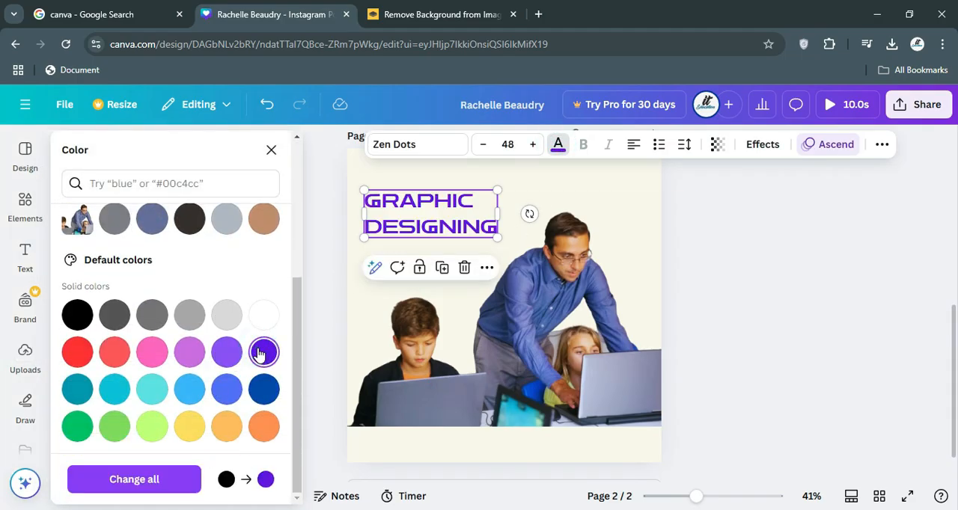
click(315, 245)
Move the heading slightly up and left, closer to page 2's upper-left corner.
click(446, 231)
drag(441, 228, 434, 216)
scroll(430, 255, up, 1)
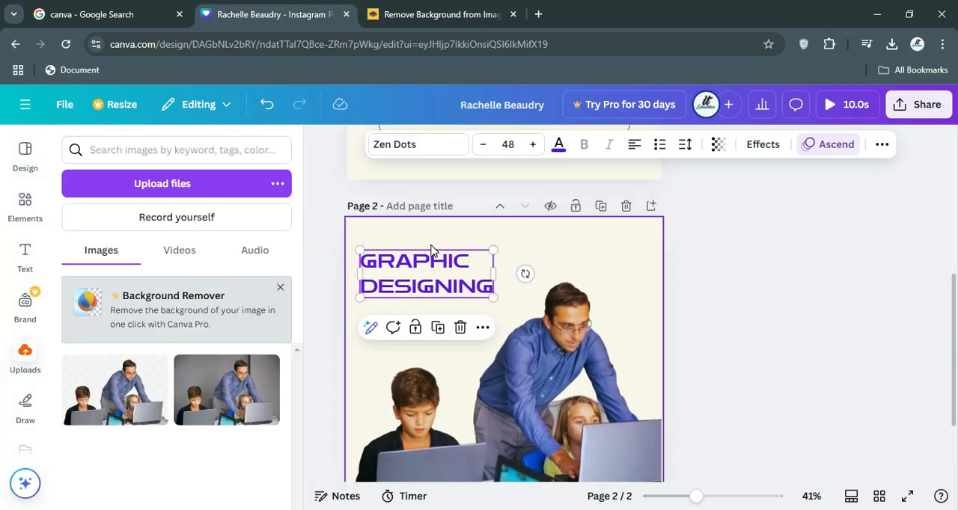
drag(419, 283, 417, 274)
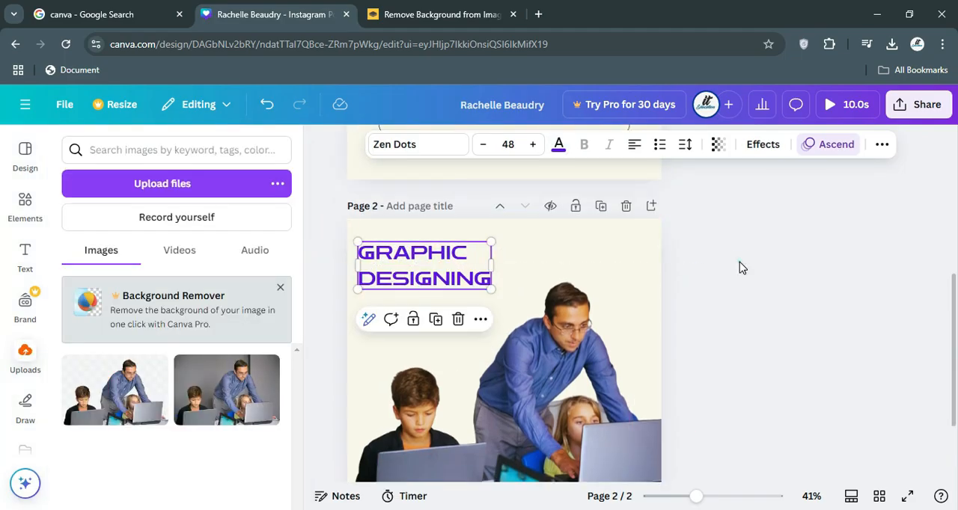
click(735, 274)
scroll(737, 274, down, 1)
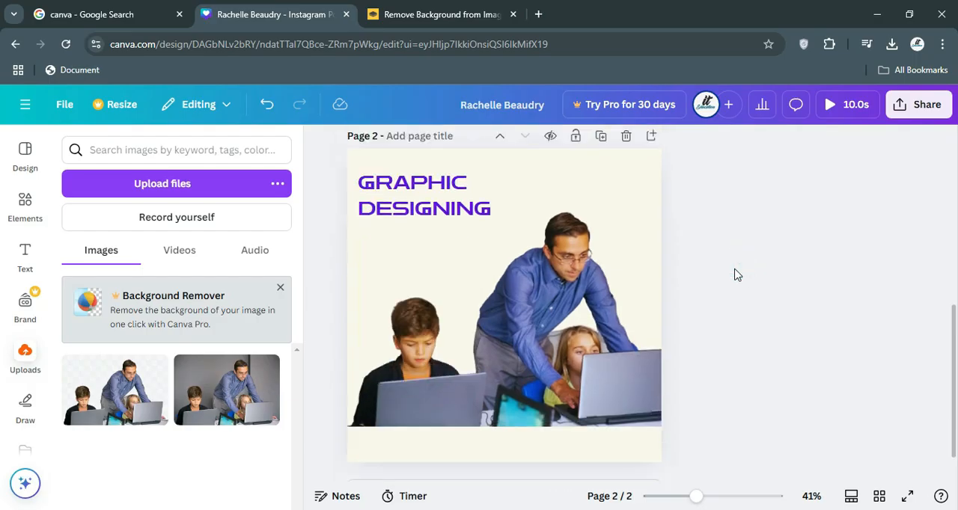
click(398, 209)
Deselect the heading and add a subheading text box to page 2.
click(314, 229)
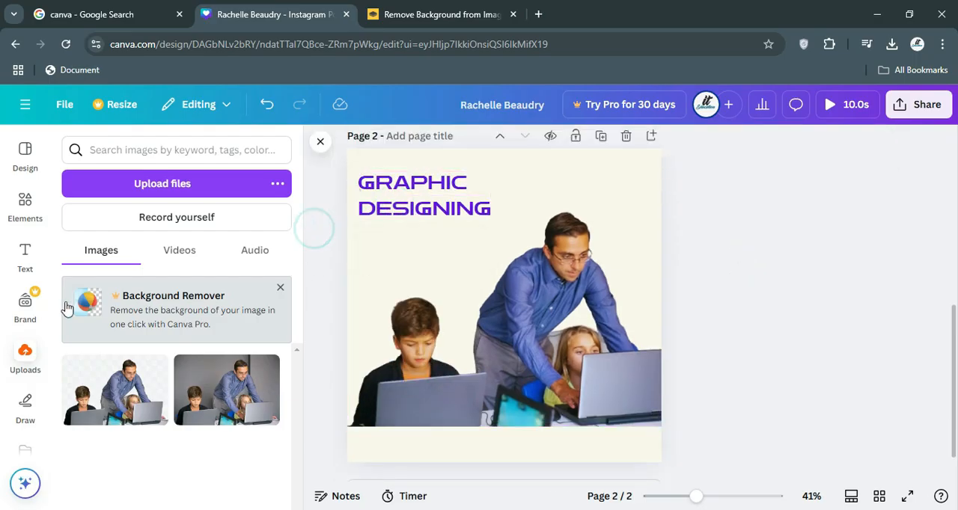
click(25, 259)
click(160, 398)
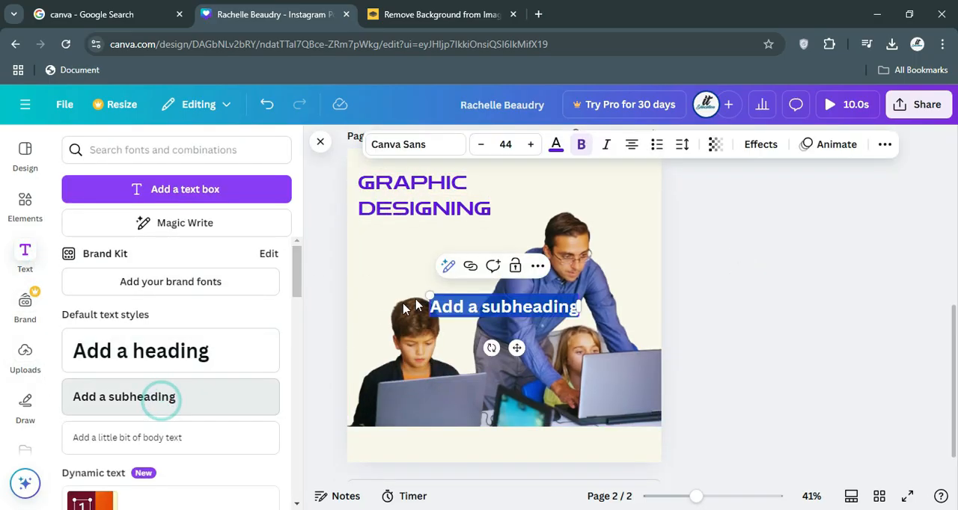
Search the web for lorem ipsum in a new browser tab and open the lipsum.com generator site.
click(538, 14)
text(LO)
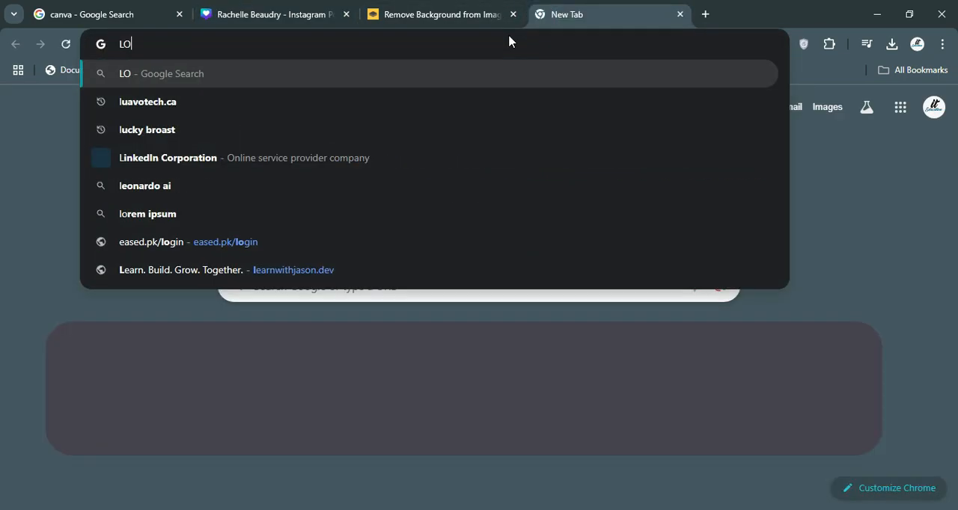
text(REMIP)
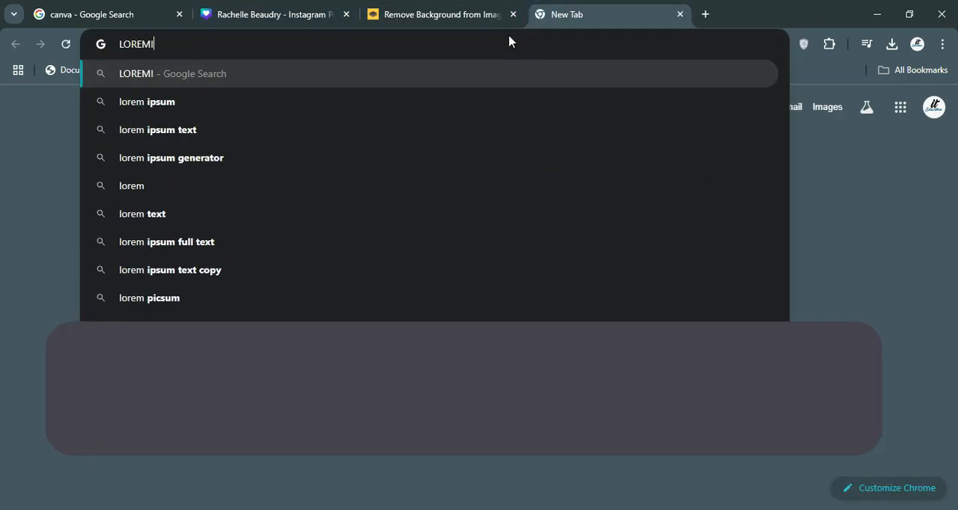
text(PSUM)
key(Return)
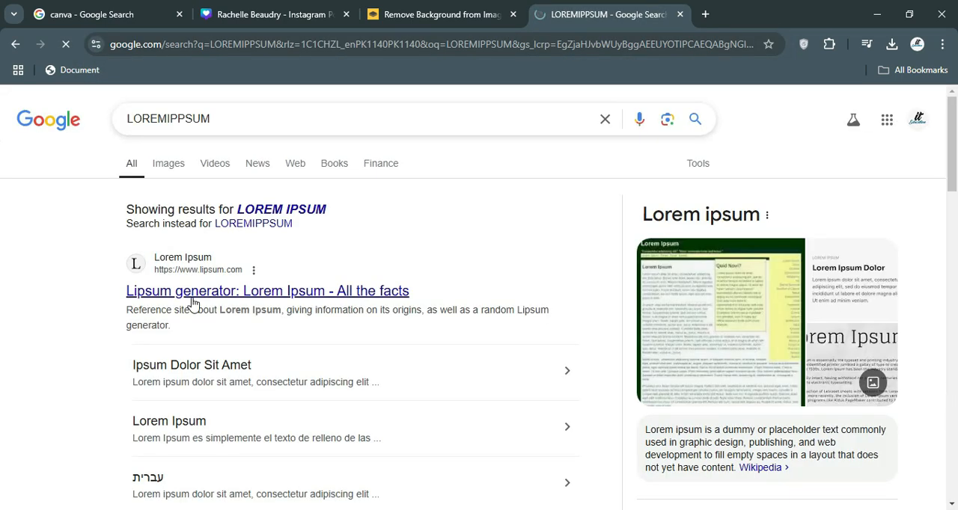
scroll(664, 434, down, 1)
scroll(663, 434, down, 2)
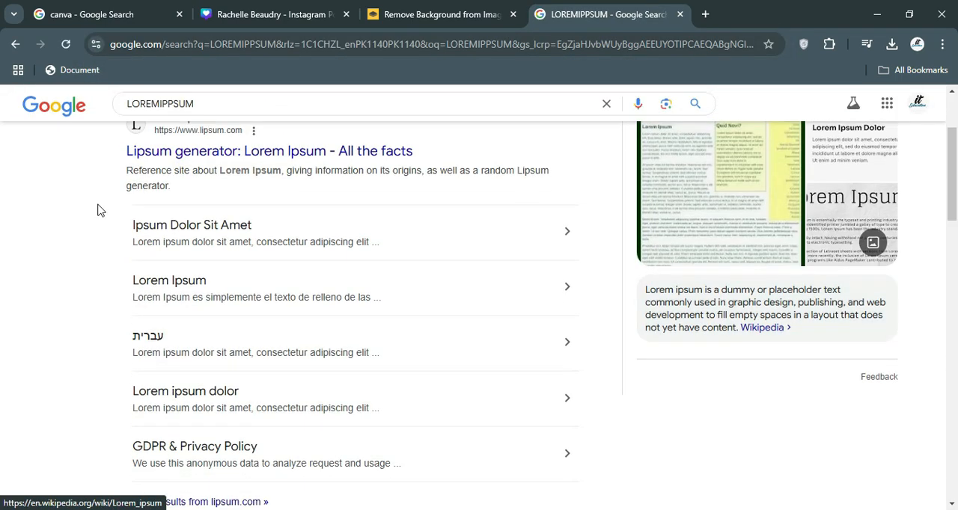
click(180, 147)
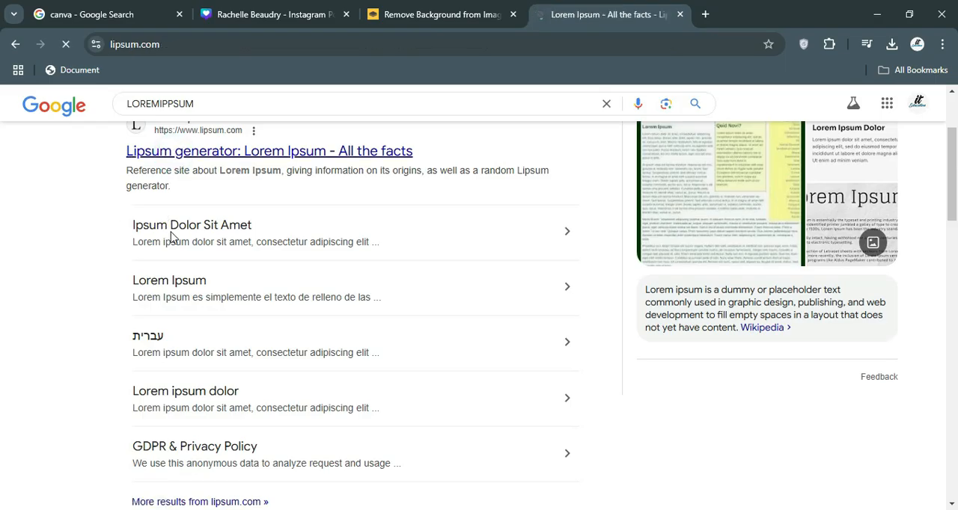
Copy the "What is Lorem Ipsum?" text from "Lorem Ipsum is simply dummy text" through "ever since the 1500s".
scroll(170, 224, down, 5)
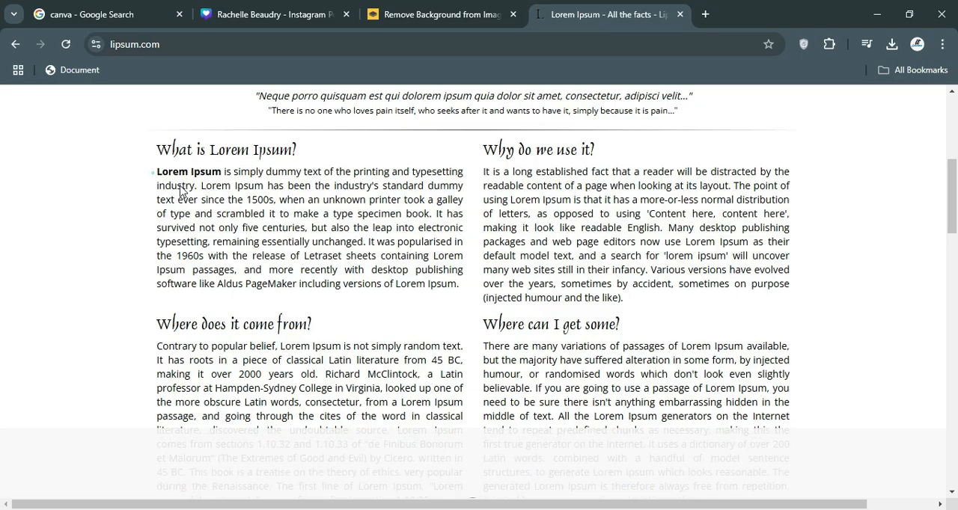
click(153, 170)
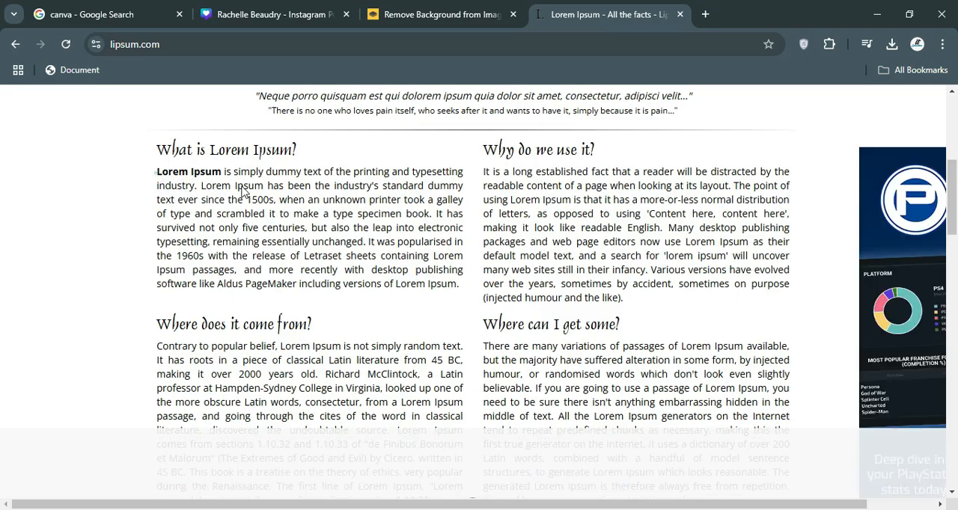
drag(155, 173, 293, 202)
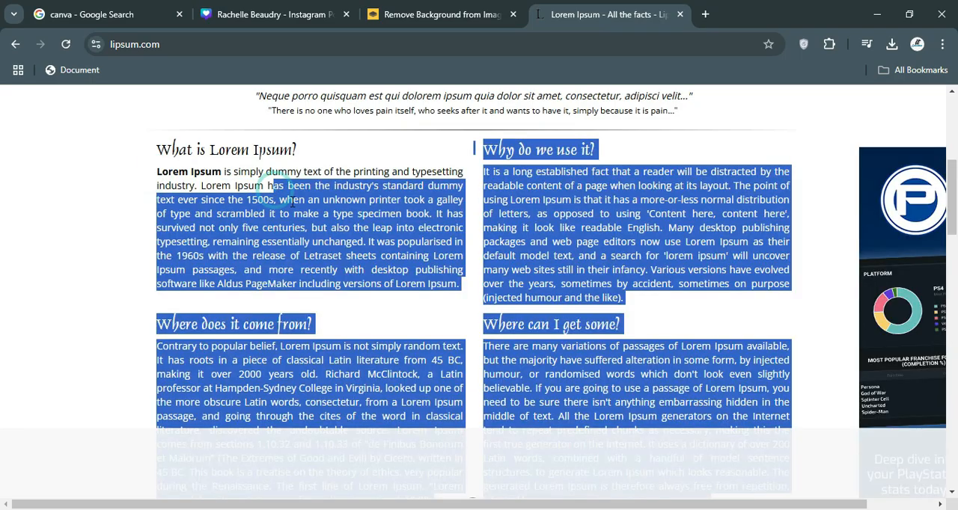
click(282, 260)
drag(263, 199, 158, 174)
key(ctrl+c)
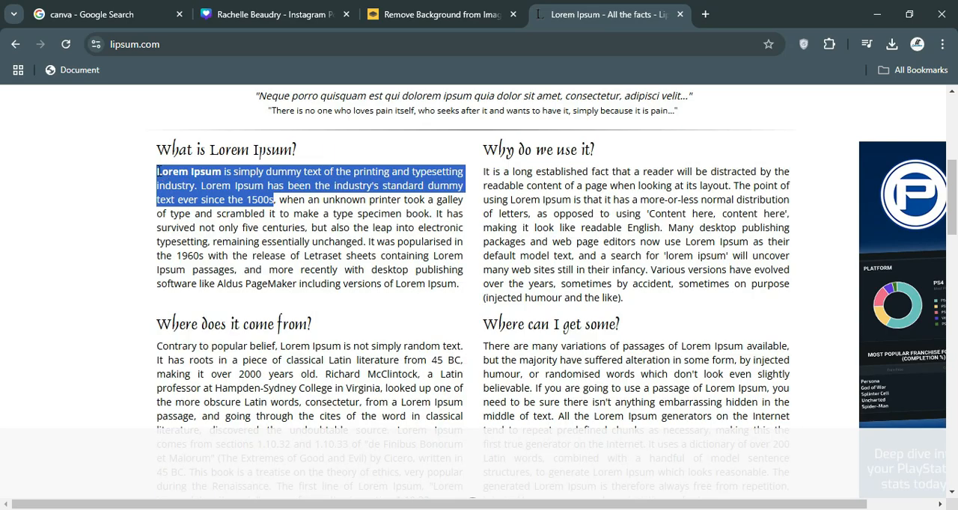
Switch back to the Canva design and replace the subheading placeholder with the copied lorem ipsum text.
click(237, 9)
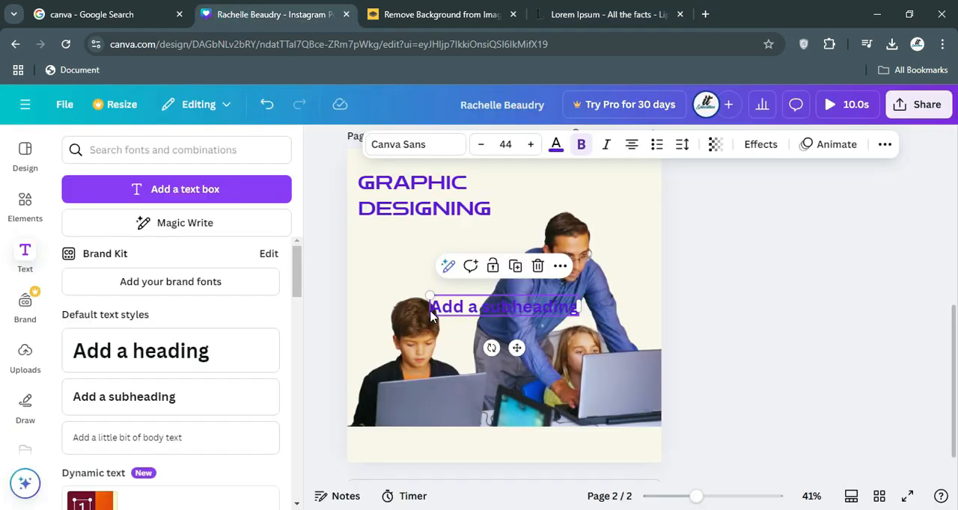
double_click(469, 306)
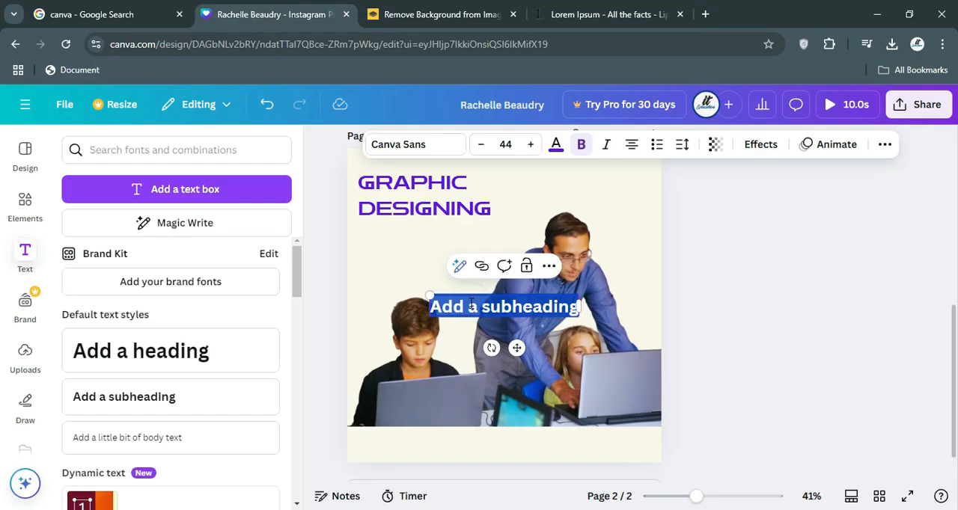
key(ctrl+v)
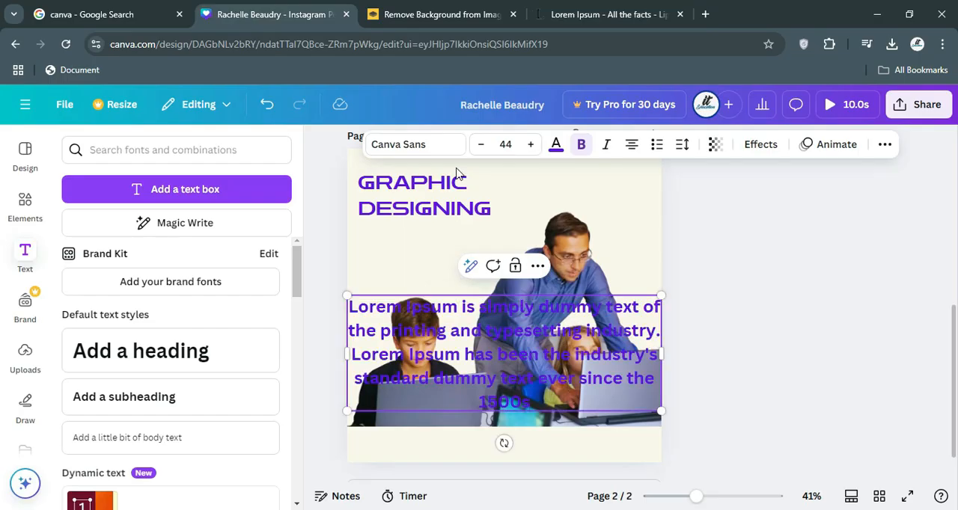
Try to recolour the lorem ipsum paragraph black from the document colours.
click(556, 144)
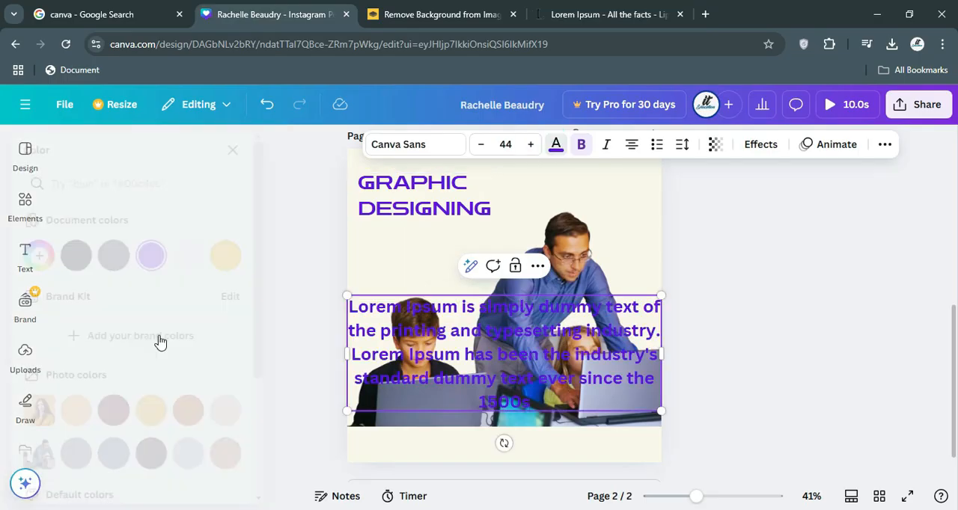
click(114, 256)
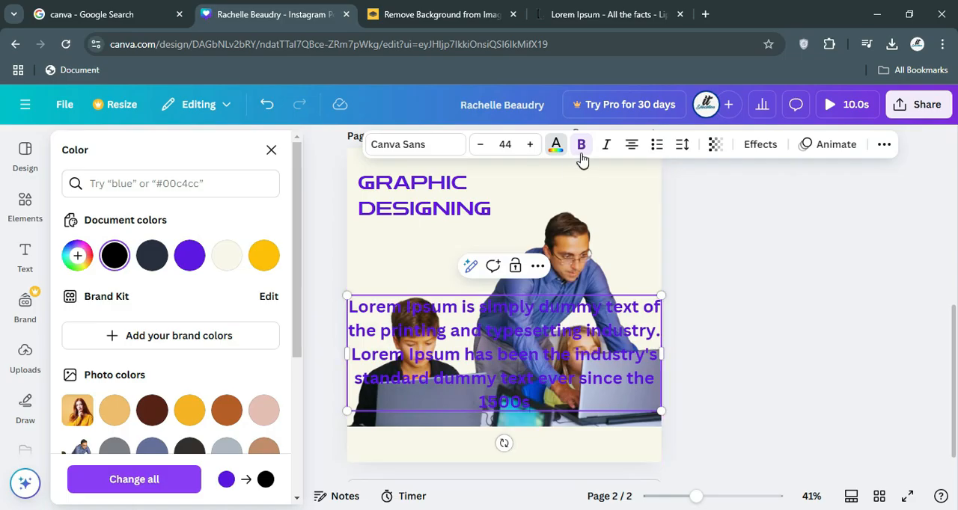
click(392, 333)
click(709, 307)
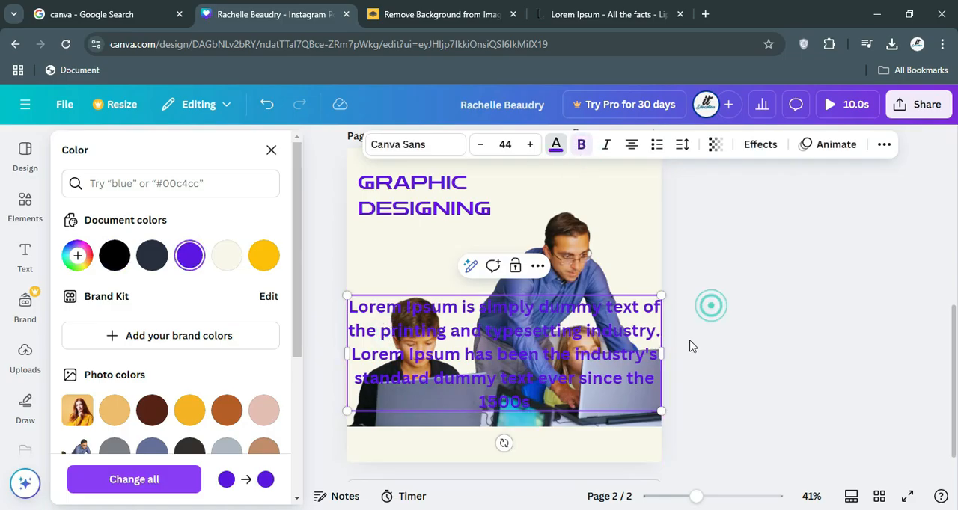
Scale the lorem ipsum paragraph down to font size 11.9 and place it directly beneath the heading.
drag(658, 410, 432, 326)
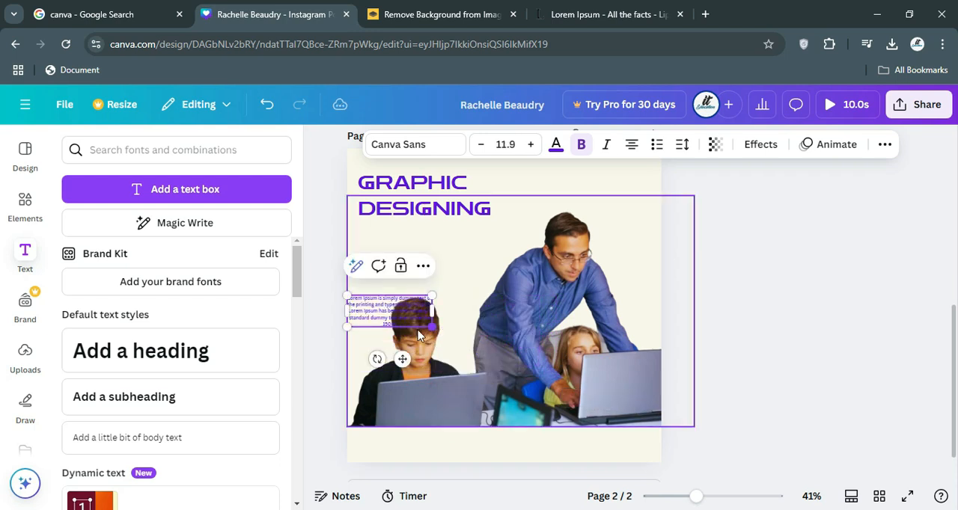
click(321, 309)
click(374, 315)
drag(380, 301, 383, 239)
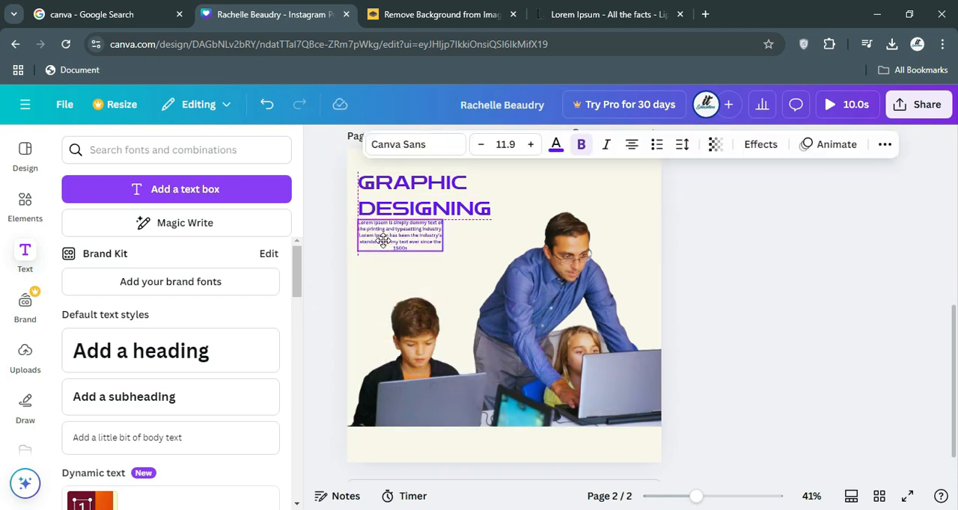
Recolour the paragraph black from the document colours and left-align its text in a wider box.
click(555, 144)
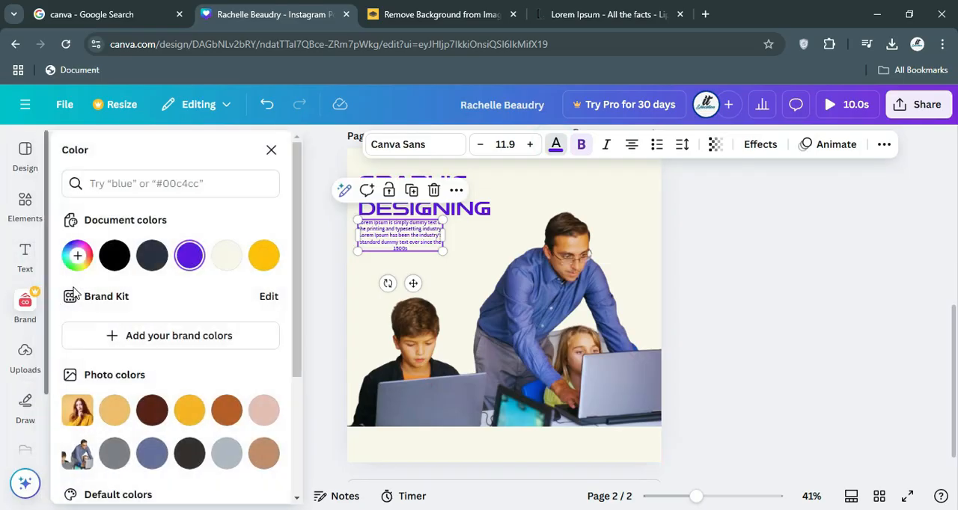
click(115, 256)
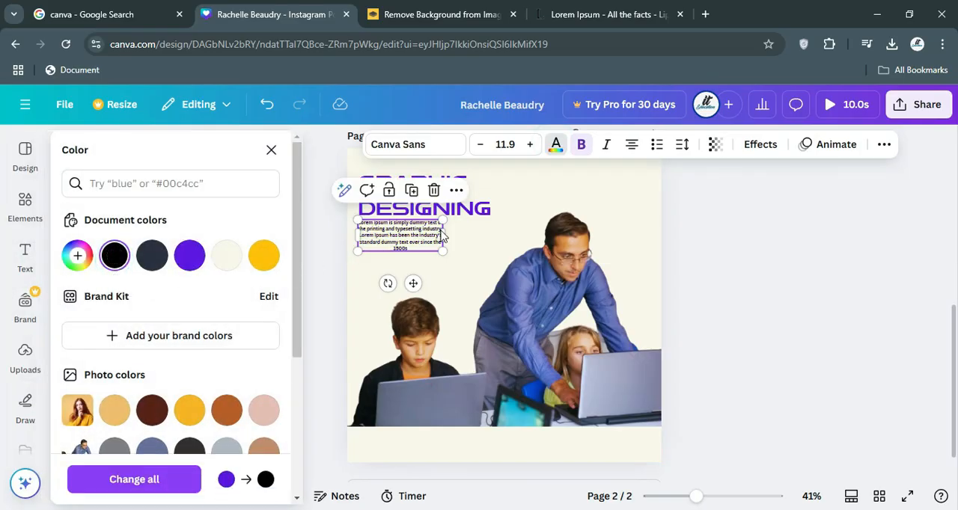
drag(442, 238, 505, 231)
click(631, 145)
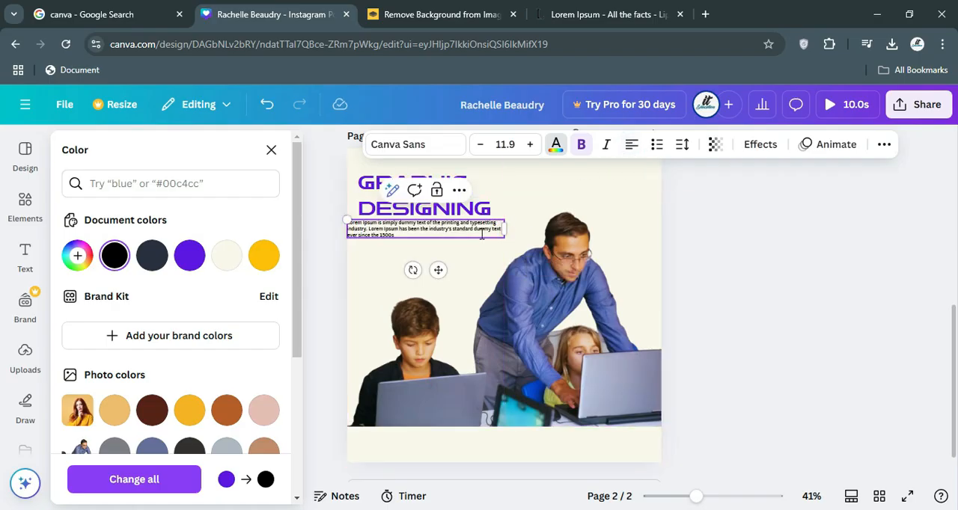
Align the paragraph with the heading's left edge and narrow its box to the heading's width.
click(305, 256)
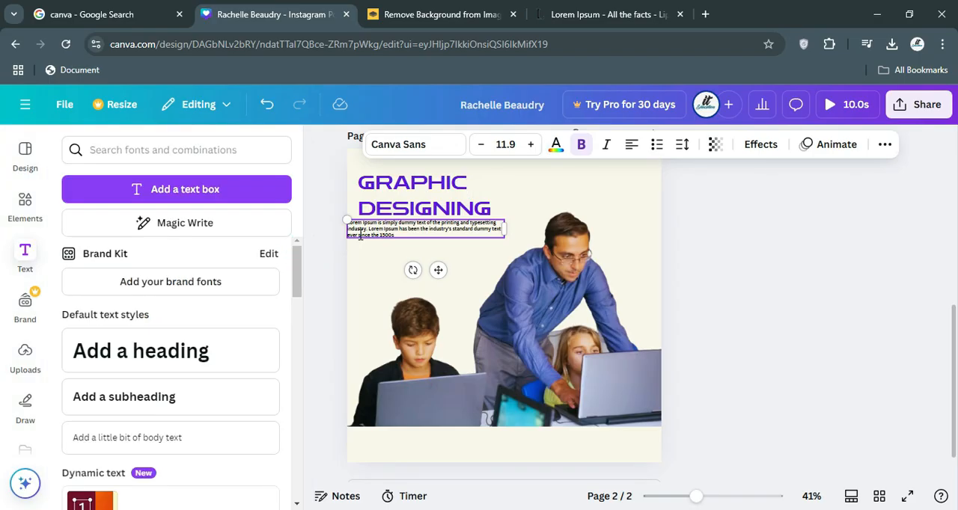
click(317, 246)
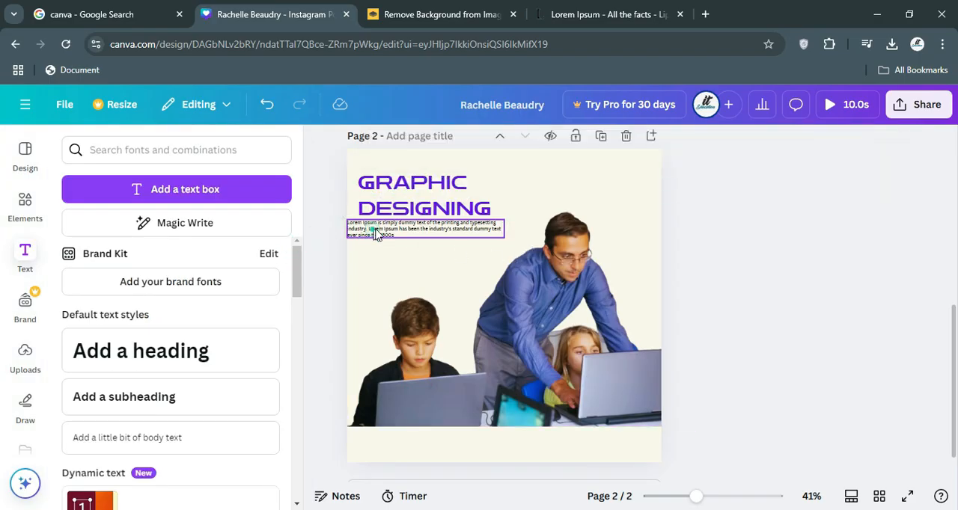
drag(374, 231, 383, 230)
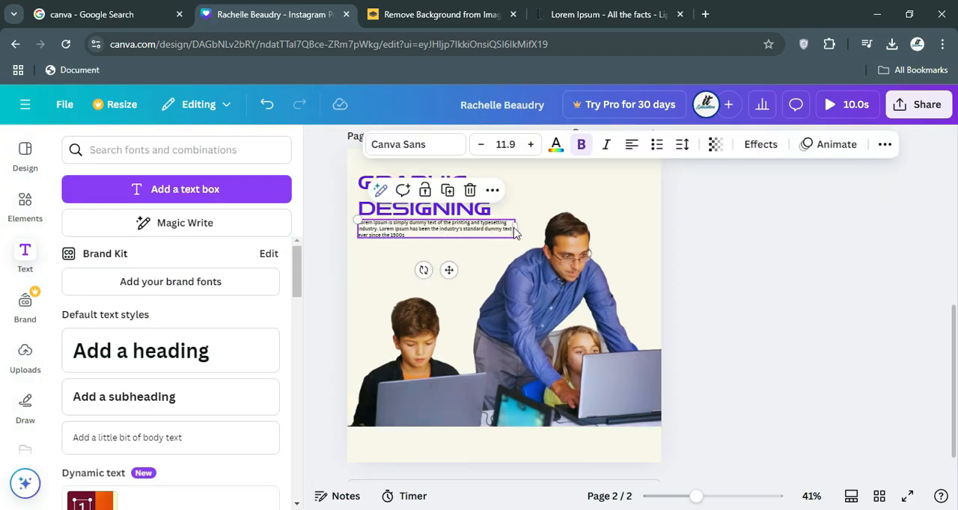
drag(514, 226, 492, 228)
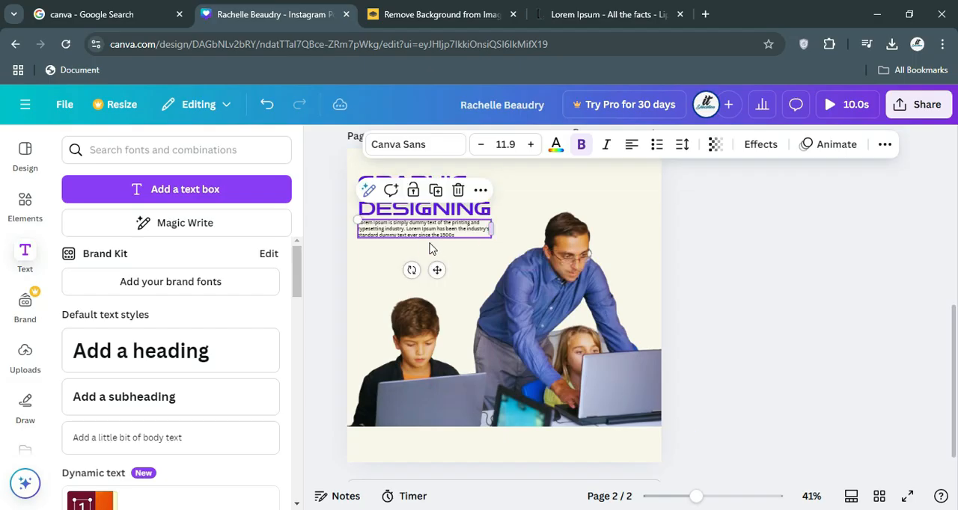
Increase the paragraph's font size to 13.9 and deselect it.
click(529, 149)
click(529, 147)
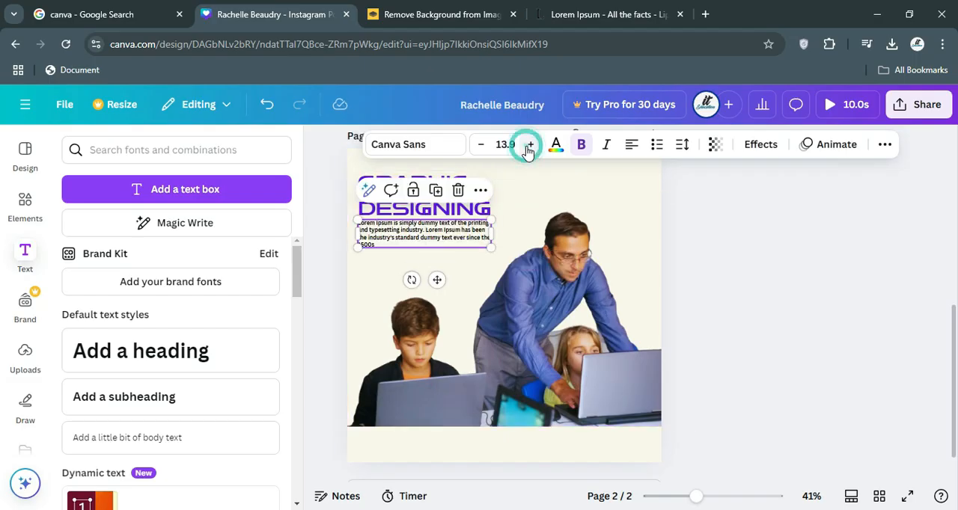
click(334, 237)
scroll(346, 284, up, 3)
scroll(364, 289, down, 3)
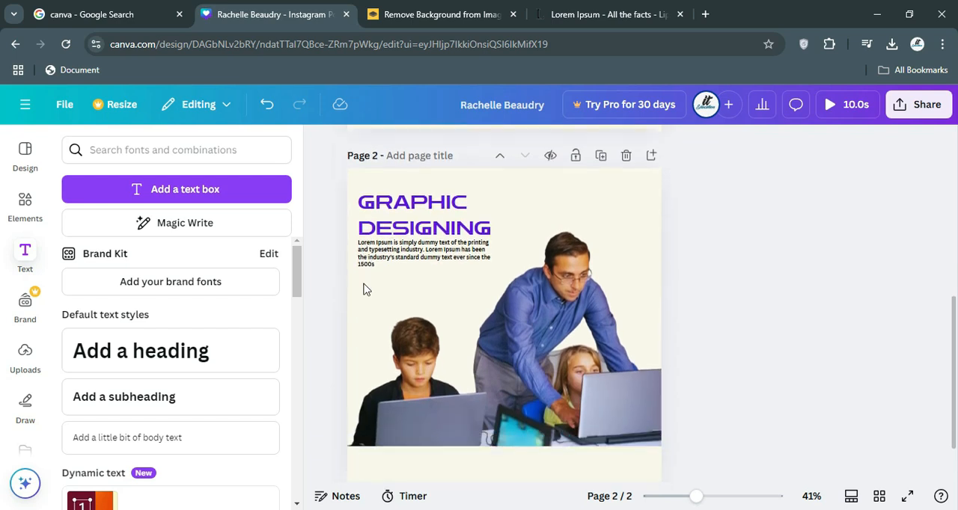
scroll(365, 289, up, 5)
scroll(364, 289, down, 5)
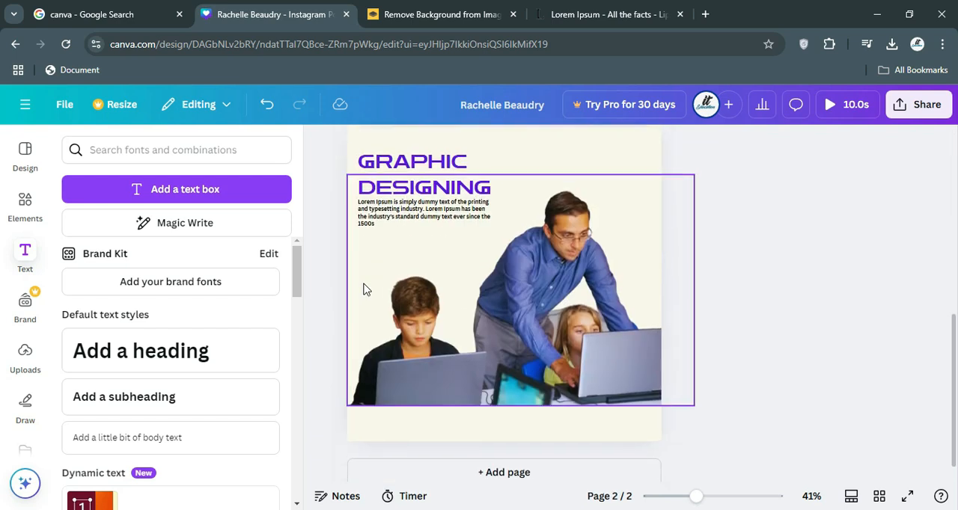
scroll(364, 289, up, 1)
click(317, 256)
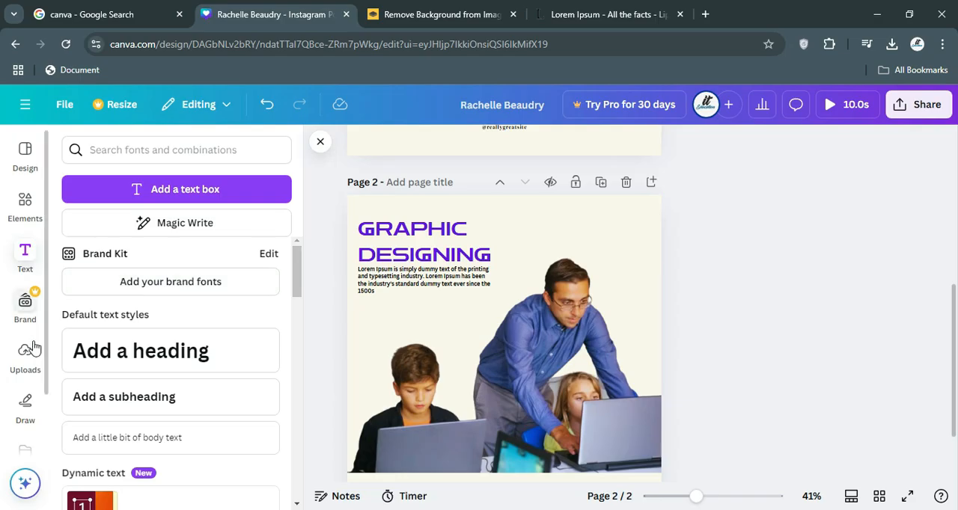
Switch to the Lorem Ipsum browser tab, search Google for "ITE EDUCATION COMPUTER" and look through the image and general results.
click(635, 15)
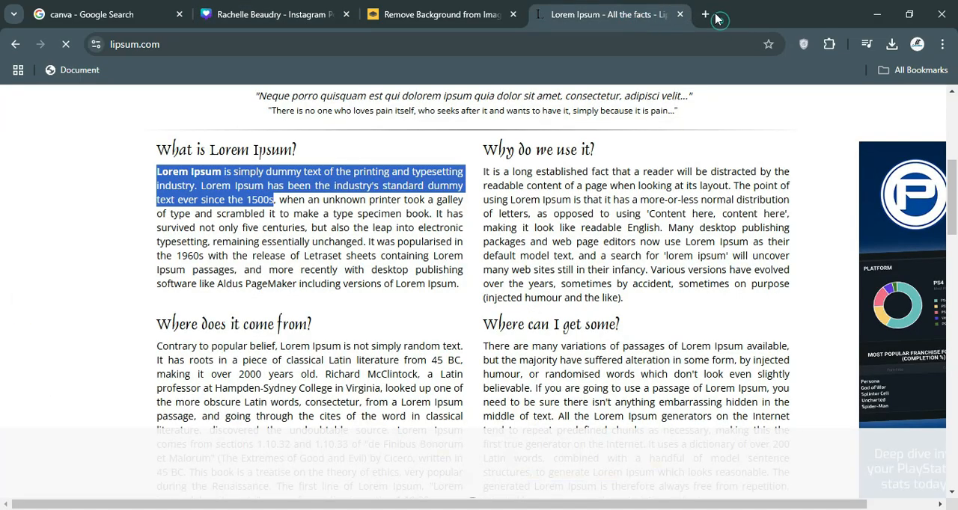
click(636, 45)
text(ITE ED)
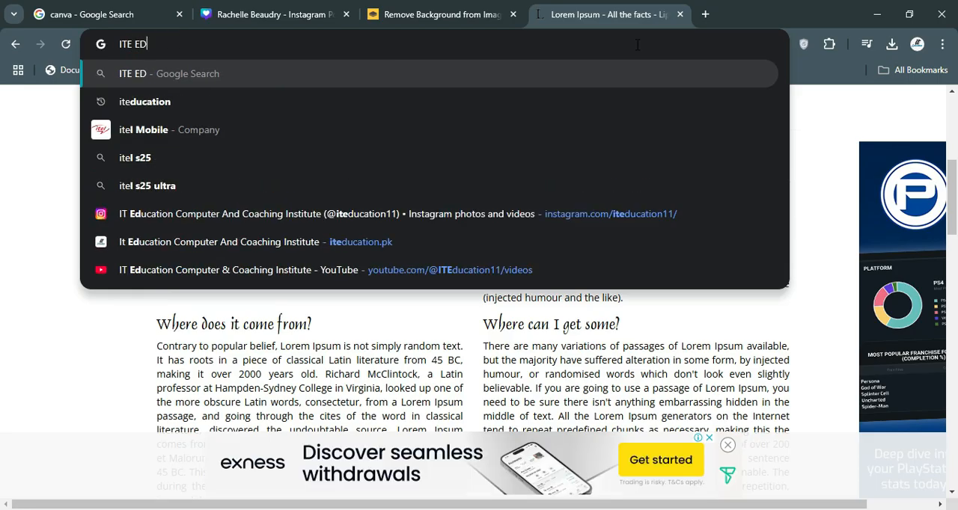
text(UCATION COMPUTER)
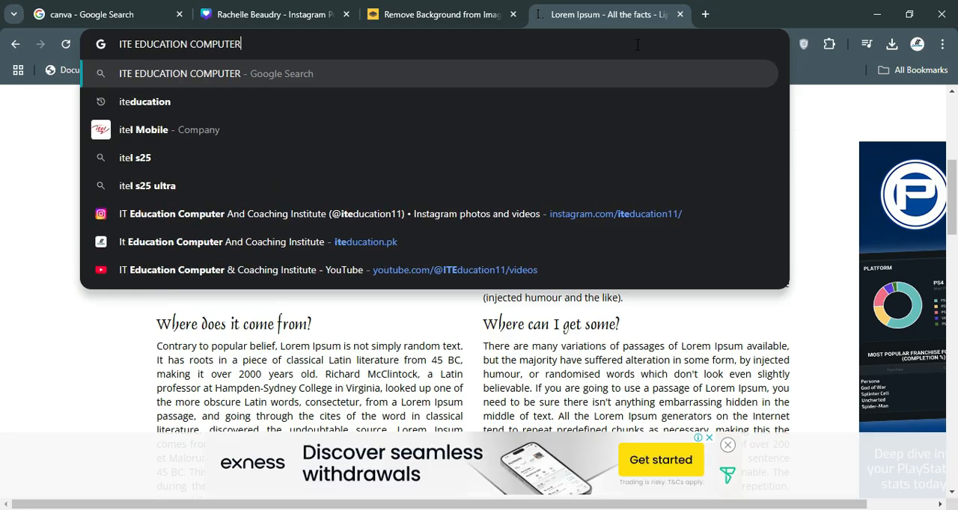
key(Return)
click(157, 163)
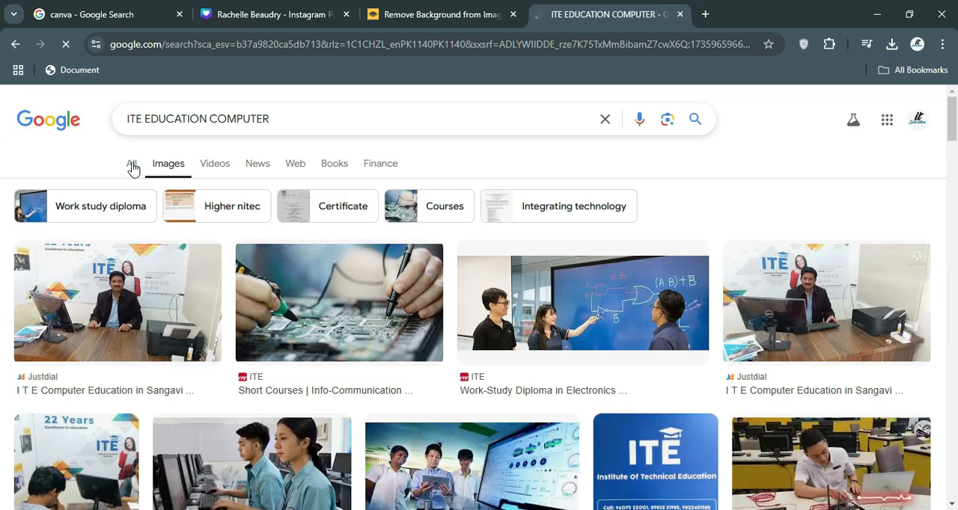
click(132, 165)
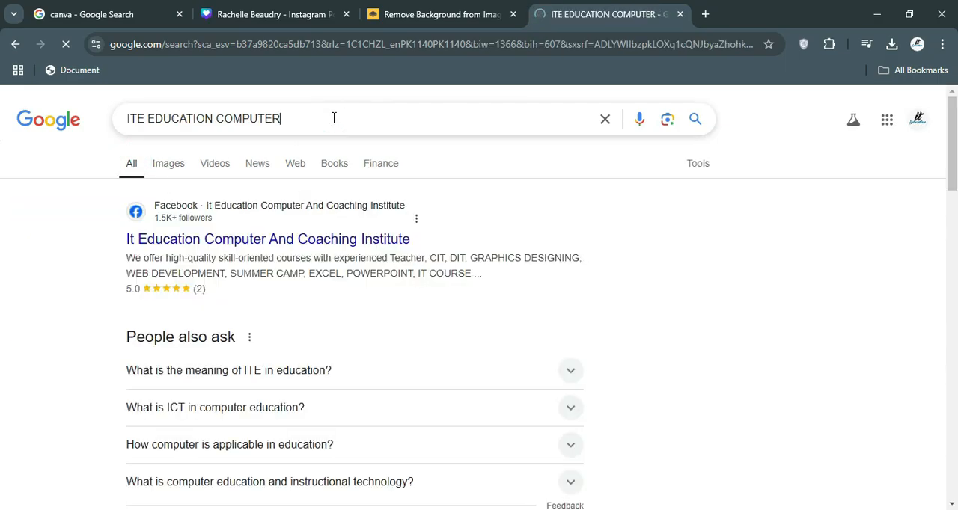
Refine the Google search for the institute's logo to "IT EDUCATION COMPUTER LOGO" among the image results.
click(333, 118)
text(LOGO)
key(Return)
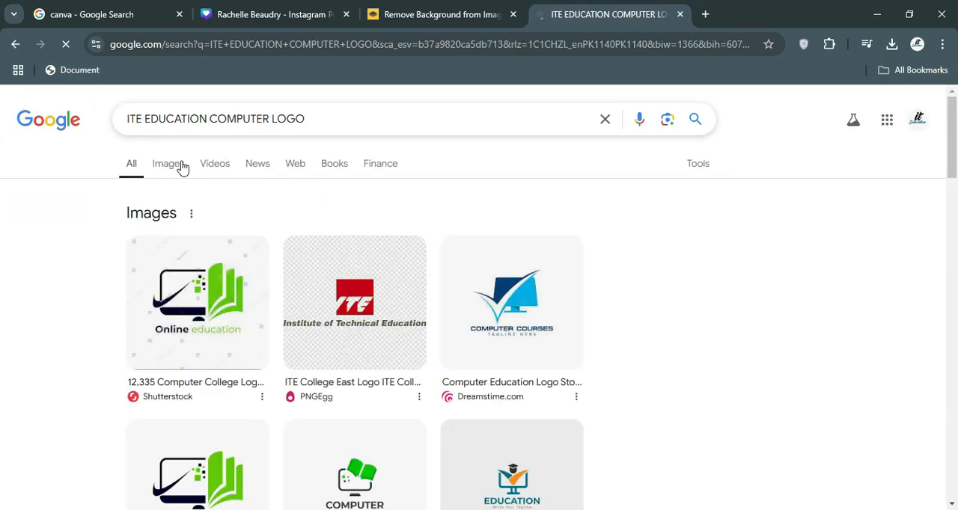
click(182, 166)
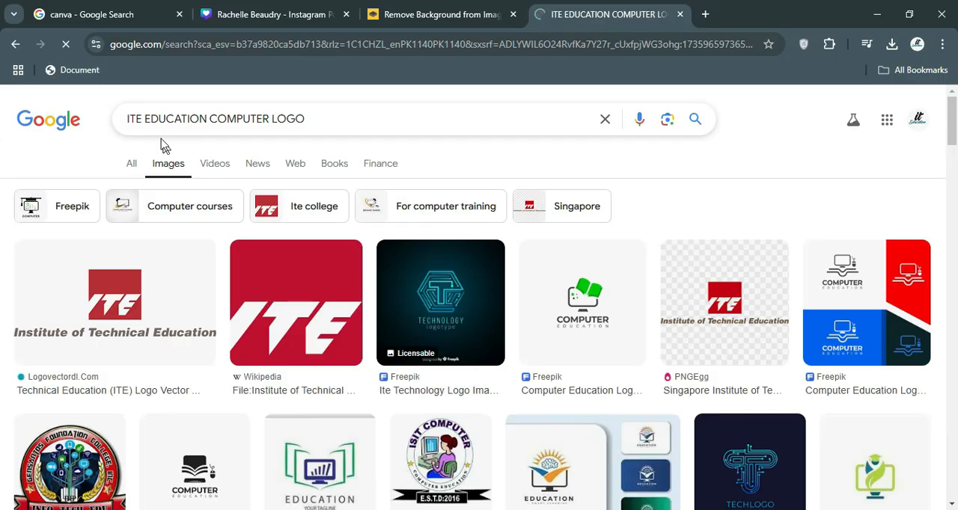
click(143, 118)
key(BackSpace)
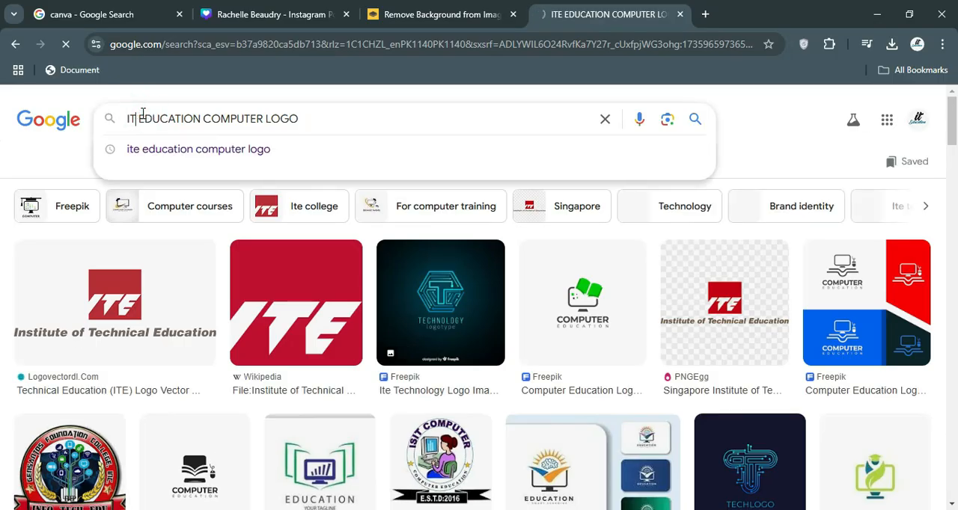
key(Return)
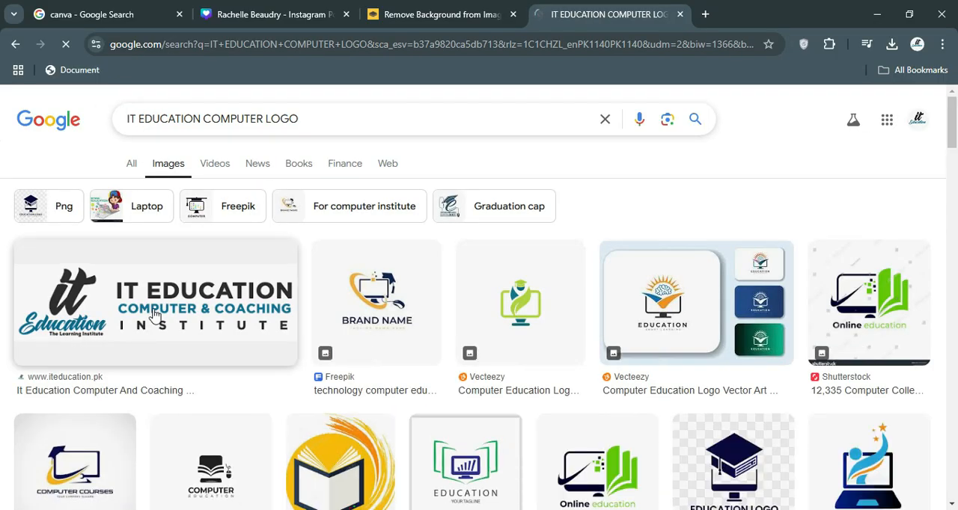
Save the IT Education Computer & Coaching Institute logo to Downloads as the PNG image logo-main-new.
click(210, 276)
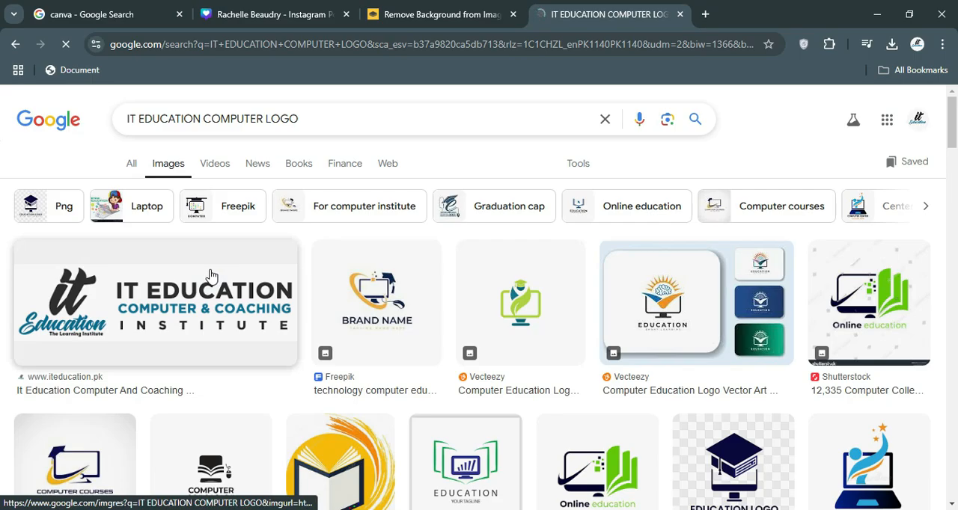
mouse_move(609, 267)
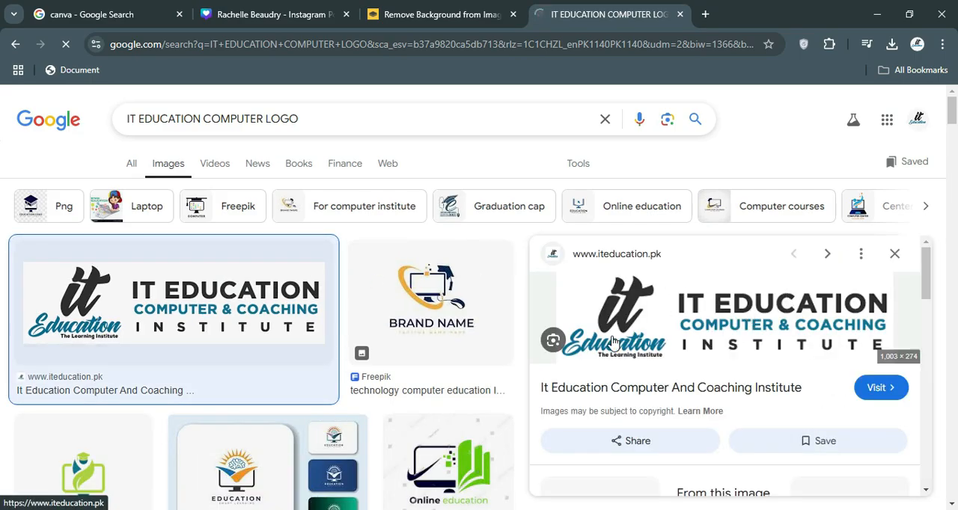
right_click(612, 342)
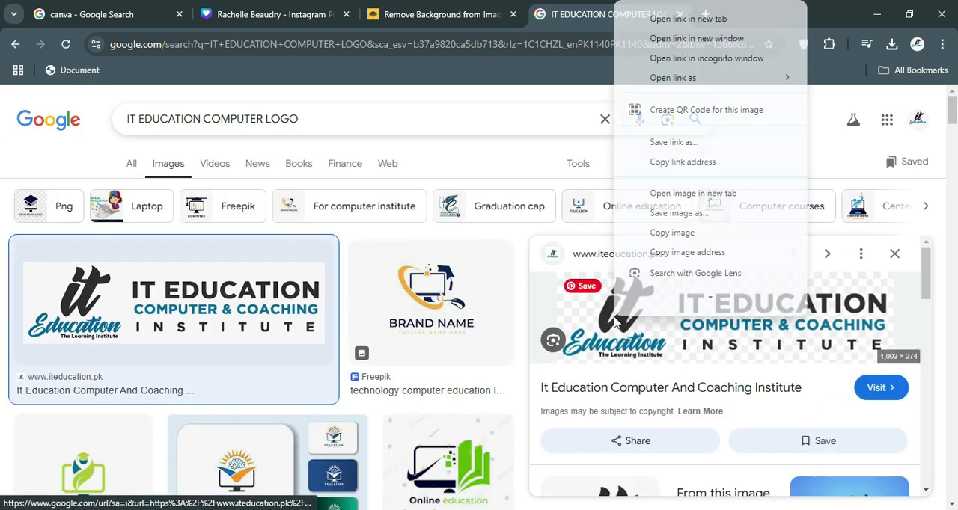
click(671, 218)
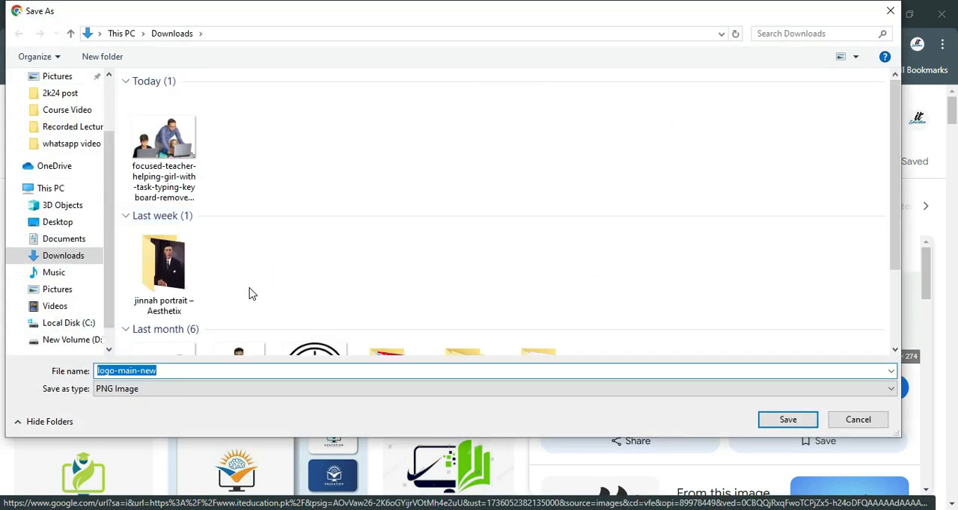
key(Return)
Switch back to the Canva design and upload logo-main-new from Downloads to its image uploads.
click(276, 14)
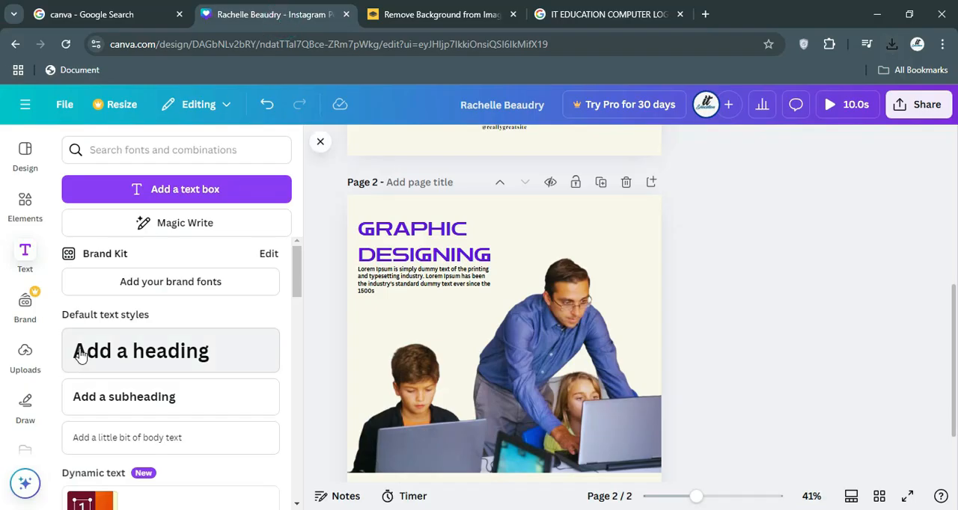
click(25, 360)
click(135, 193)
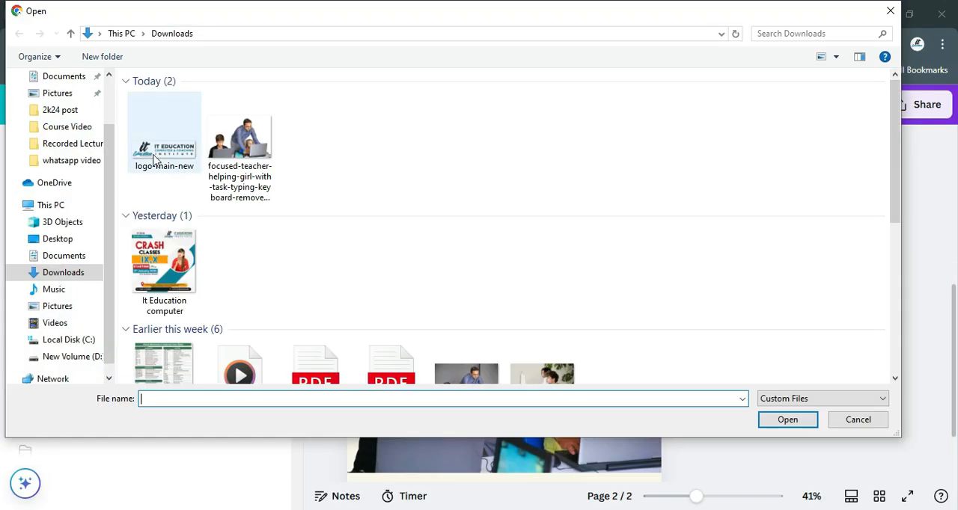
click(161, 148)
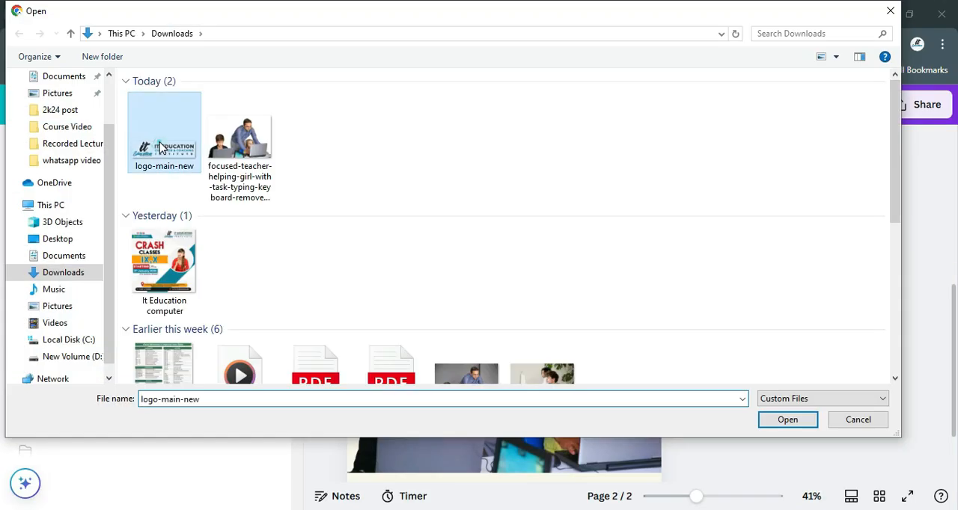
double_click(161, 148)
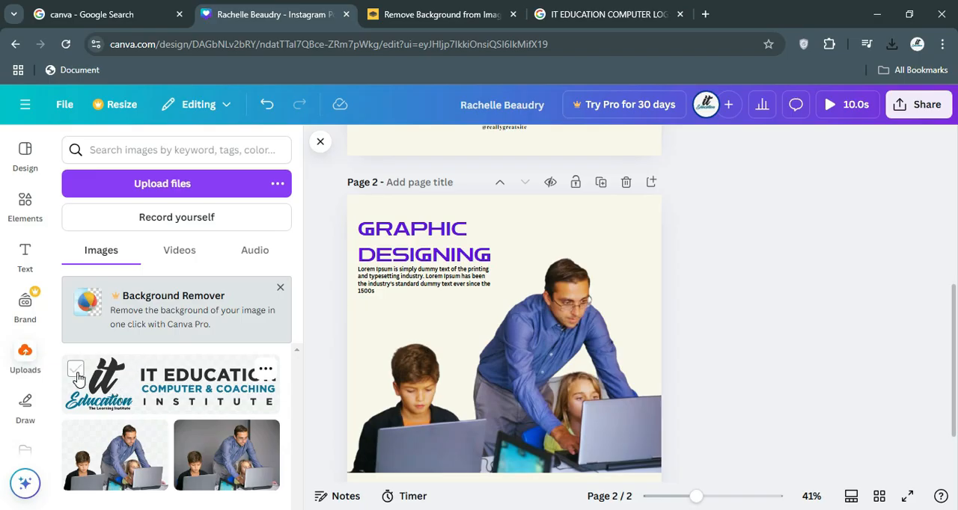
Place the uploaded logo in page 2's upper-right corner, scaled down to sit beside the GRAPHIC DESIGNING heading.
drag(116, 393, 513, 233)
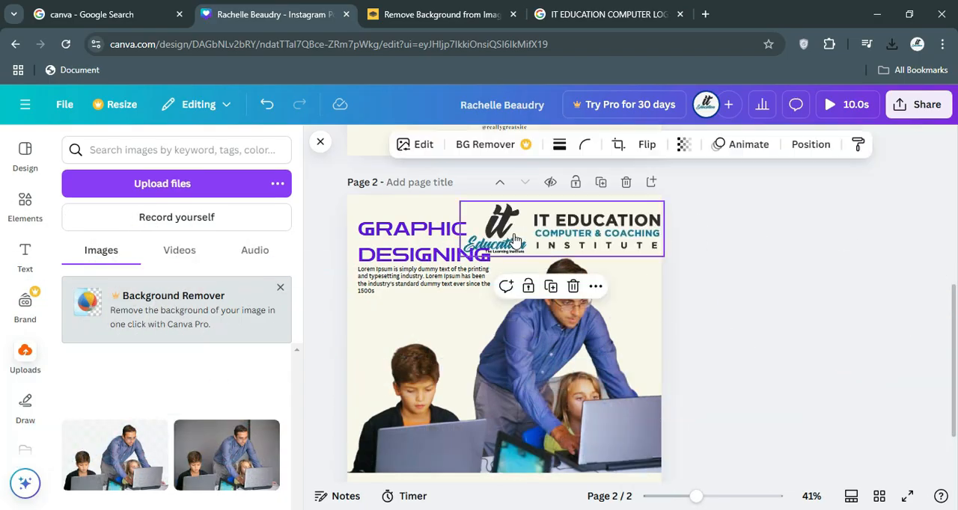
drag(459, 201, 570, 226)
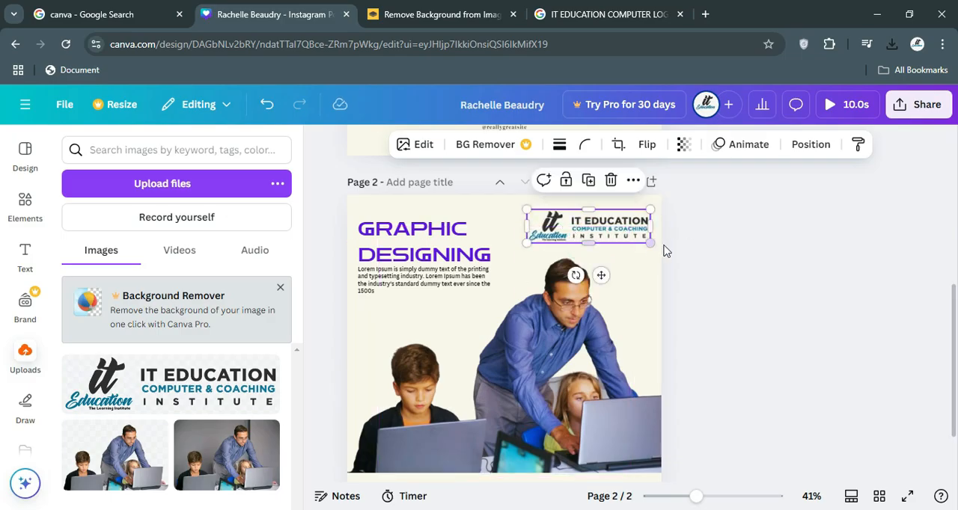
click(717, 238)
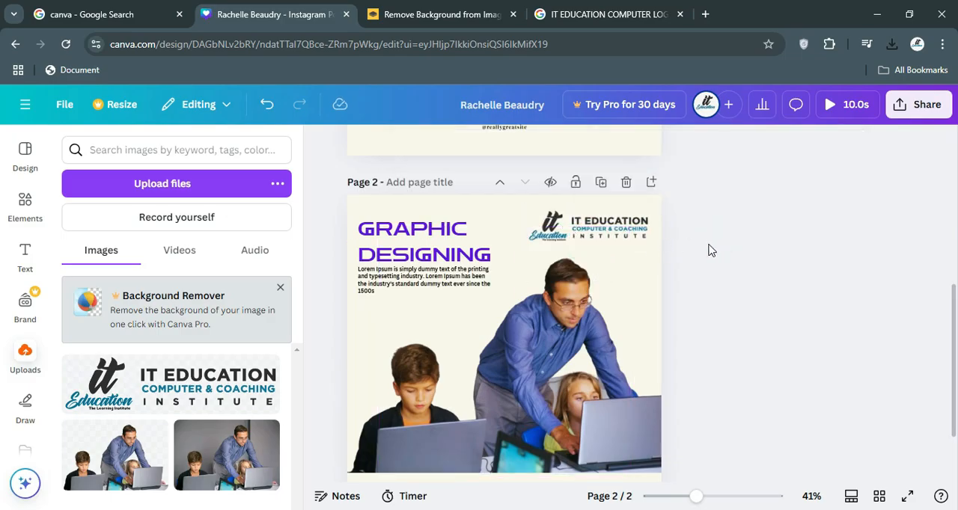
Add a square shape and stretch it into a band about 1,100 × 123 along the bottom of page 2, below the photo.
scroll(711, 251, down, 2)
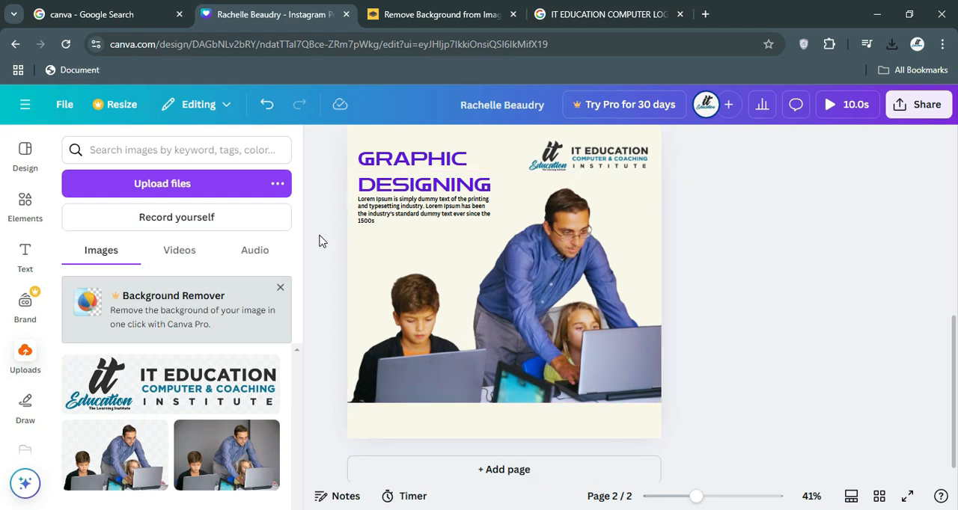
click(22, 209)
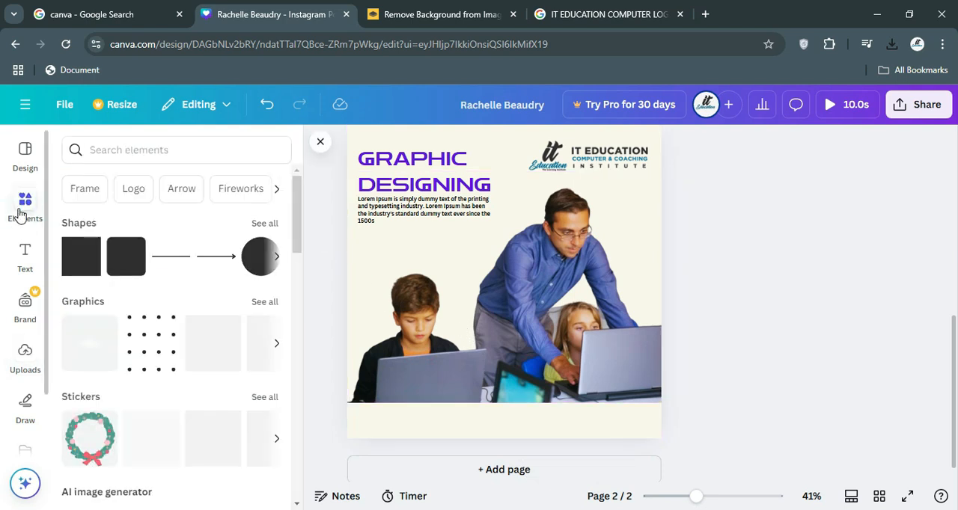
click(73, 256)
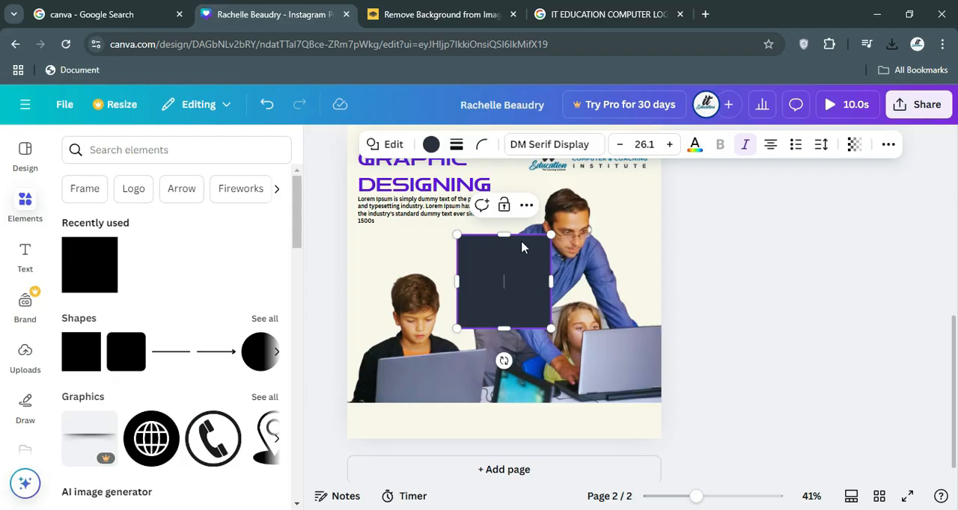
drag(522, 247, 389, 404)
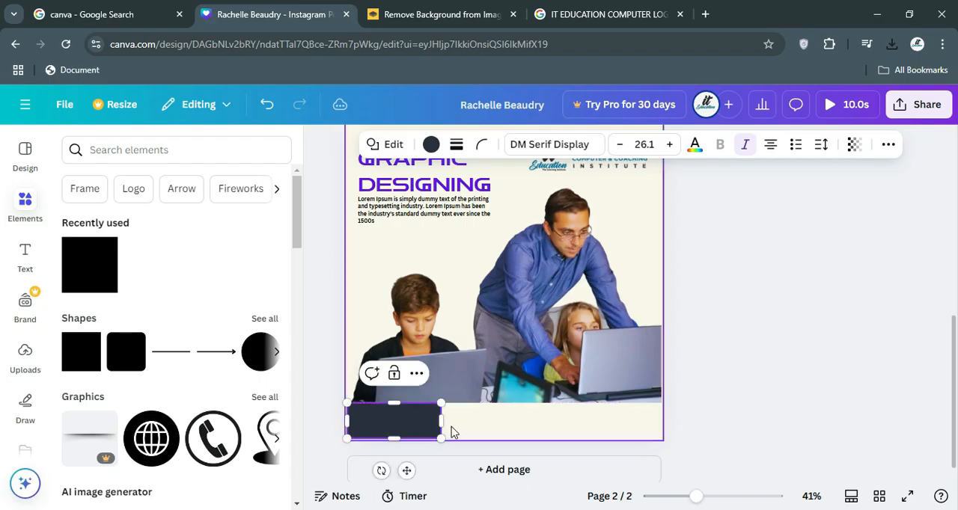
drag(441, 422, 664, 409)
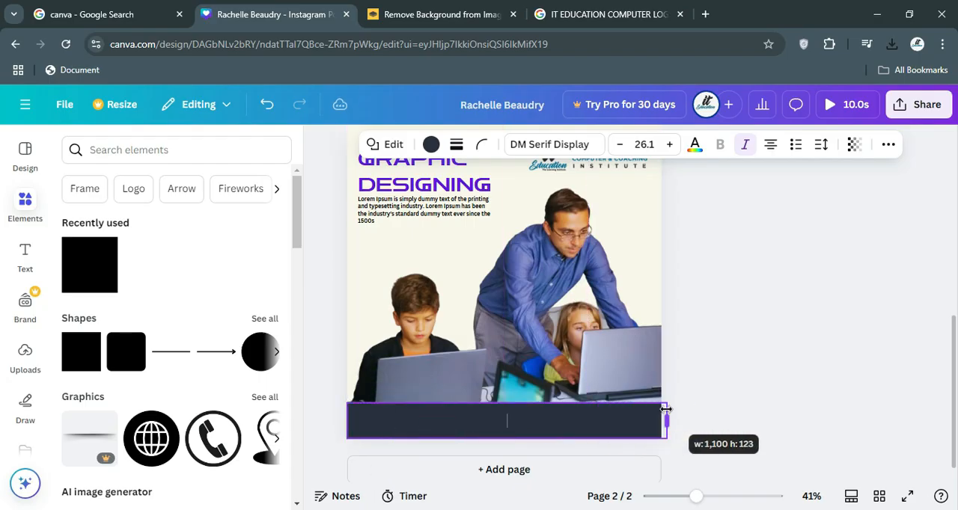
click(728, 389)
Try black, yellow and violet #5e17eb document colours and the photo's slate blue on the bottom band.
click(387, 429)
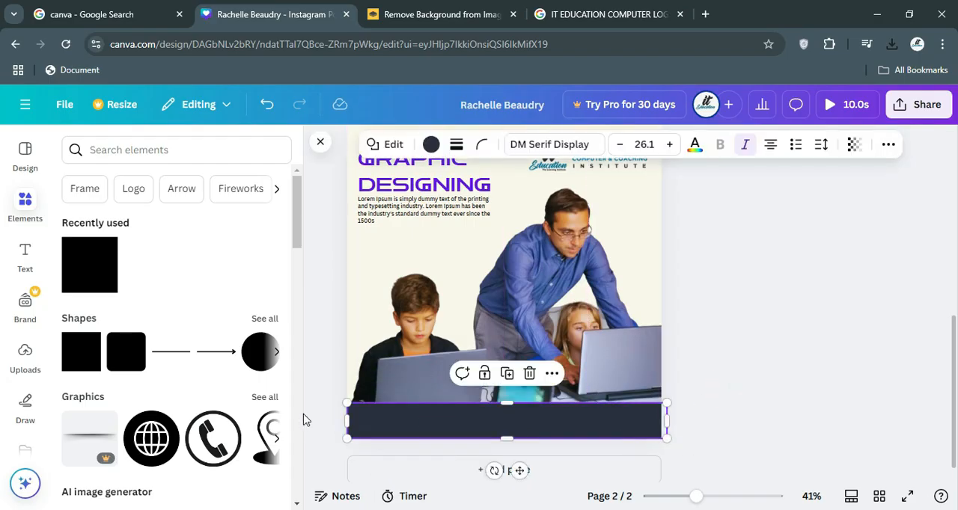
click(431, 144)
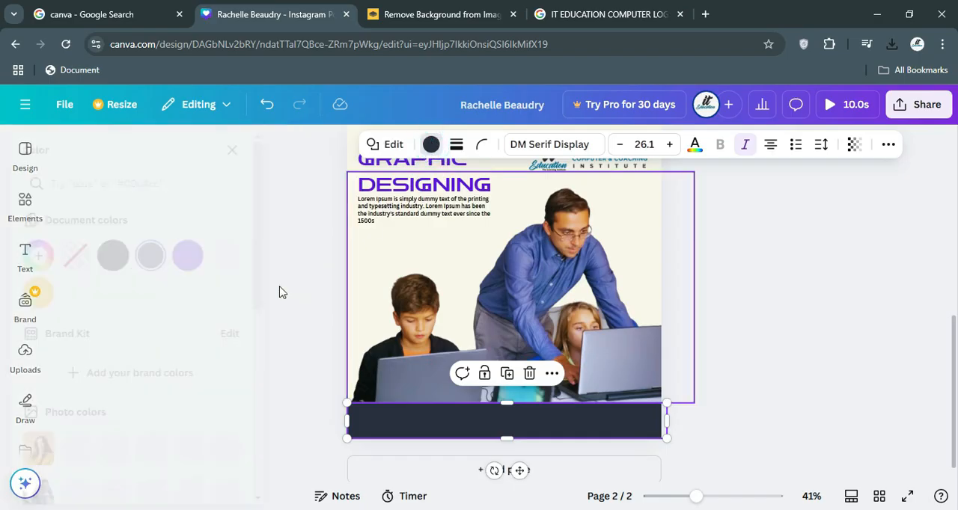
click(152, 256)
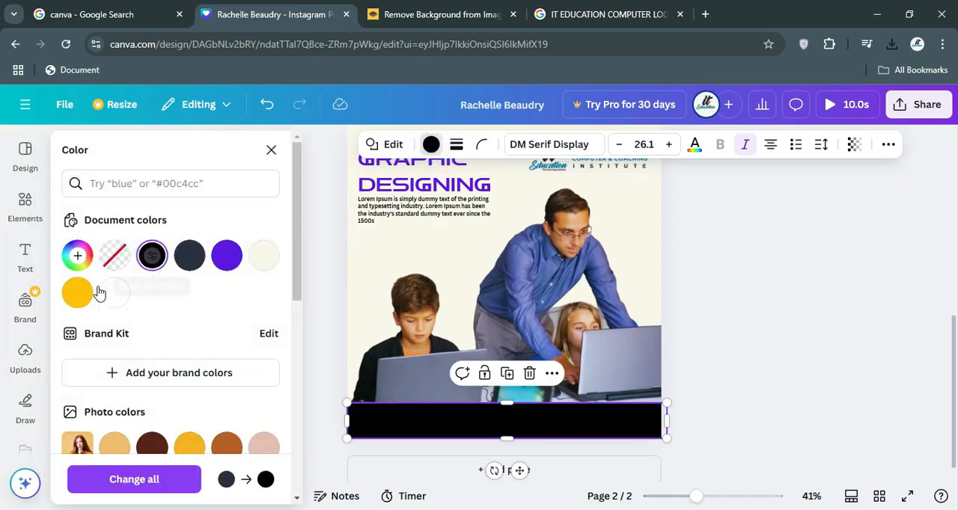
click(78, 292)
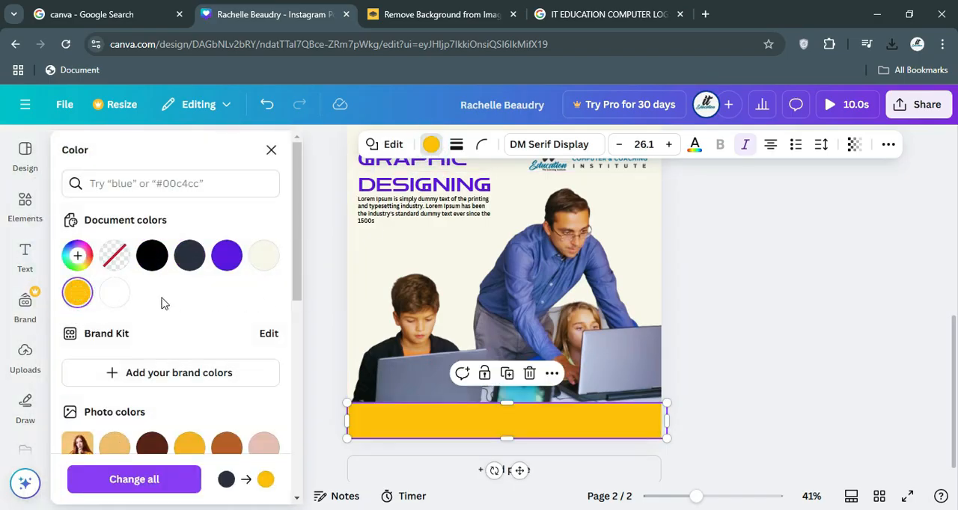
click(227, 258)
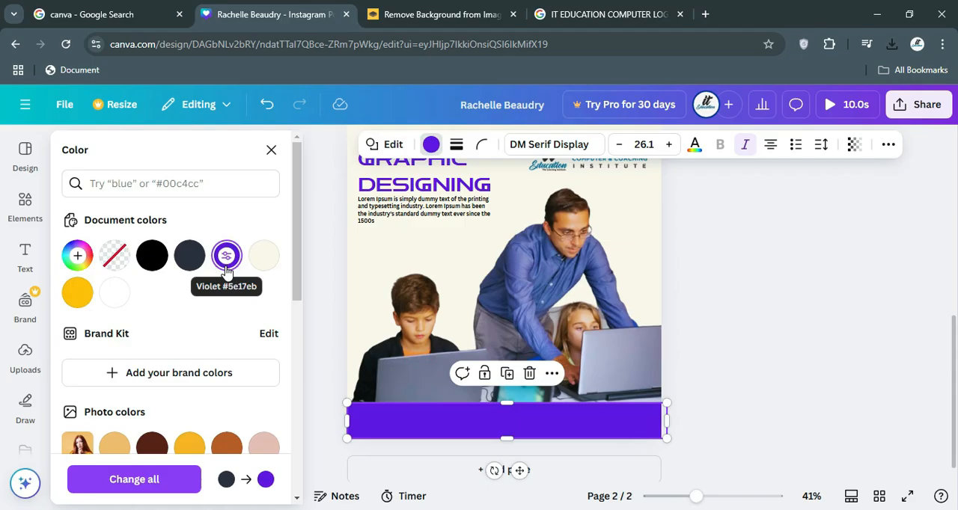
scroll(168, 419, down, 1)
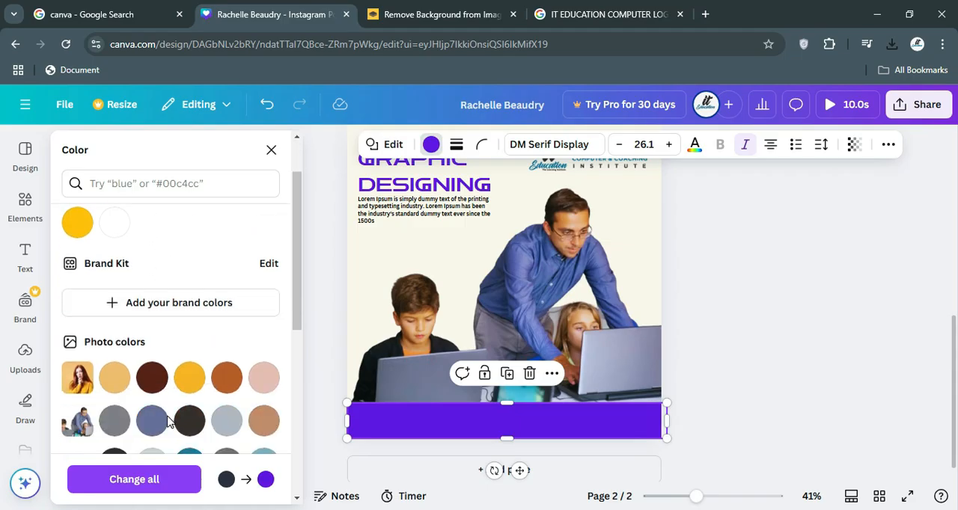
click(151, 420)
Fill the bottom band with the teal from the logo's photo colours and check it against the rest of page 2.
scroll(159, 417, down, 1)
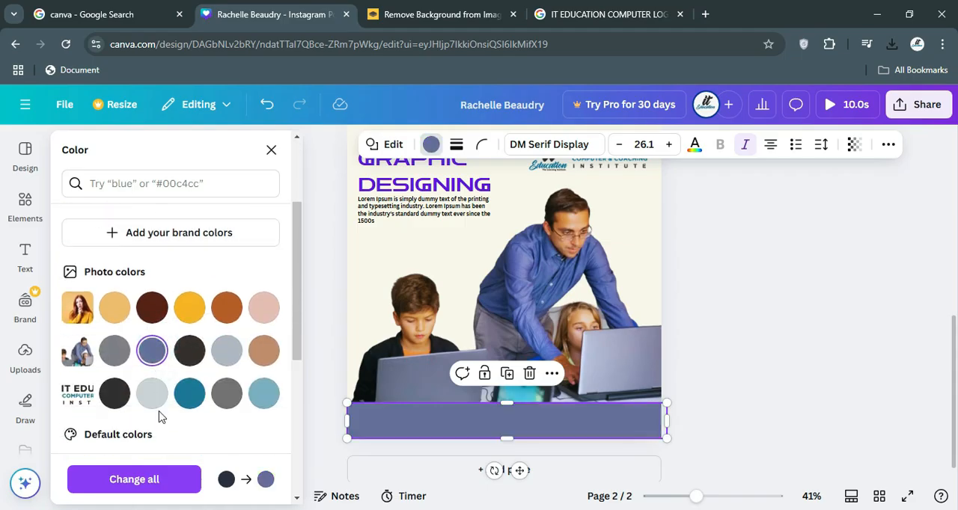
click(189, 393)
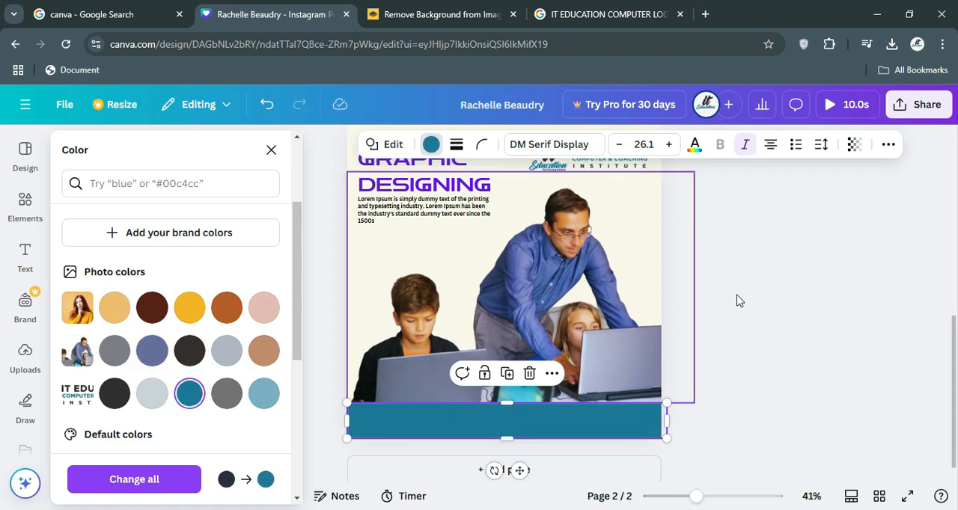
click(771, 282)
scroll(761, 295, up, 1)
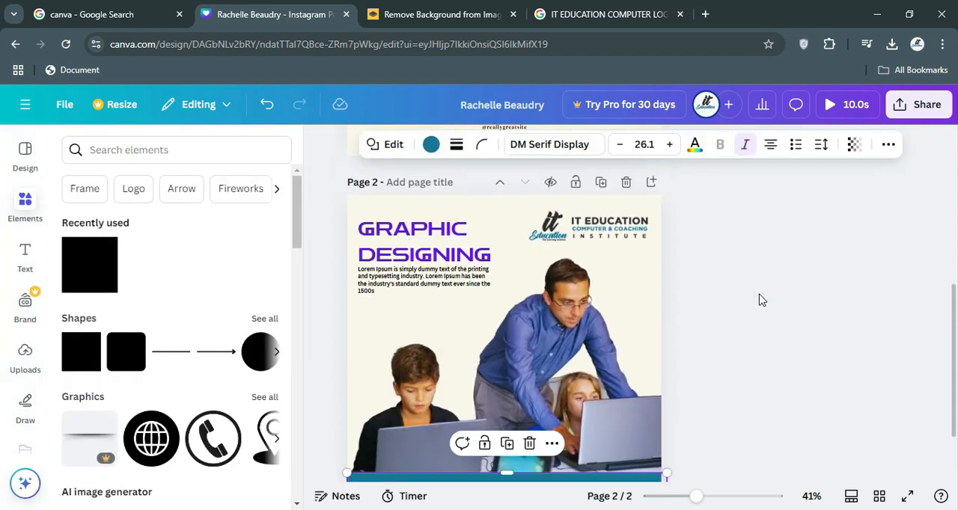
scroll(754, 308, down, 1)
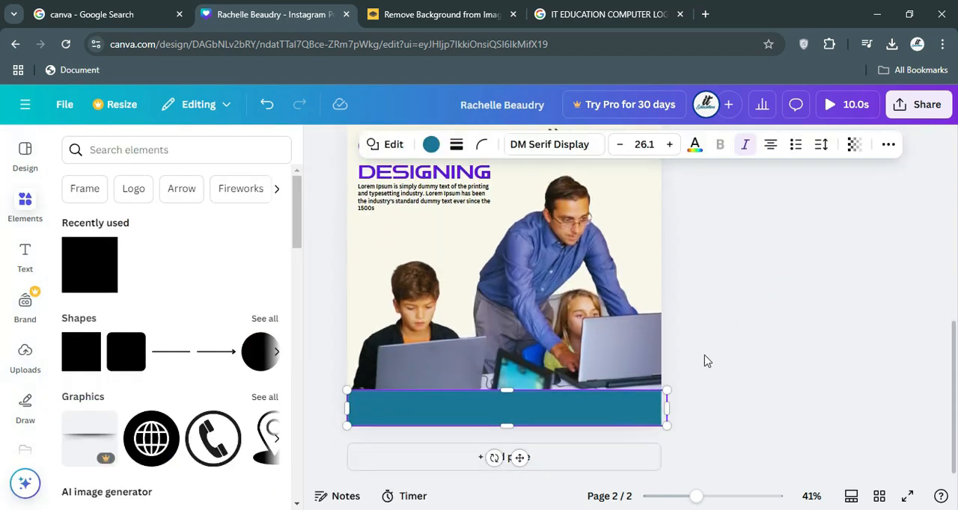
Try the corner rounding setting on page 2's teal bottom band.
click(317, 357)
click(416, 404)
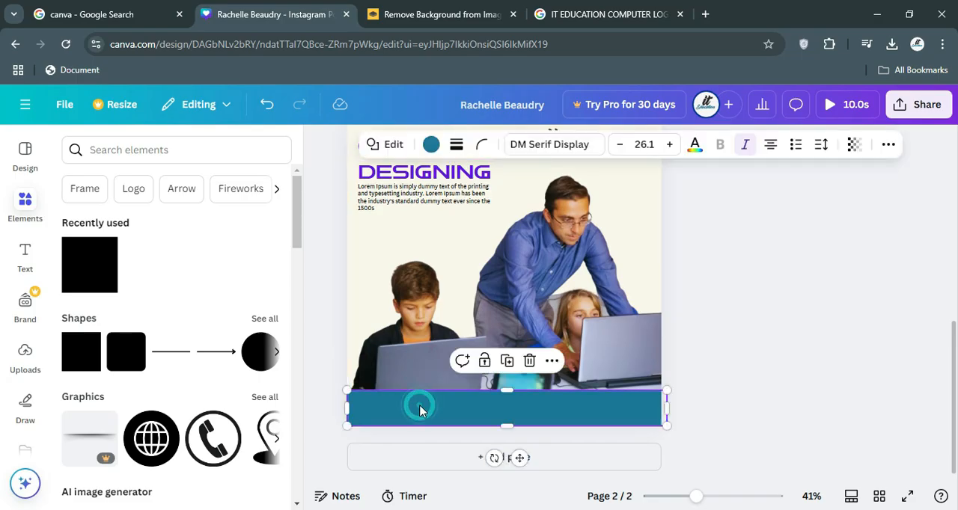
click(483, 147)
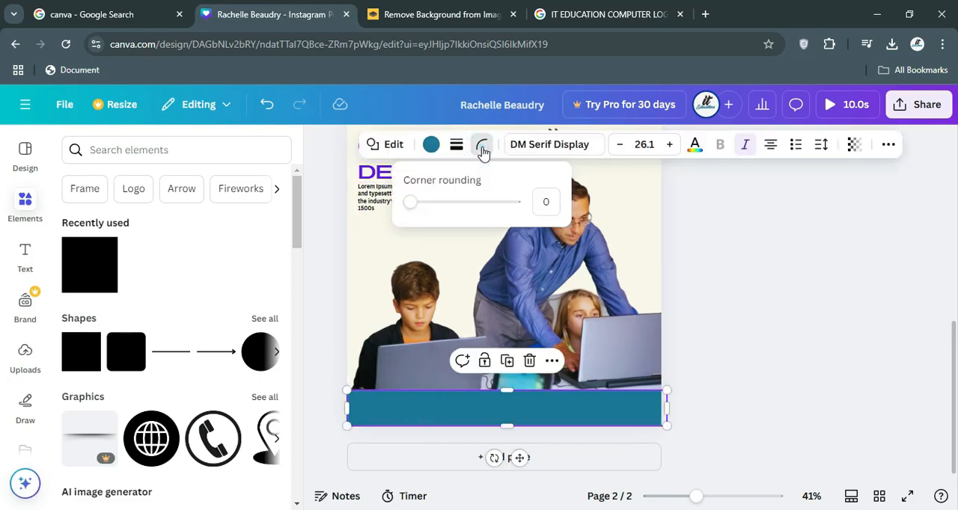
mouse_move(410, 203)
mouse_down()
mouse_move(540, 210)
mouse_move(408, 206)
mouse_up()
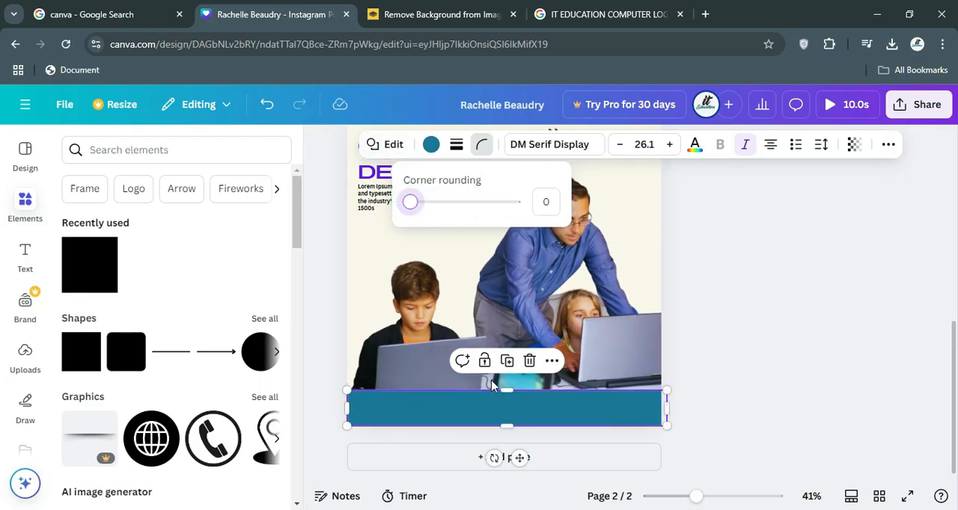
click(511, 408)
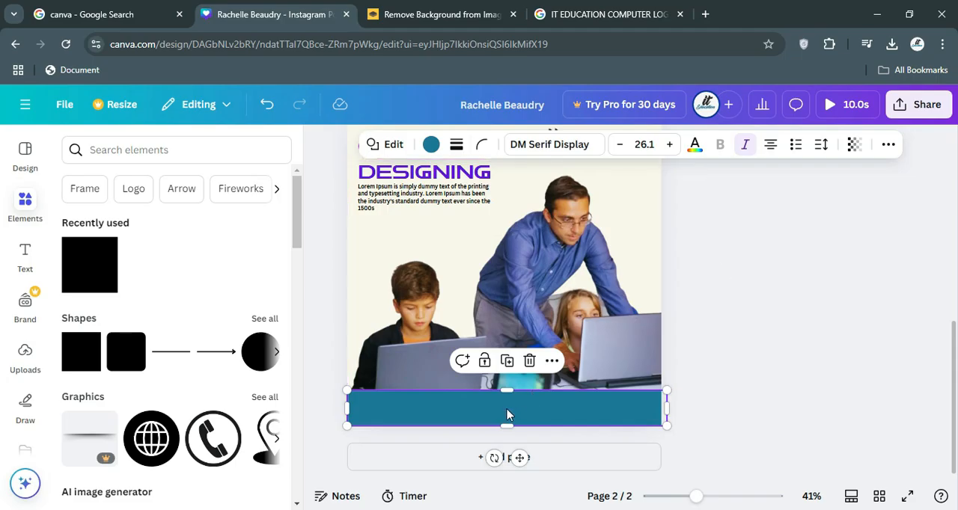
Stretch the left end of the teal bottom band slightly past page 2's left edge.
click(745, 361)
click(564, 421)
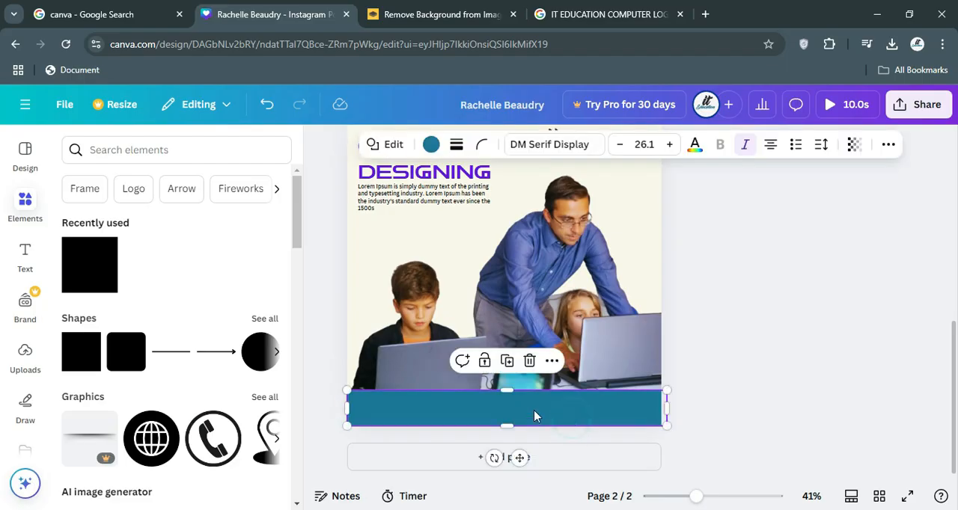
drag(350, 410, 334, 408)
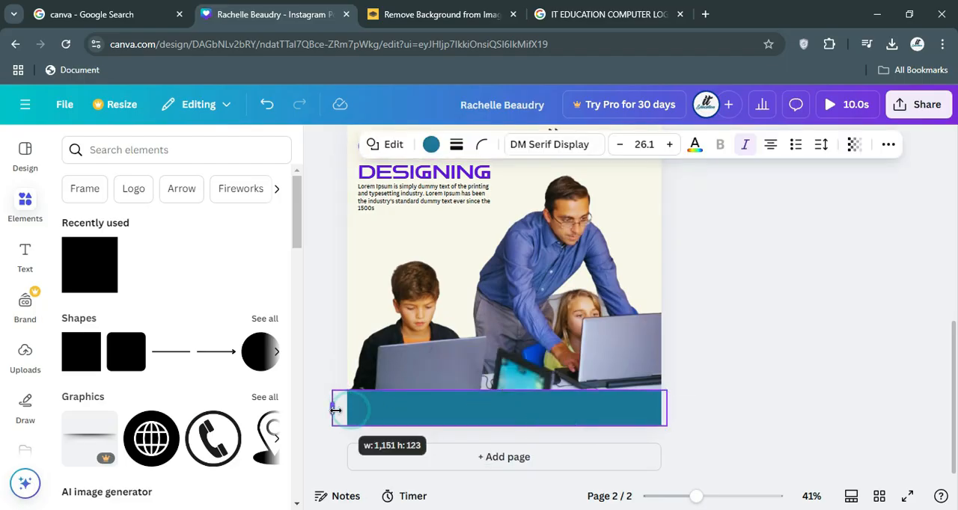
click(323, 357)
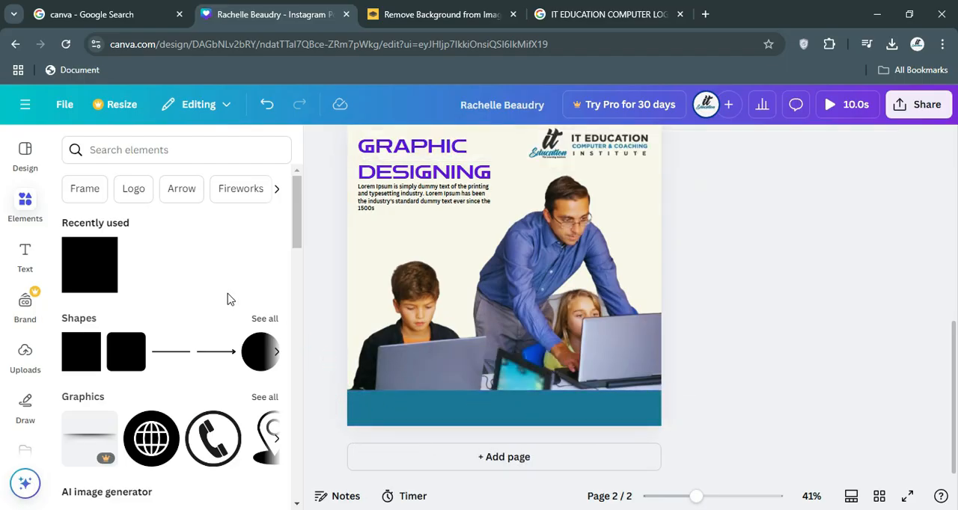
Search the elements library for "whatsapp icon" and list all matching graphics.
click(163, 152)
text(WJ)
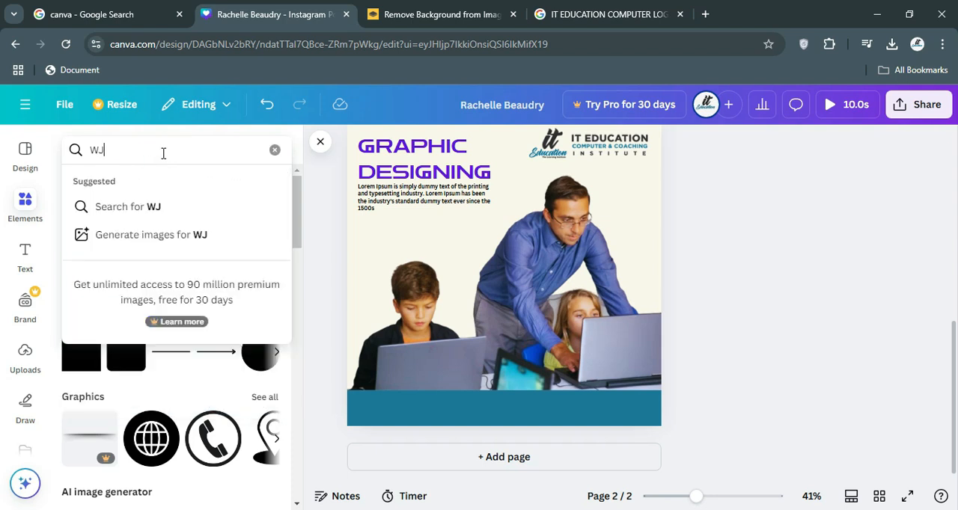
text(ATS)
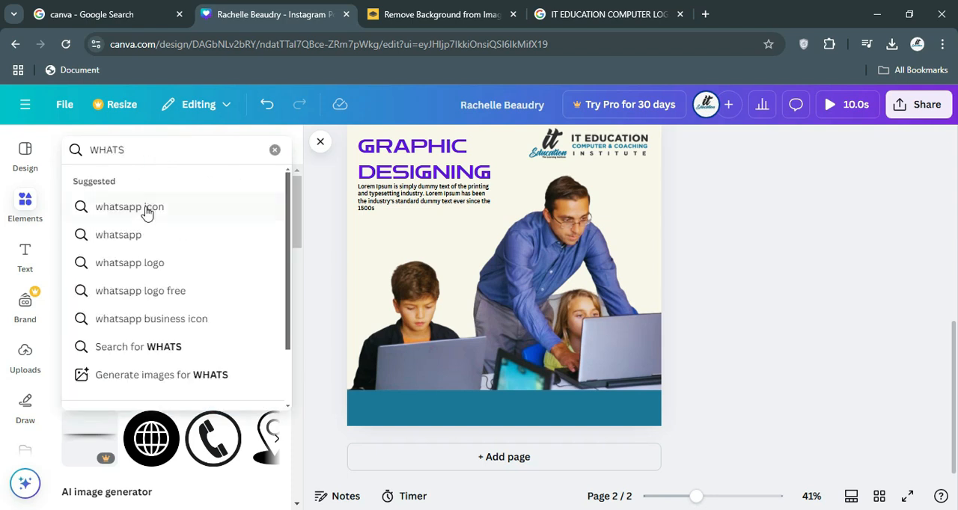
click(146, 212)
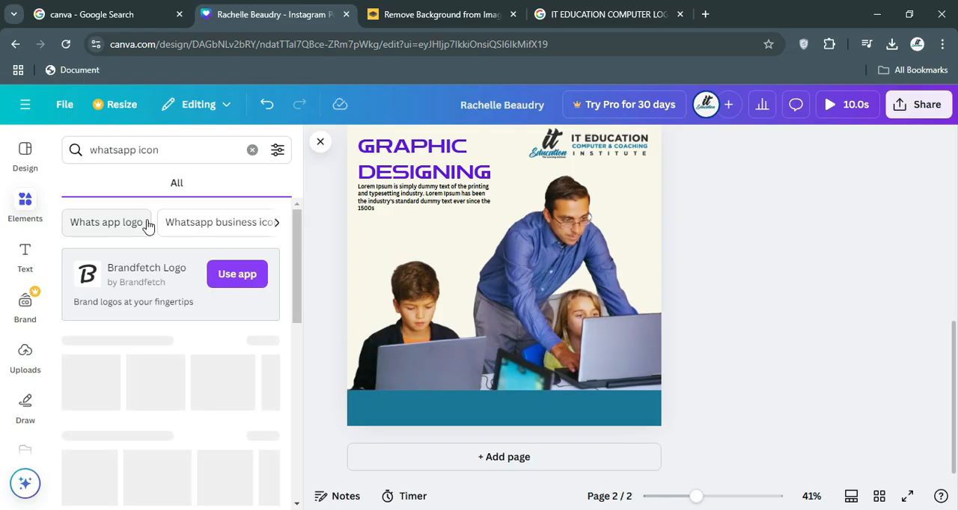
scroll(169, 324, down, 2)
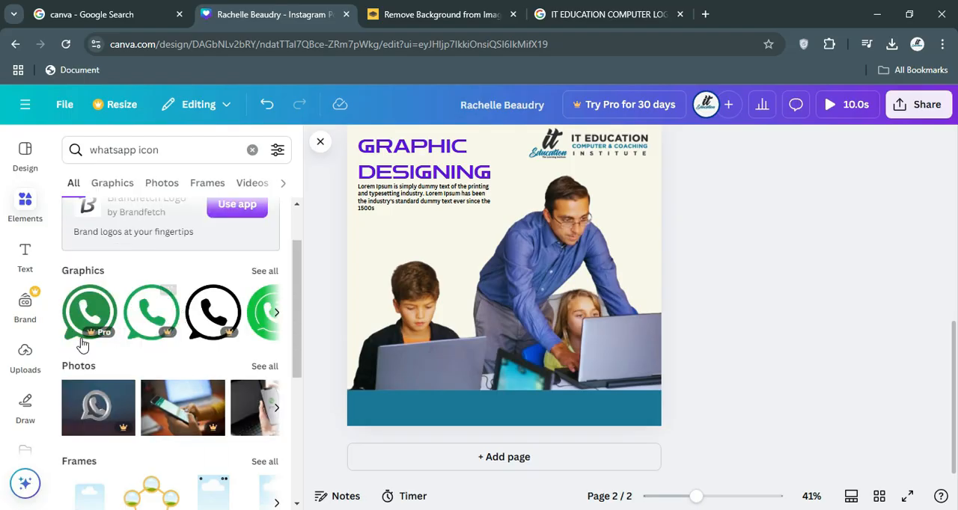
click(264, 272)
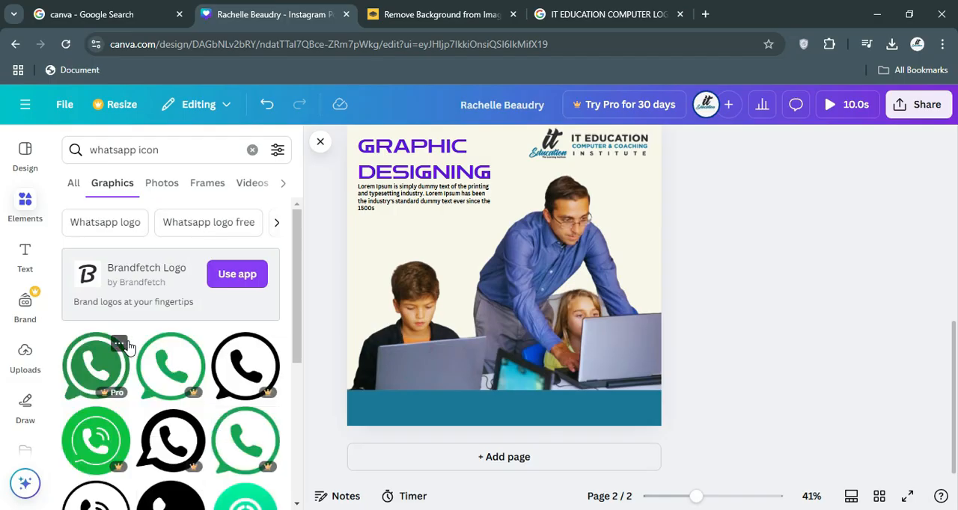
Look through the WhatsApp icon graphics for a suitable phone icon that is free to use.
scroll(128, 346, down, 3)
scroll(127, 346, down, 4)
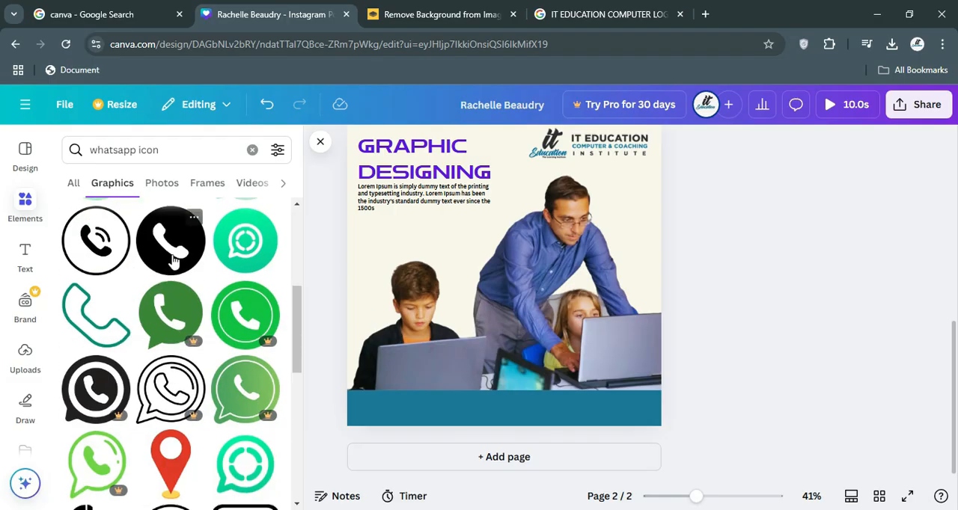
scroll(122, 267, down, 3)
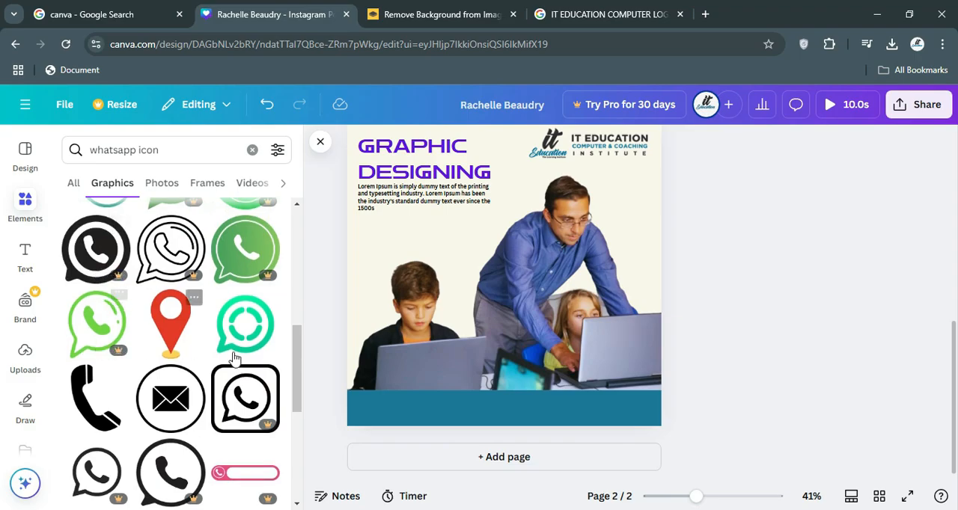
scroll(234, 359, down, 1)
scroll(234, 359, down, 4)
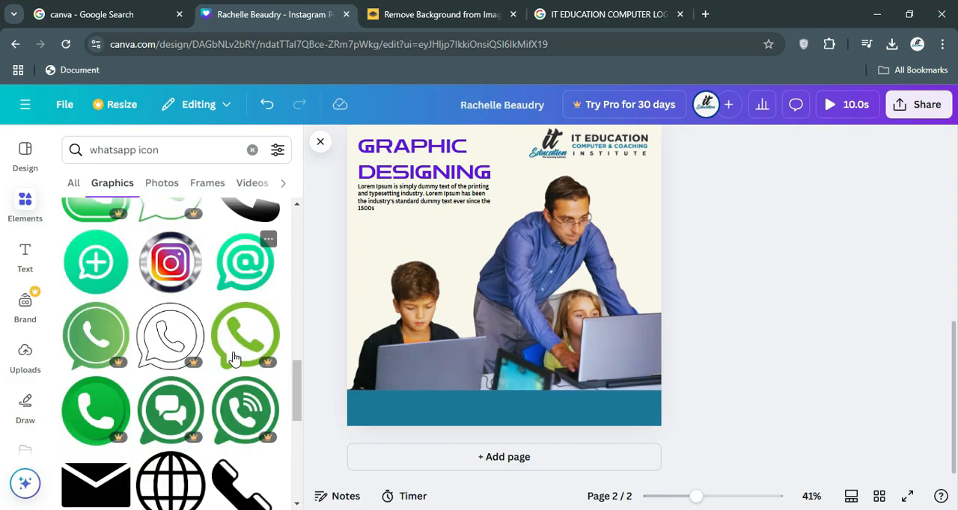
scroll(234, 359, down, 5)
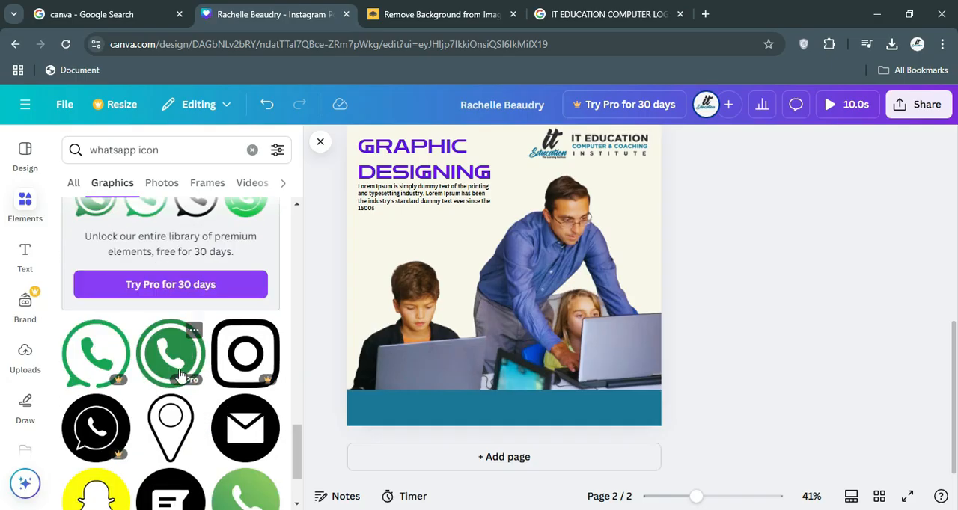
scroll(191, 352, down, 4)
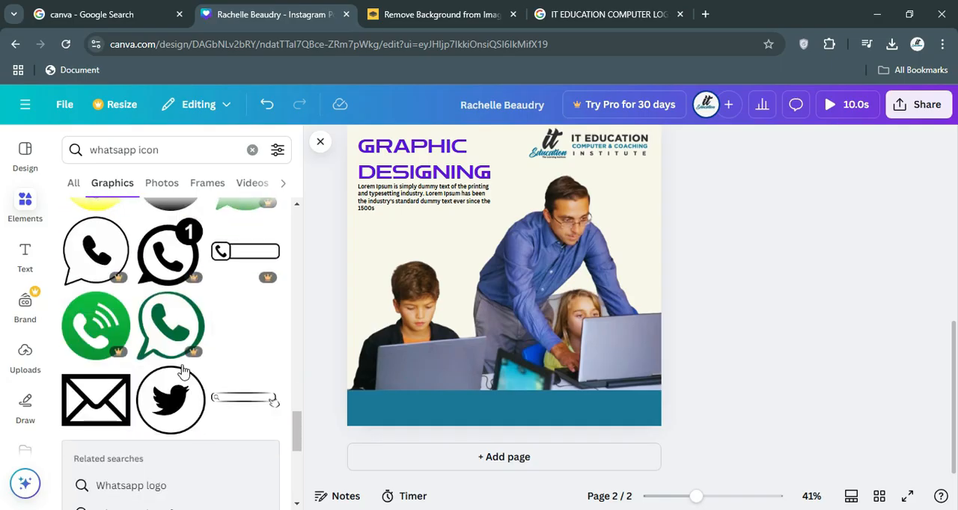
scroll(184, 369, down, 2)
scroll(183, 369, up, 4)
scroll(184, 370, up, 5)
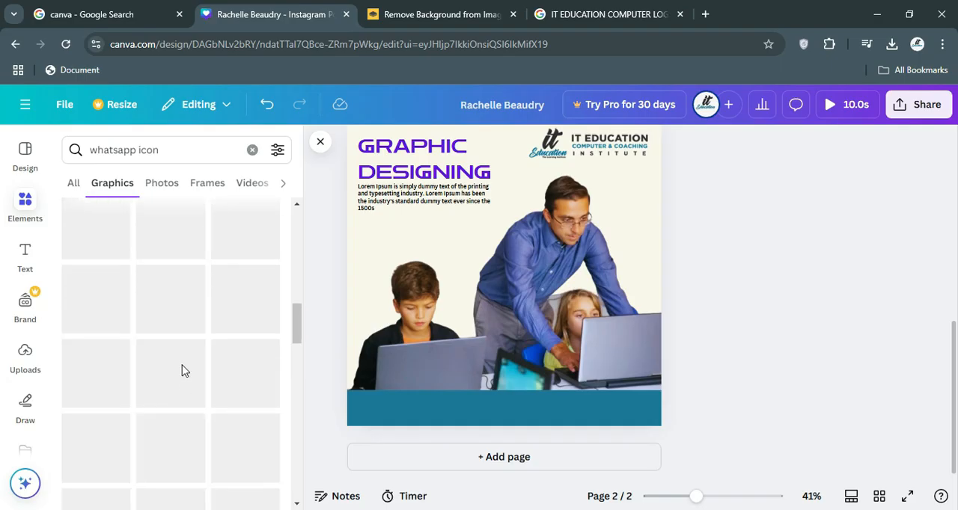
scroll(185, 370, down, 3)
scroll(184, 370, up, 3)
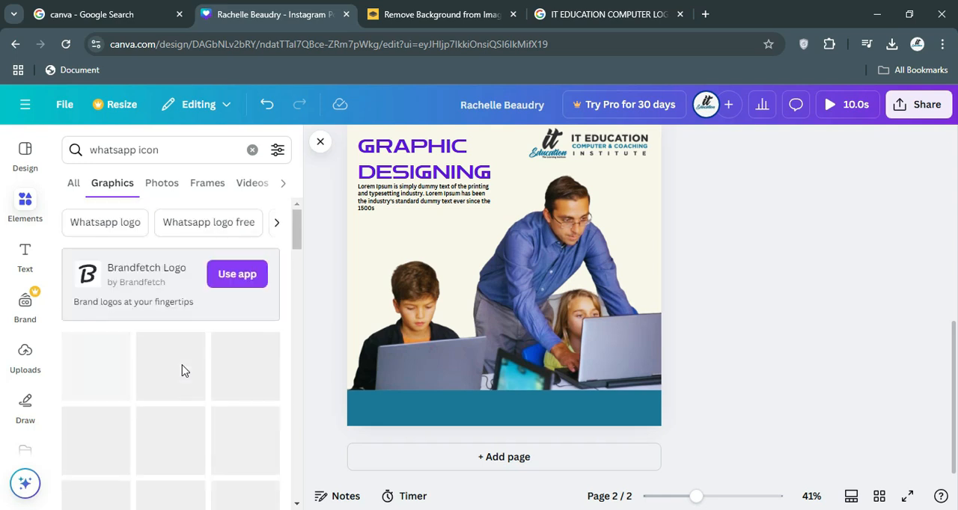
Add the free black circle graphic with a white phone handset to page 2, over the teal band.
scroll(184, 370, down, 3)
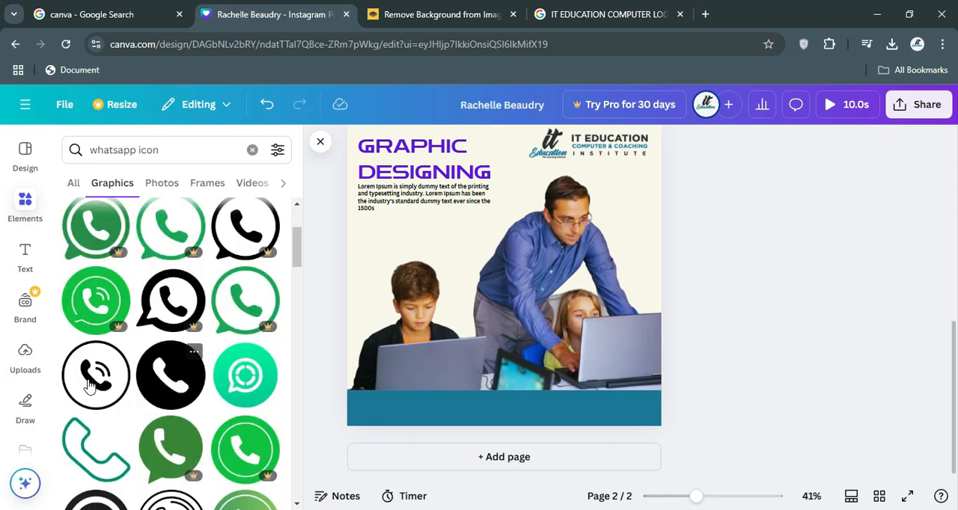
drag(163, 378, 449, 408)
drag(449, 359, 449, 332)
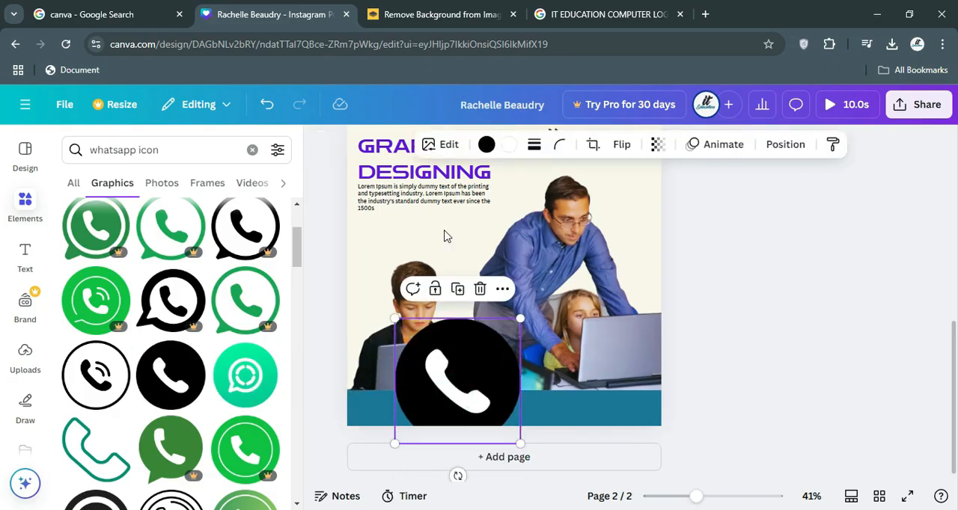
Recolour the phone icon's black circle to a custom green, #20B62A.
click(487, 144)
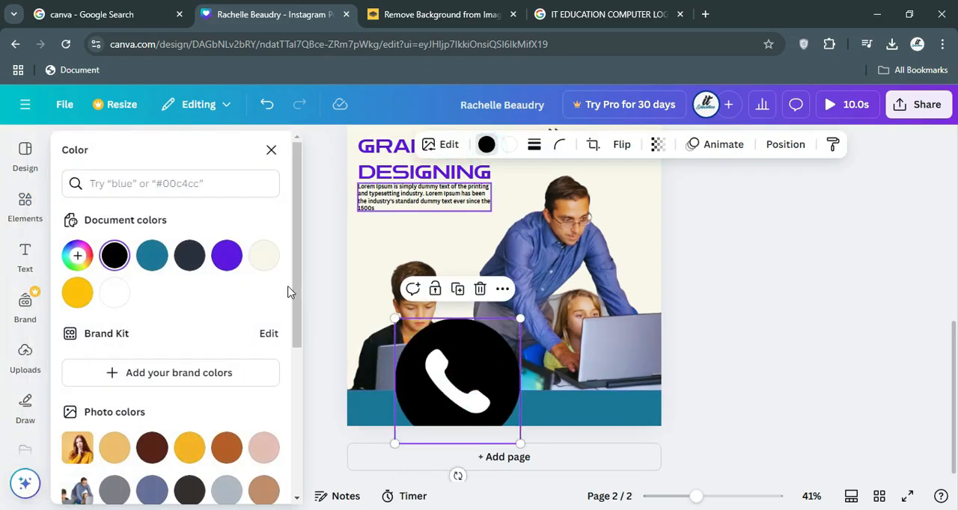
click(78, 257)
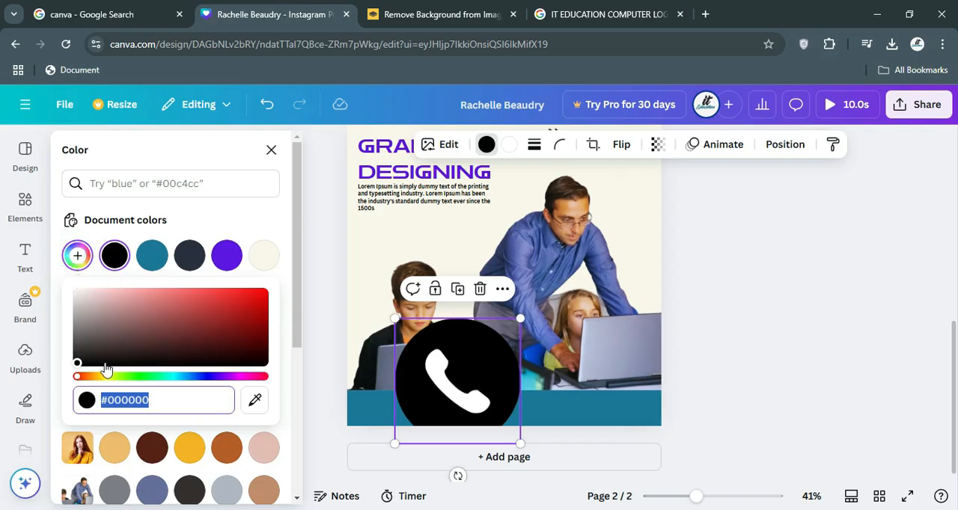
drag(118, 377, 141, 377)
drag(180, 331, 234, 310)
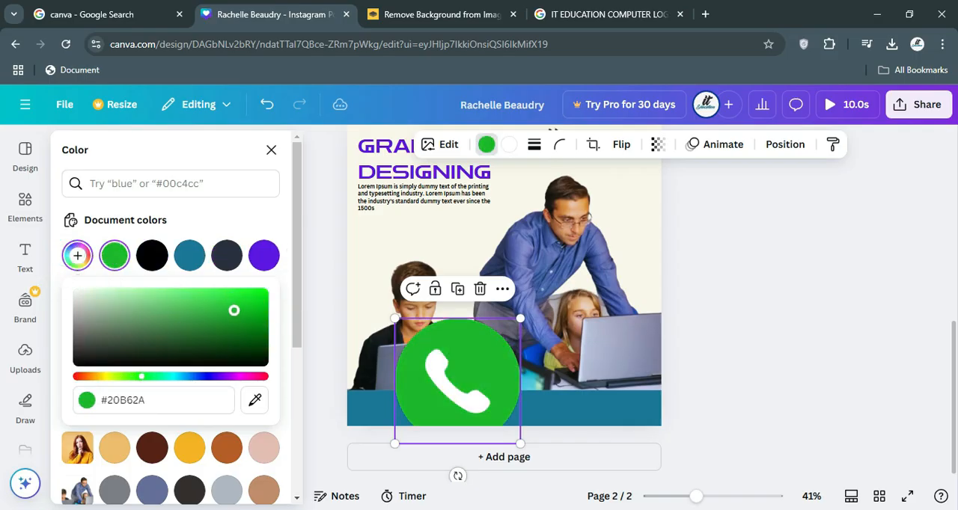
click(270, 149)
click(271, 150)
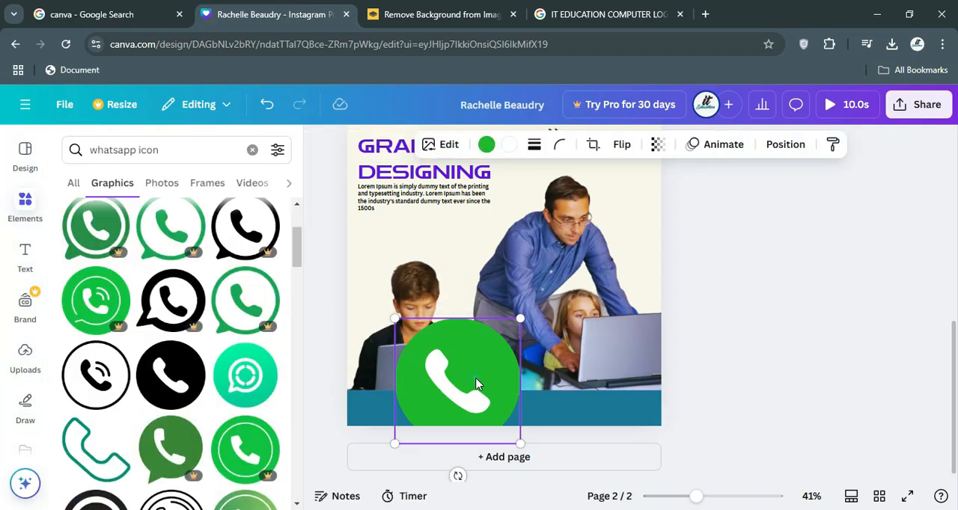
Shrink the green phone icon to fit inside the teal band and place it at the band's left end, vertically centred.
drag(474, 377, 444, 358)
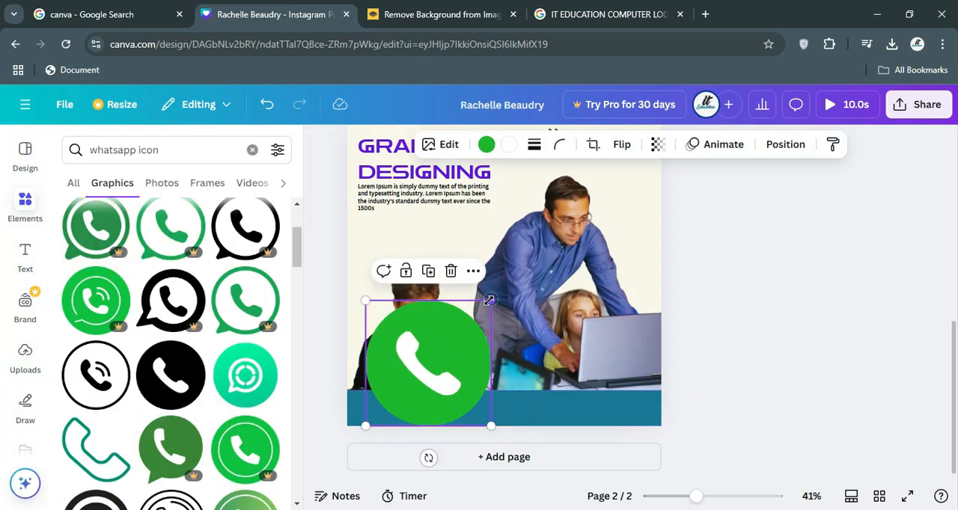
drag(491, 301, 368, 416)
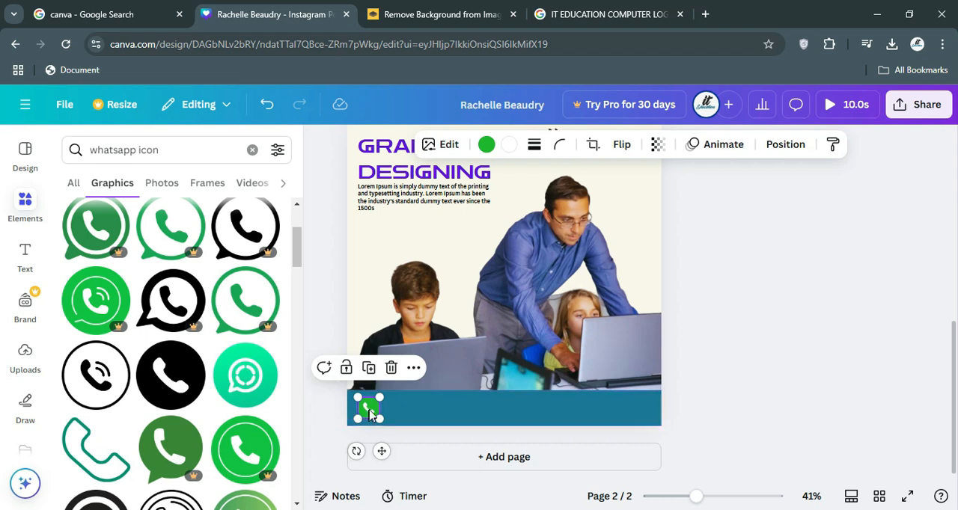
drag(374, 414, 369, 408)
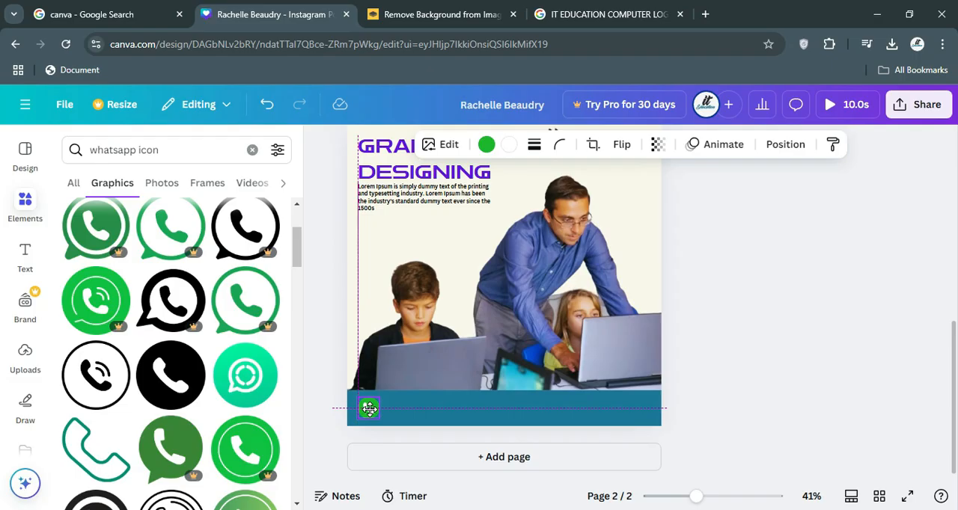
click(363, 422)
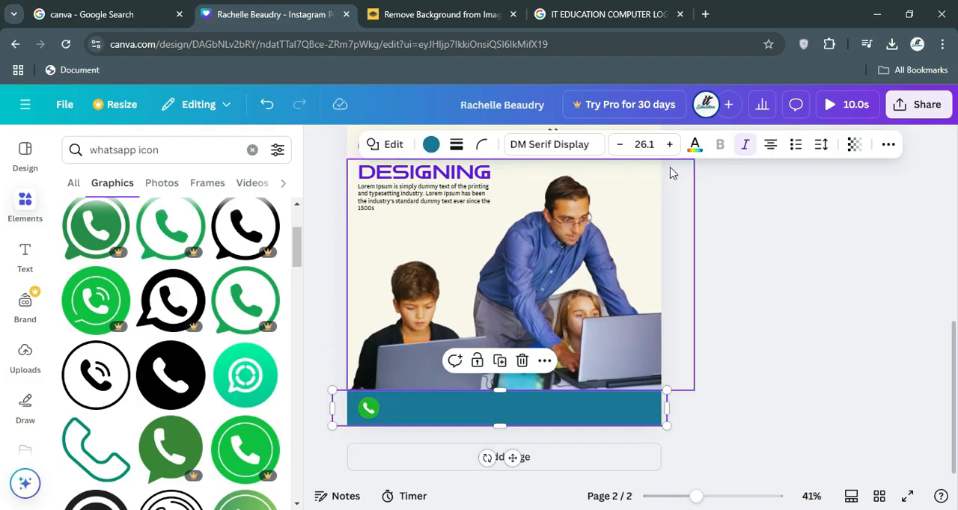
Add a subheading to page 2 containing the WhatsApp contact phone number with its country code.
click(29, 254)
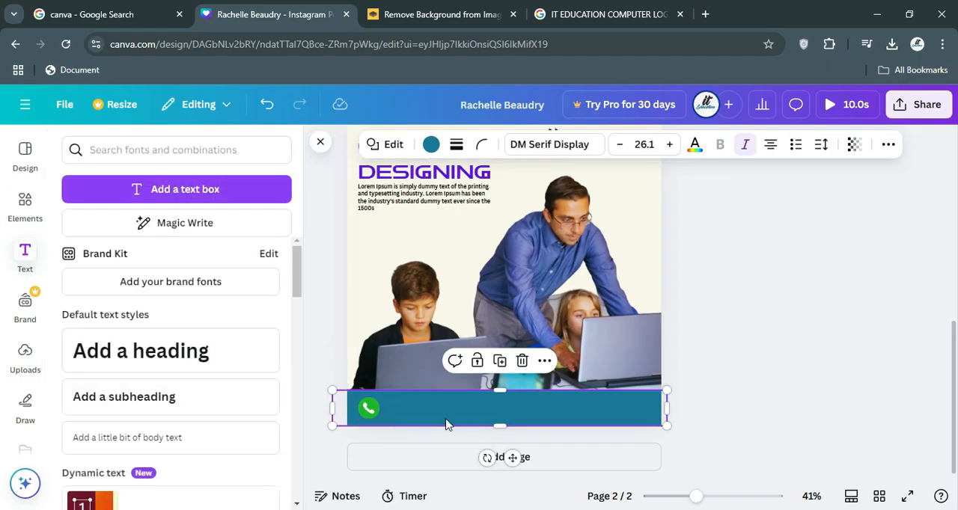
click(107, 402)
text(03016)
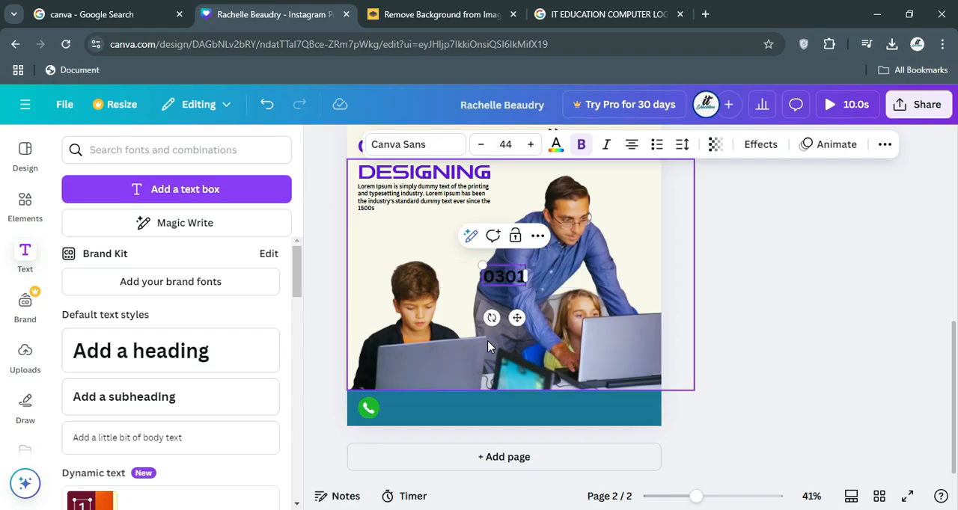
key(BackSpace)
key(BackSpace)
key(BackSpace)
key(BackSpace)
key(BackSpace)
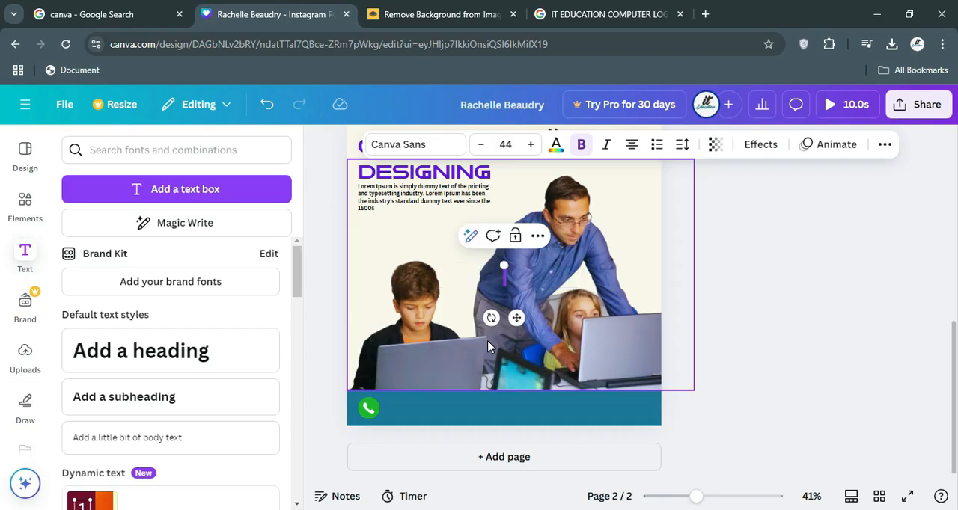
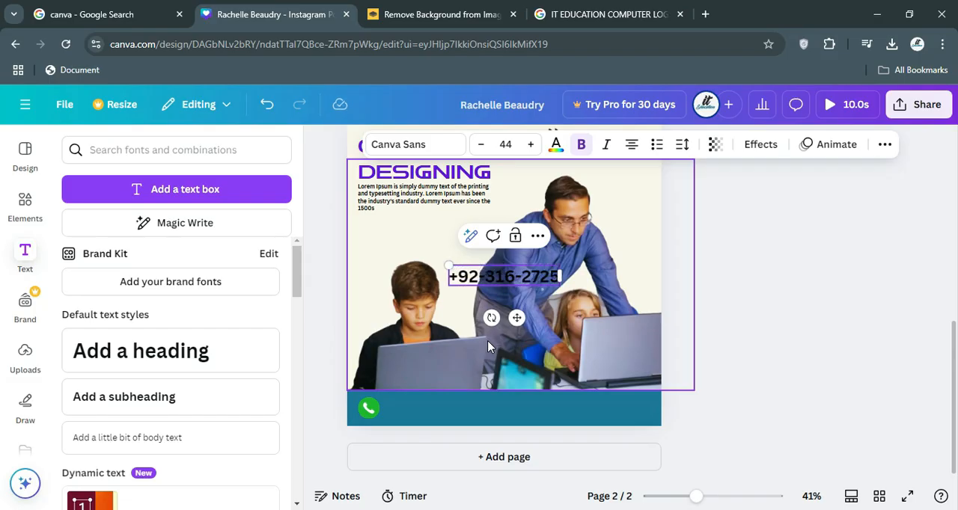
Move the phone number into the teal band beside the green phone icon and recolour its text to the document's off-white.
click(322, 284)
drag(469, 286, 421, 410)
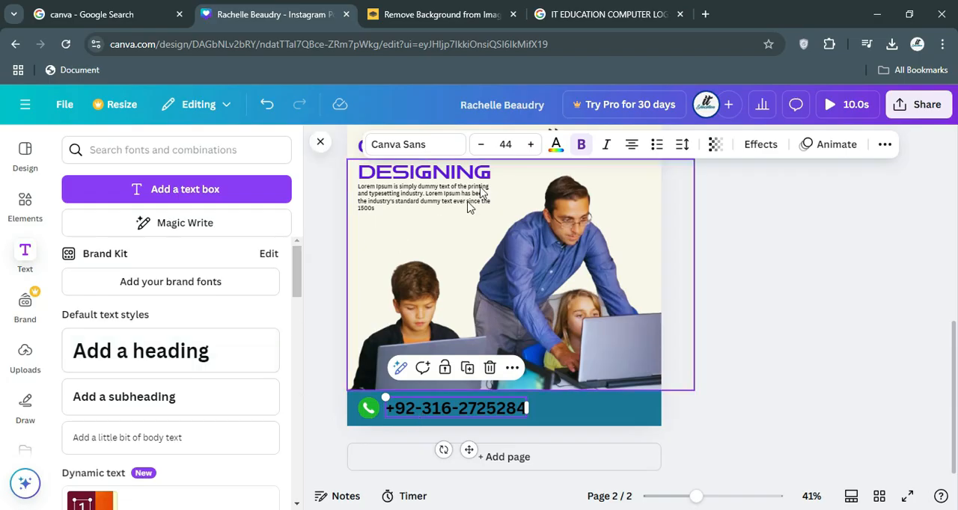
click(560, 148)
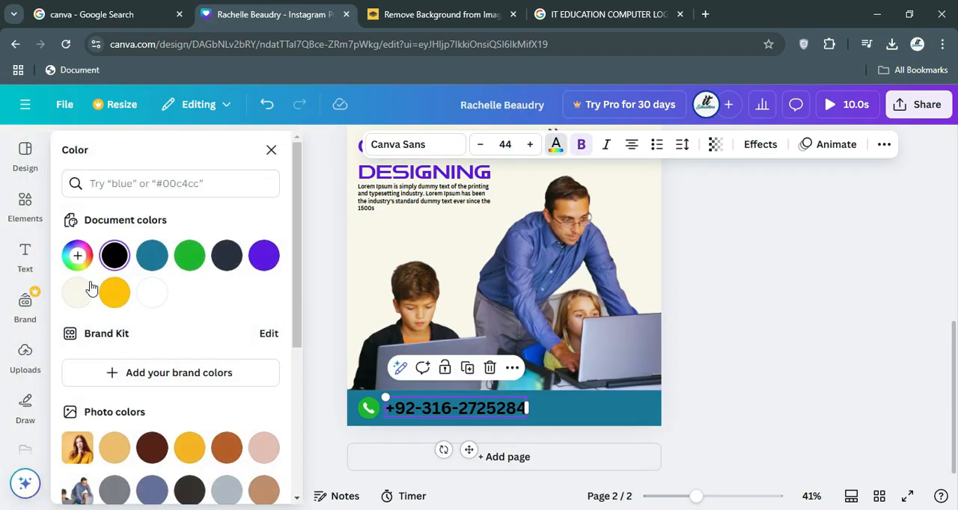
click(82, 296)
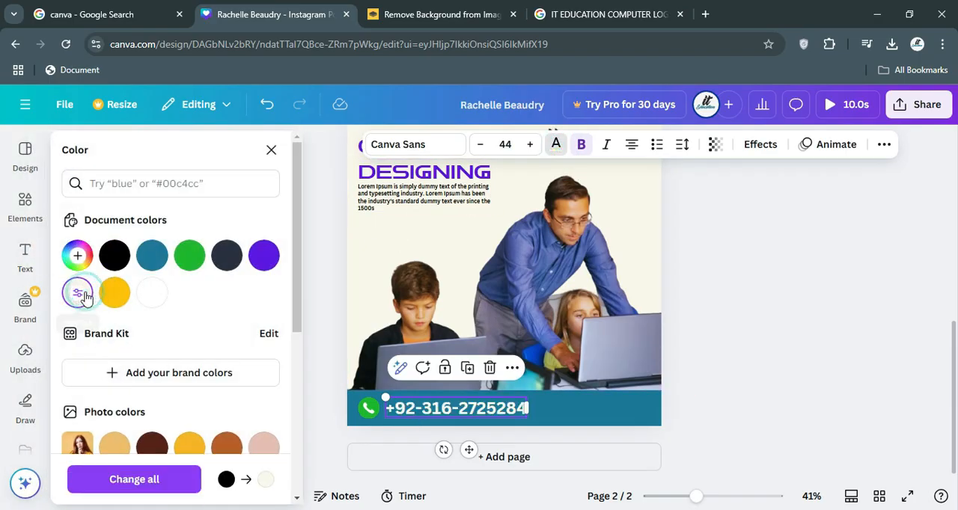
click(319, 371)
Select the phone icon and phone number together and centre them horizontally in the teal band.
click(369, 408)
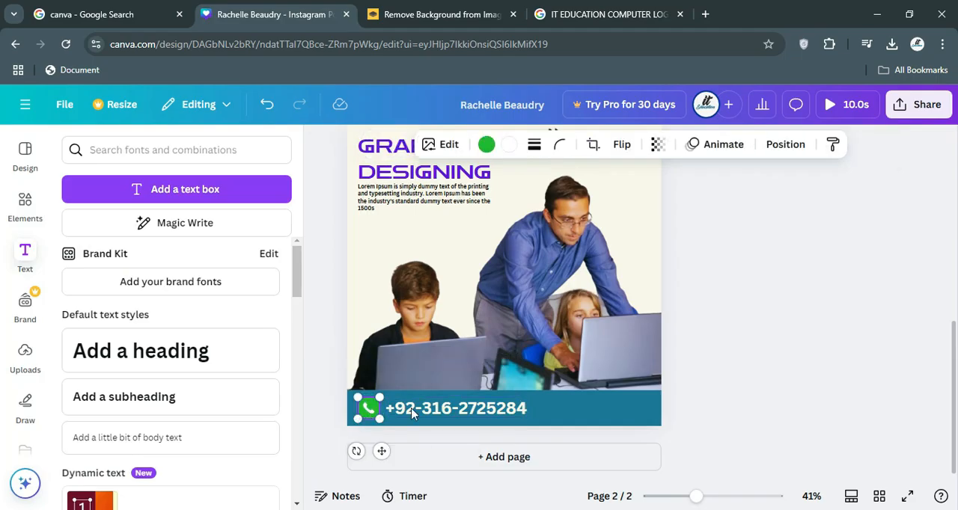
shift+click(410, 413)
drag(410, 414, 473, 409)
click(322, 368)
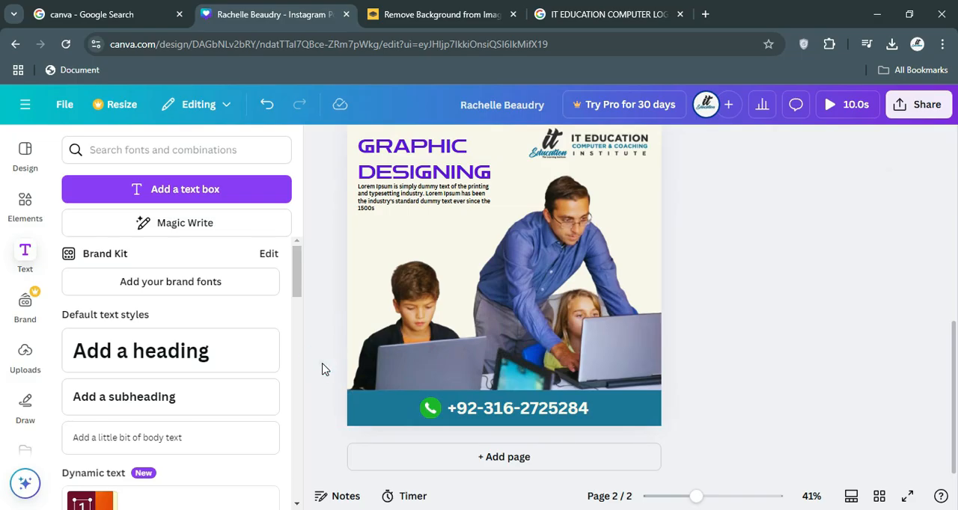
Look through the design's sharing options, including the collaboration link access levels and the people with access.
scroll(322, 369, up, 1)
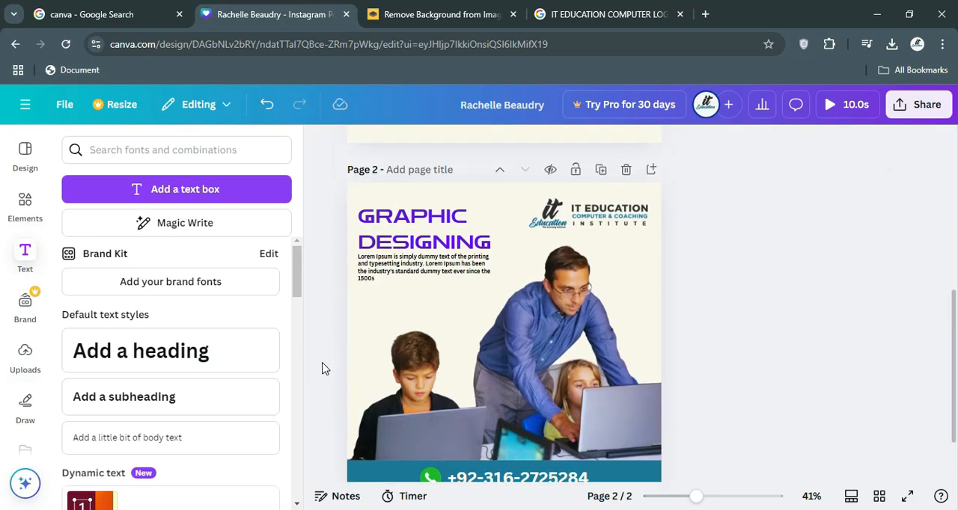
click(358, 193)
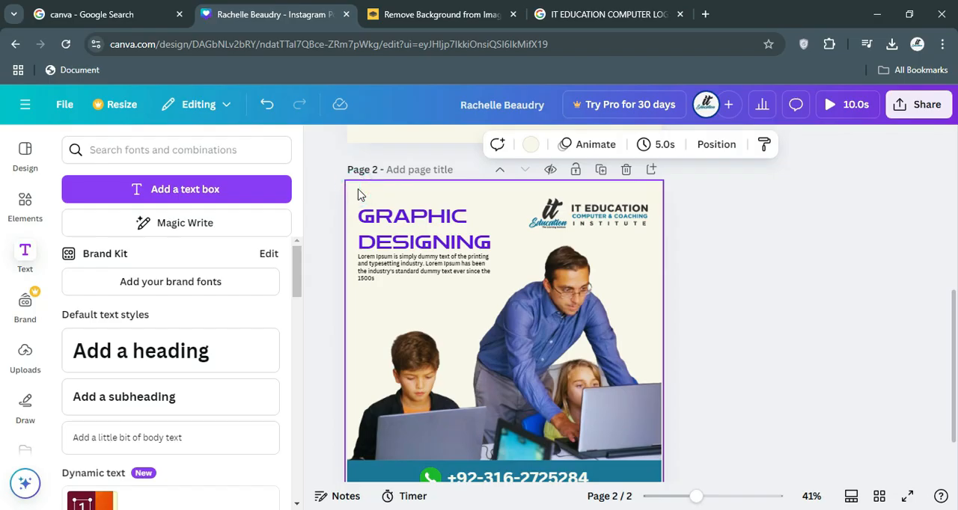
click(903, 106)
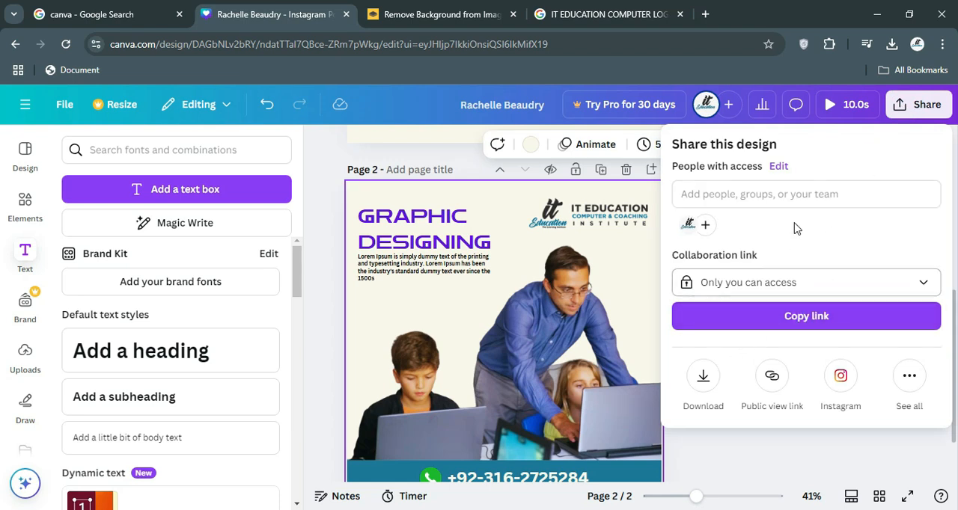
click(797, 285)
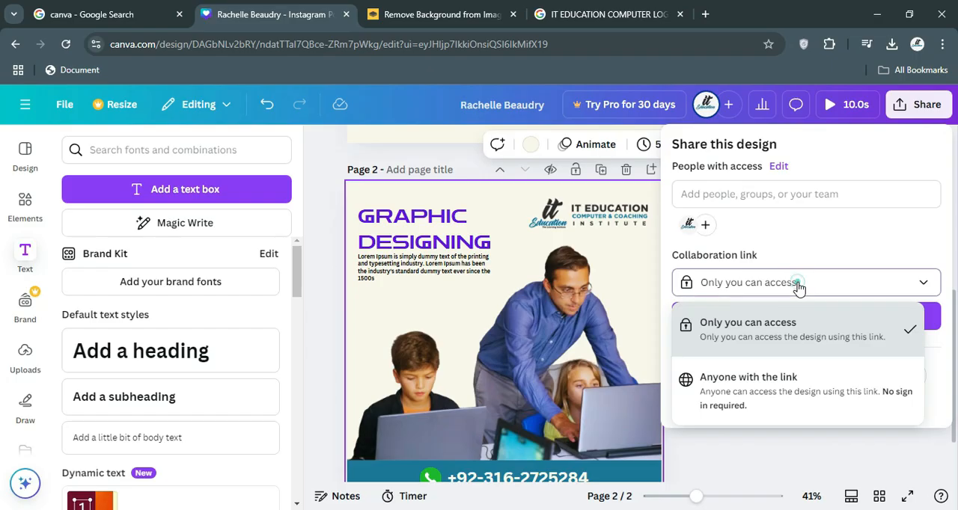
click(795, 282)
click(688, 194)
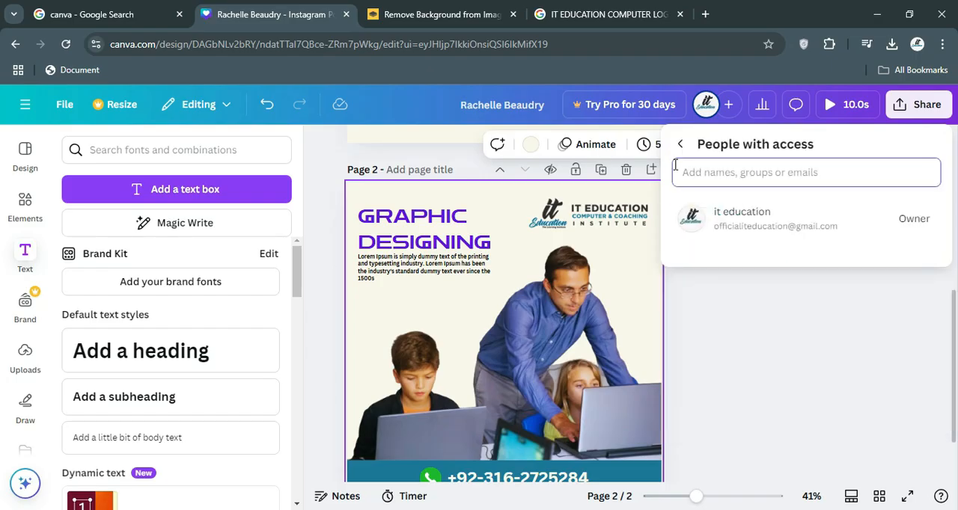
click(679, 145)
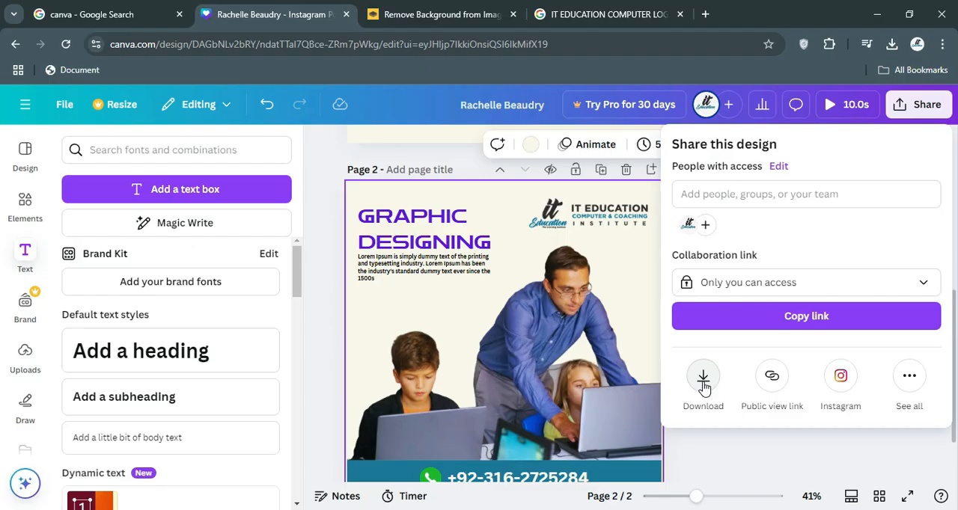
Download all pages of the design as JPG and check the file in the browser's downloads.
click(703, 380)
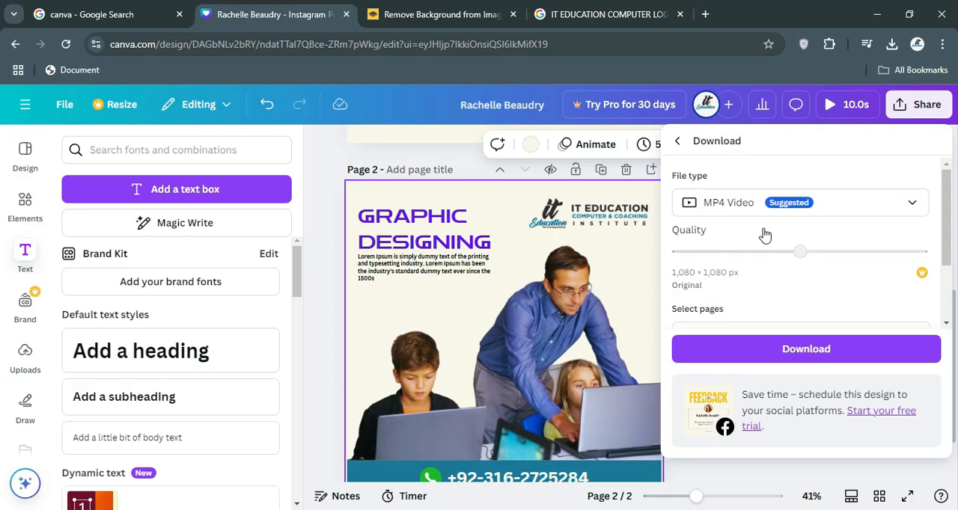
click(879, 210)
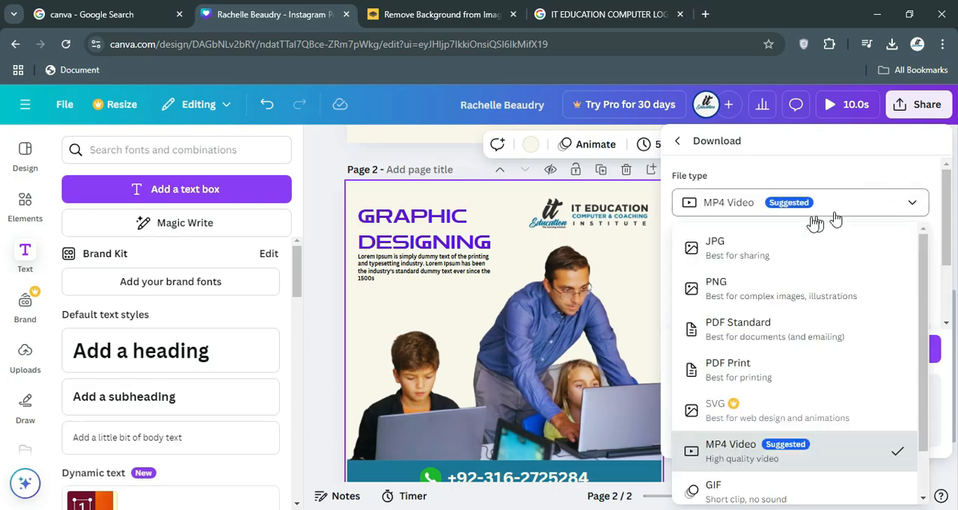
click(726, 247)
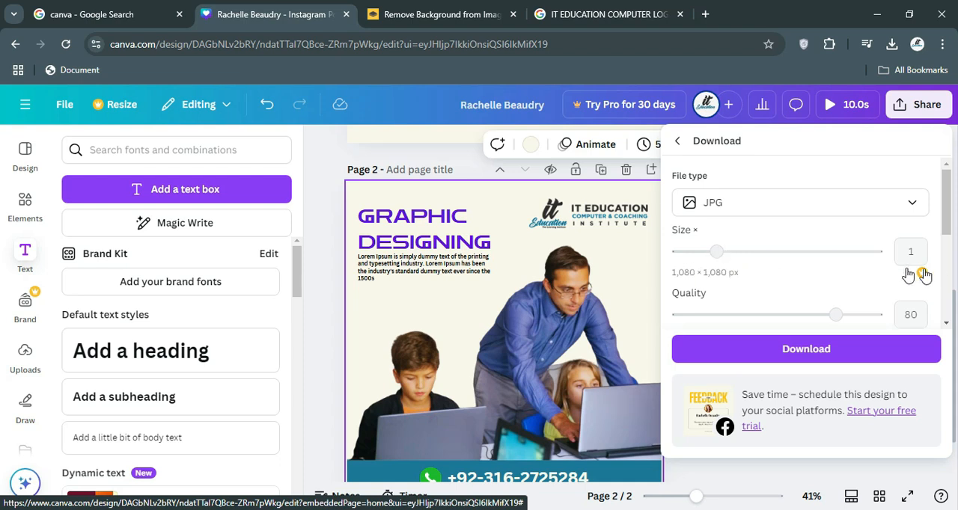
click(796, 357)
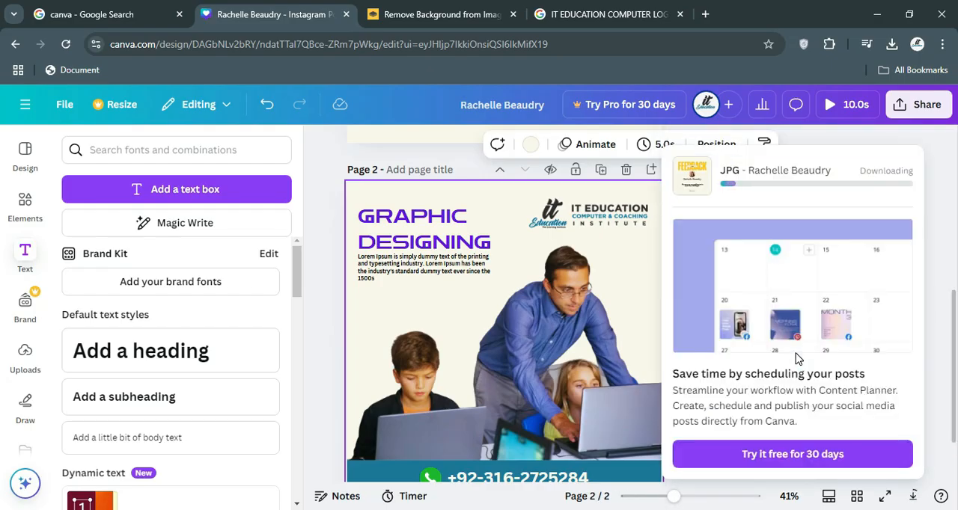
mouse_move(689, 190)
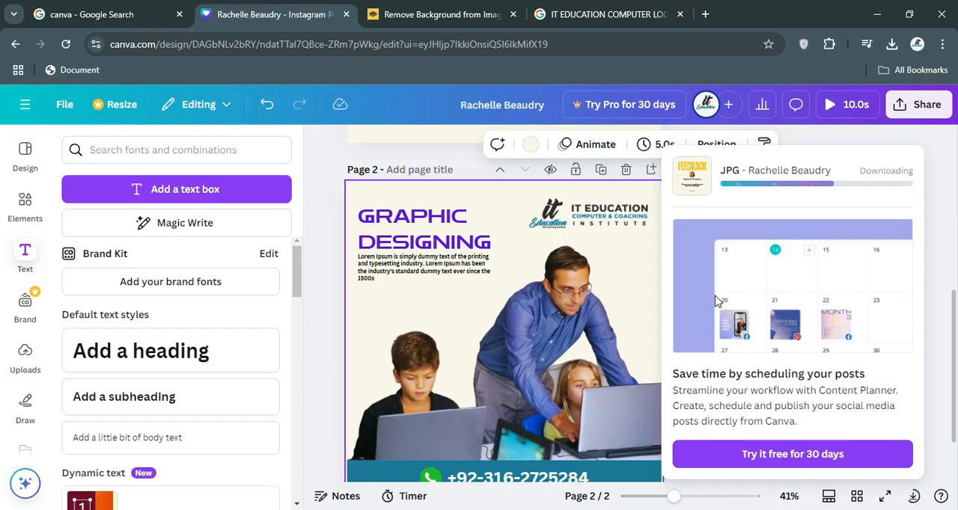
click(891, 45)
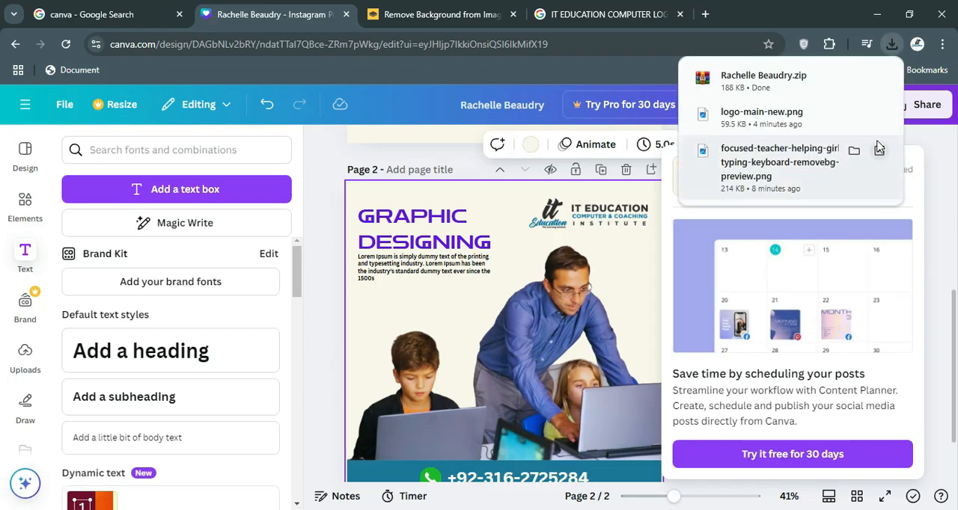
click(931, 142)
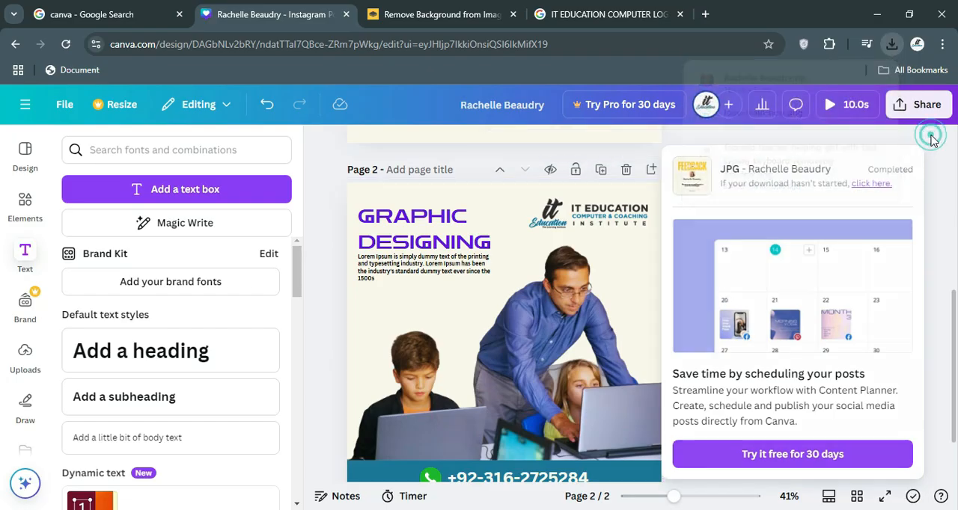
click(922, 136)
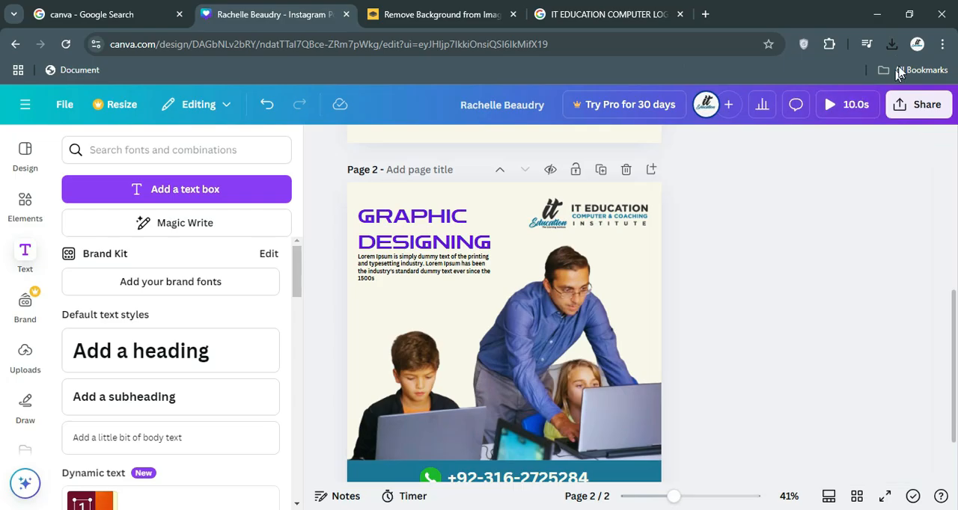
Start another download of the design with JPG as the file type.
click(921, 106)
click(702, 381)
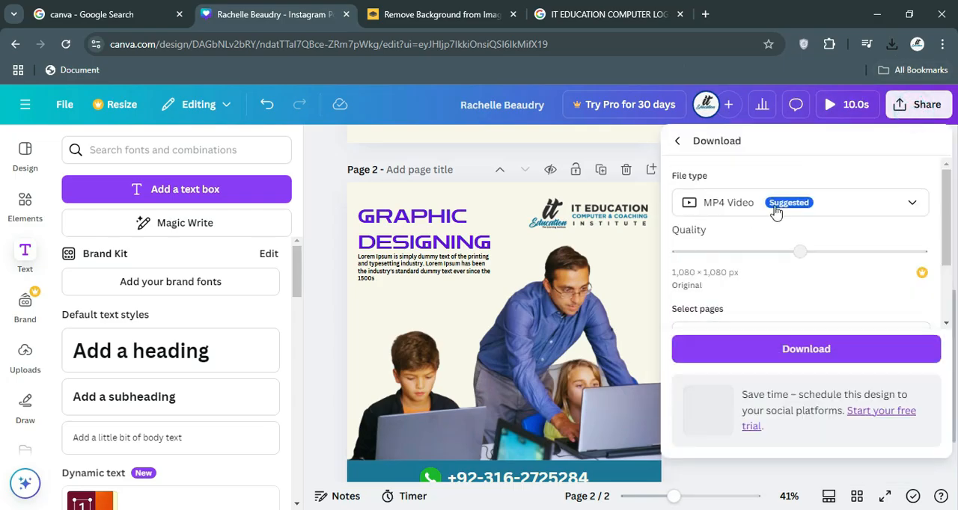
click(819, 200)
click(762, 252)
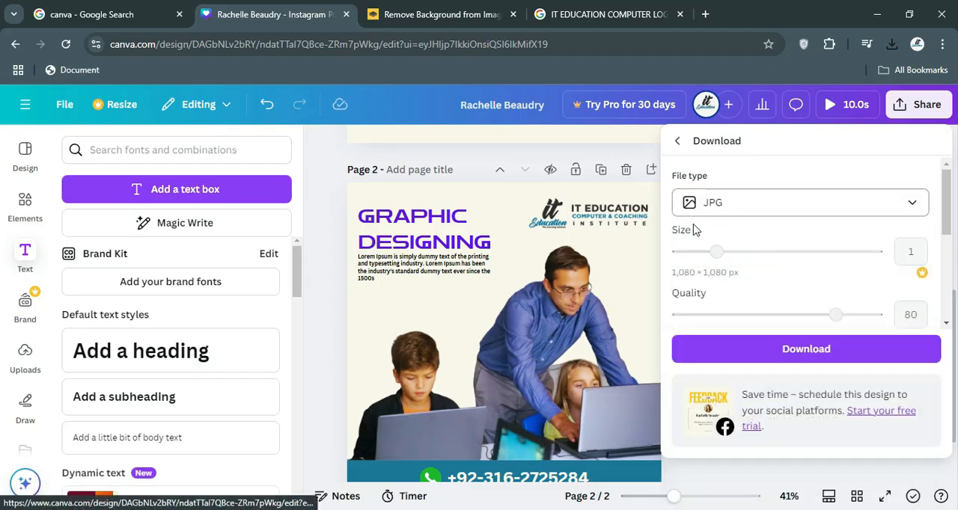
Check the pages selected for download and the browser's recent download history.
scroll(760, 278, down, 1)
scroll(761, 278, down, 3)
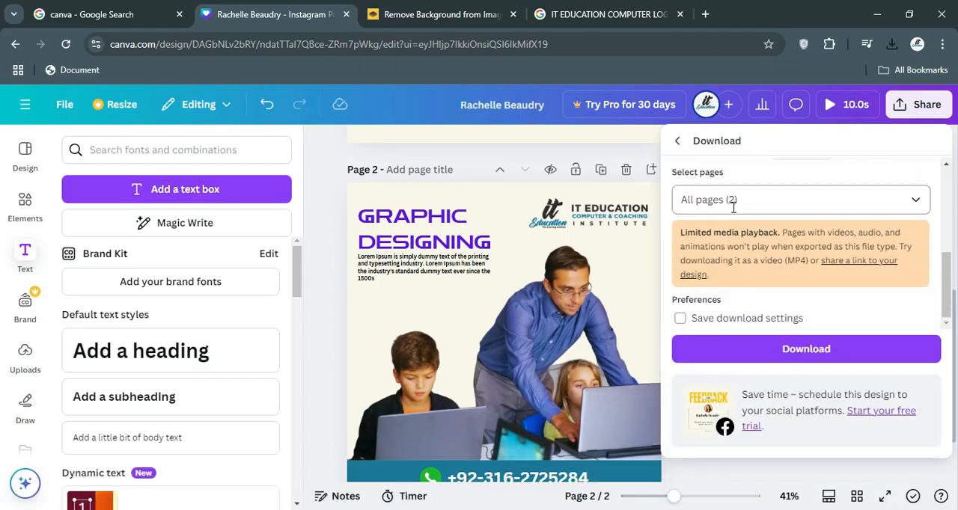
click(765, 203)
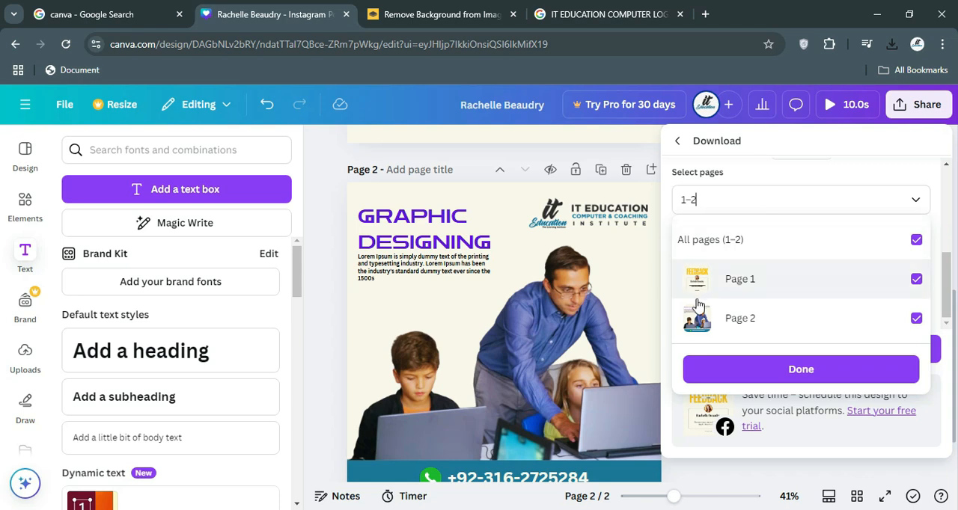
click(891, 46)
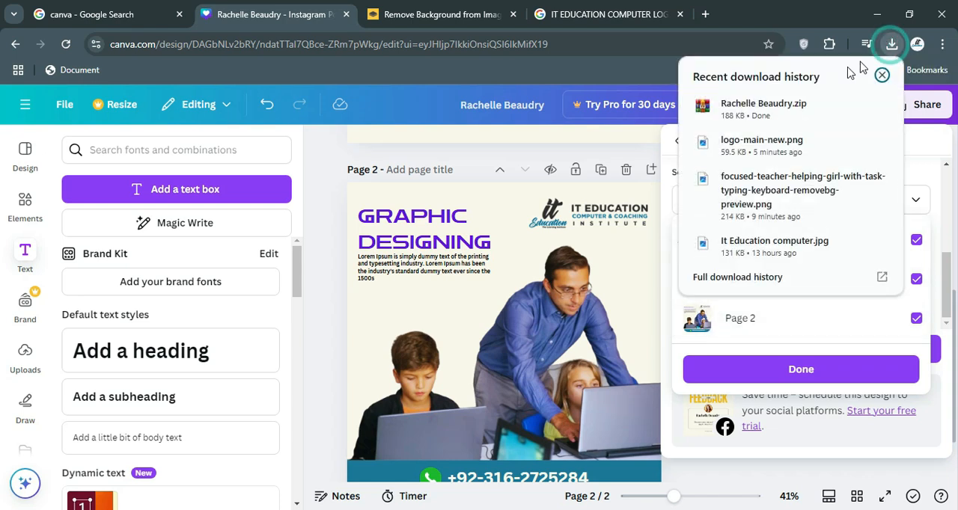
click(931, 125)
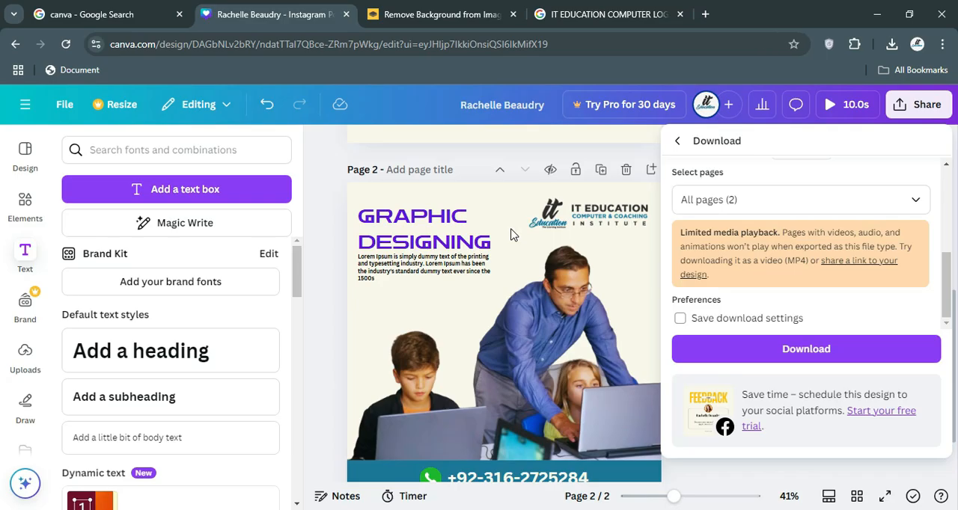
Exclude Page 1 from the page selection and download only Page 2 as a JPG.
click(879, 200)
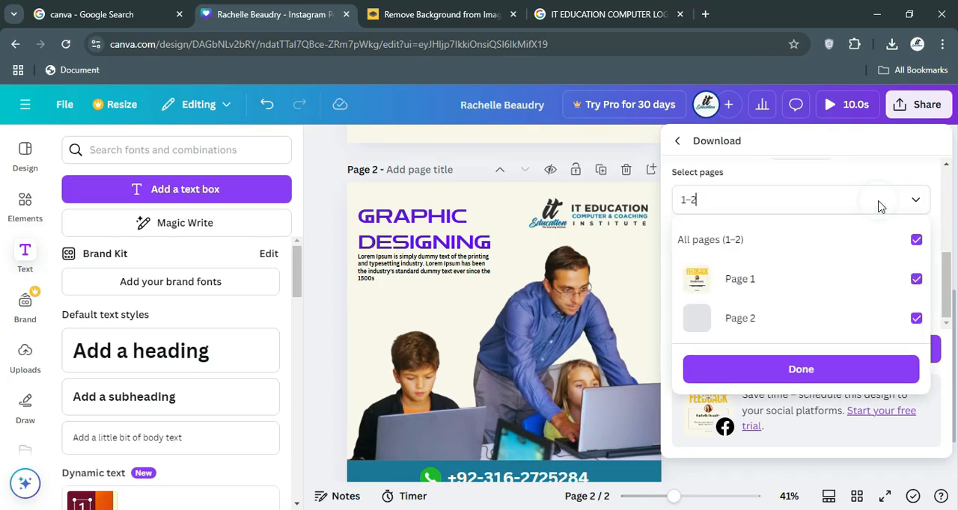
click(916, 279)
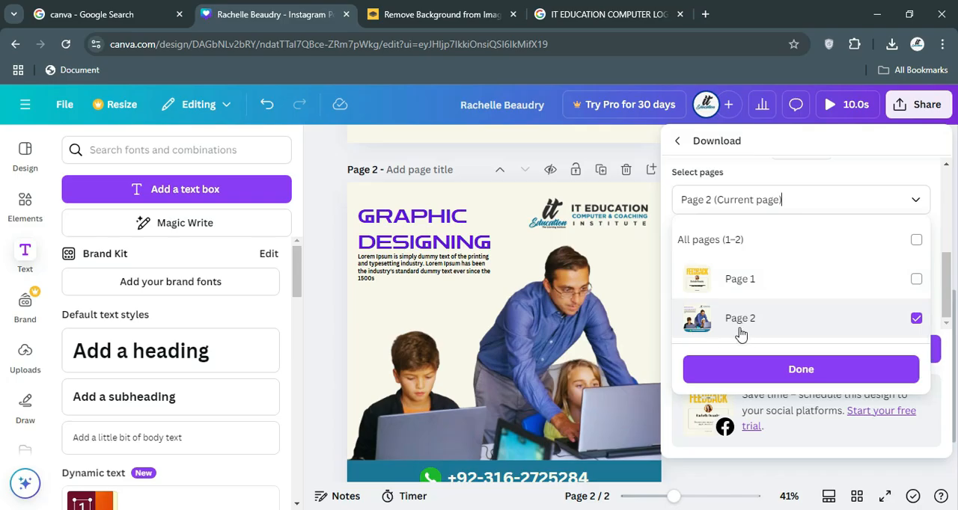
click(793, 374)
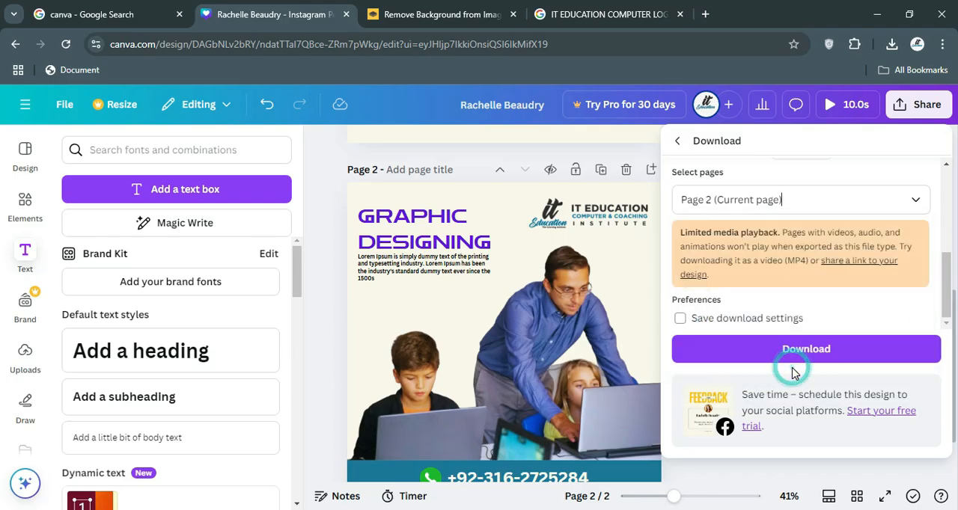
click(798, 349)
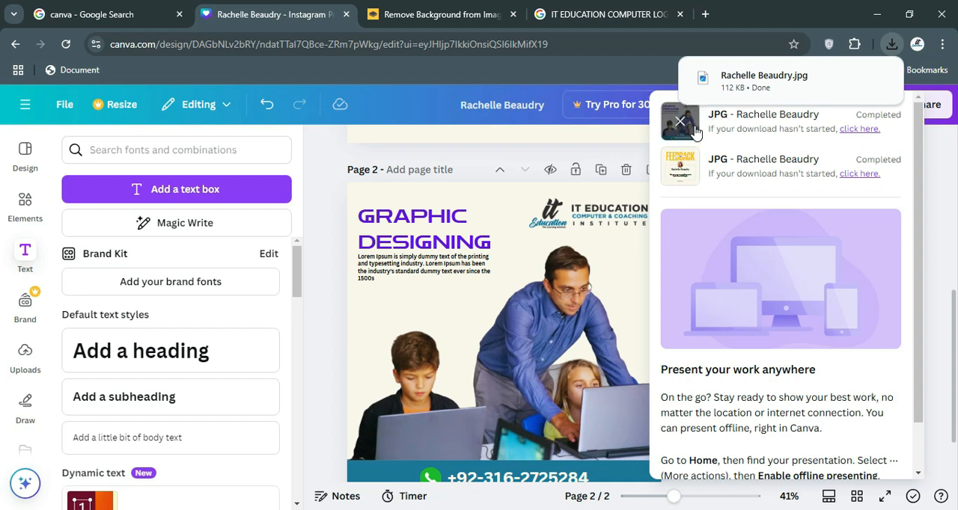
Open the downloaded JPG of Page 2 from its folder, review the image, and close the viewer and folder.
mouse_move(853, 82)
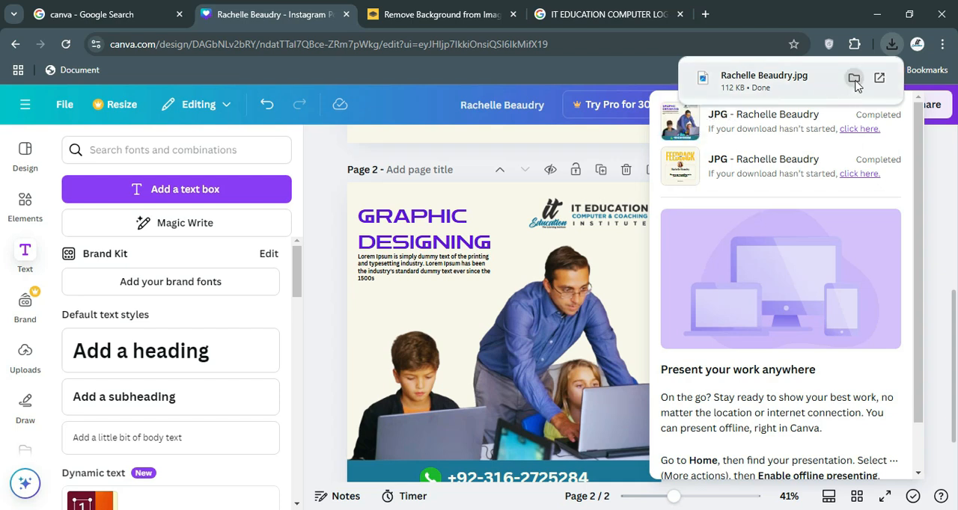
click(853, 78)
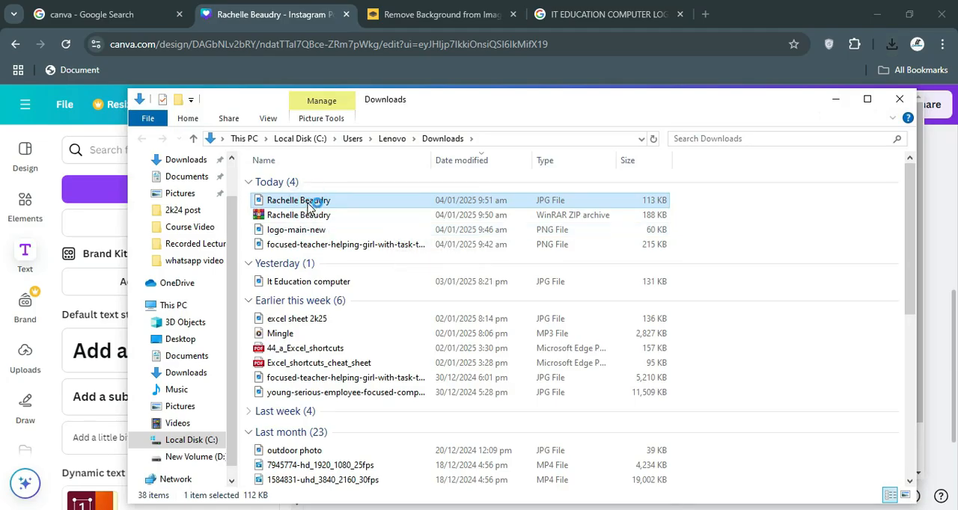
double_click(306, 202)
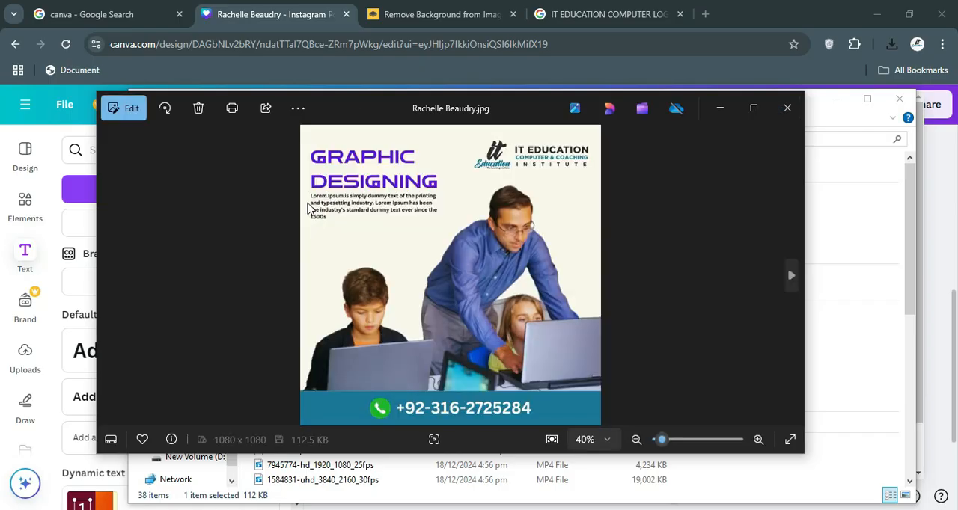
click(785, 111)
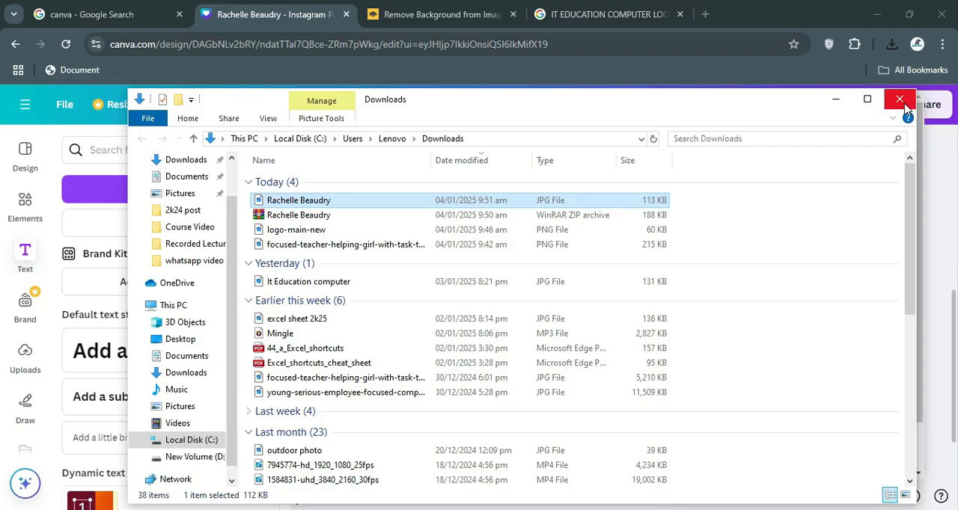
click(899, 100)
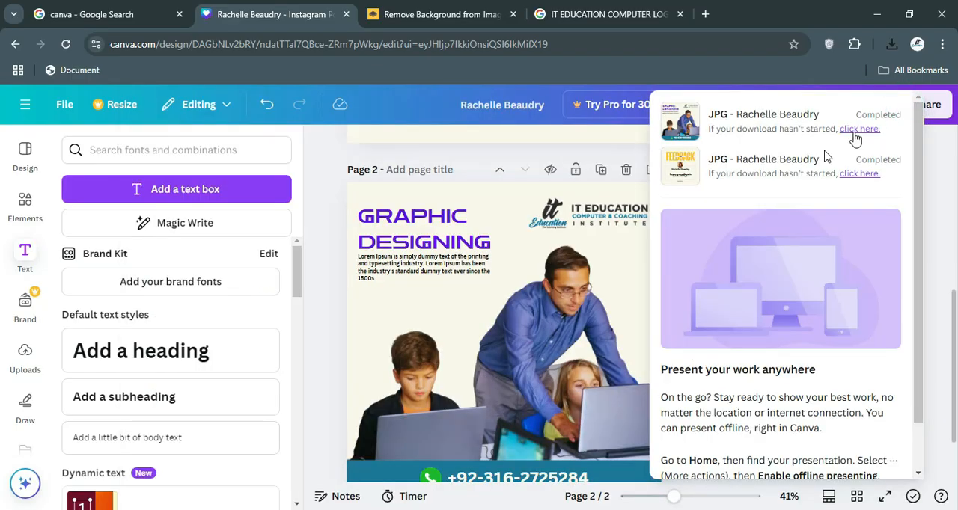
Apply the Ascend animation on enter to the GRAPHIC DESIGNING heading on Page 2.
click(326, 240)
click(362, 202)
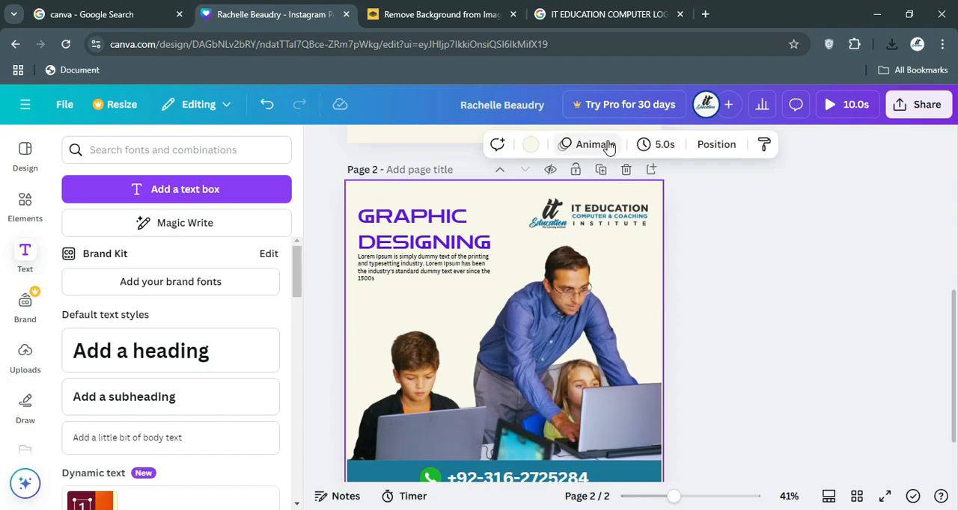
click(608, 145)
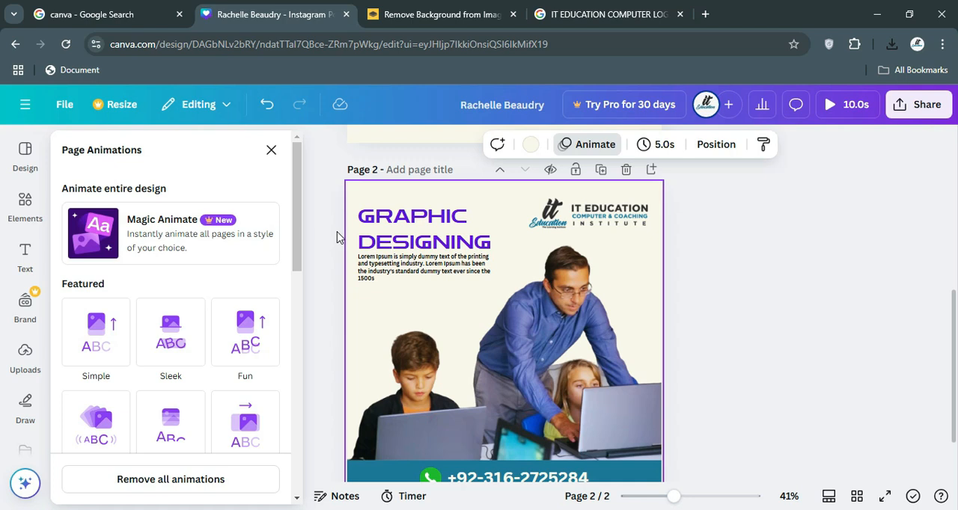
click(385, 230)
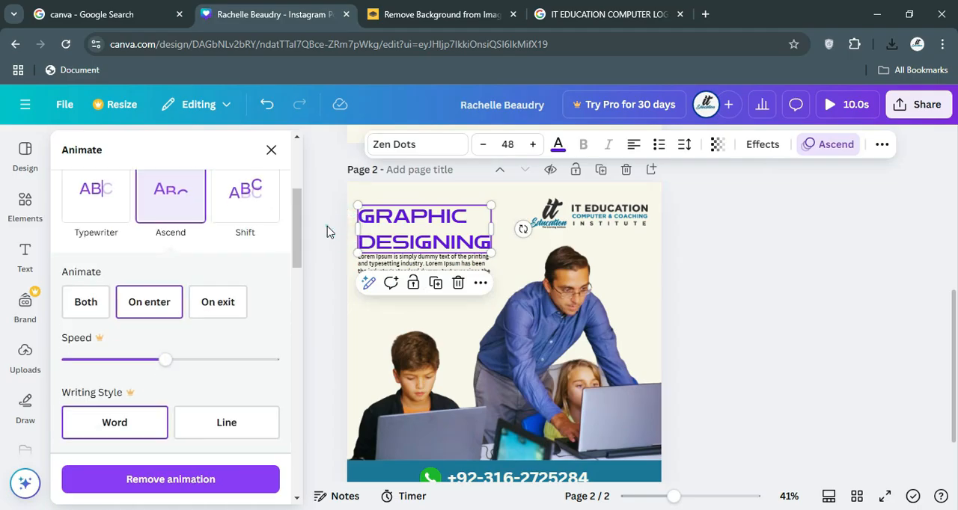
click(357, 196)
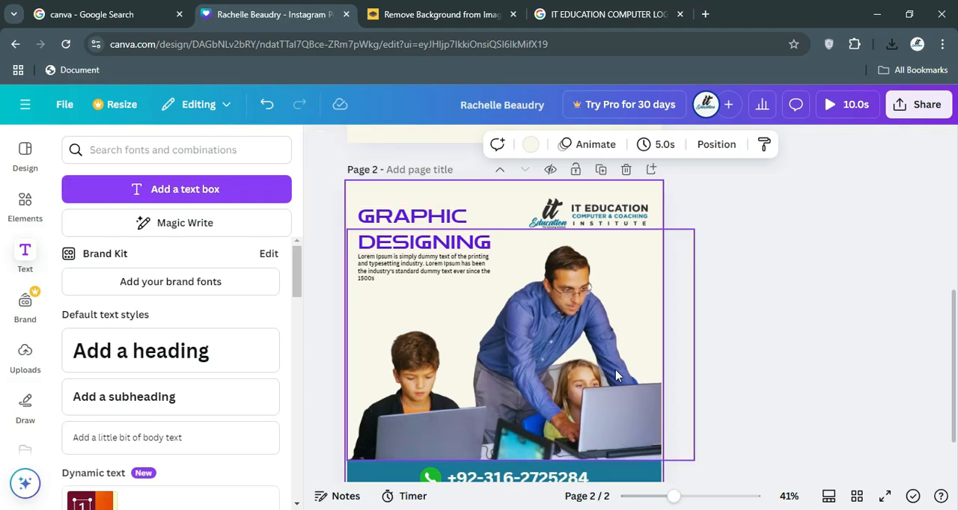
Apply the Fun page animation to the Graphic Designing page and delete Page 1 with the client feedback design.
click(587, 145)
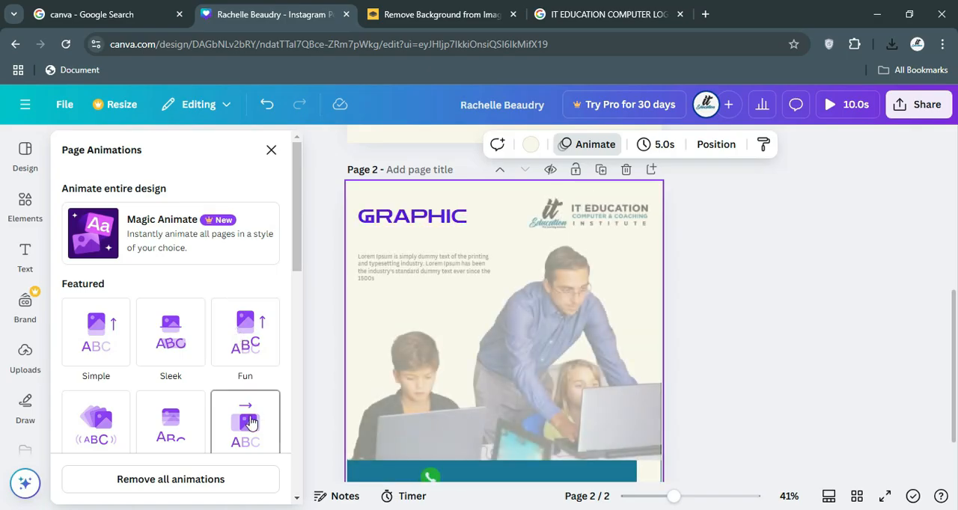
click(248, 355)
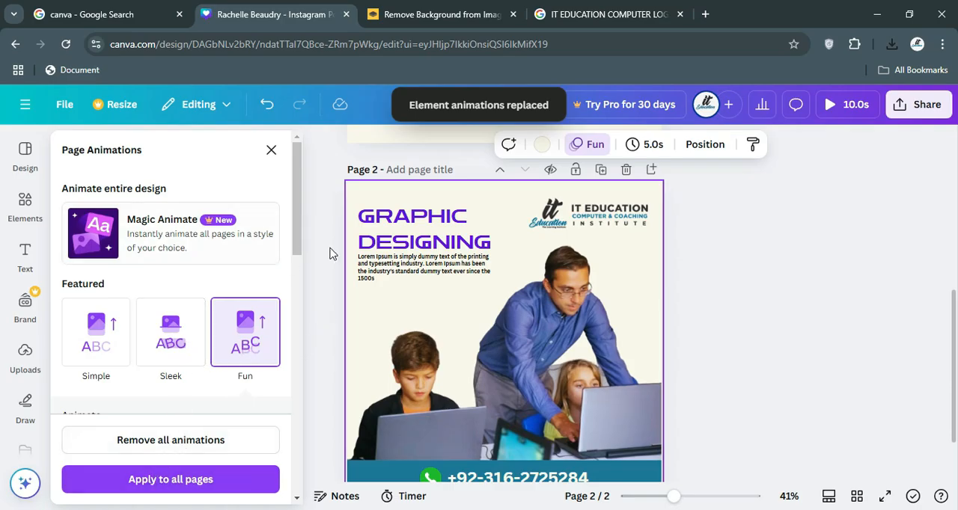
scroll(329, 254, up, 5)
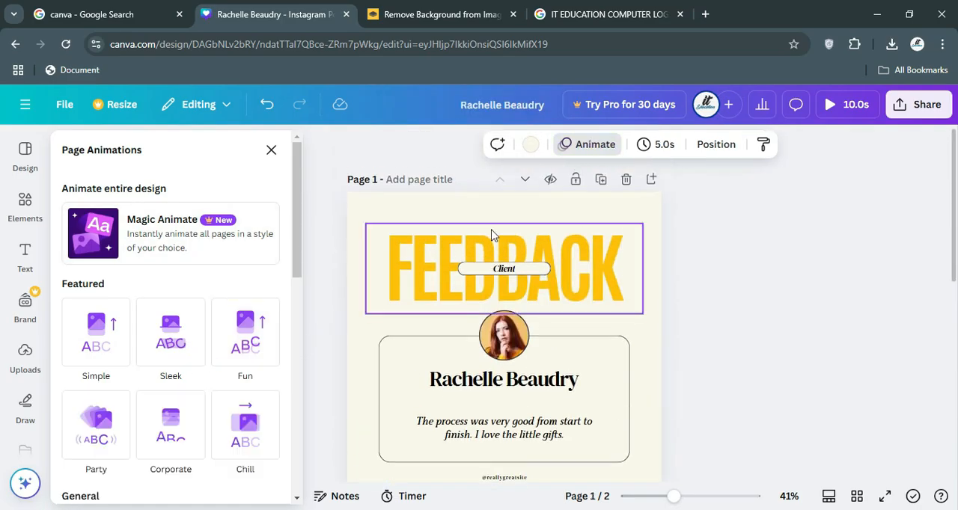
click(626, 181)
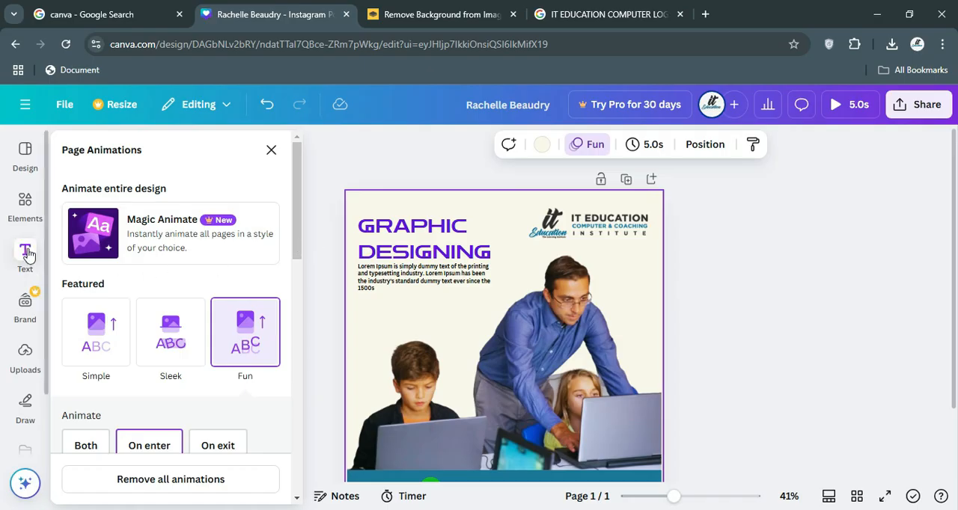
Look through the other page animation styles, including the suggested photo animations, and close the animation options.
scroll(196, 375, down, 3)
scroll(194, 380, down, 3)
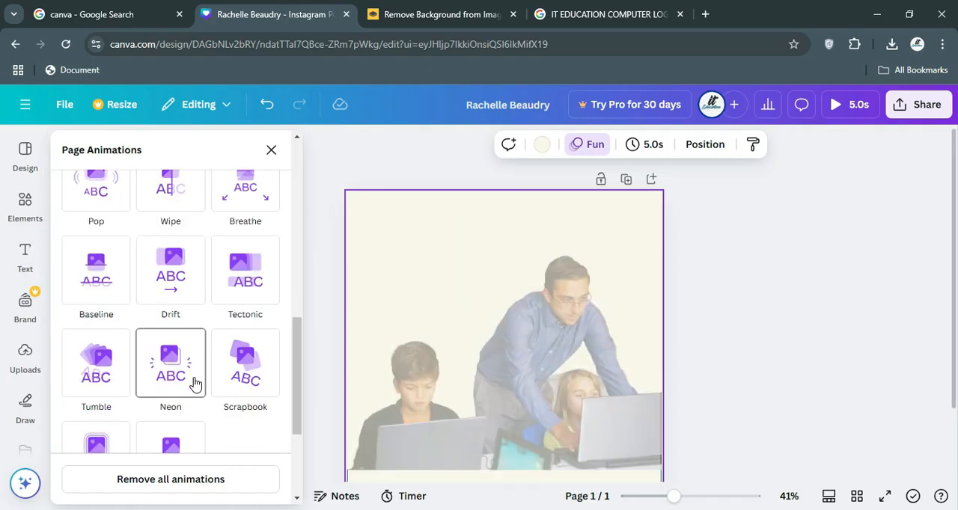
scroll(193, 384, down, 2)
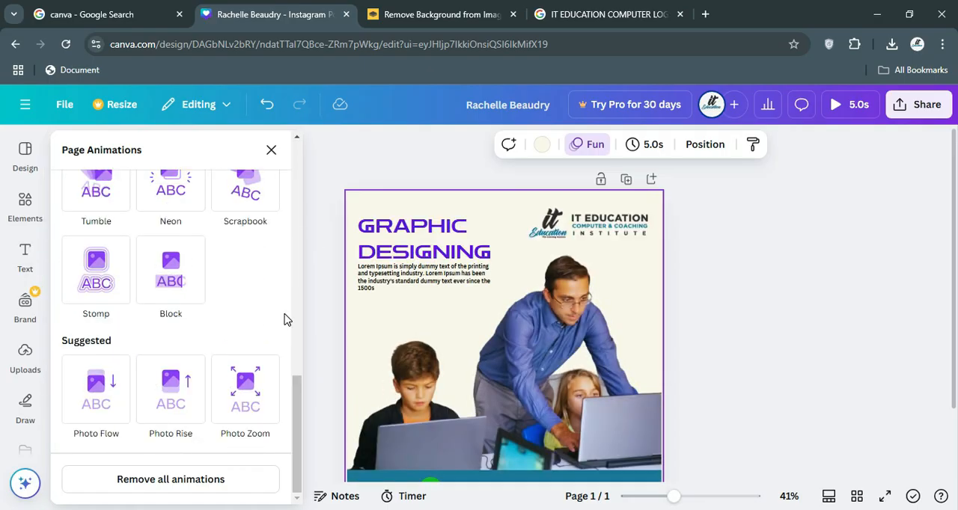
scroll(277, 370, up, 8)
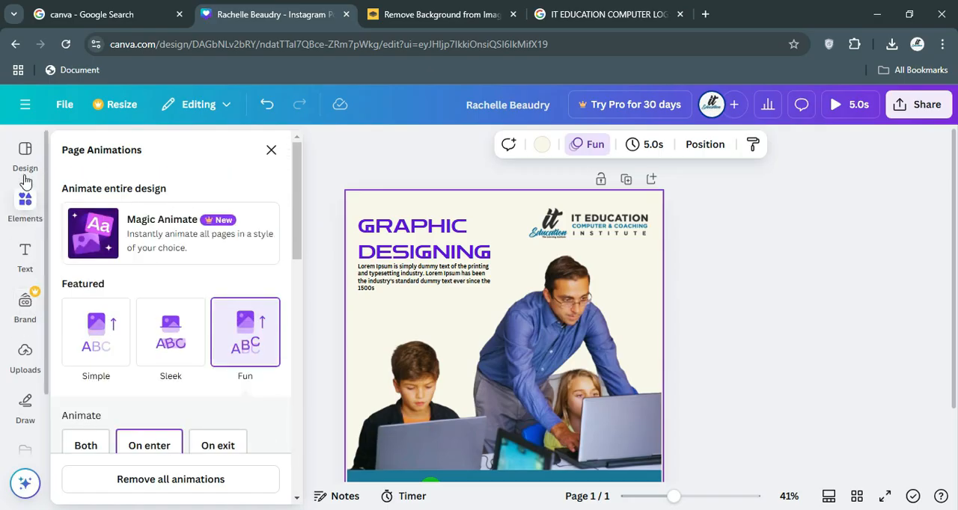
click(270, 151)
Look for audio options among the font combinations, design templates and uploaded images, videos and audio.
scroll(108, 303, down, 5)
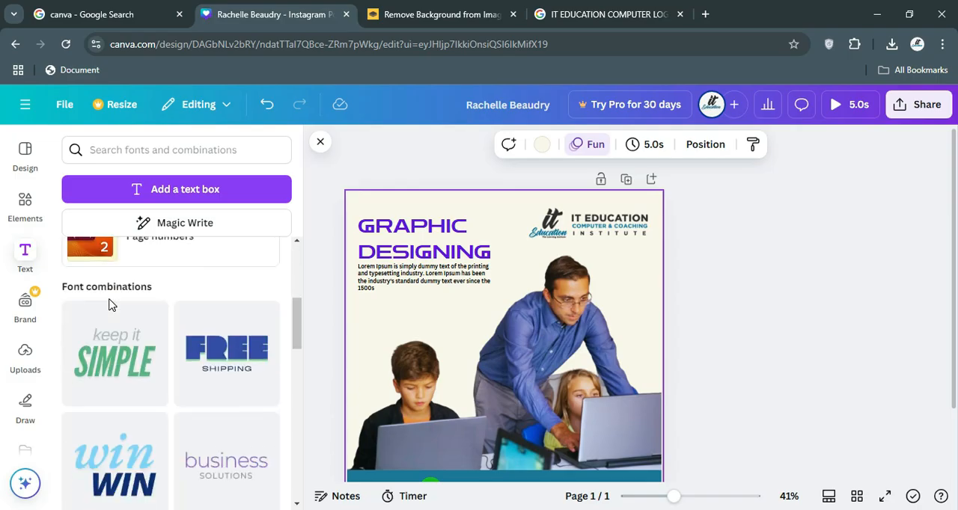
scroll(109, 303, down, 3)
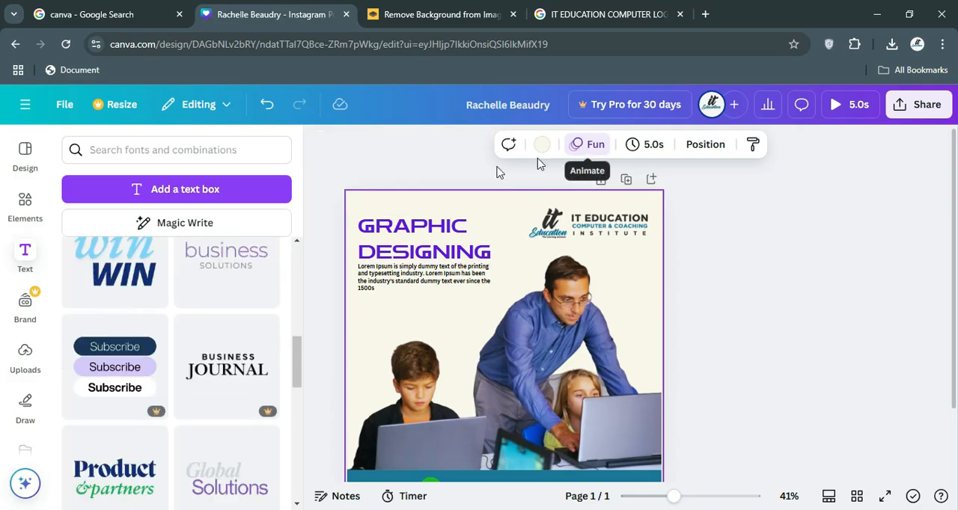
click(23, 214)
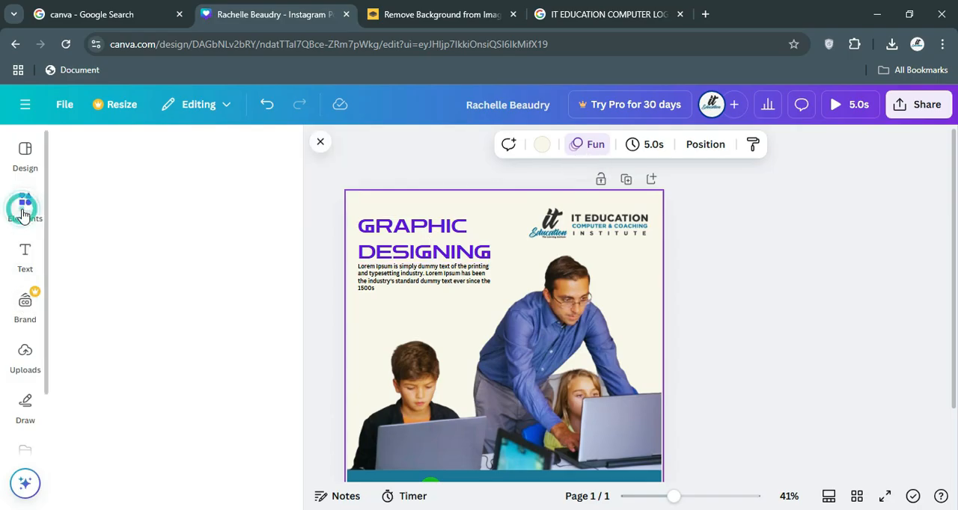
click(14, 169)
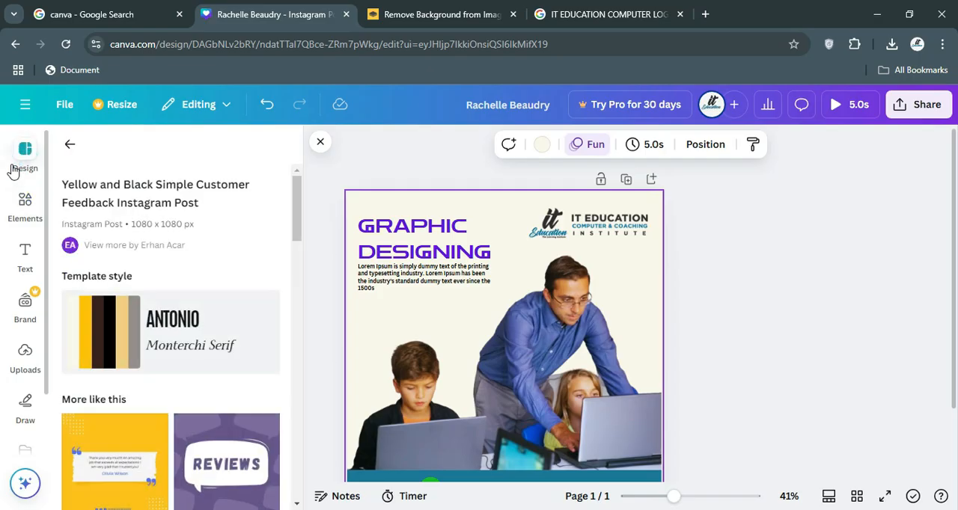
click(23, 352)
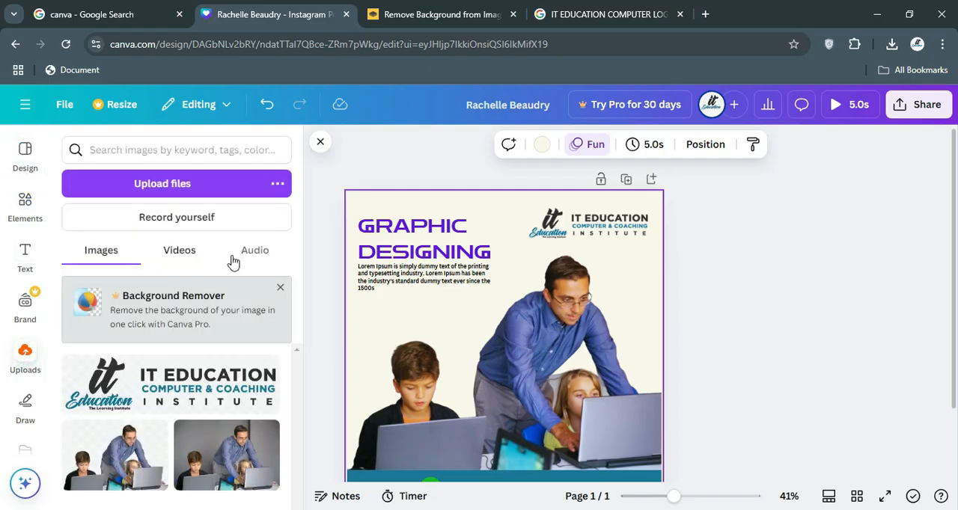
click(237, 259)
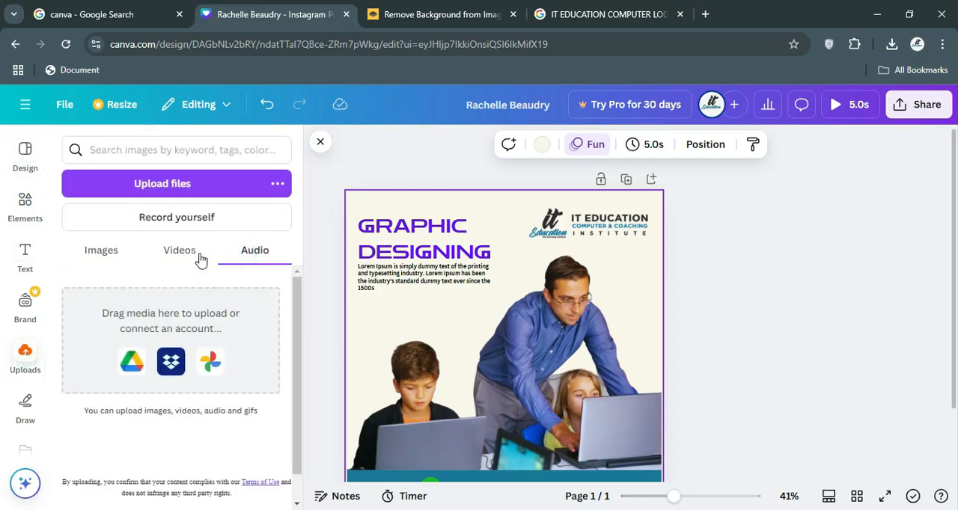
click(172, 259)
click(83, 256)
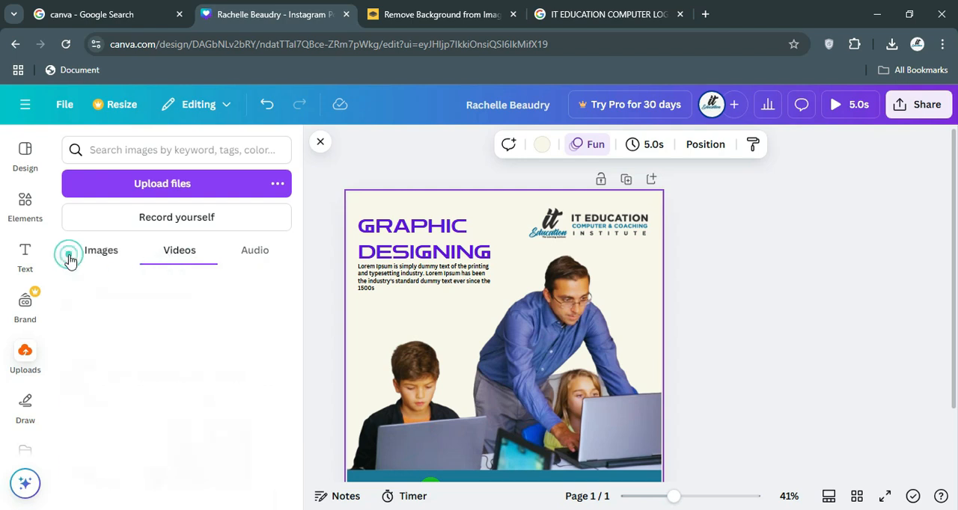
click(246, 255)
scroll(156, 389, down, 2)
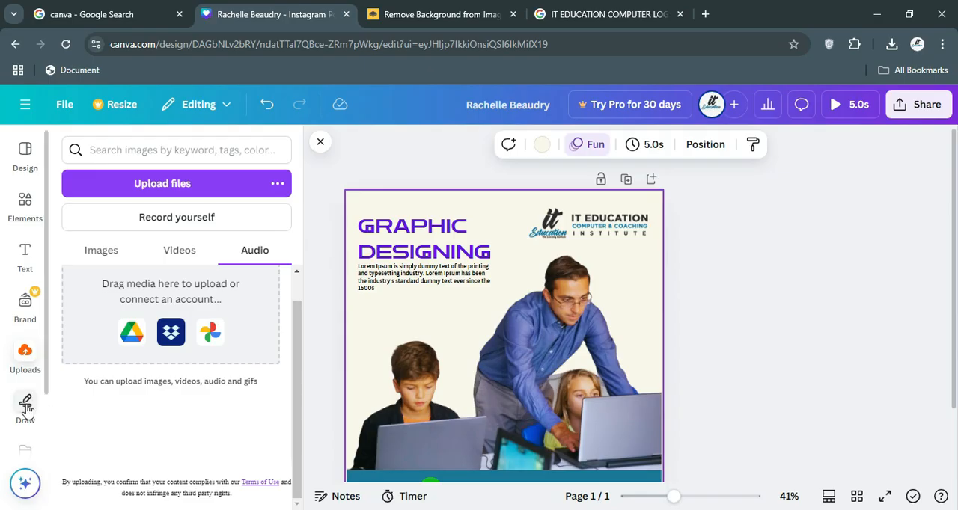
scroll(26, 415, down, 1)
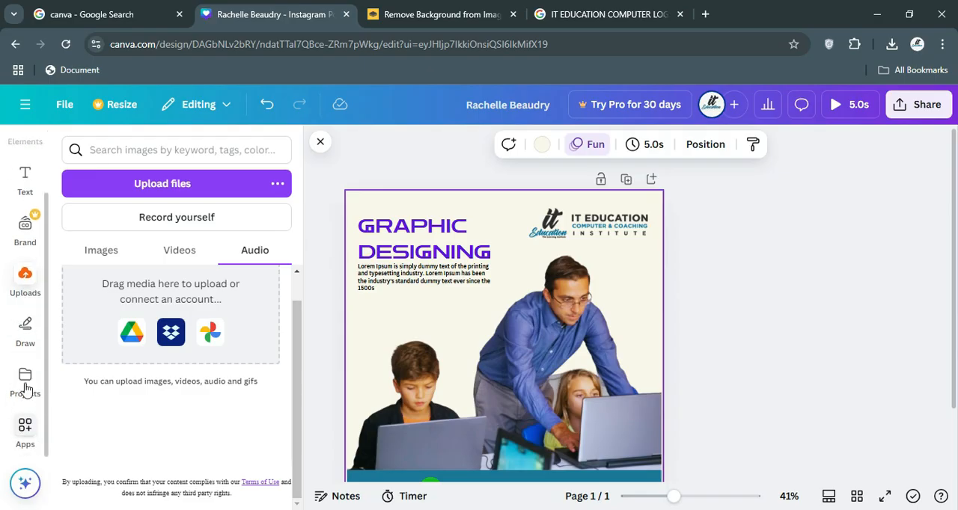
Check the saved projects by content type and review the project filter choices.
click(25, 395)
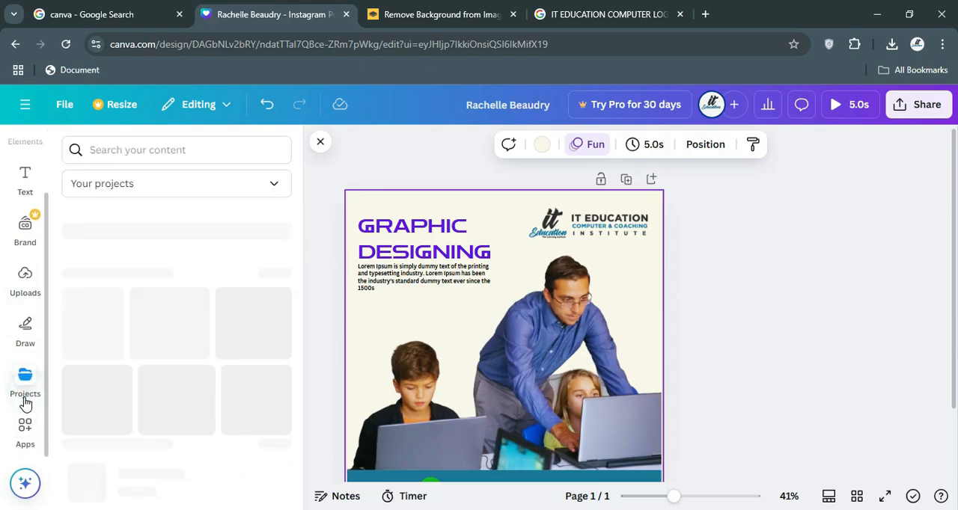
click(249, 220)
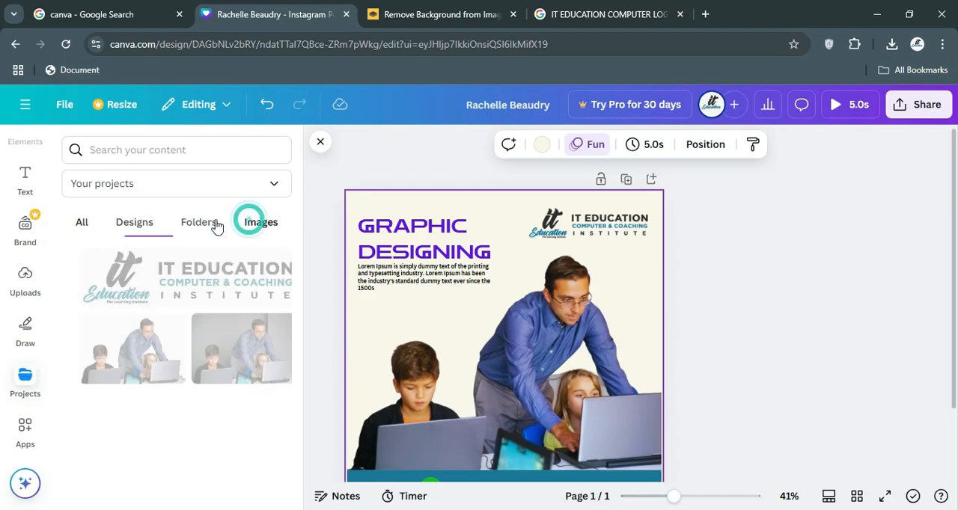
click(213, 223)
click(79, 222)
click(108, 196)
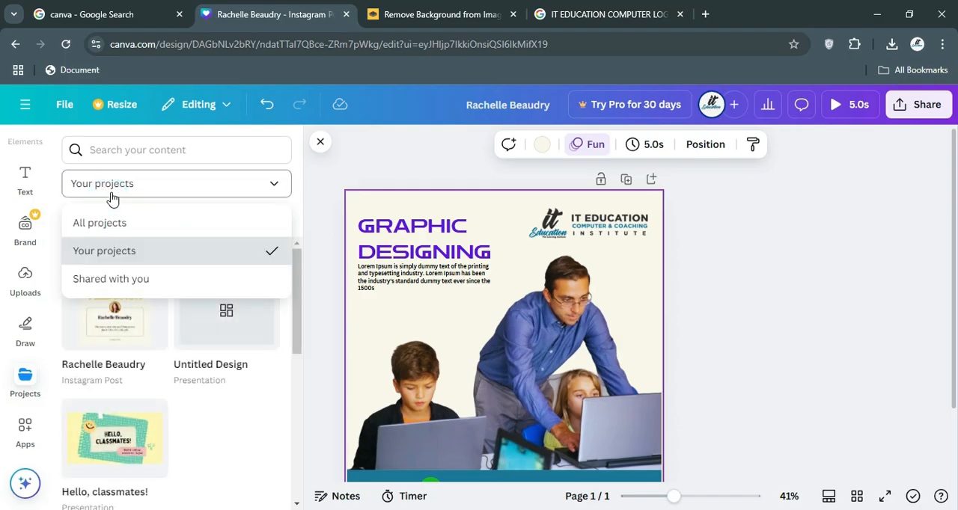
click(111, 191)
click(118, 150)
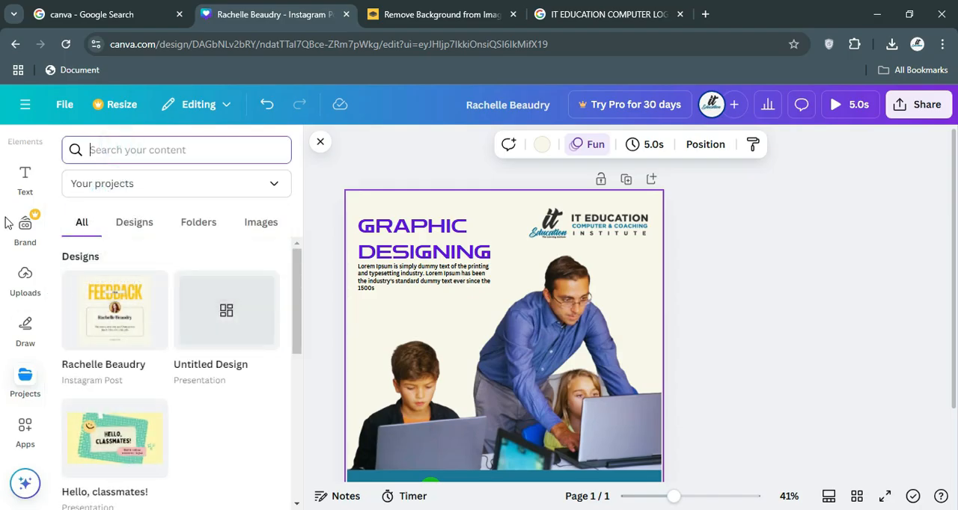
Search the uploads for "AUDIO" and return to the text options.
click(25, 329)
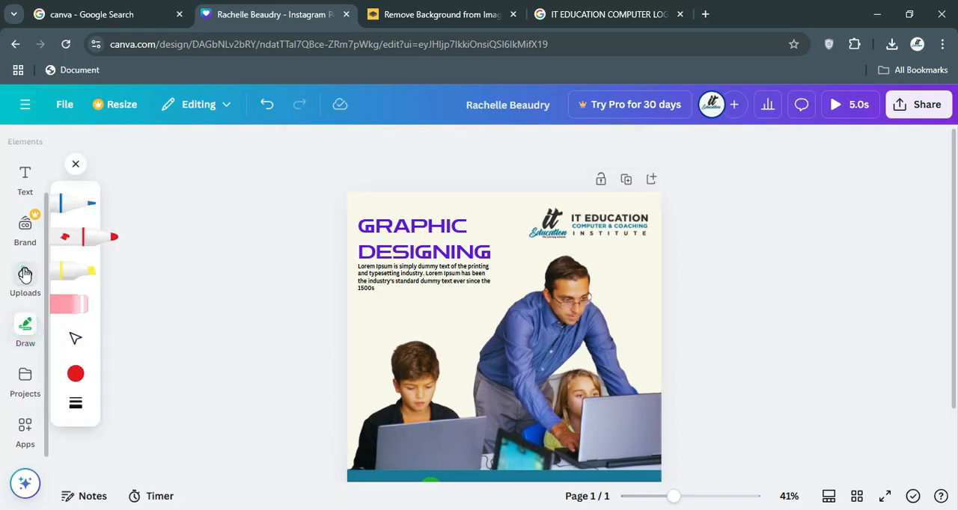
click(24, 275)
click(28, 186)
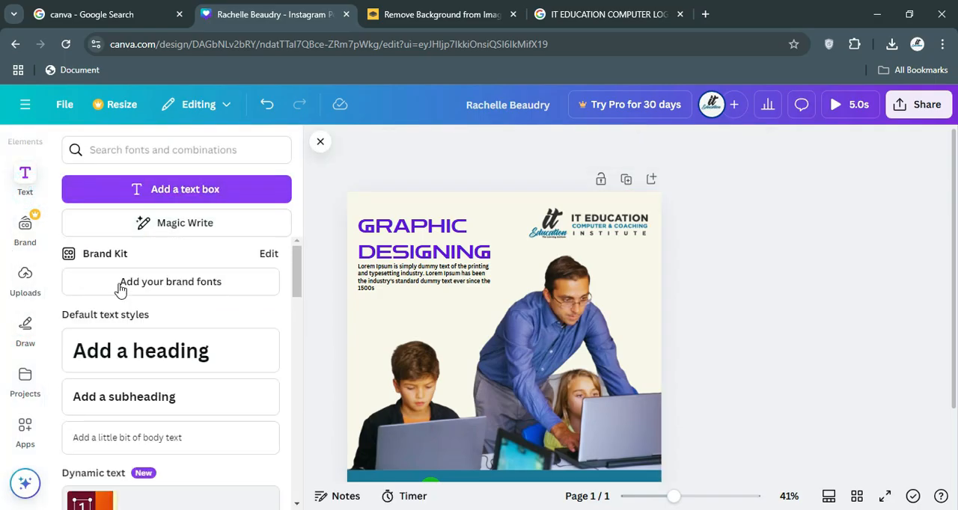
click(25, 278)
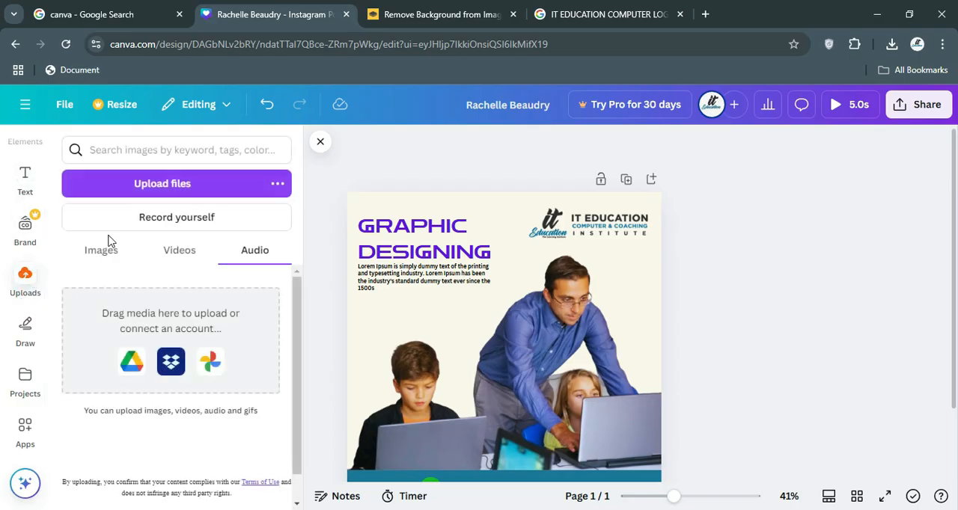
click(164, 150)
text(AU)
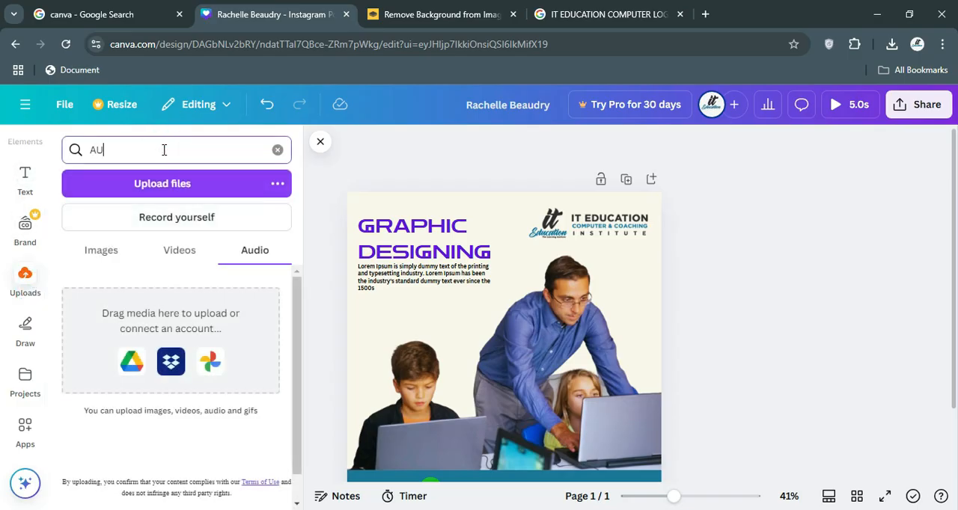
text(DIO)
key(Return)
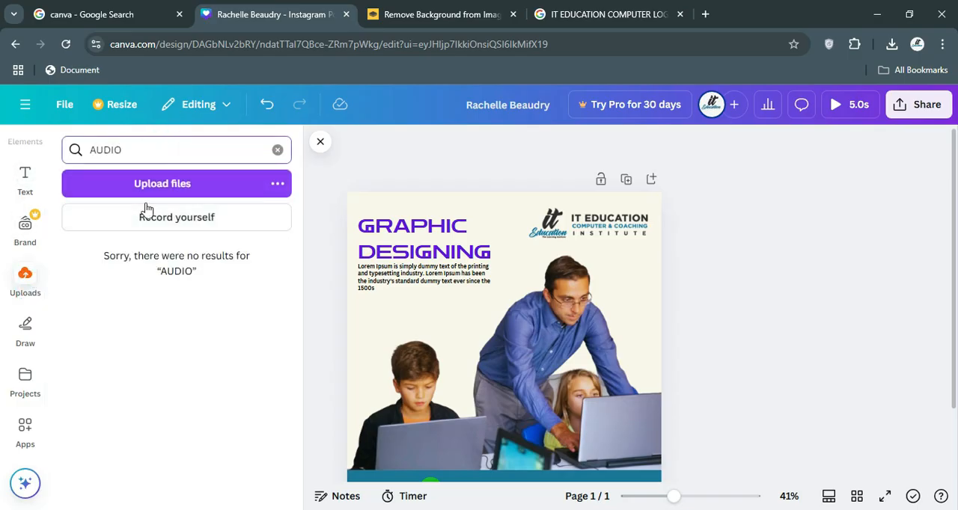
click(19, 178)
scroll(22, 254, up, 2)
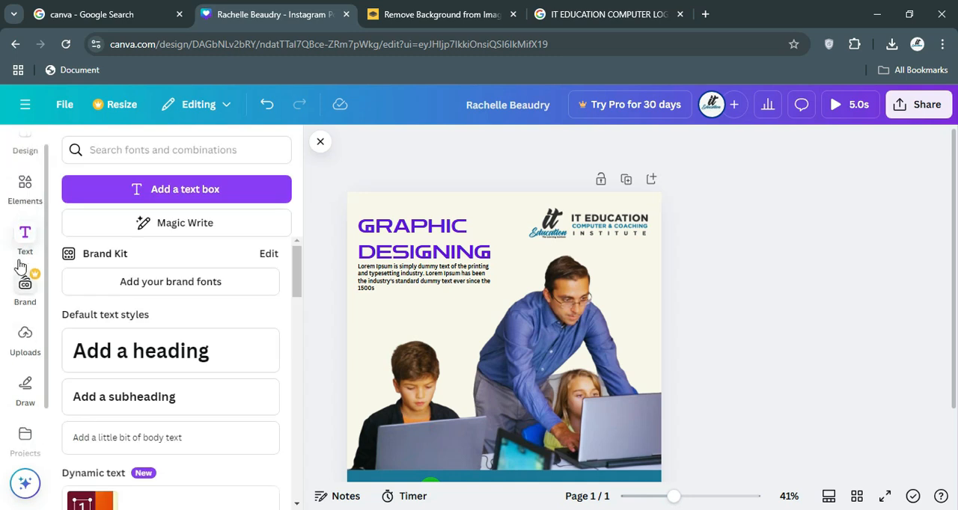
Search the elements for "audio", narrow the search to "Free audio", and show all matching audio tracks.
click(32, 213)
click(145, 148)
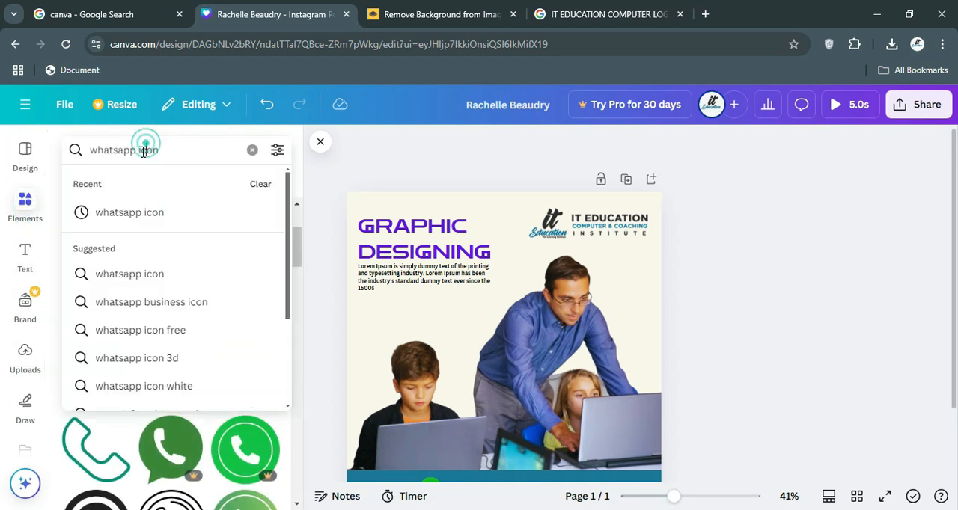
click(251, 149)
text(audio)
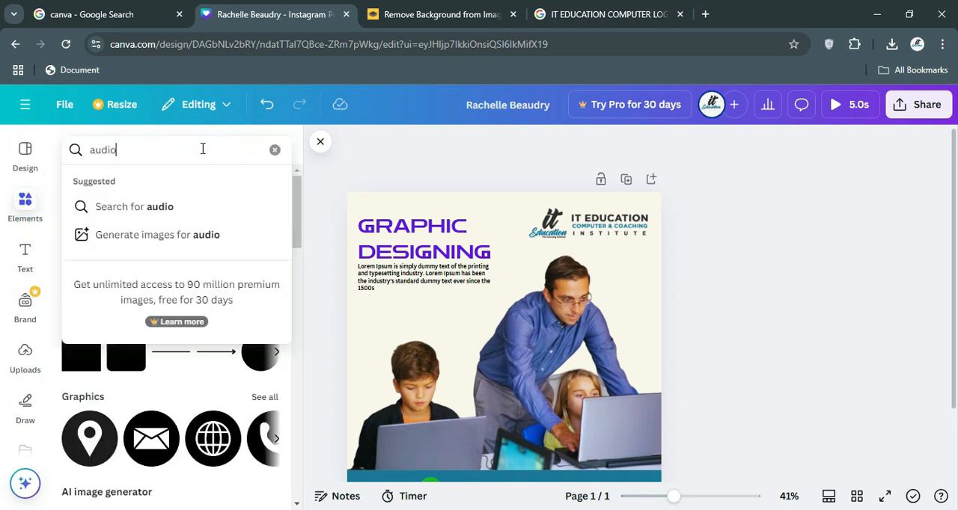
key(Return)
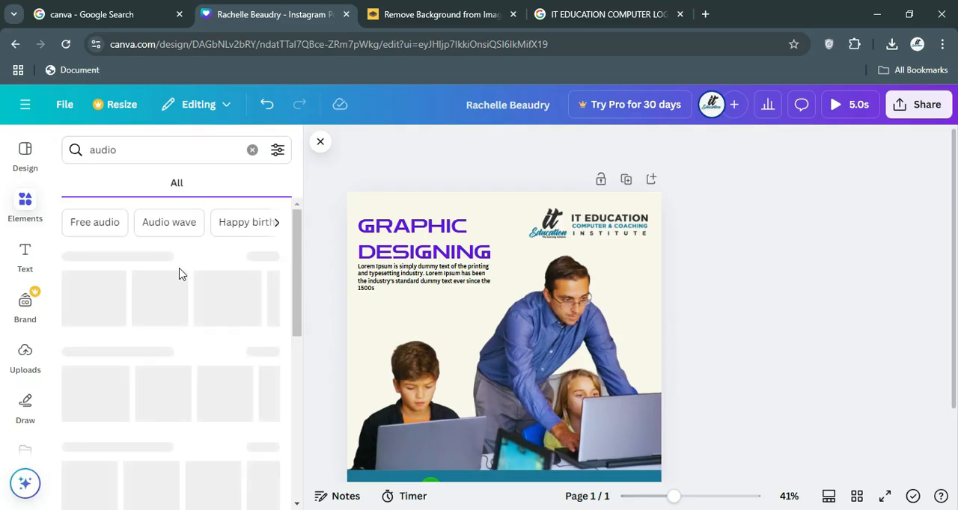
click(79, 221)
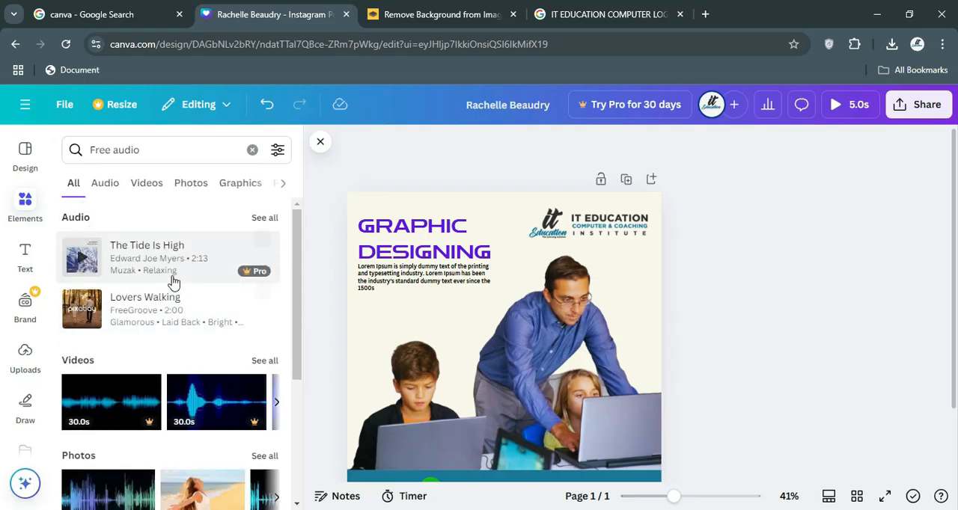
click(265, 218)
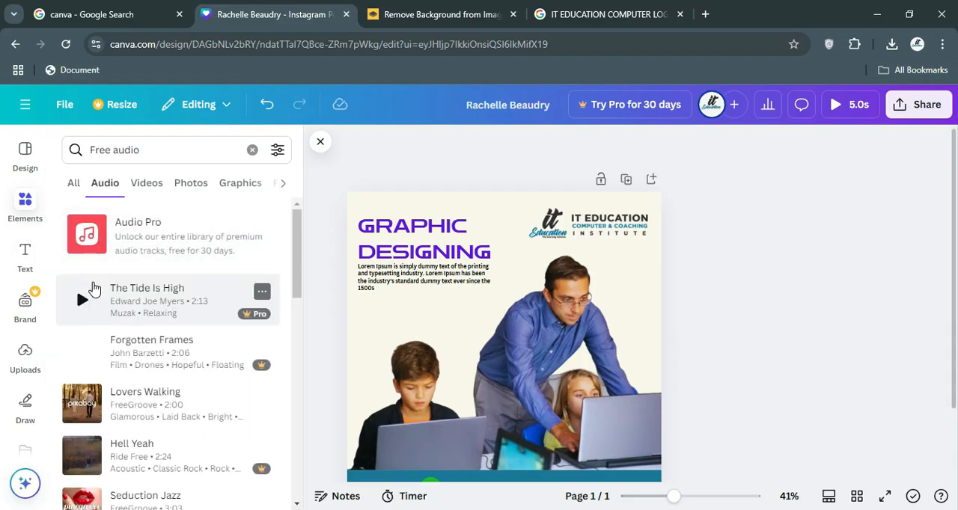
Preview the free "Lovers Walking" track and add it to the design's timeline.
scroll(92, 288, down, 1)
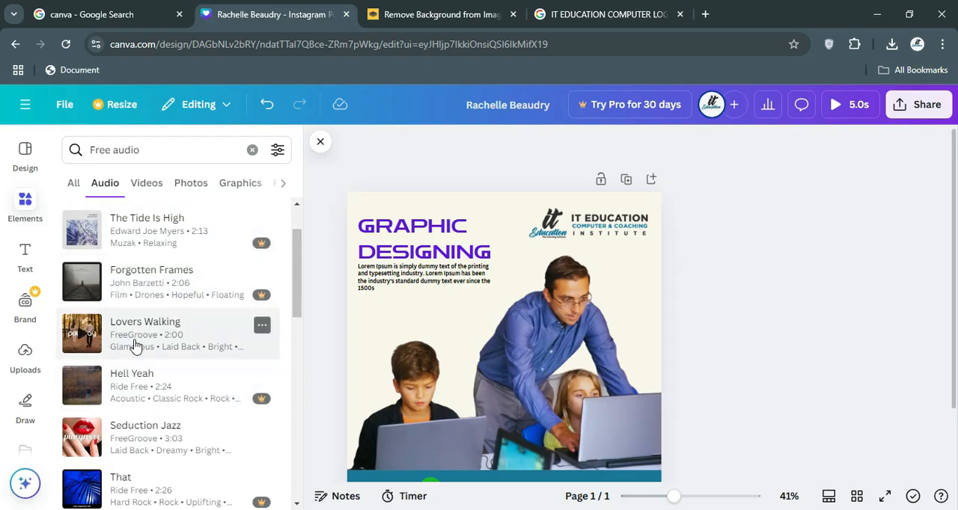
click(84, 339)
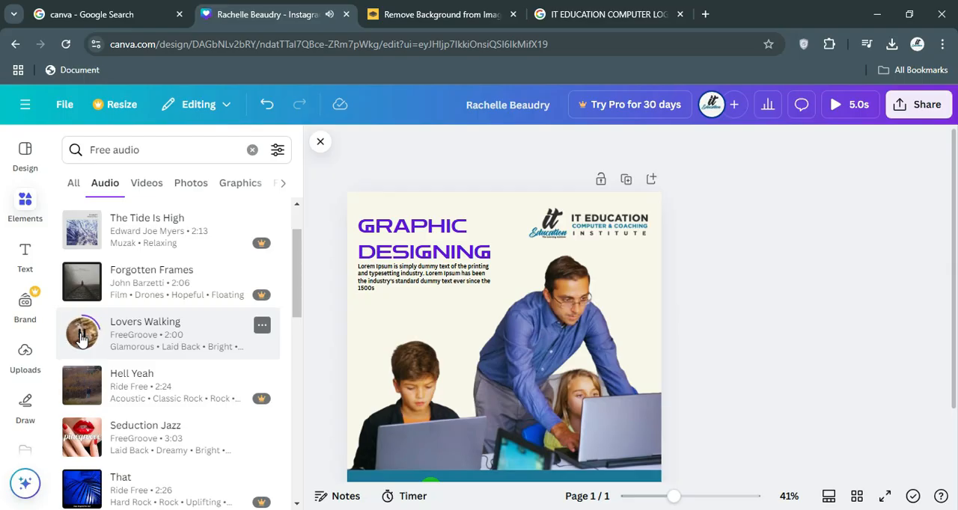
click(82, 338)
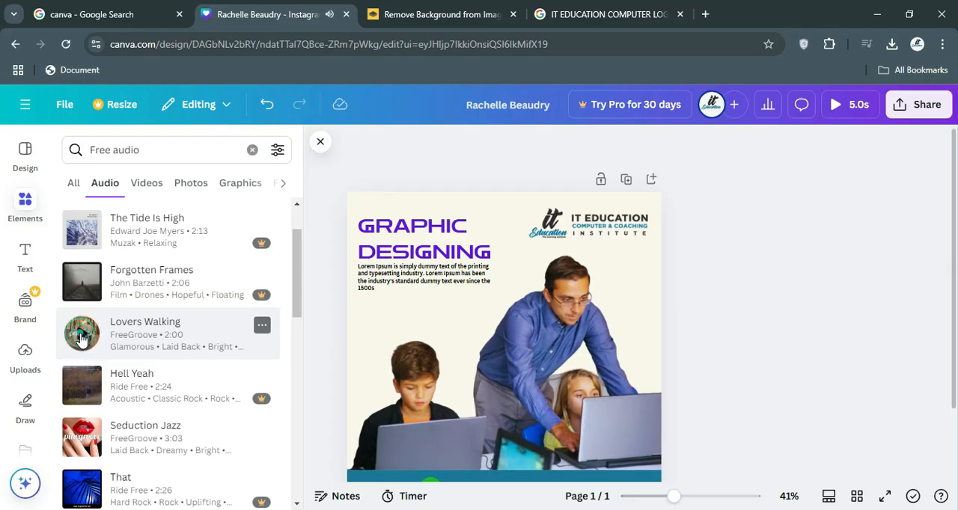
drag(132, 340, 136, 338)
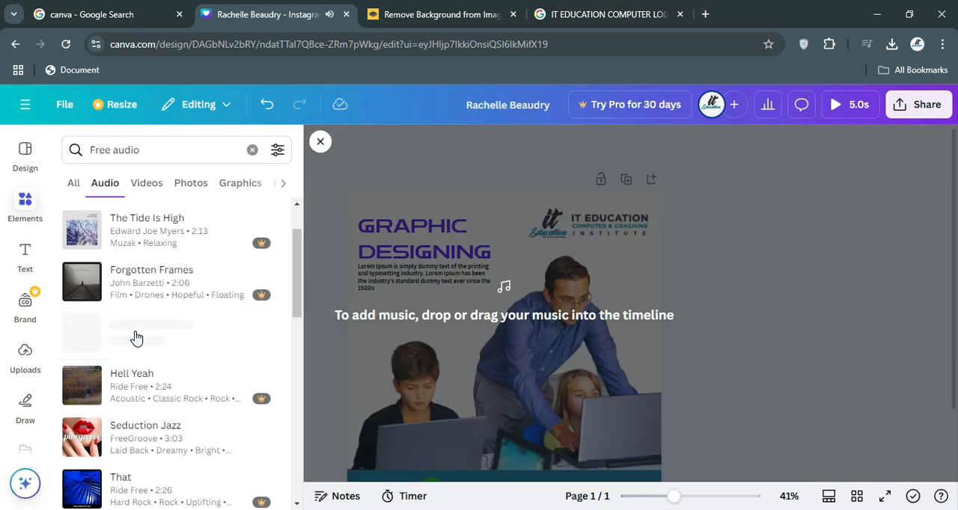
drag(136, 339, 479, 323)
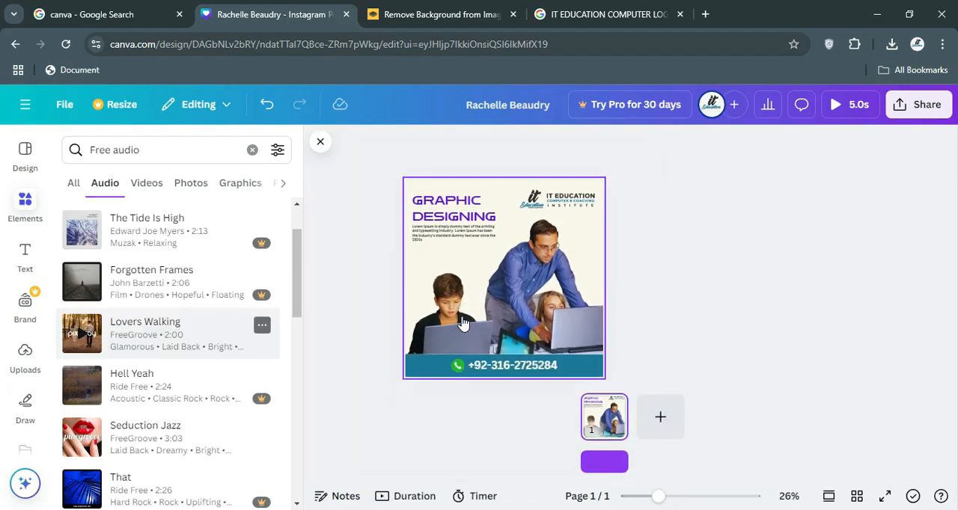
click(729, 321)
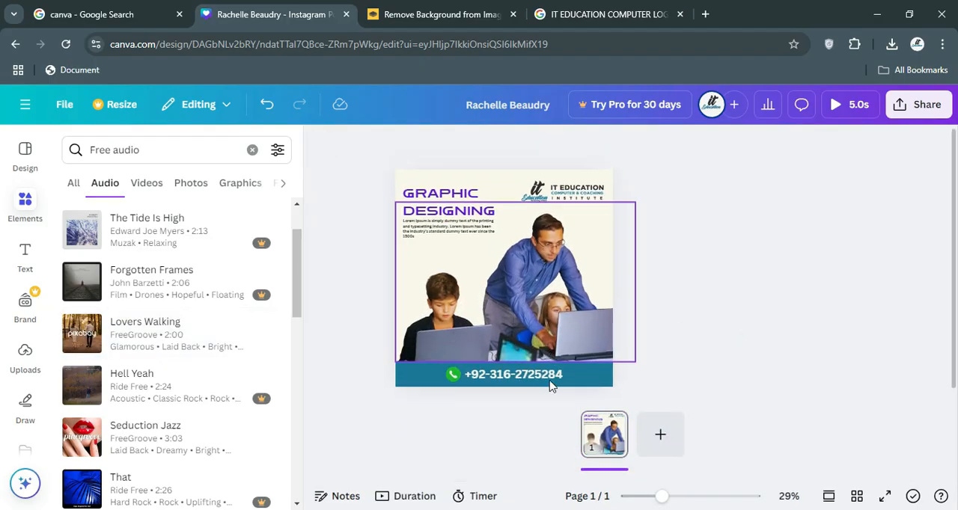
click(544, 328)
click(724, 301)
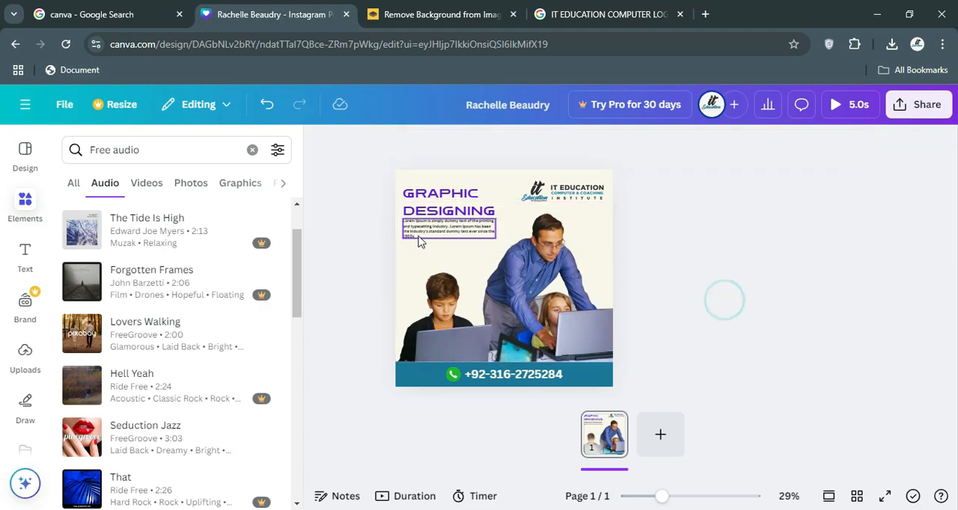
Set the fade out of the audio track beneath page 1 to 0.3s.
click(397, 172)
click(604, 472)
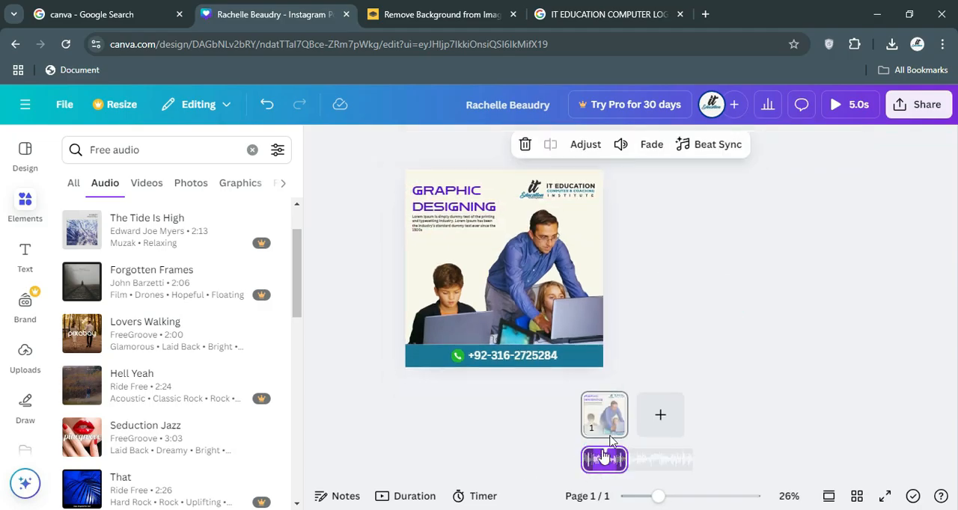
key(Delete)
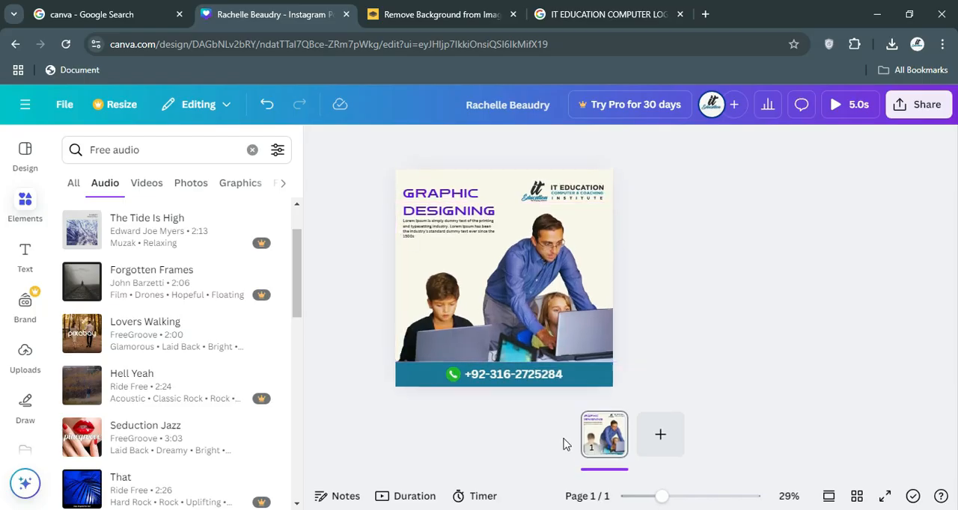
click(597, 472)
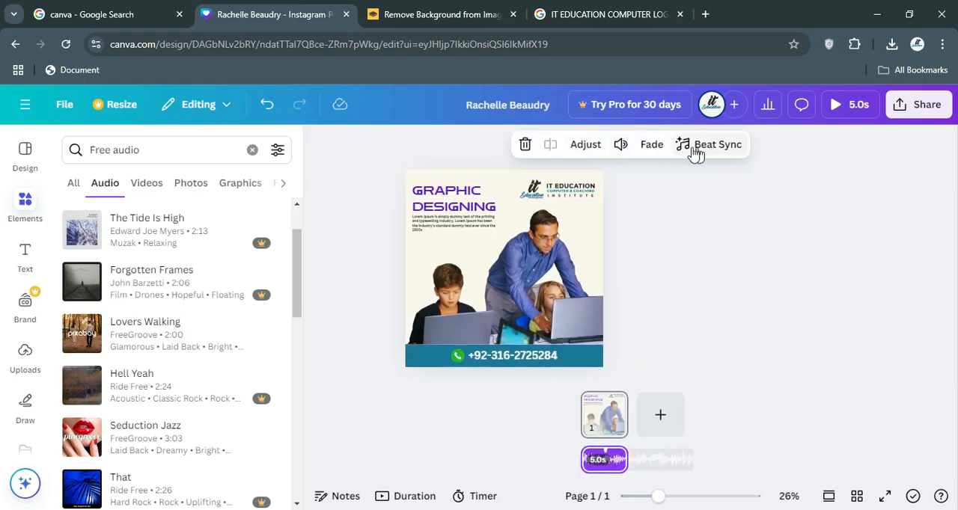
click(648, 149)
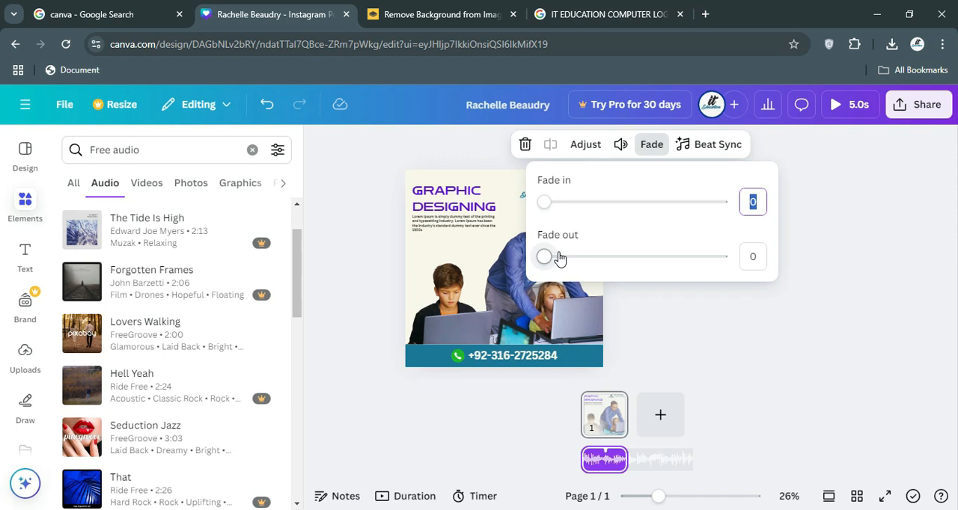
drag(543, 257, 566, 270)
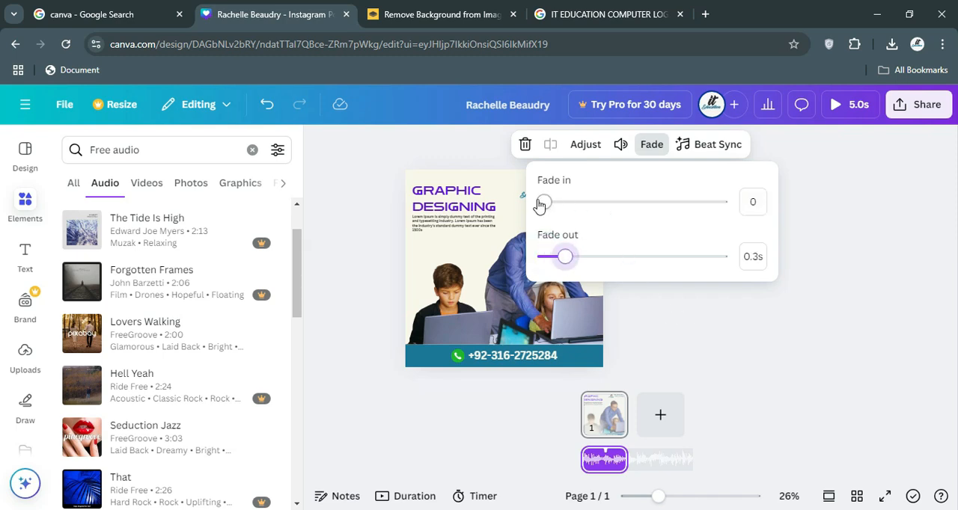
click(687, 287)
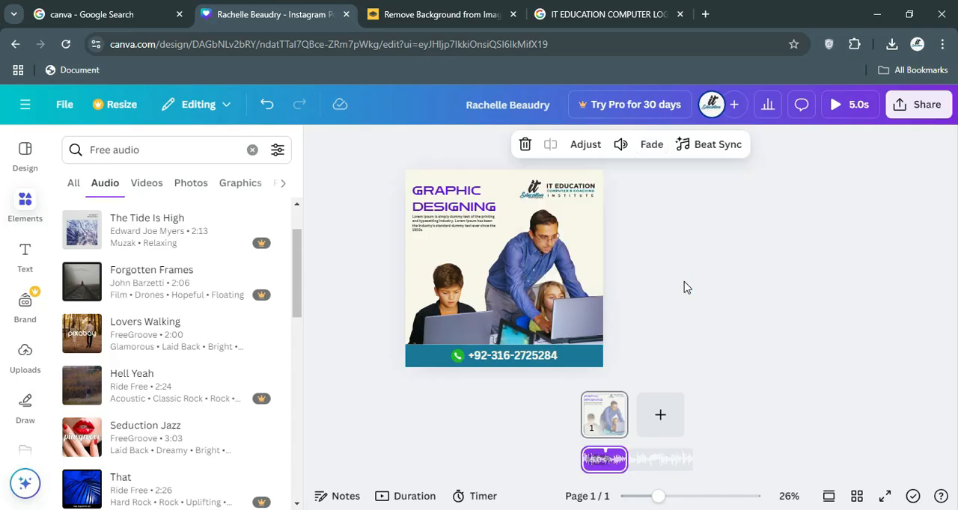
click(816, 239)
Play back the design with its audio and check the sharing options.
click(829, 107)
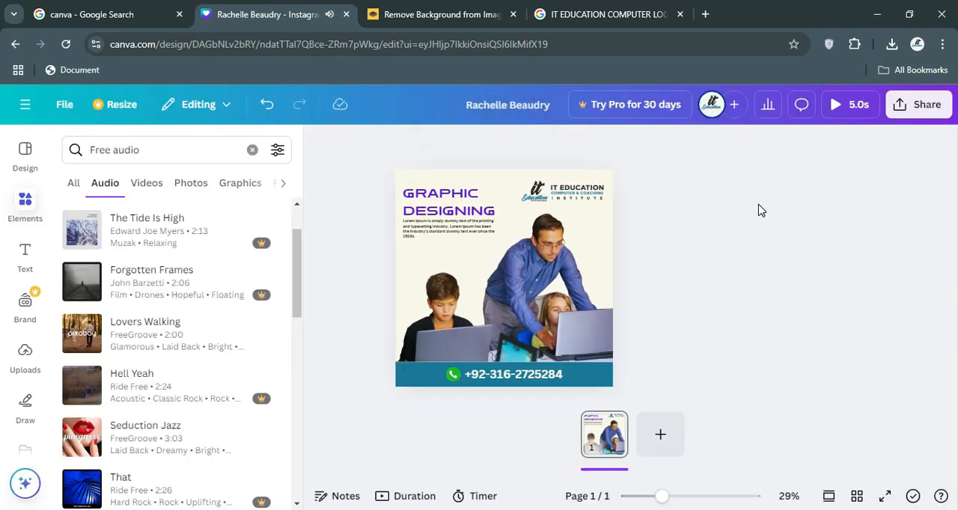
click(920, 104)
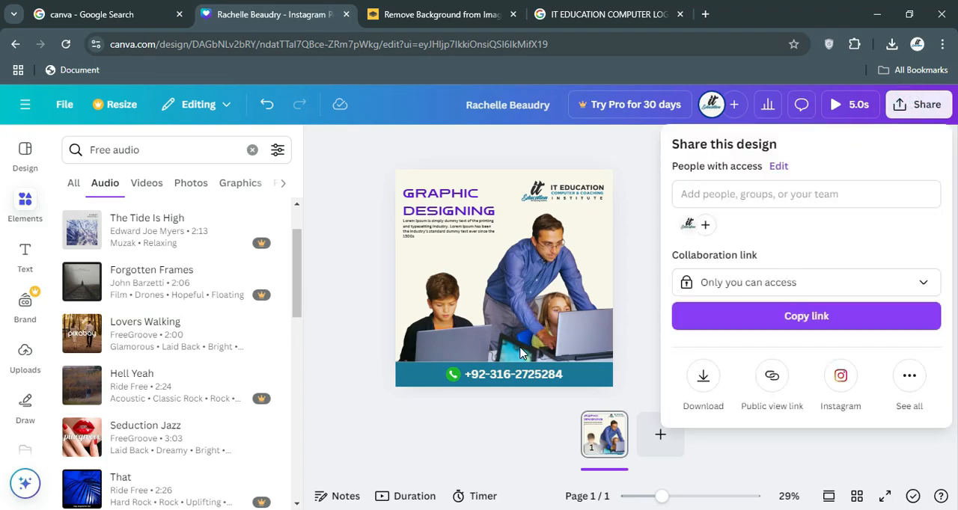
click(631, 253)
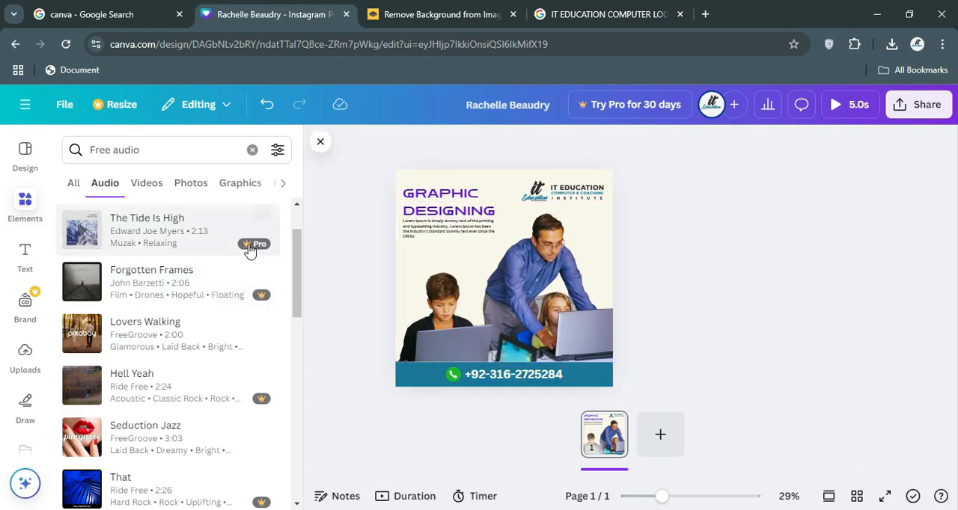
mouse_move(268, 250)
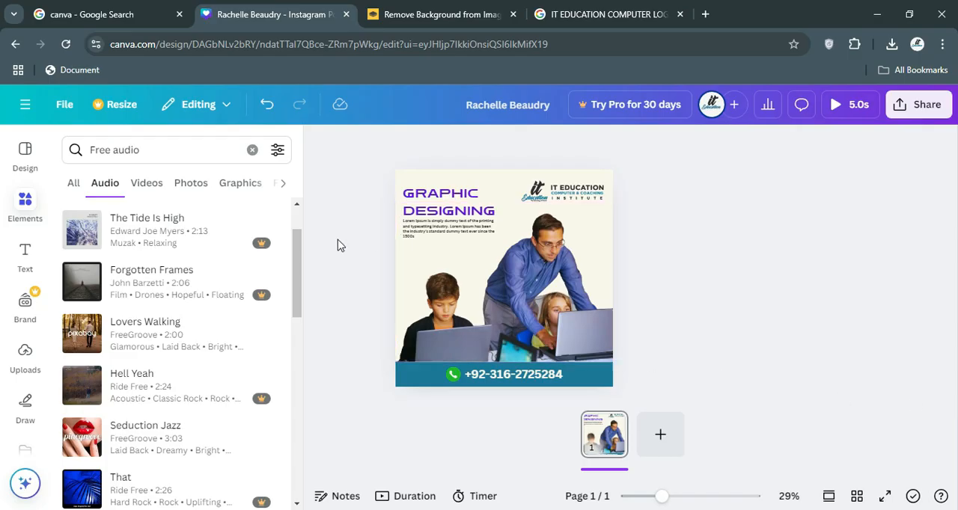
Clear the element search and add the two-sparklers sticker to the page.
click(208, 155)
triple_click(208, 156)
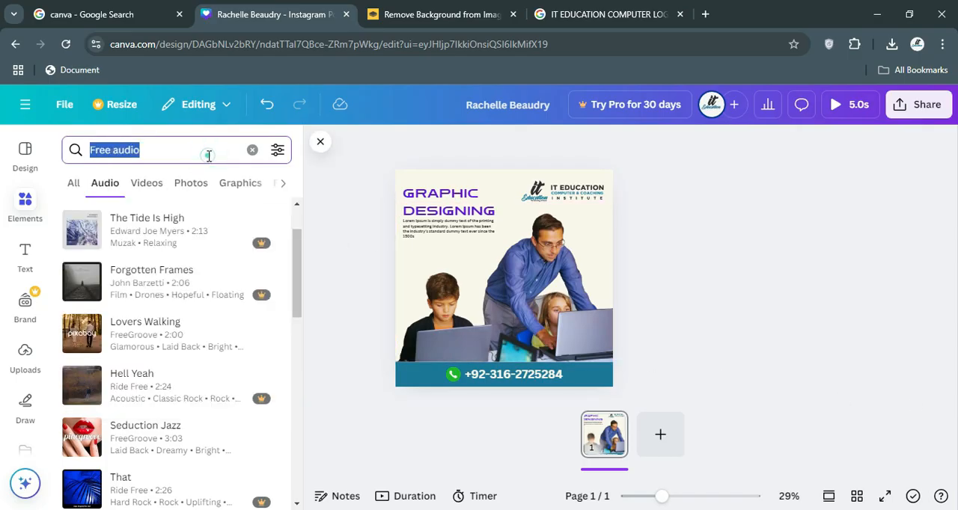
click(250, 152)
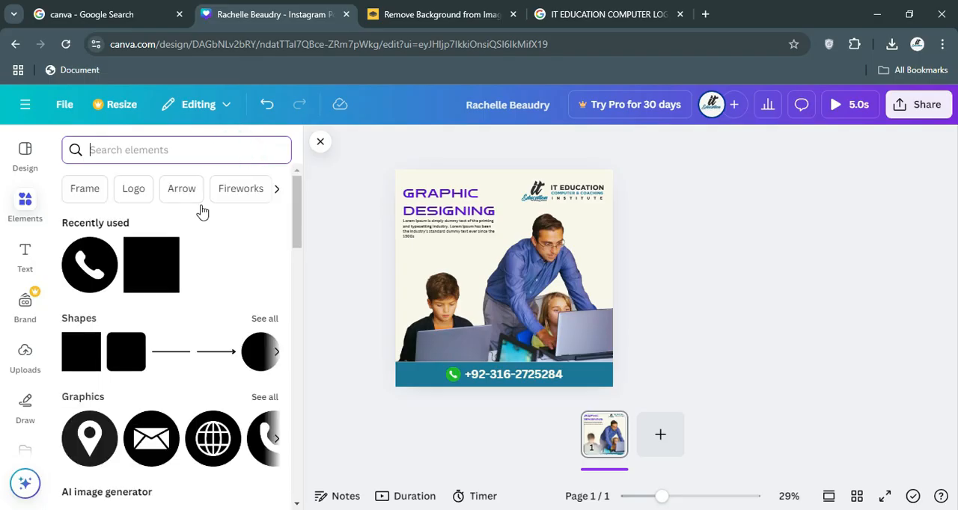
scroll(199, 359, down, 5)
scroll(199, 361, down, 1)
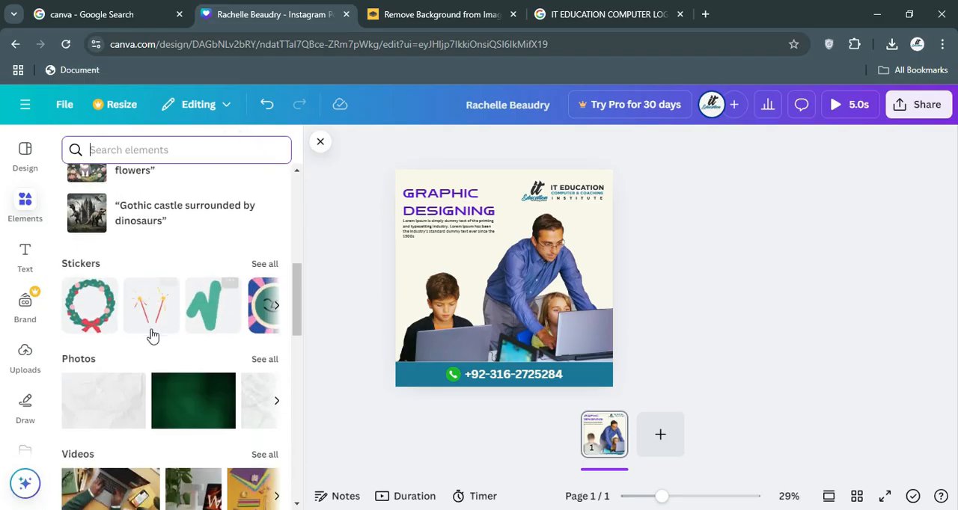
click(152, 320)
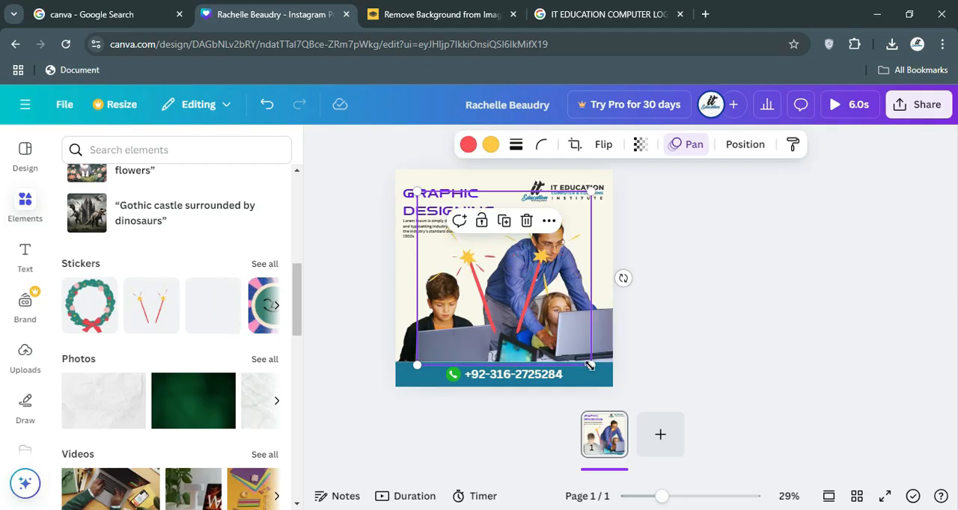
Shrink the sparklers sticker, rotate it upside down, and place it just below the IT Education logo.
drag(591, 365, 586, 240)
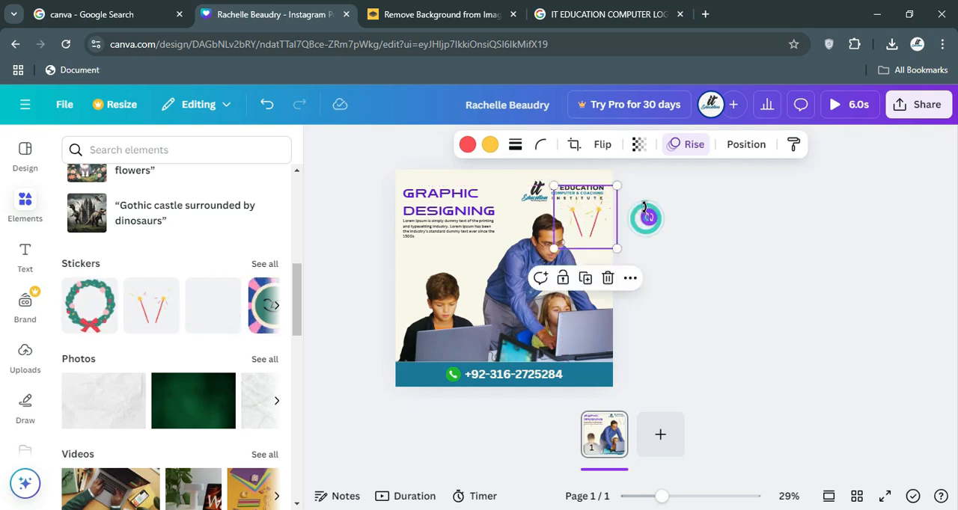
drag(648, 217, 516, 215)
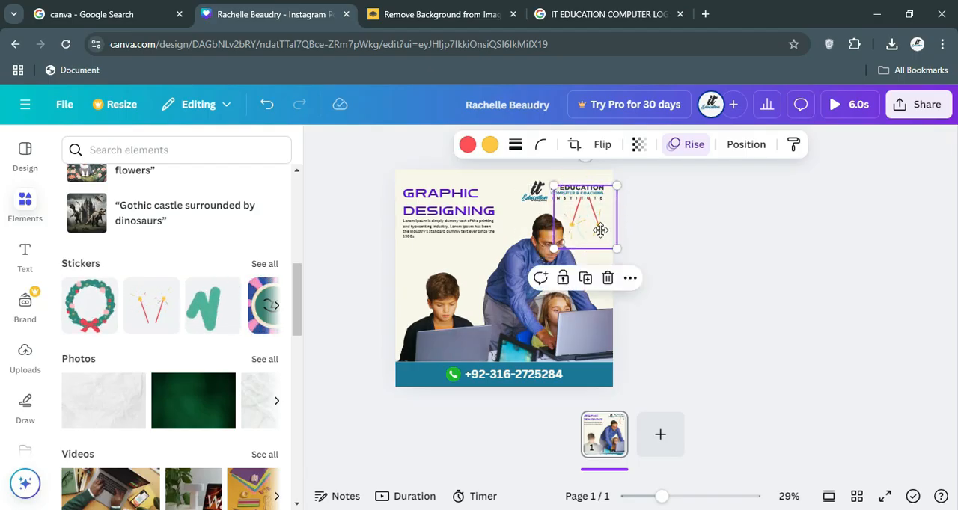
drag(600, 230, 600, 235)
click(649, 264)
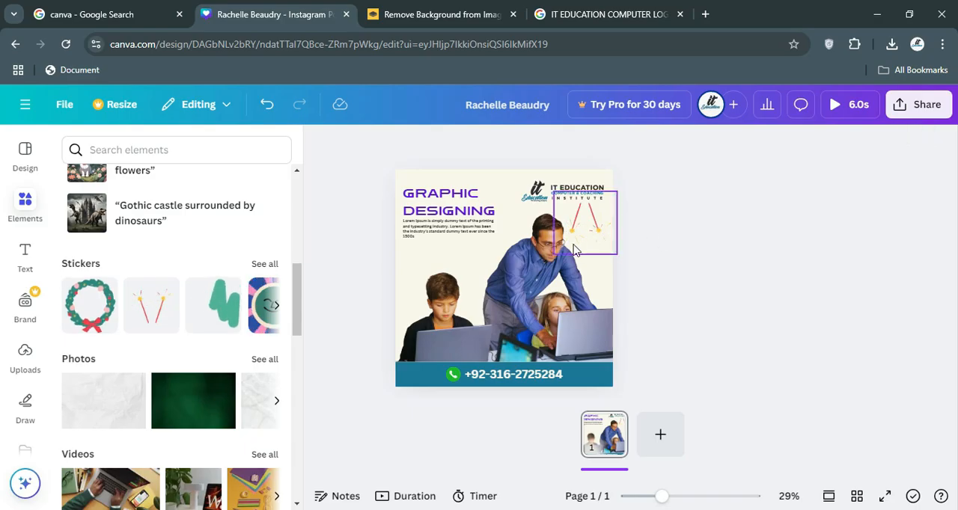
click(764, 309)
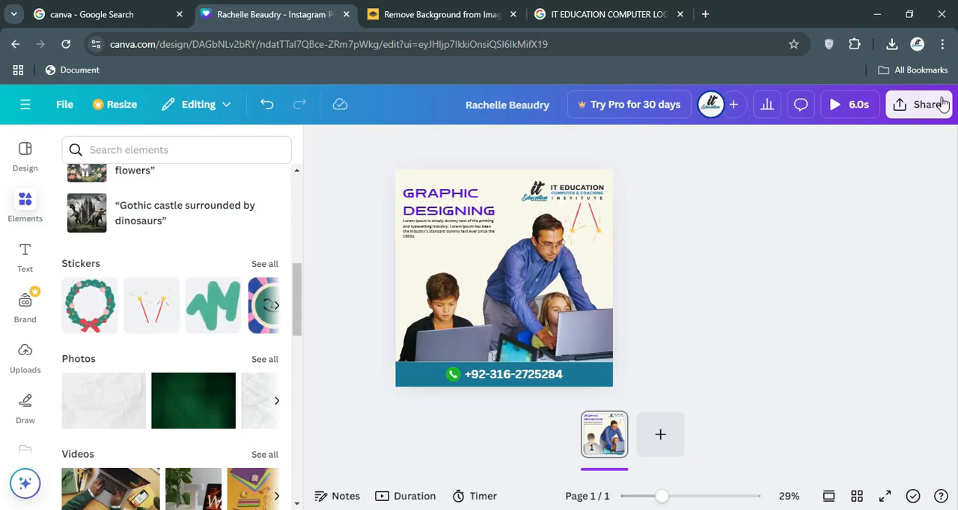
Delete the sparklers sticker from the page.
click(597, 241)
key(Delete)
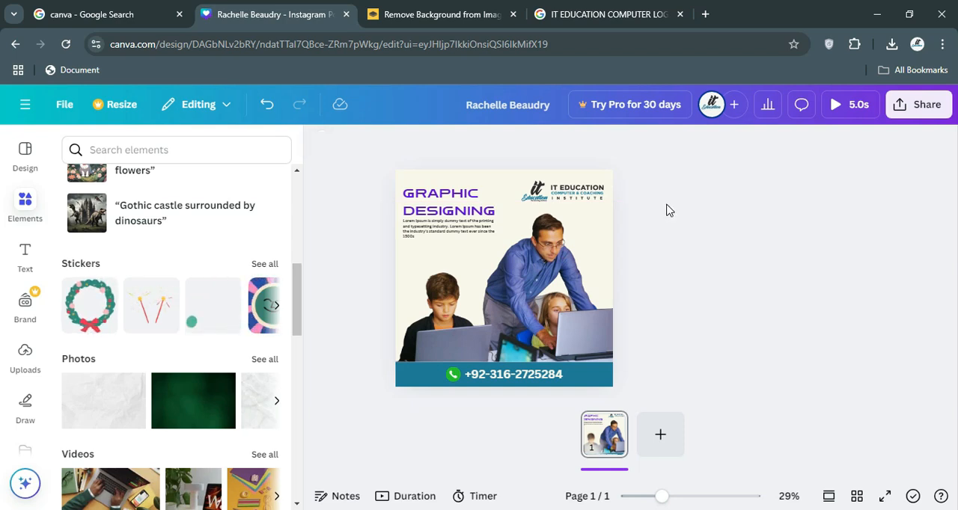
Download the design with the MP4 Video file type.
click(895, 106)
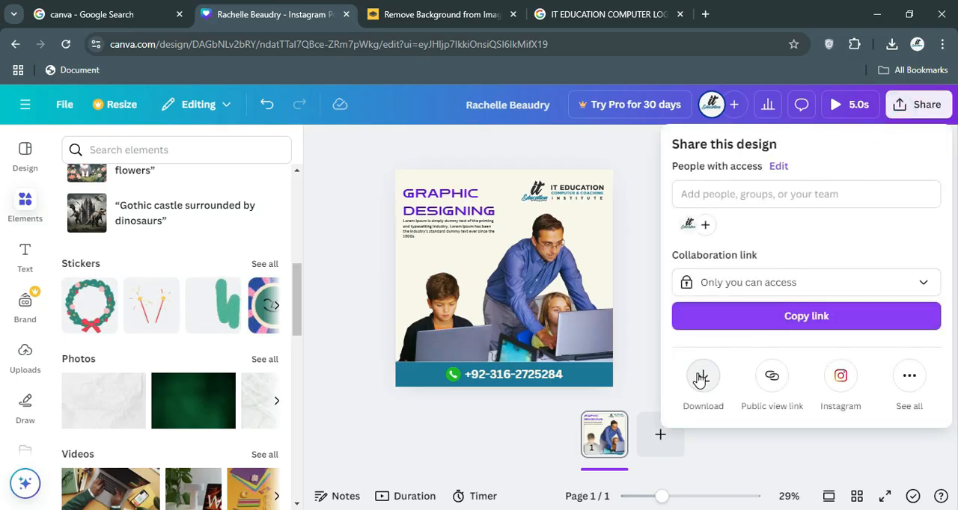
click(701, 378)
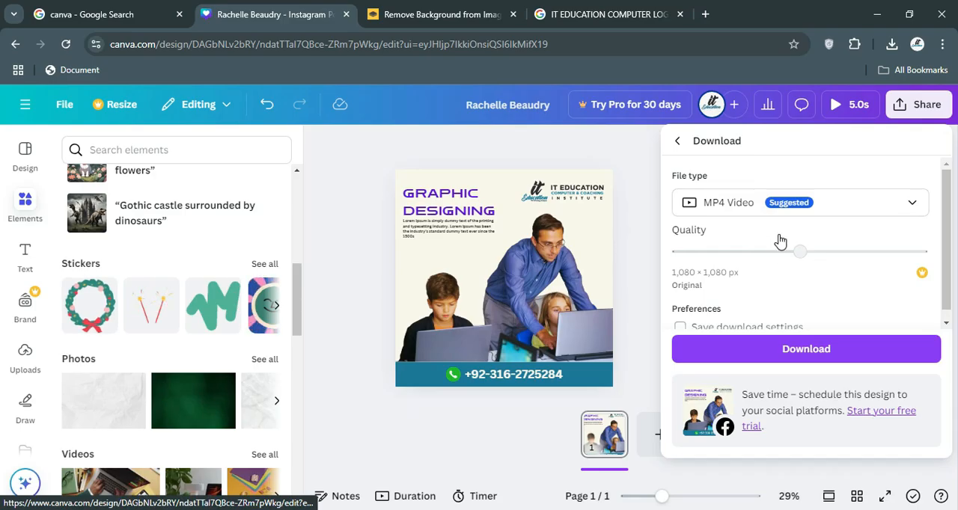
scroll(781, 293, down, 1)
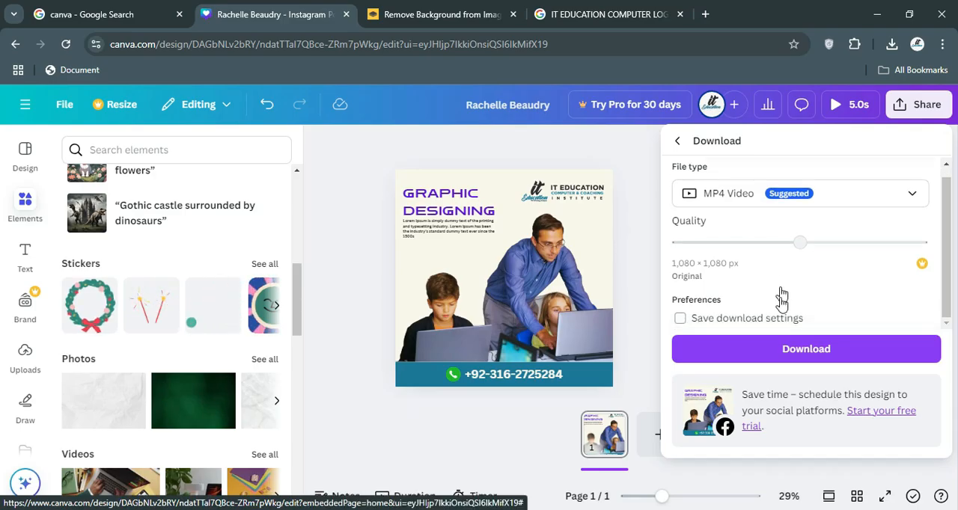
click(793, 356)
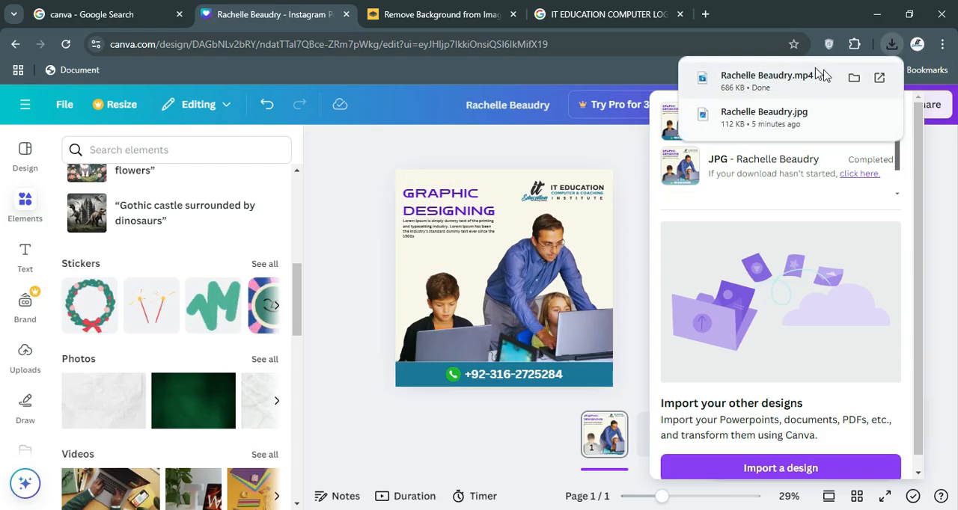
Play the exported MP4 from the Downloads folder in the media player, close it, and return to the Canva design.
click(852, 80)
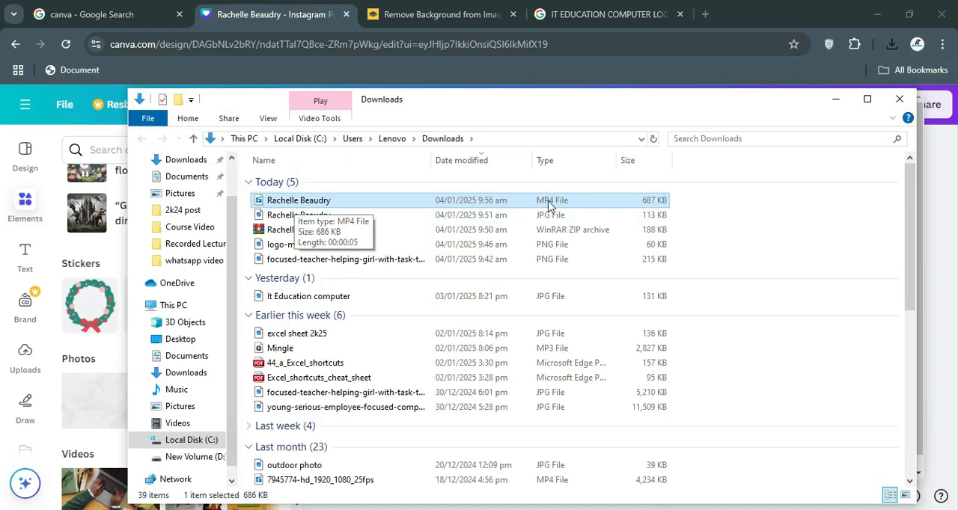
double_click(273, 202)
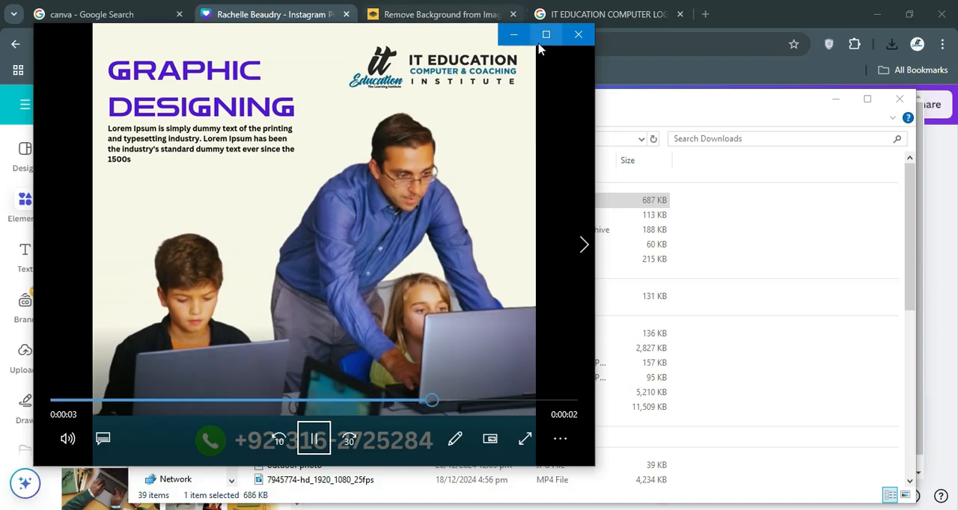
click(573, 34)
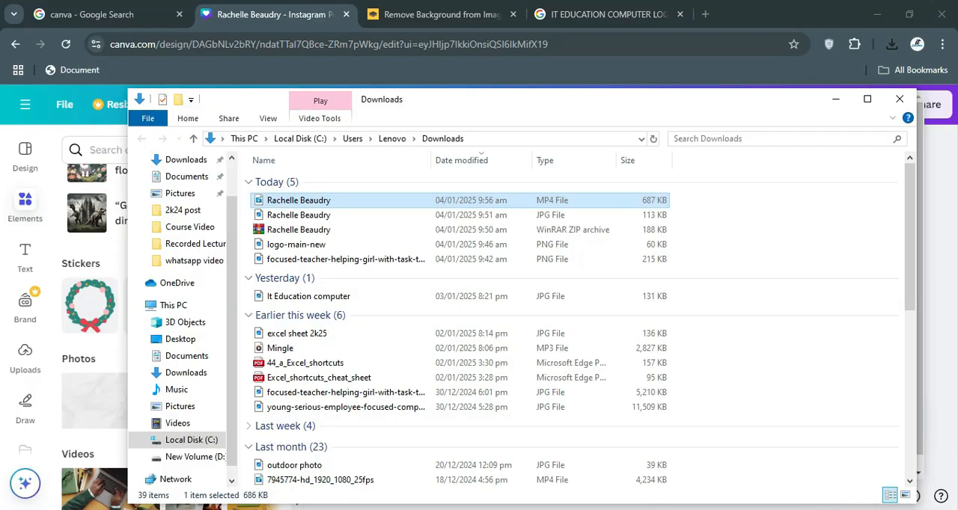
click(107, 16)
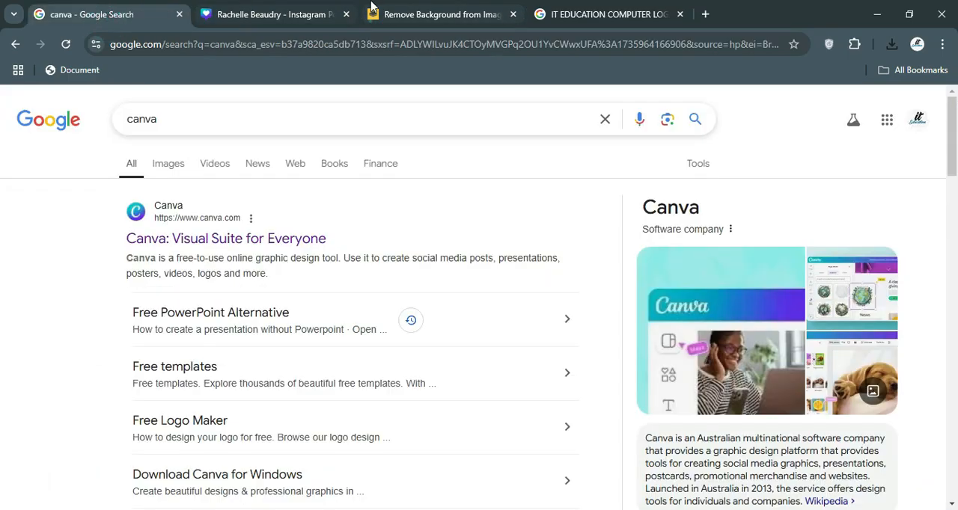
click(371, 18)
click(329, 15)
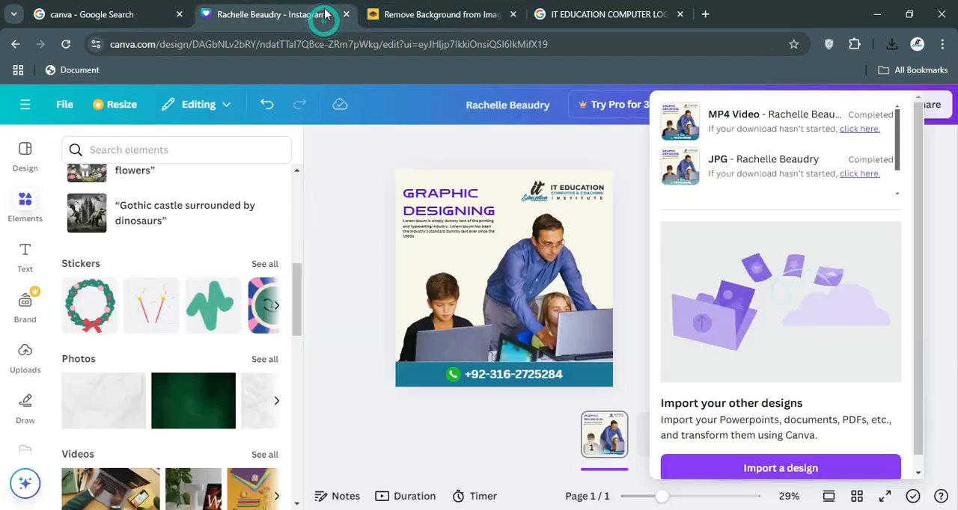
click(588, 142)
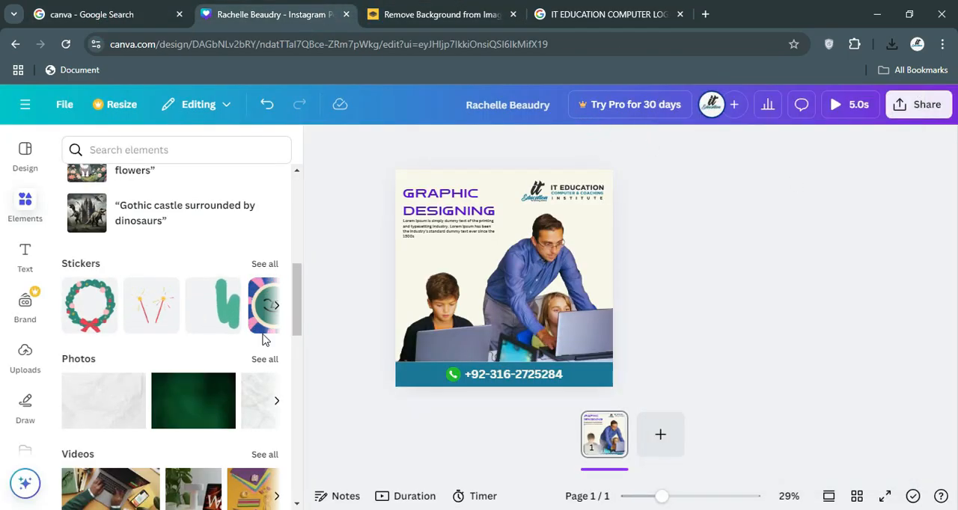
Close the Instagram post design and return to the Canva home page.
scroll(97, 330, up, 1)
scroll(98, 331, up, 5)
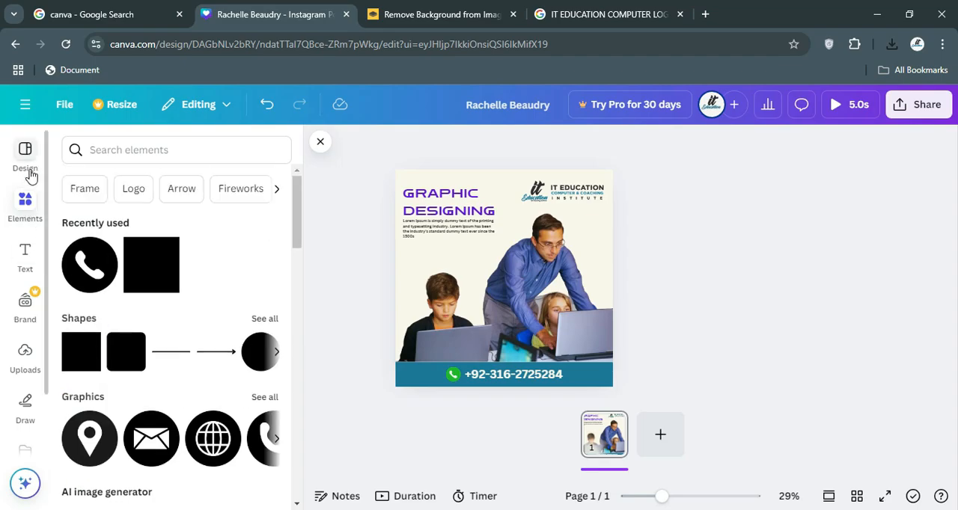
click(58, 107)
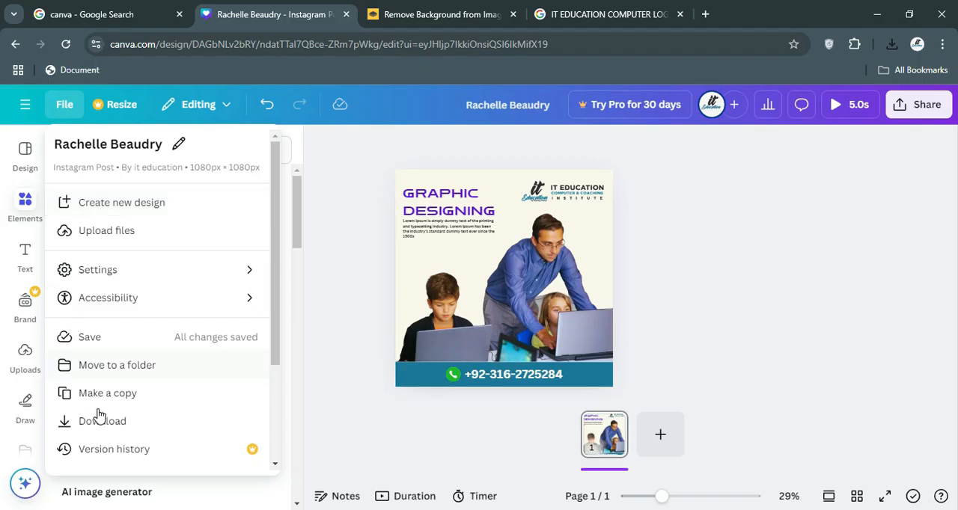
click(30, 107)
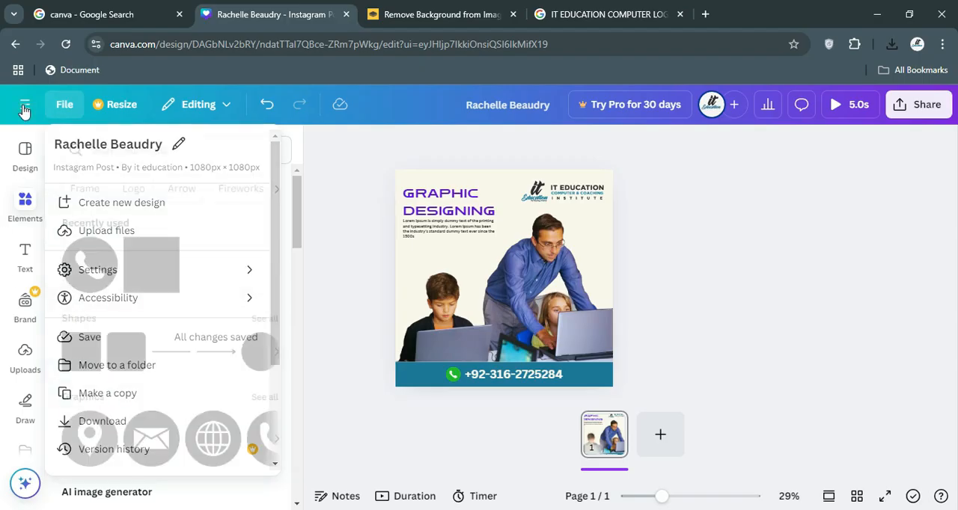
click(23, 108)
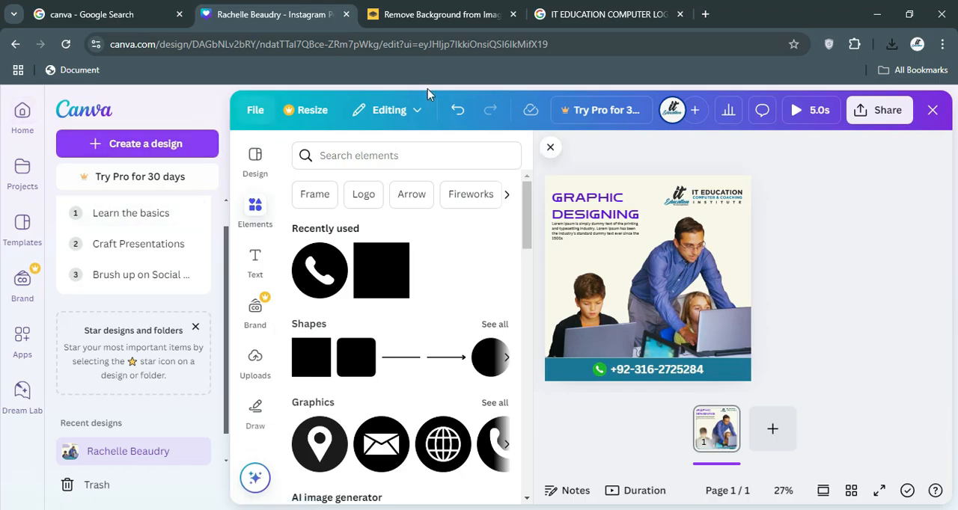
click(932, 110)
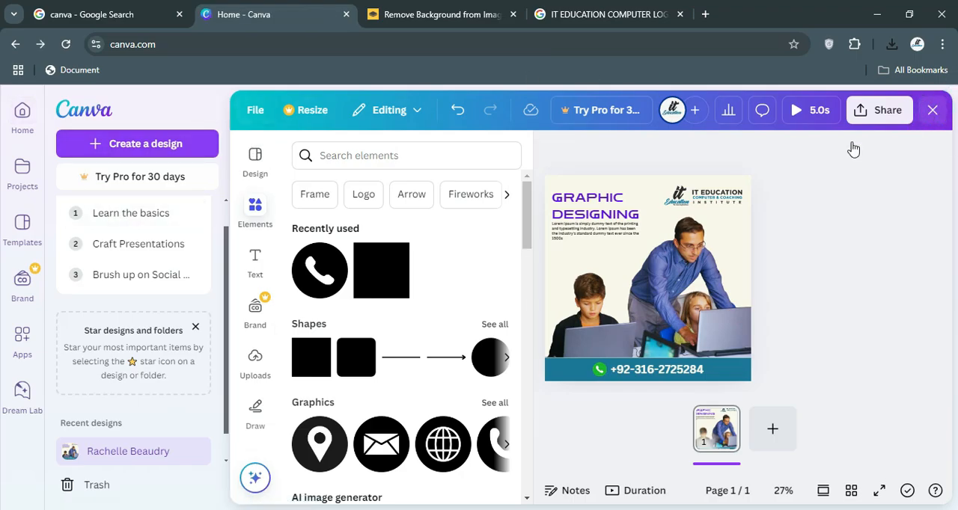
Look over the recent designs, the notifications, and the social media design types on the home page.
scroll(437, 231, down, 2)
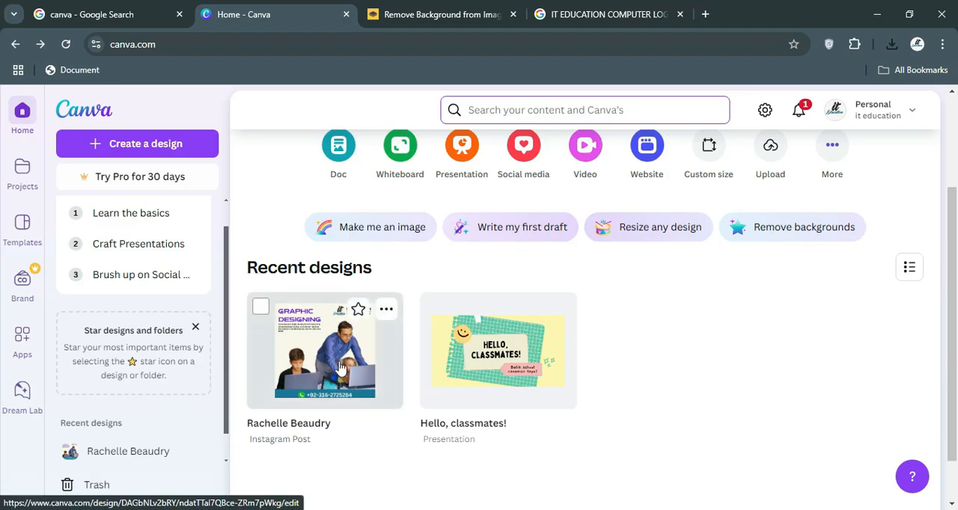
click(798, 109)
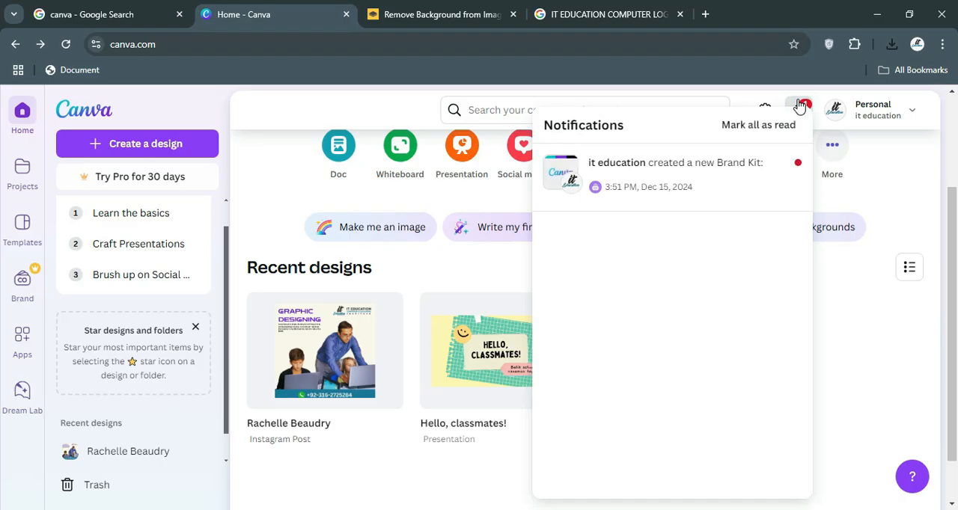
click(852, 330)
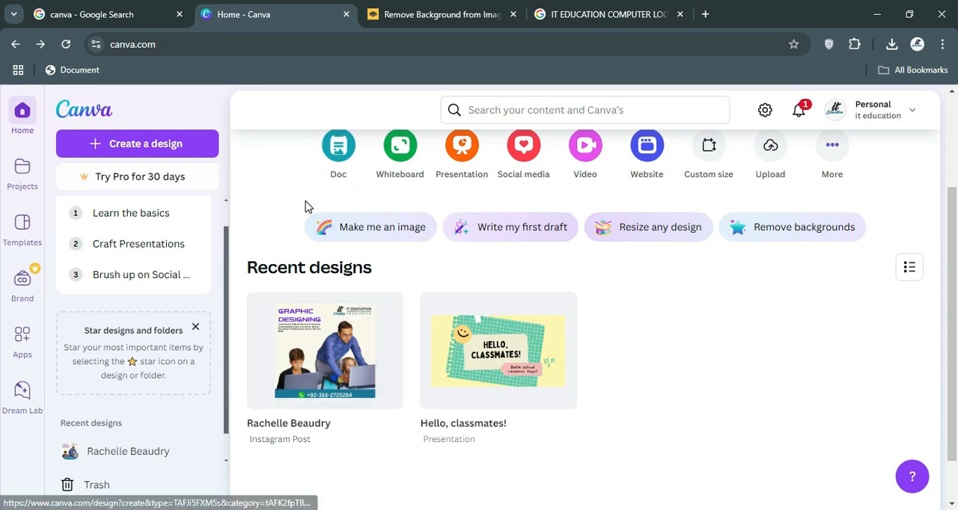
scroll(449, 246, up, 1)
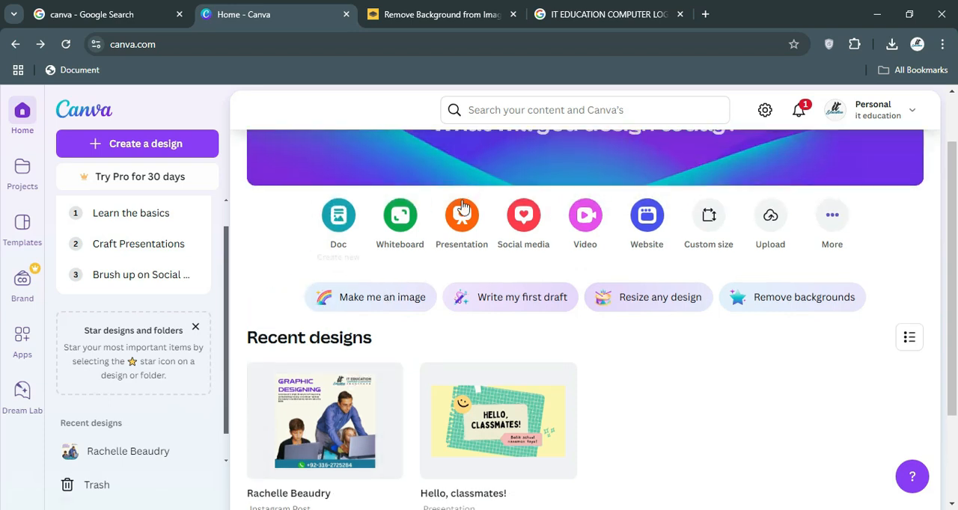
click(525, 219)
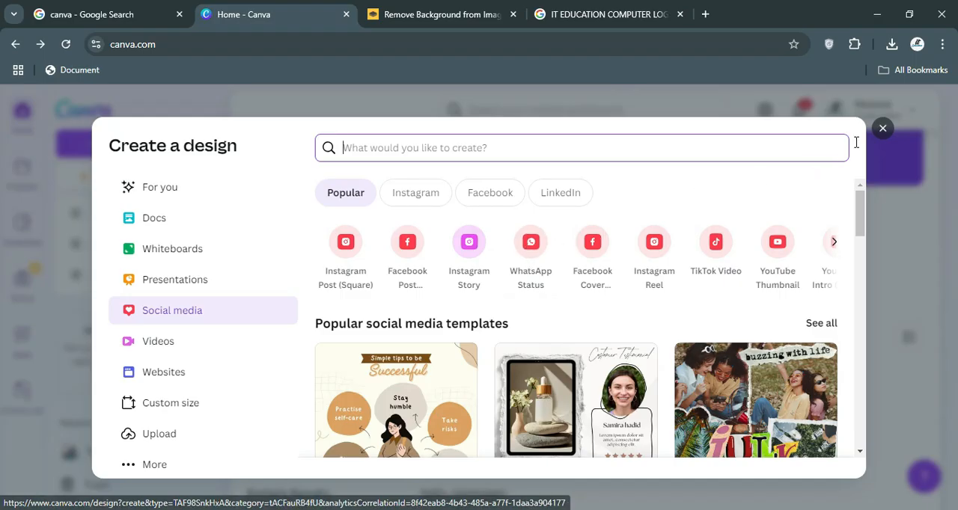
click(882, 127)
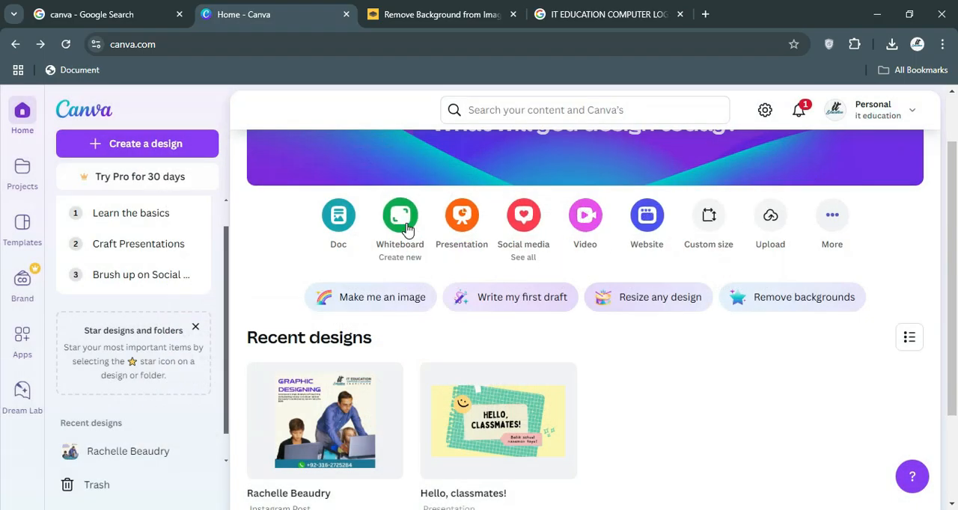
Create a new blank Doc and set the text size of its first line to 18.
click(338, 217)
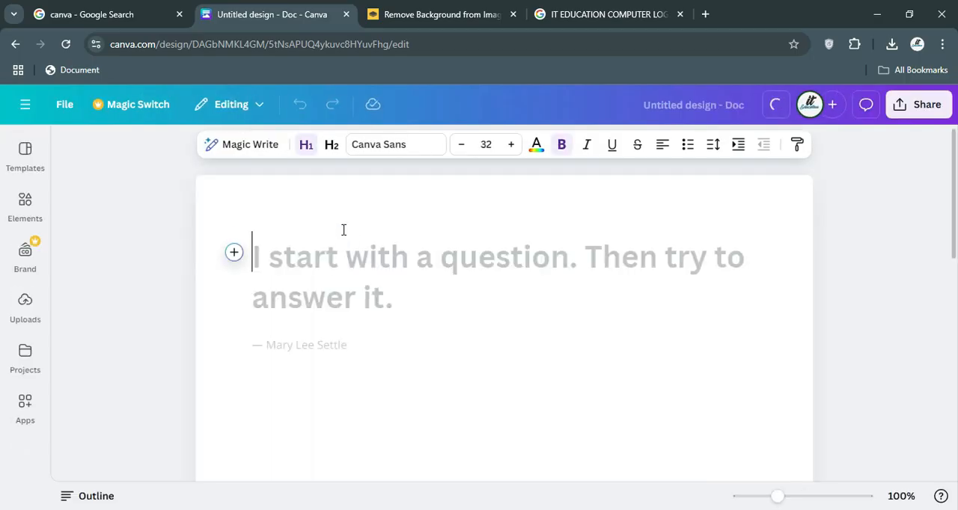
click(462, 145)
click(461, 145)
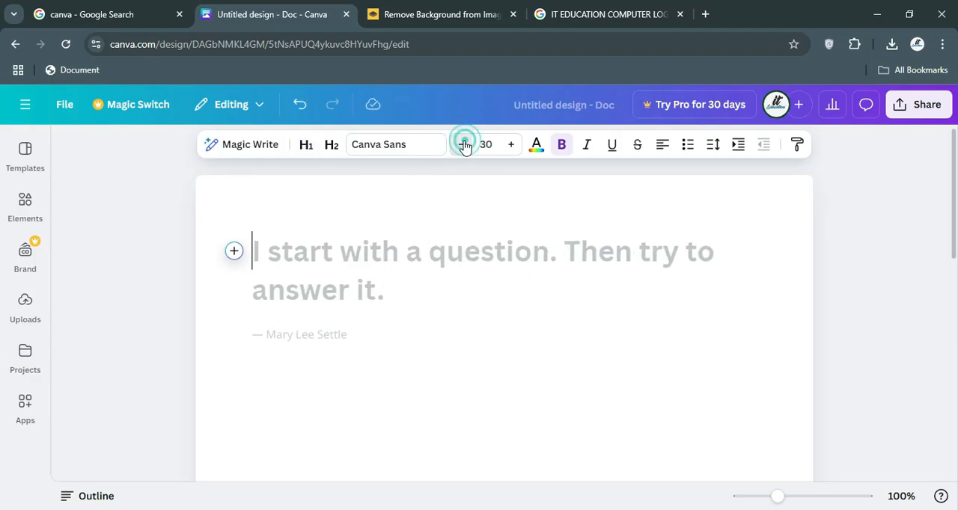
click(462, 144)
double_click(462, 144)
triple_click(461, 145)
triple_click(461, 144)
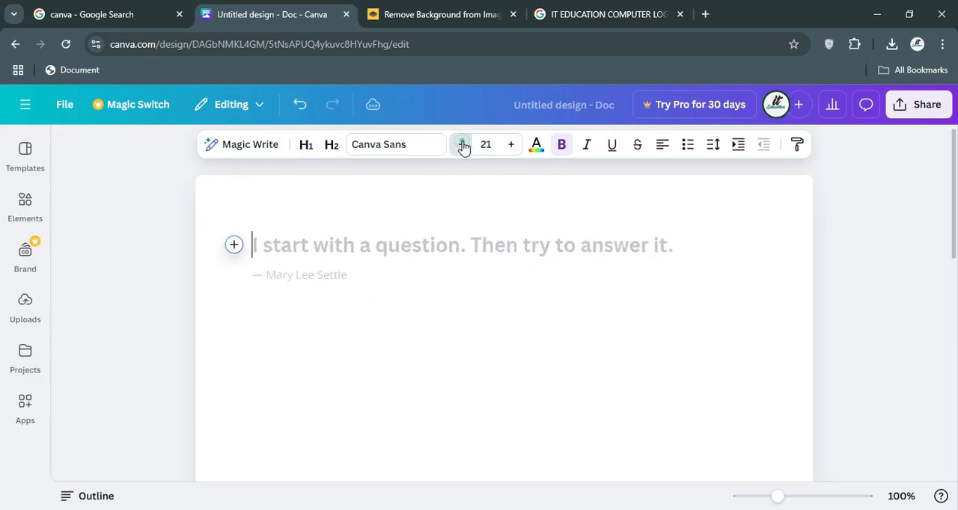
double_click(461, 144)
click(462, 144)
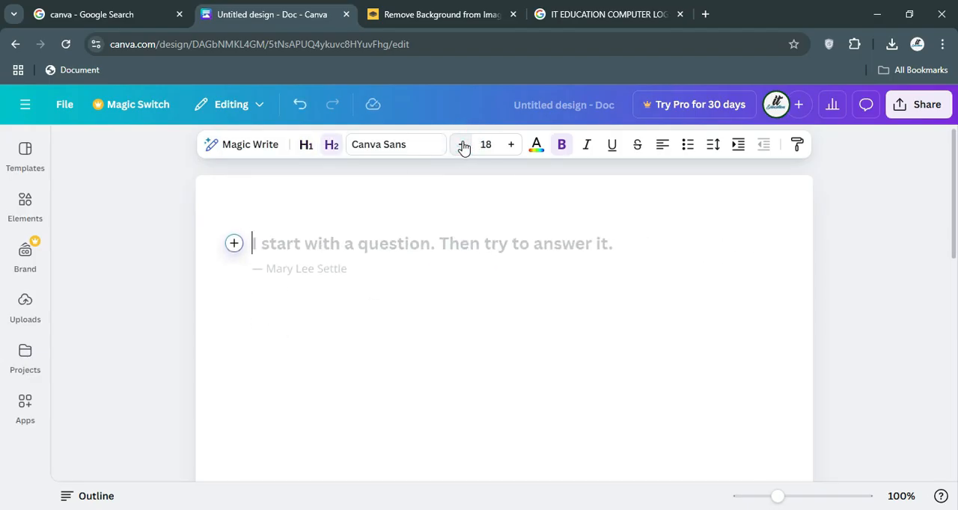
Write "this is my first ms word class" as the first line of the Doc.
text(this is my f)
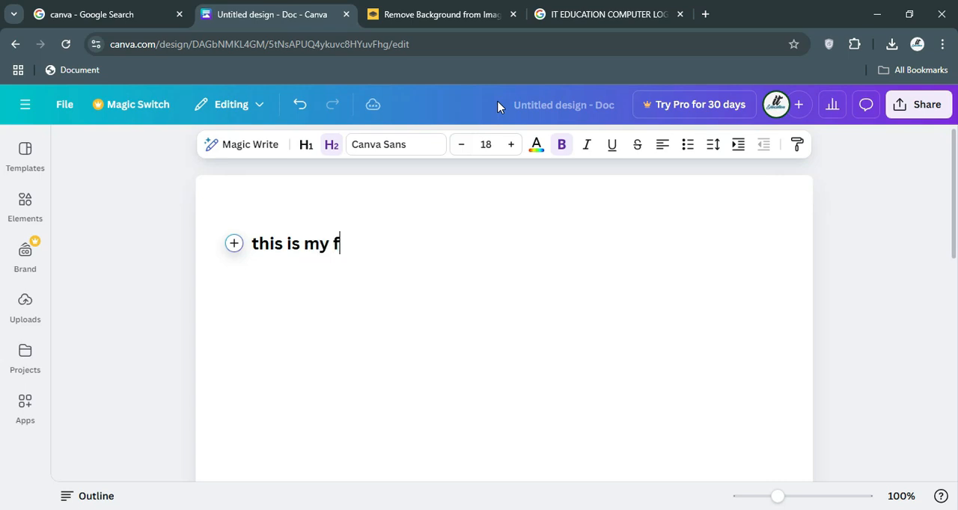
text(irzt)
text( ms word class)
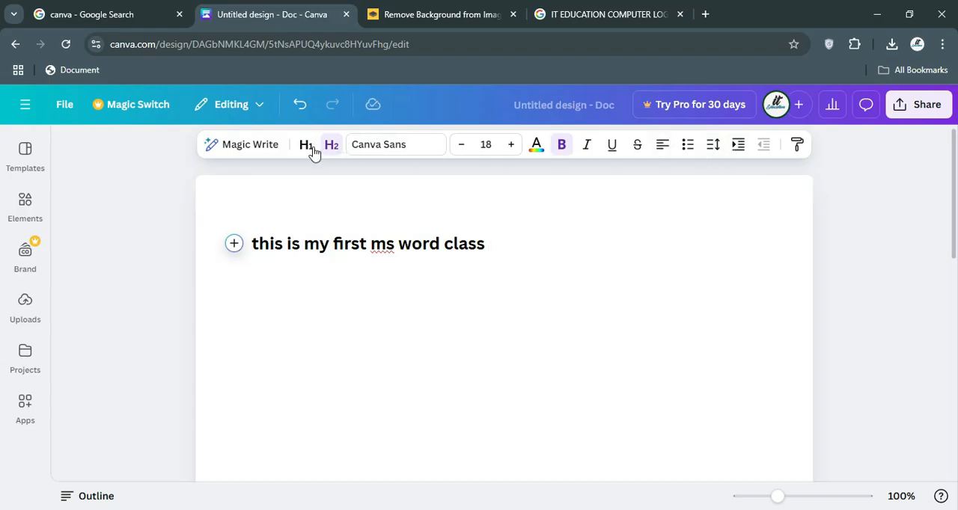
Try inserting Magic Write's Paragraph Generator text on the rise of the creator economy after the first line, and undo the insertion.
click(258, 148)
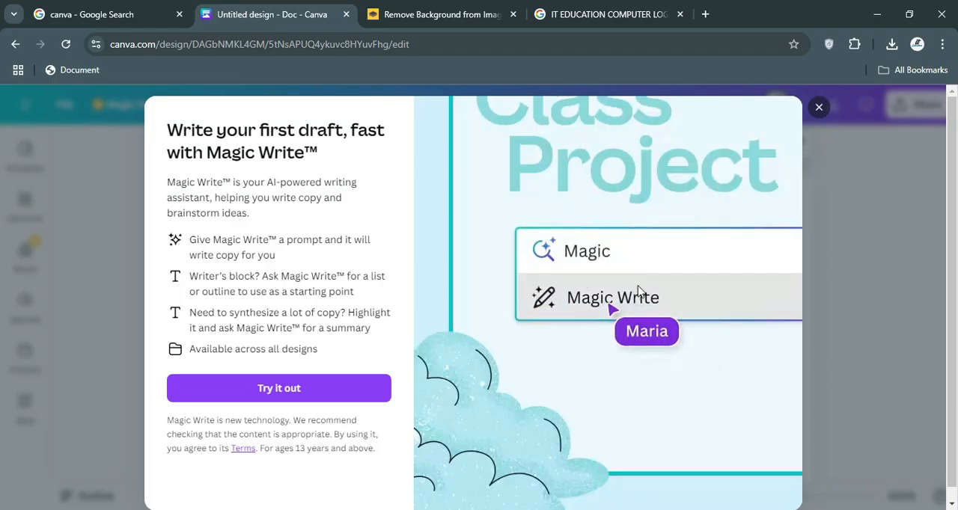
click(273, 390)
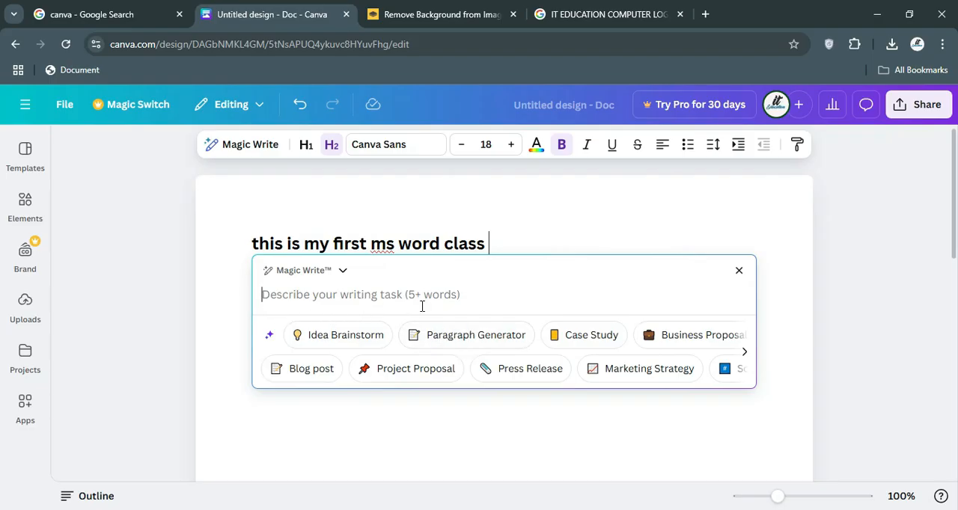
click(466, 335)
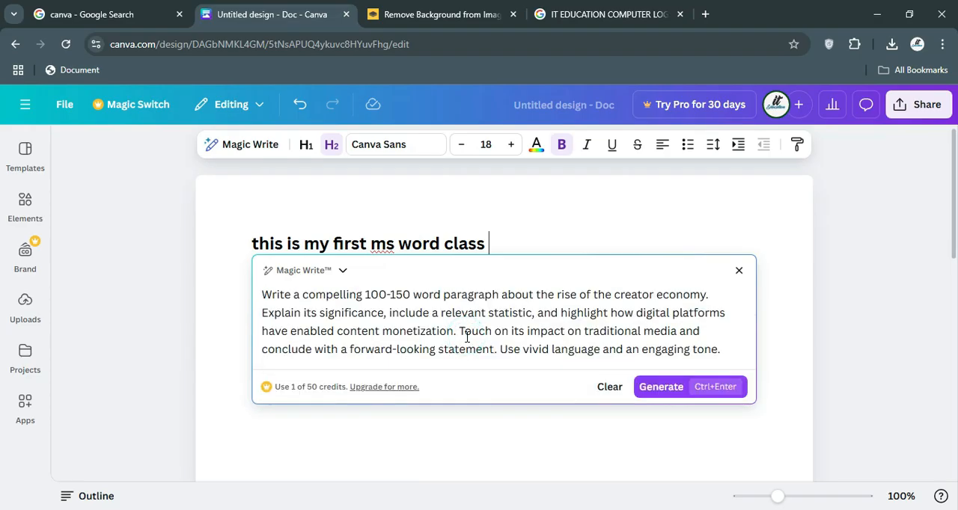
click(671, 396)
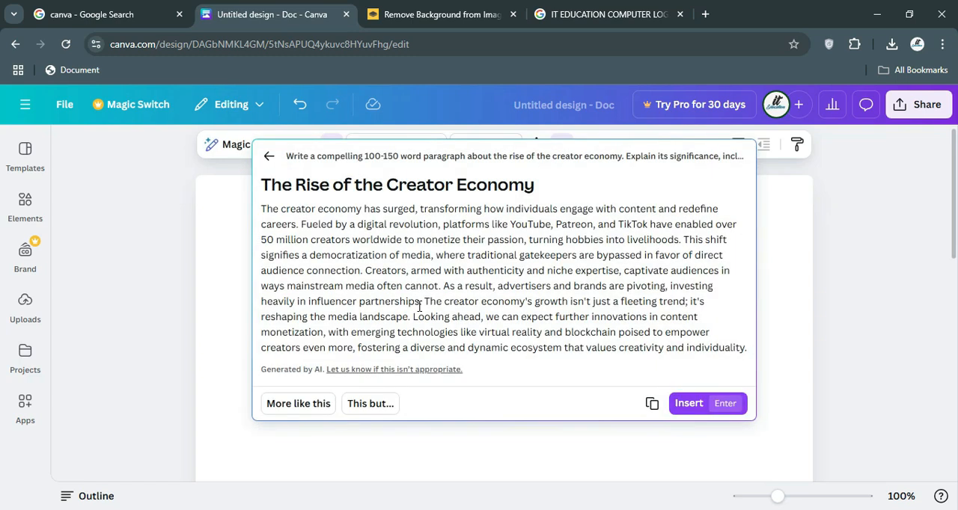
click(684, 405)
scroll(444, 306, up, 4)
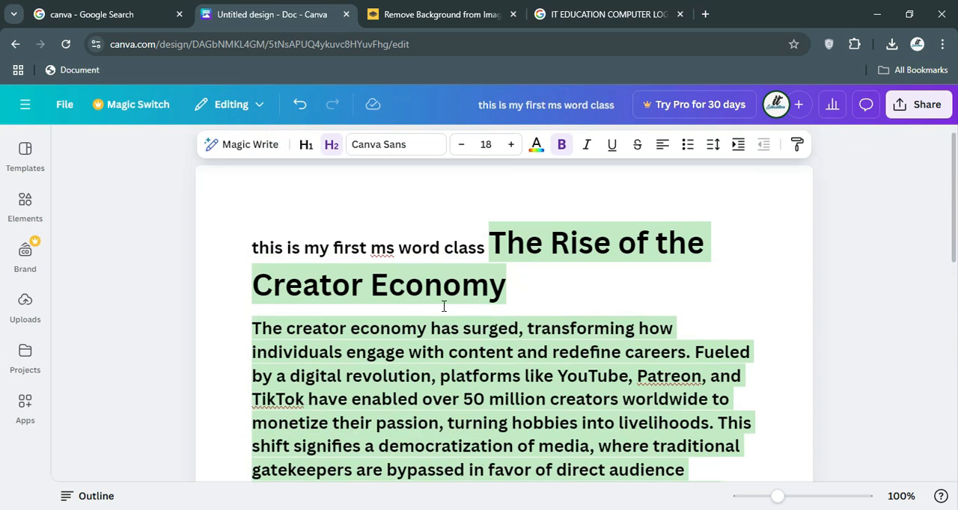
key(ctrl+z)
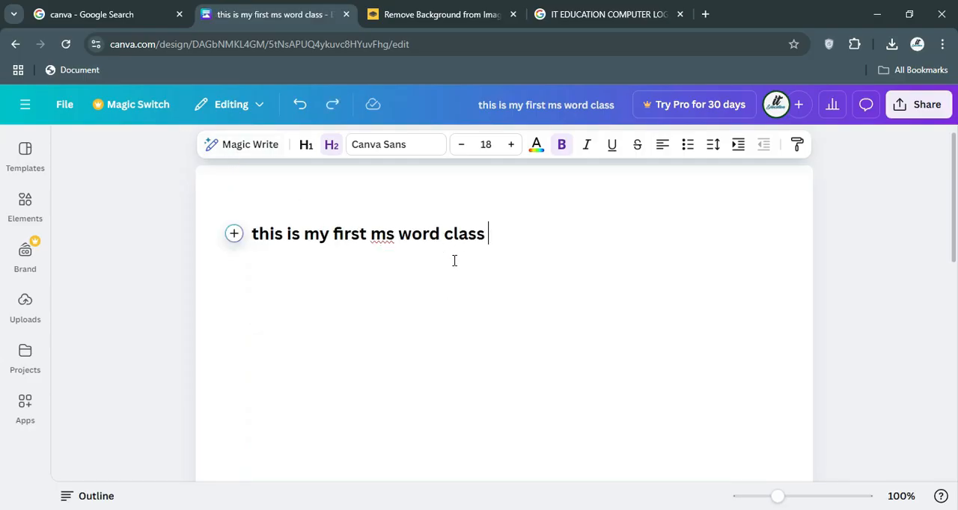
Insert a 3 Columns block below the first line and place the cursor in its third column.
click(234, 236)
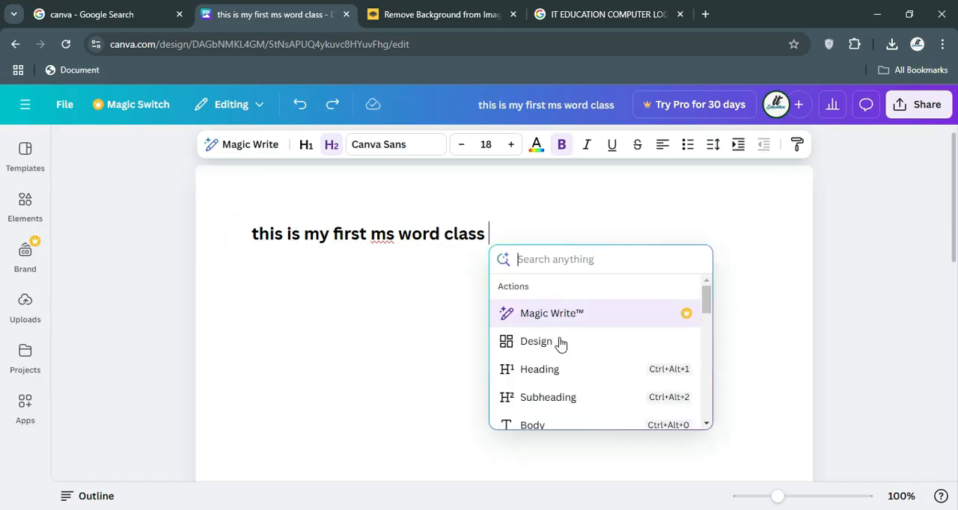
scroll(560, 359, down, 5)
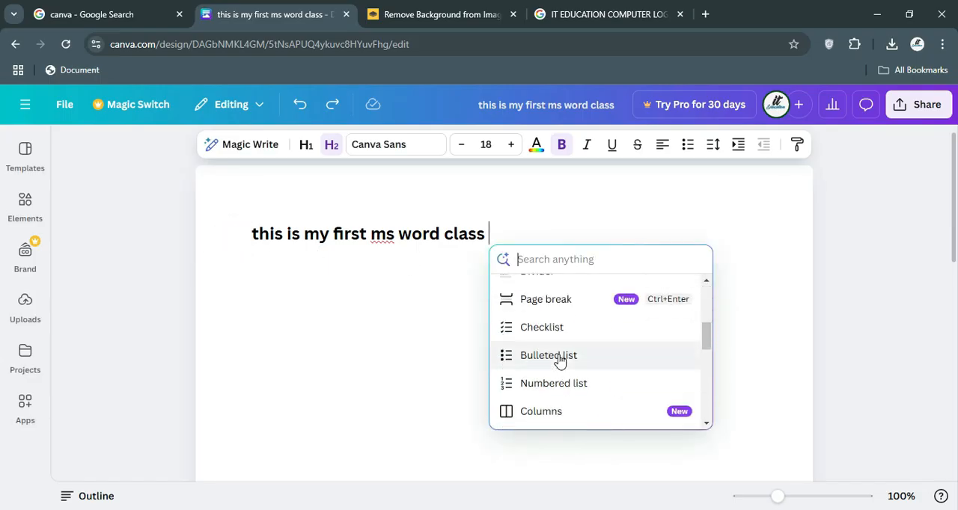
click(549, 412)
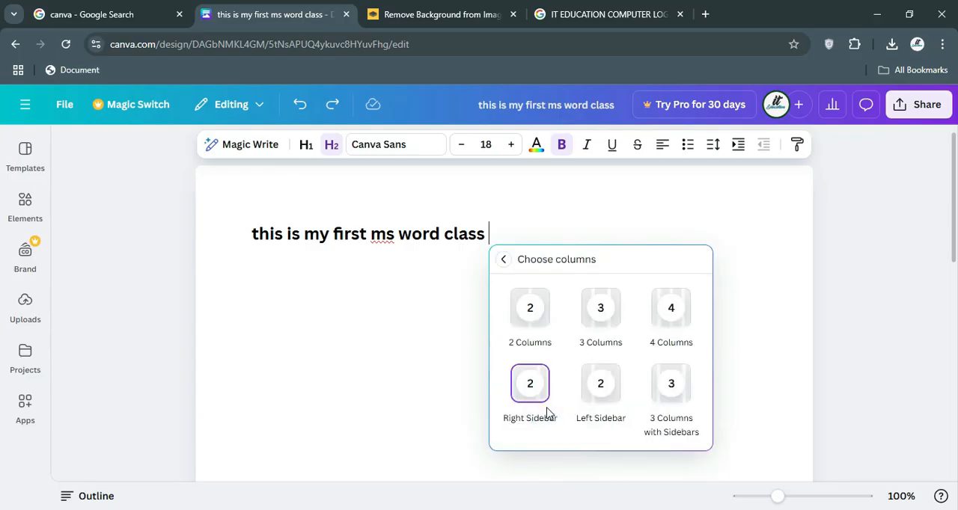
click(600, 313)
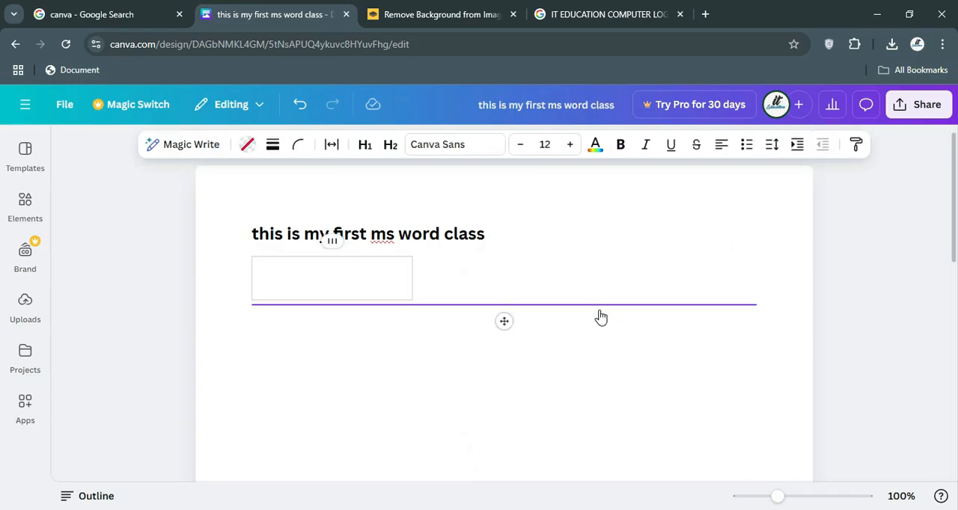
click(490, 273)
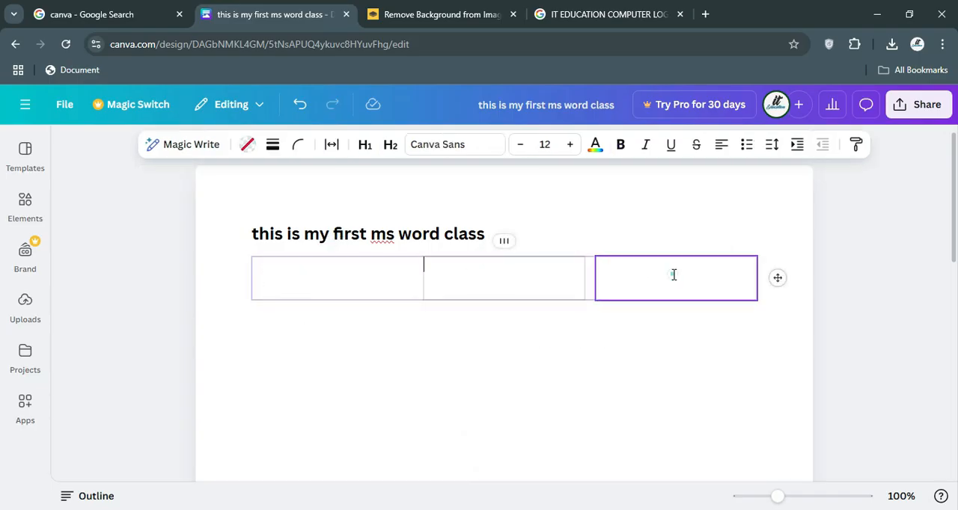
click(674, 274)
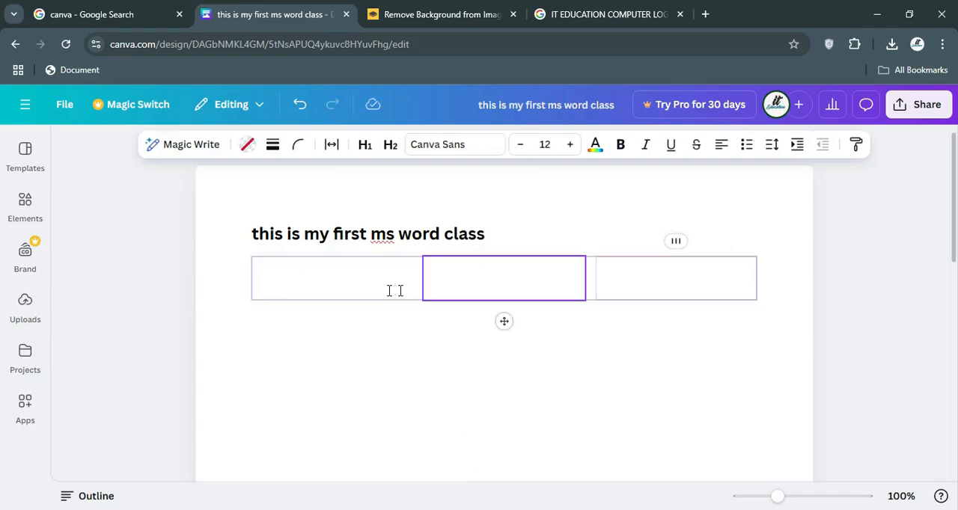
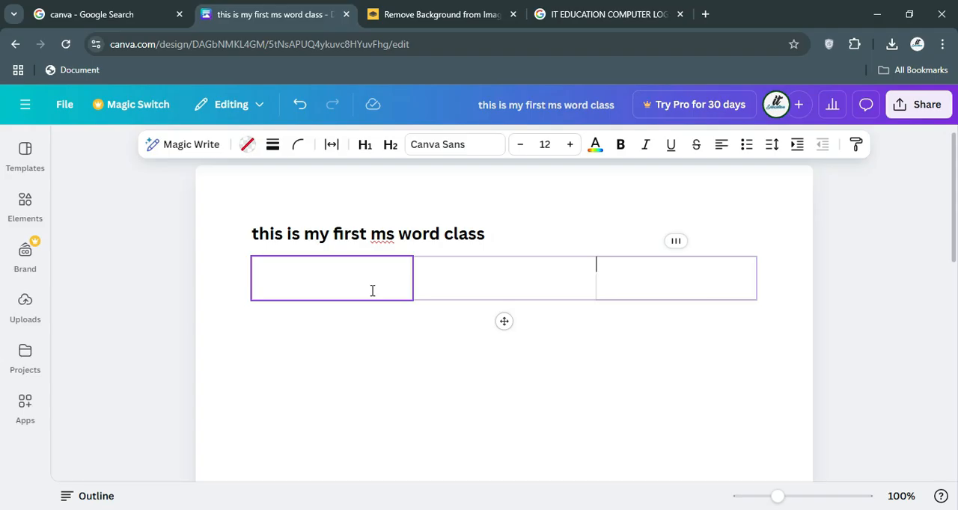
Undo the insertion of the three-column block below the first line of the Doc.
click(372, 290)
key(ctrl+z)
key(ctrl+z)
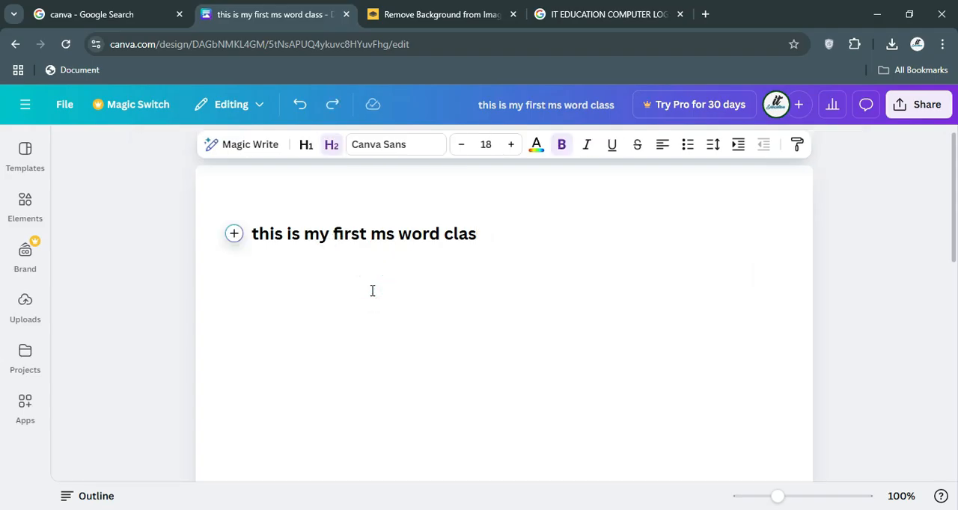
Leave the Doc for the home page and create a new blank Presentation.
click(24, 105)
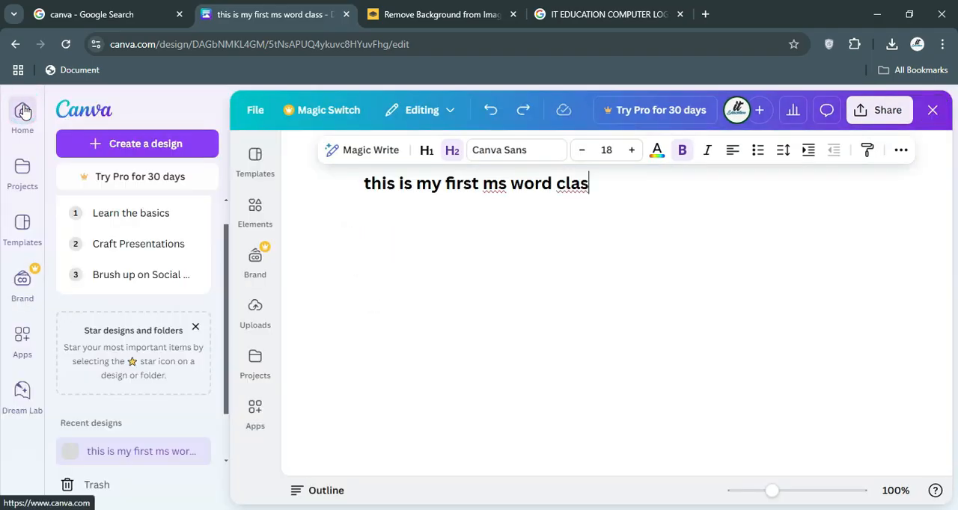
click(932, 110)
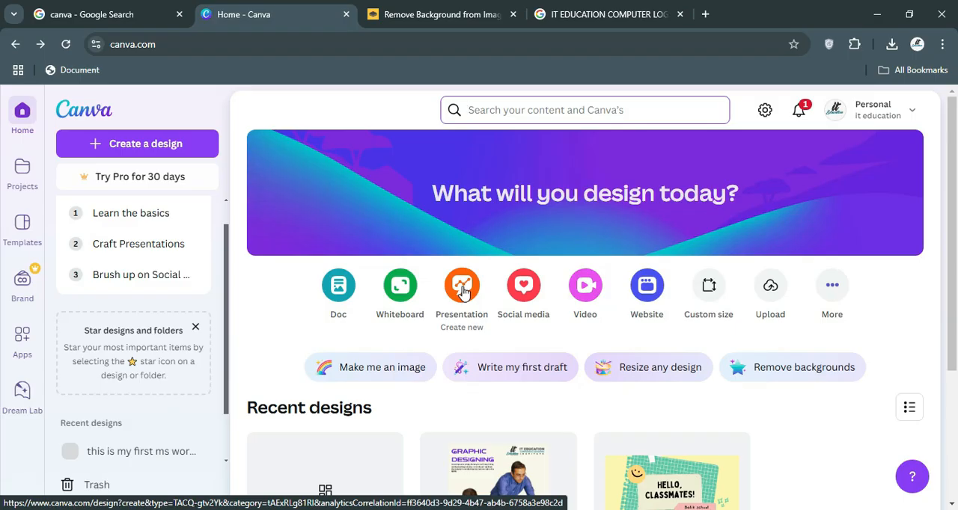
click(461, 289)
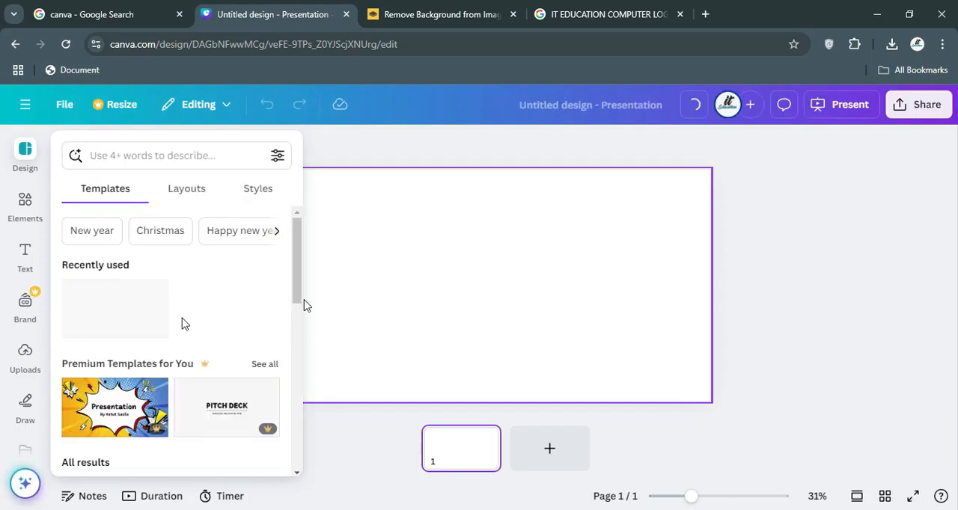
Apply all 11 pages of the Blue Doodle Project Presentation template to the blank presentation.
scroll(118, 316, down, 4)
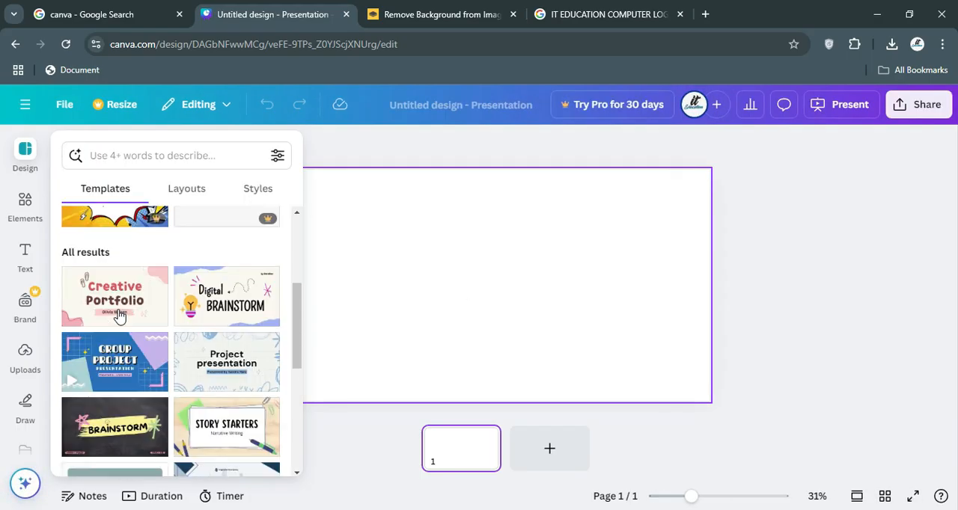
scroll(122, 317, down, 2)
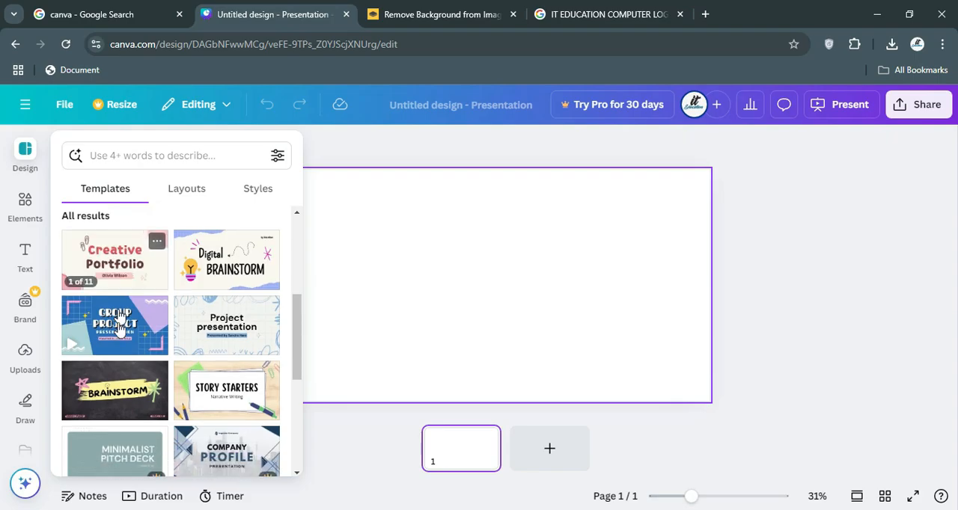
click(232, 300)
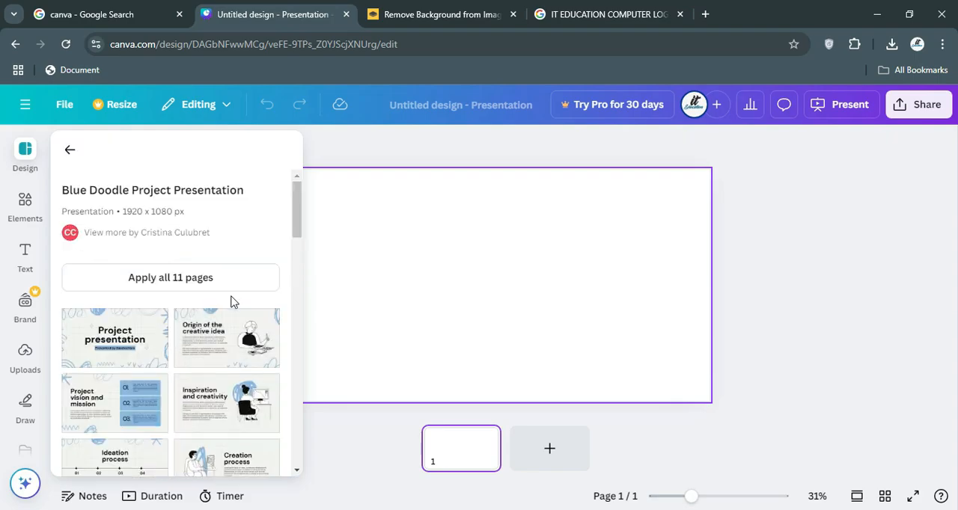
scroll(136, 336, down, 2)
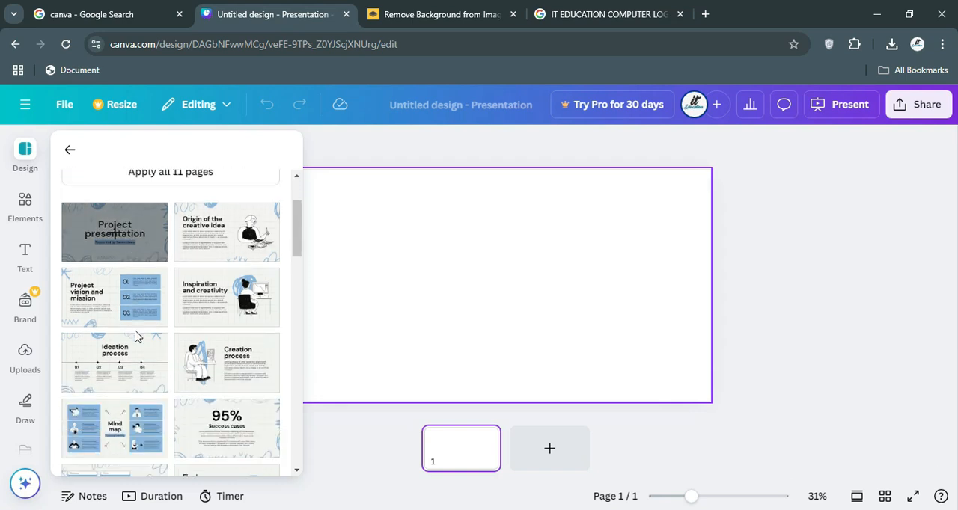
scroll(134, 336, down, 5)
scroll(132, 336, up, 8)
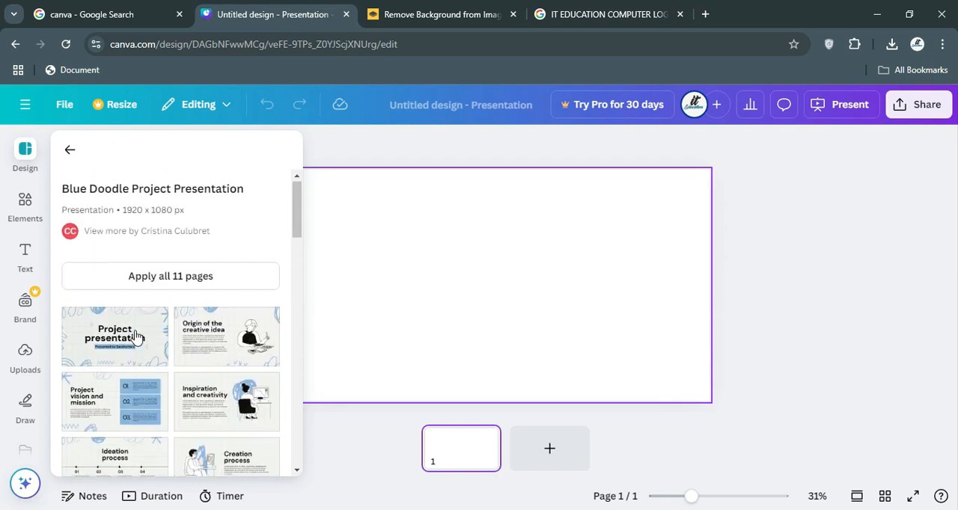
click(166, 288)
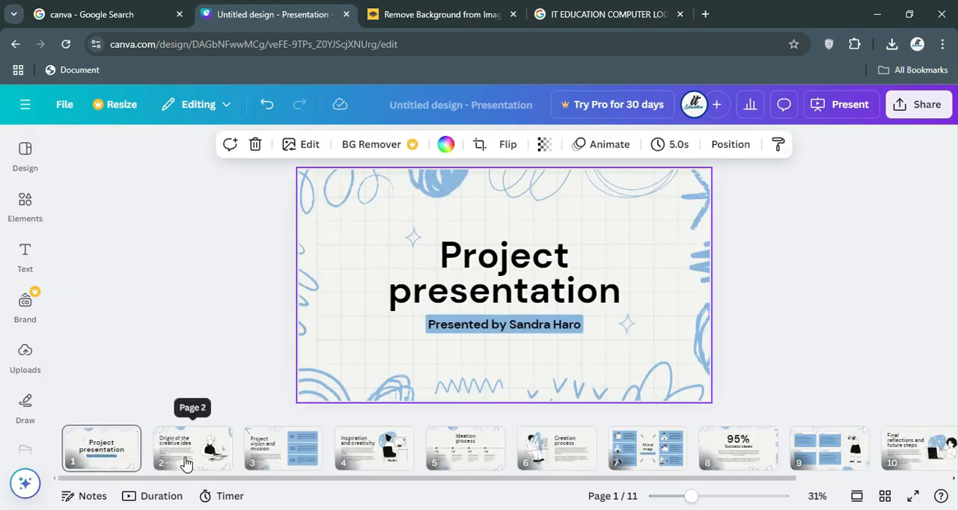
View pages 2 and 3 of the presentation and return to its first page.
click(185, 462)
click(276, 455)
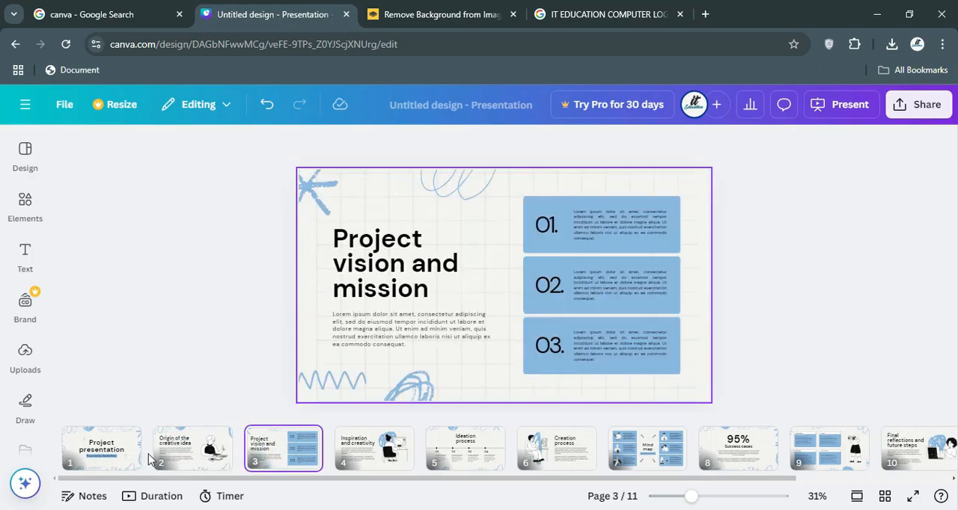
click(123, 452)
Select the title and subtitle on page 1 in turn, and shift the blue scribble on the slide's lower edge slightly upward.
click(468, 293)
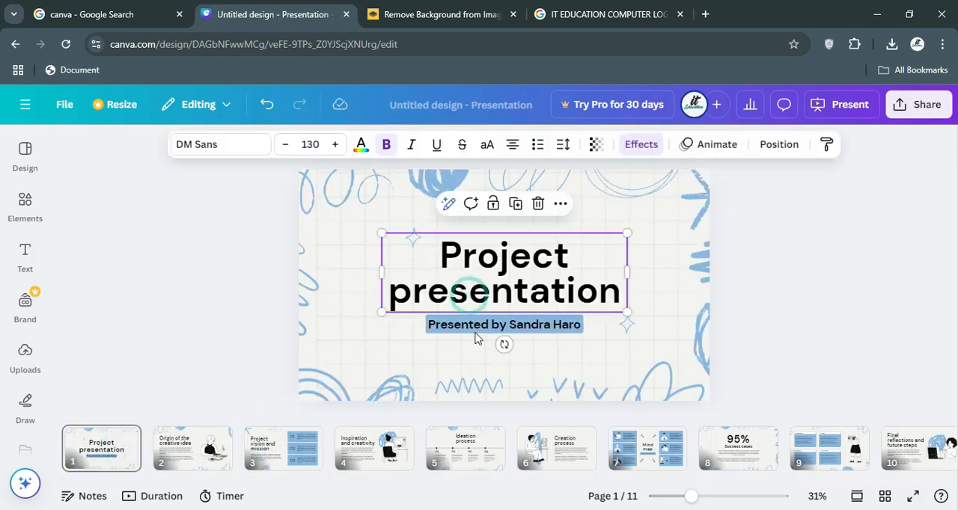
click(481, 326)
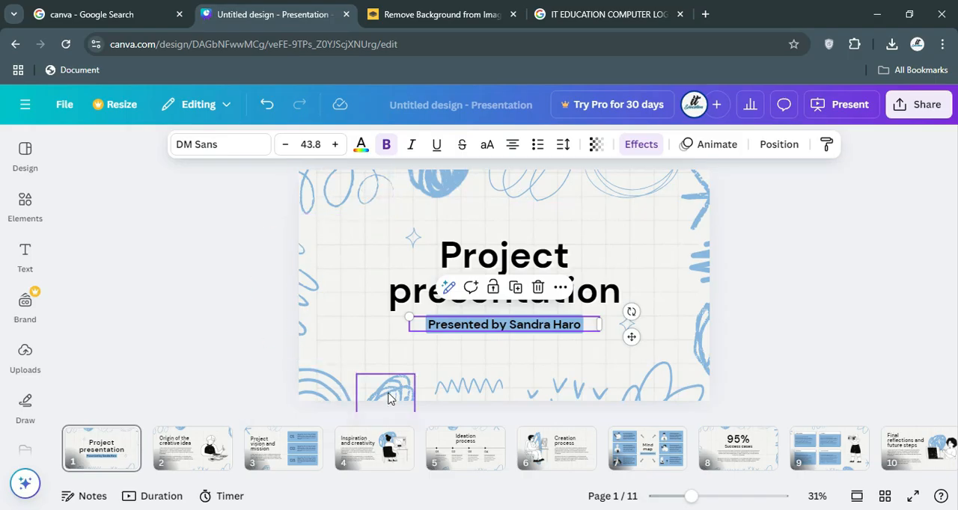
mouse_move(388, 398)
mouse_down()
mouse_move(366, 284)
mouse_move(397, 389)
mouse_move(385, 390)
mouse_up()
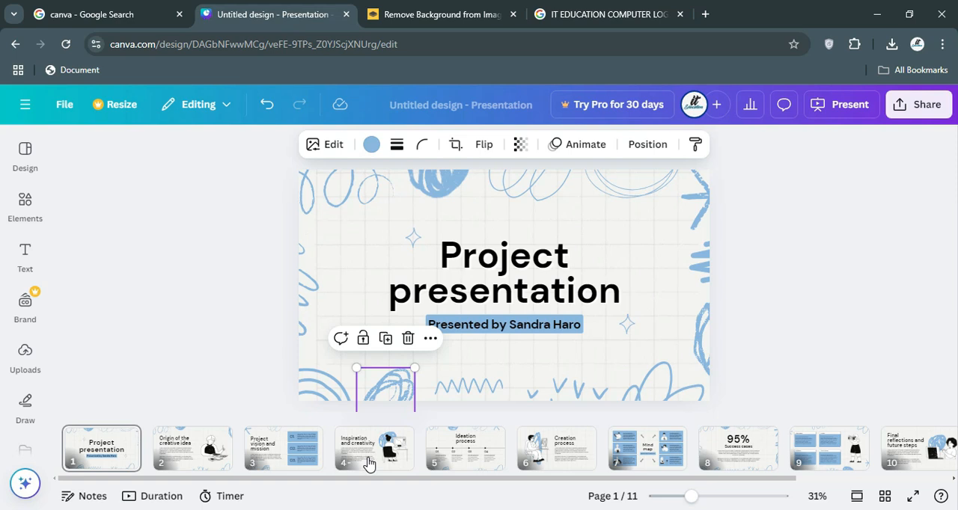
Examine the file types offered for downloading the presentation, and close the download options without exporting.
click(917, 105)
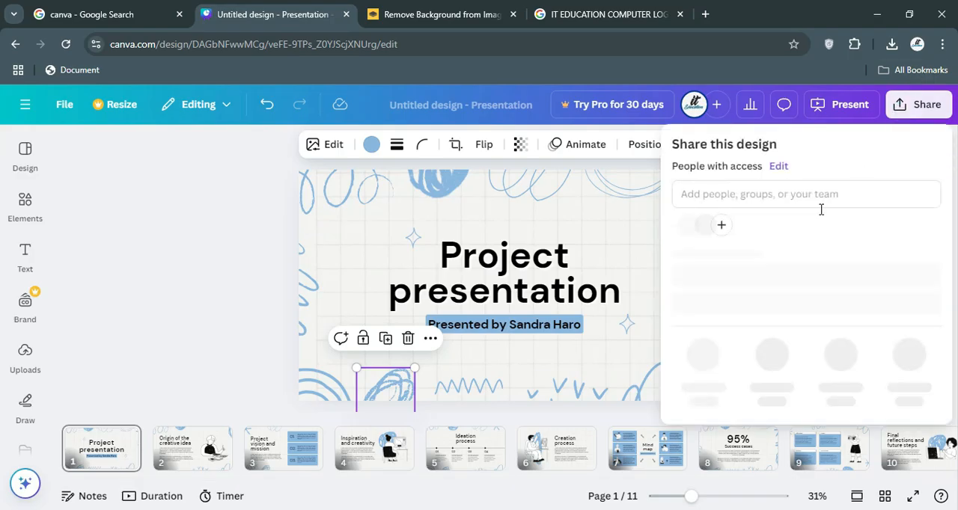
click(700, 378)
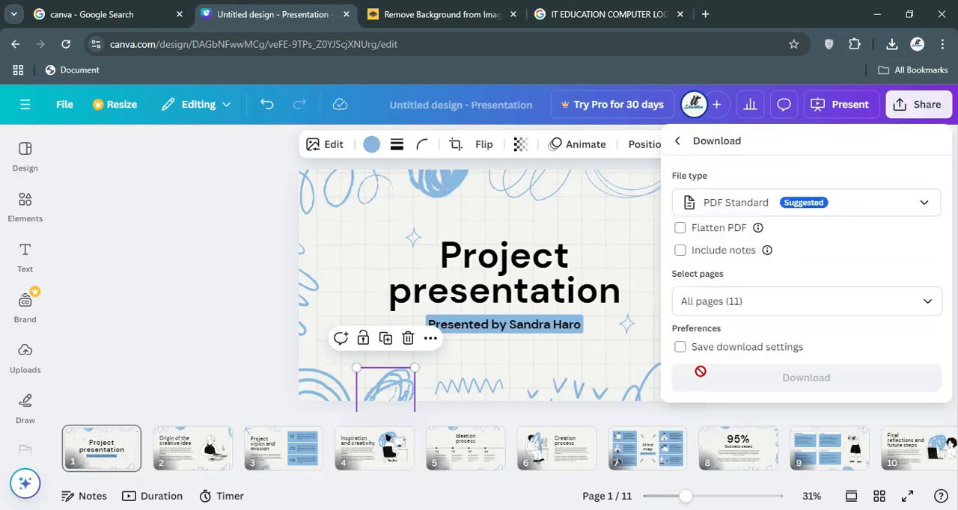
click(844, 207)
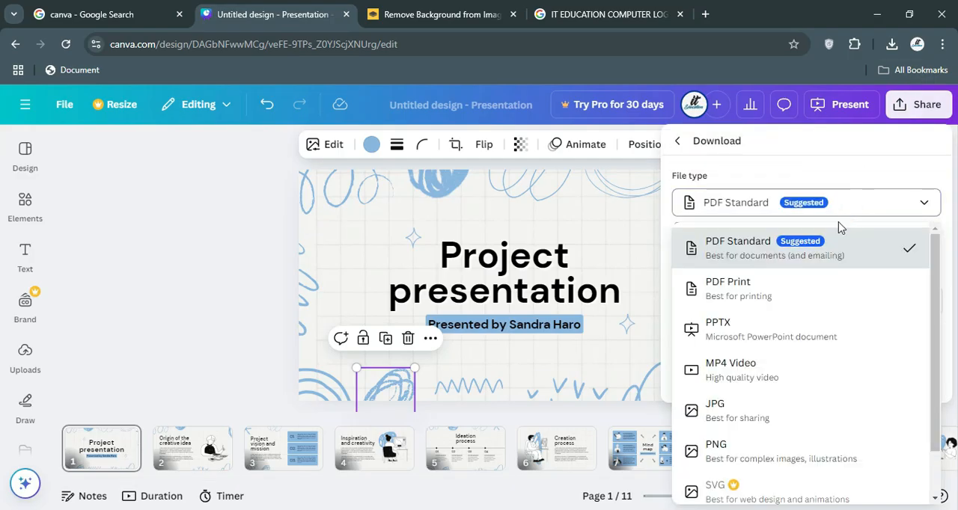
scroll(793, 297, down, 2)
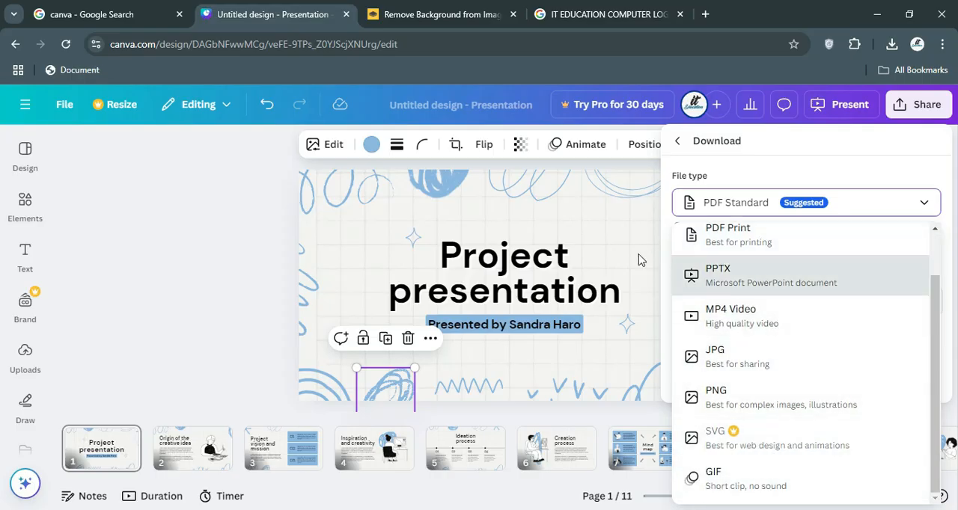
click(211, 255)
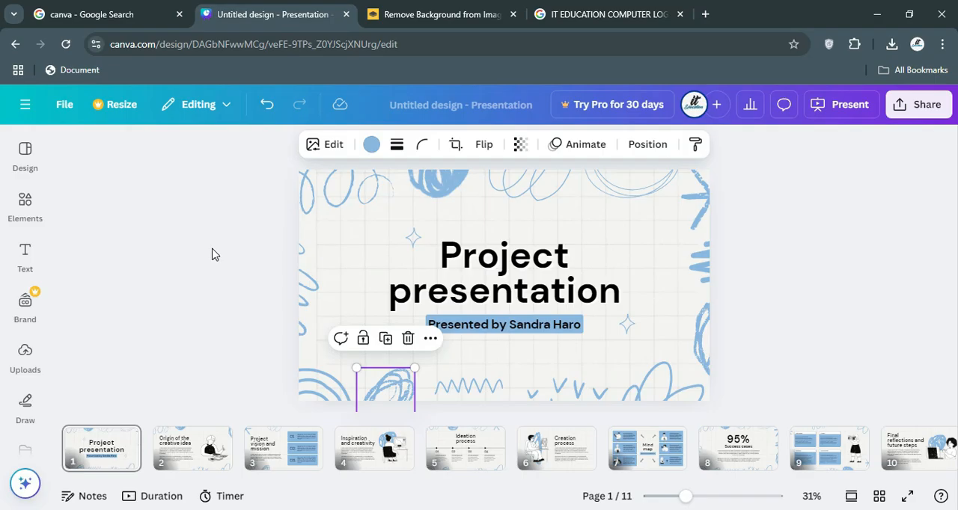
Leave the presentation for the home page and look over the recent designs.
click(25, 111)
click(933, 110)
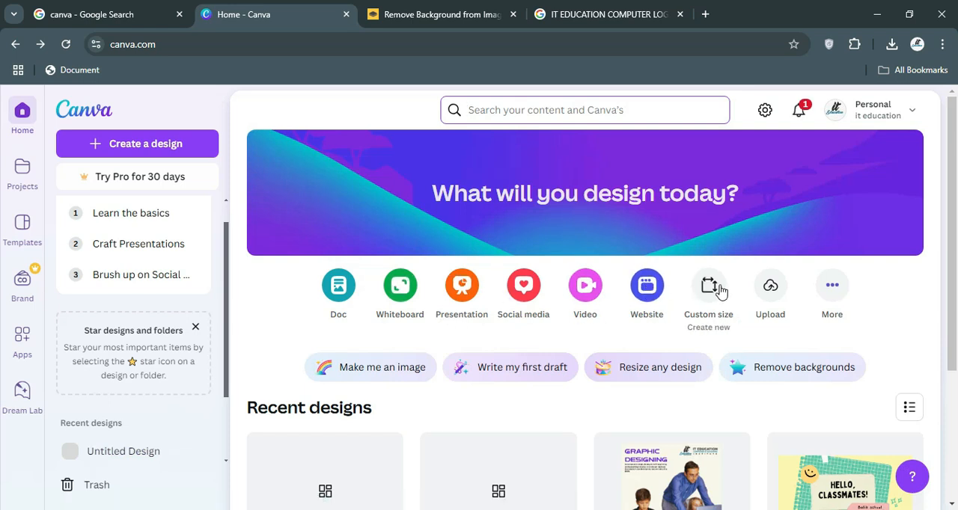
scroll(720, 290, down, 3)
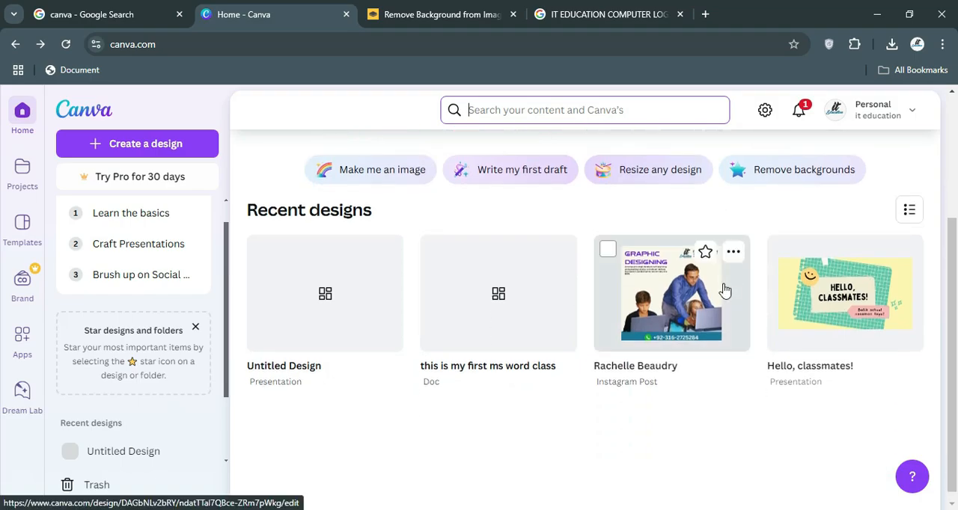
scroll(724, 290, up, 1)
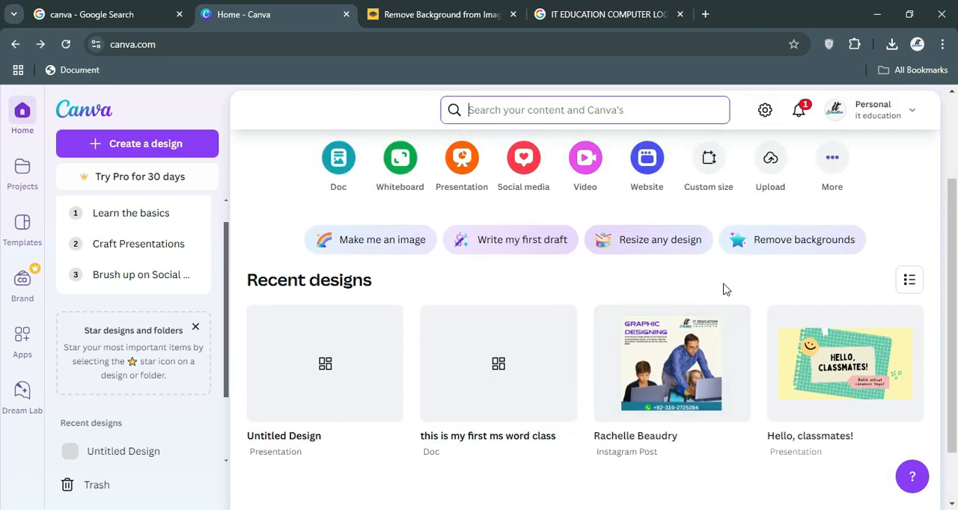
scroll(724, 290, up, 1)
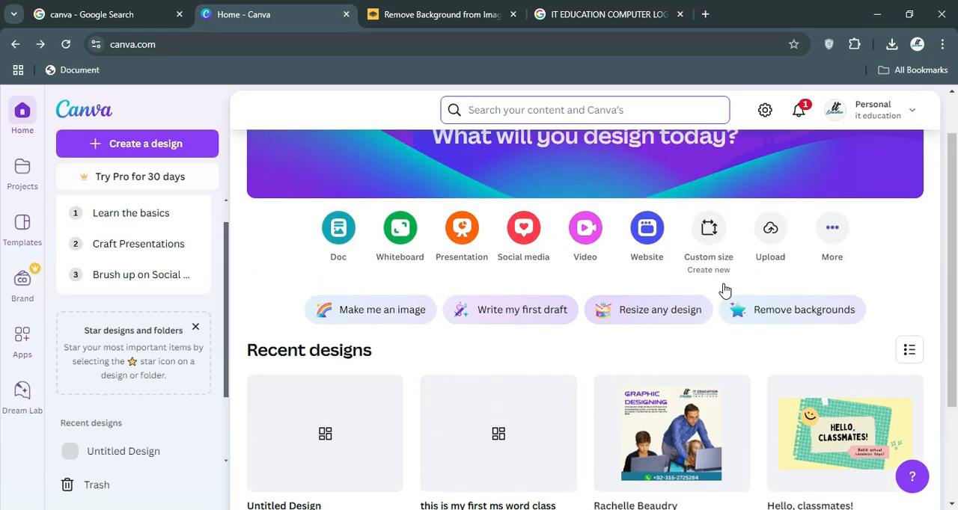
Browse the video formats and templates, and create a new blank Mobile Video design.
click(586, 232)
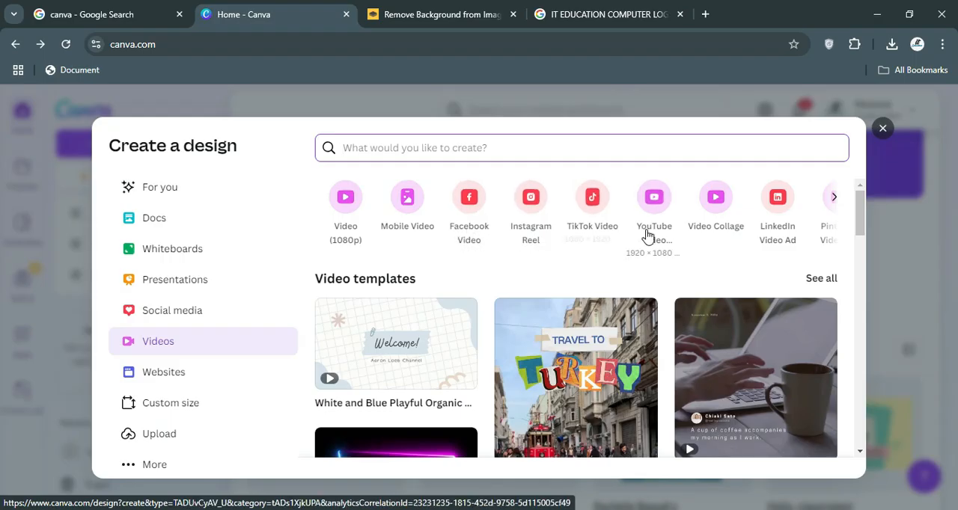
scroll(651, 247, down, 3)
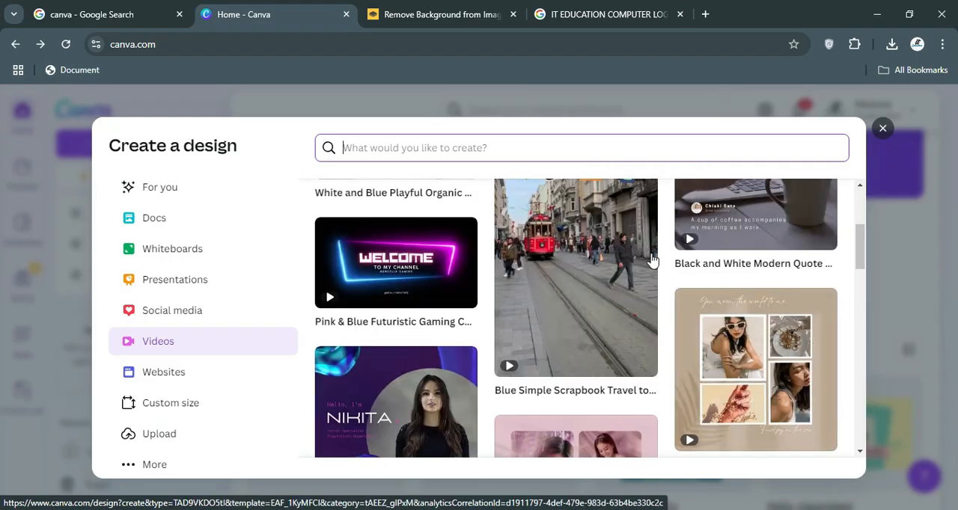
scroll(658, 271, up, 3)
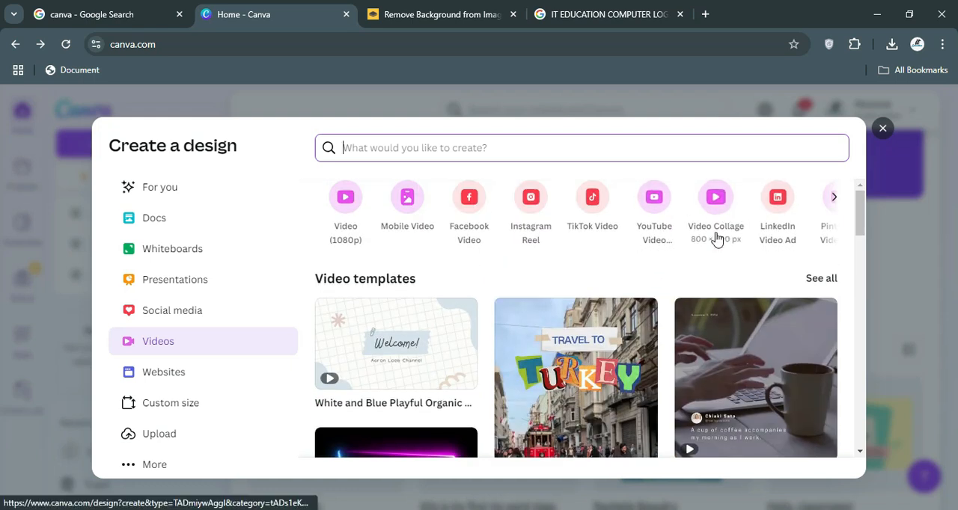
click(834, 197)
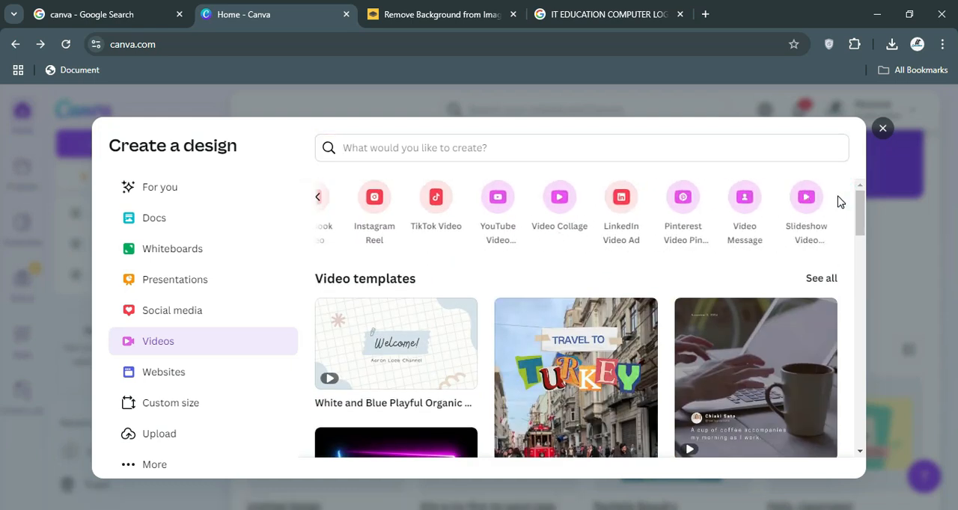
click(321, 200)
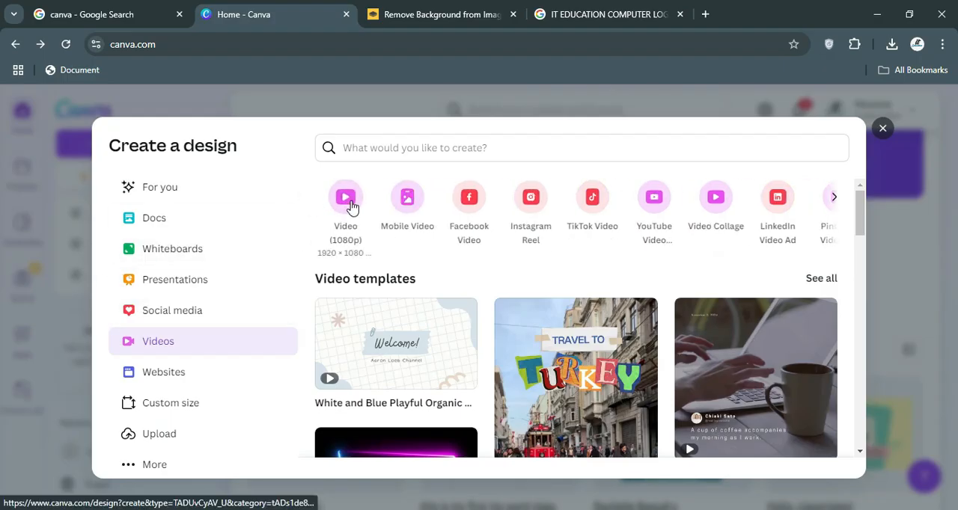
click(404, 204)
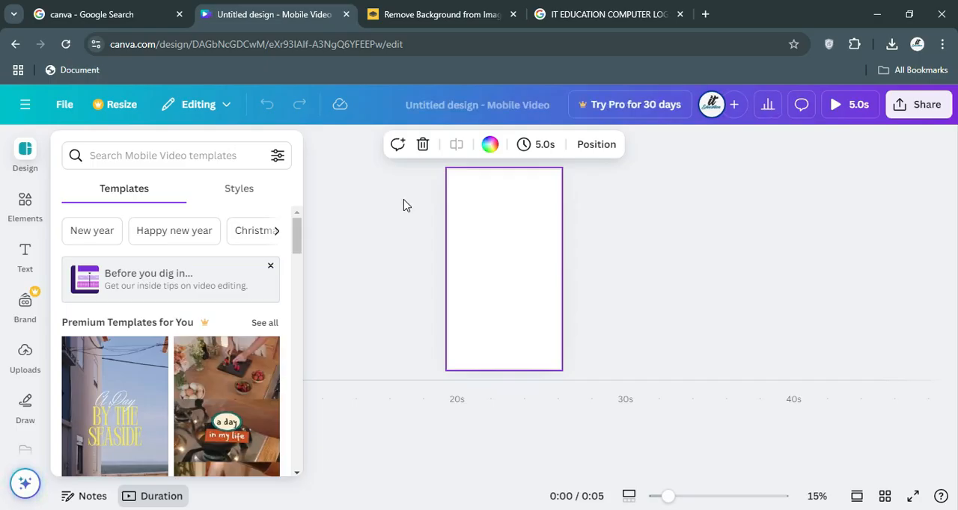
Apply all 5 pages of the White Modern Simple Video Food Lifestyle Instagram Reel template and preview the first clip.
scroll(124, 359, down, 1)
scroll(124, 357, down, 1)
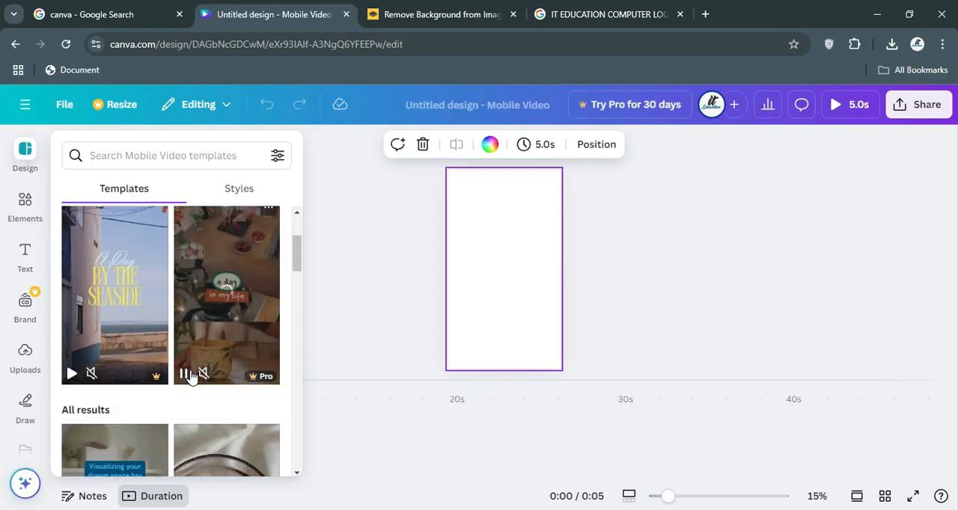
scroll(191, 376, down, 4)
scroll(191, 376, up, 1)
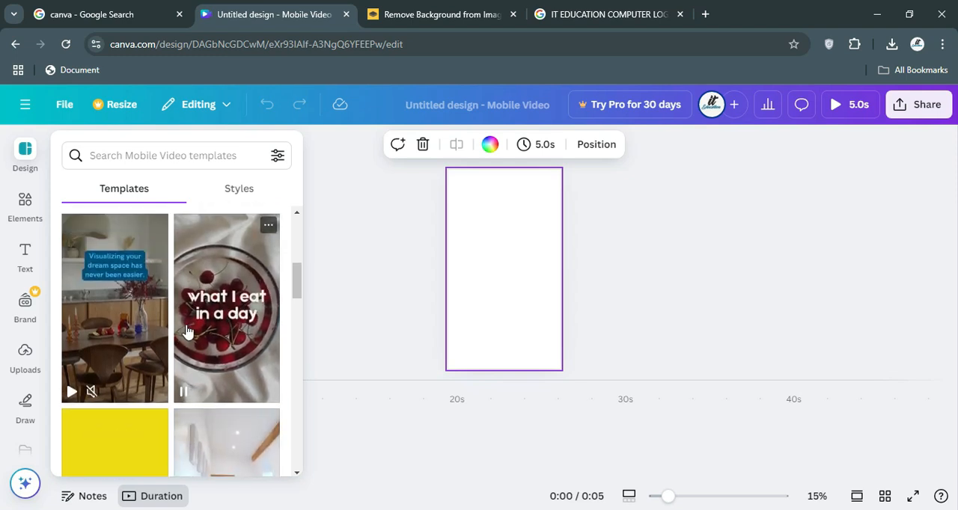
click(213, 308)
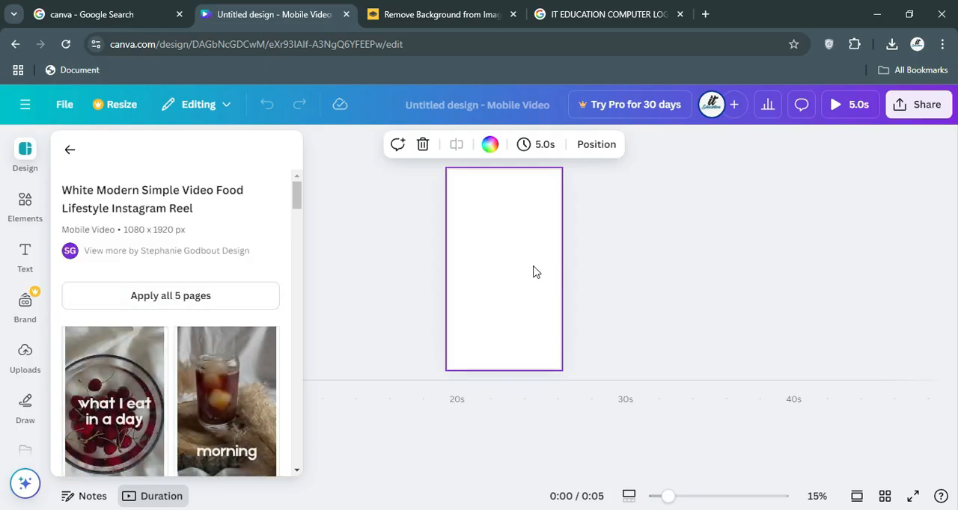
click(144, 303)
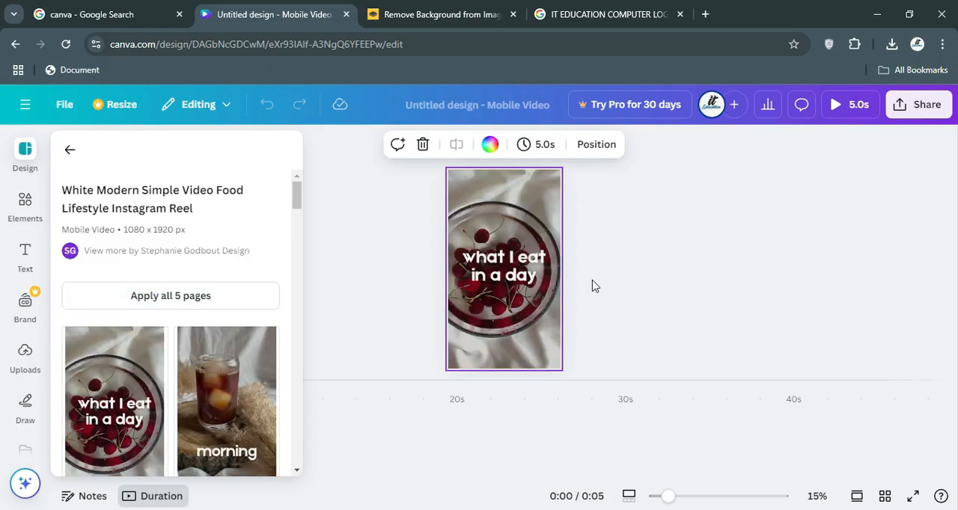
click(500, 269)
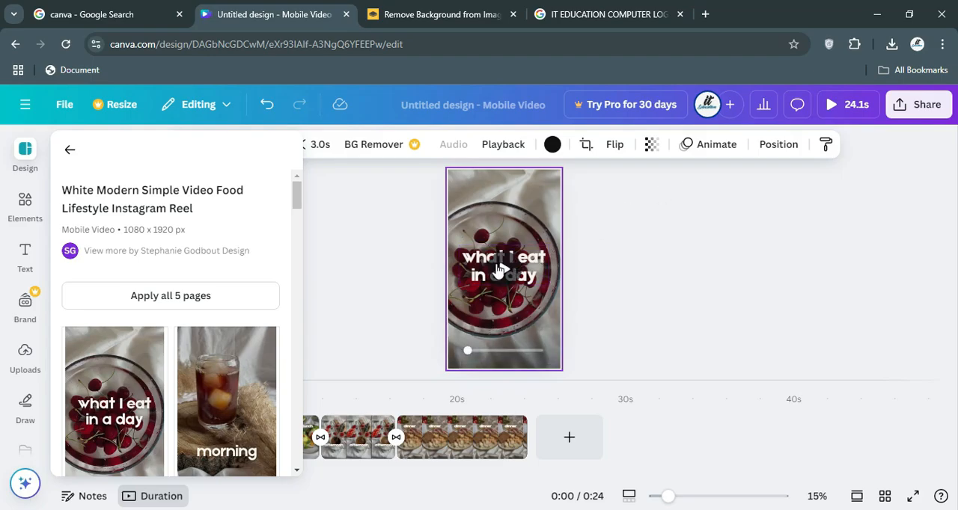
click(503, 274)
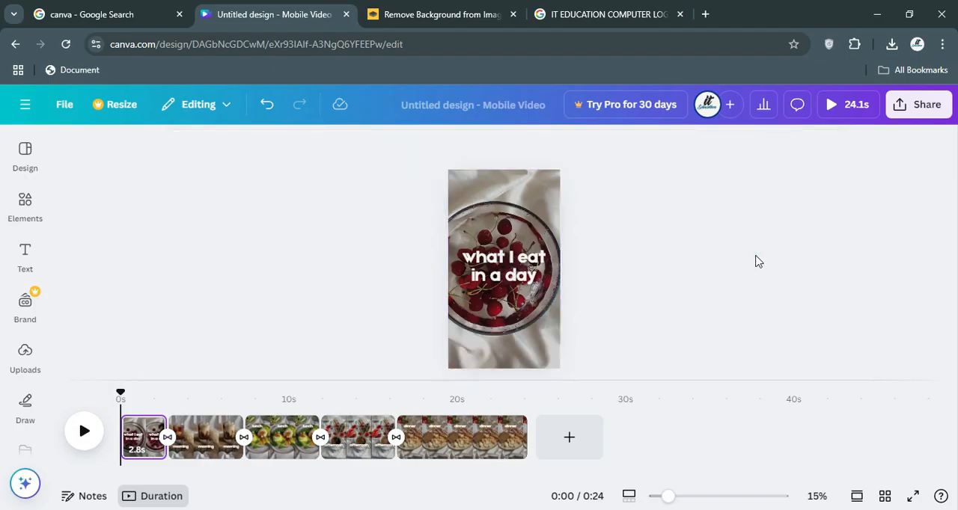
Preview the whole mobile video from start to end, close the preview, and briefly check the Elements library.
click(831, 109)
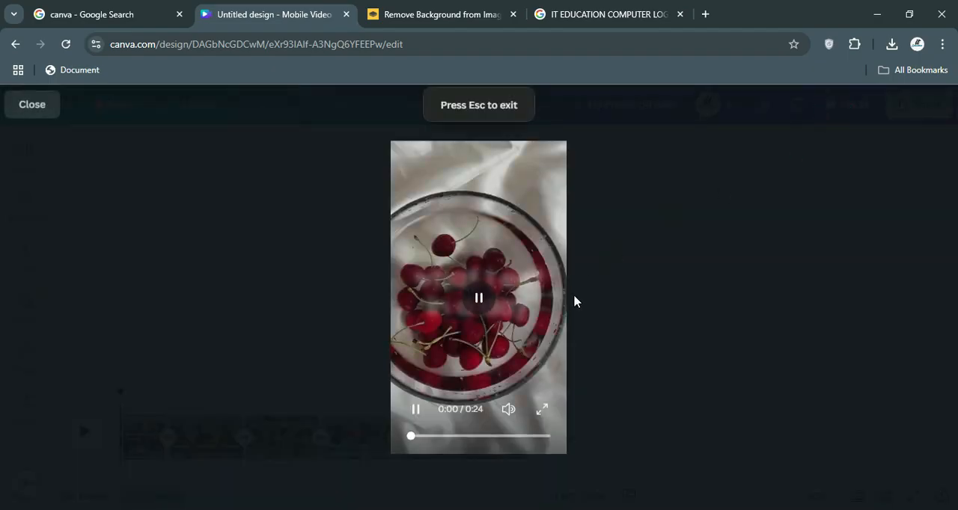
mouse_move(479, 298)
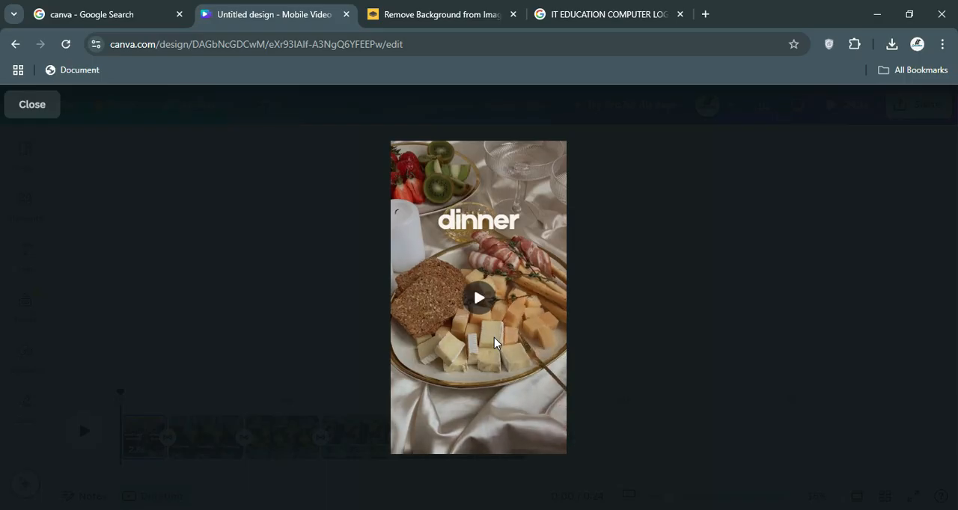
key(Escape)
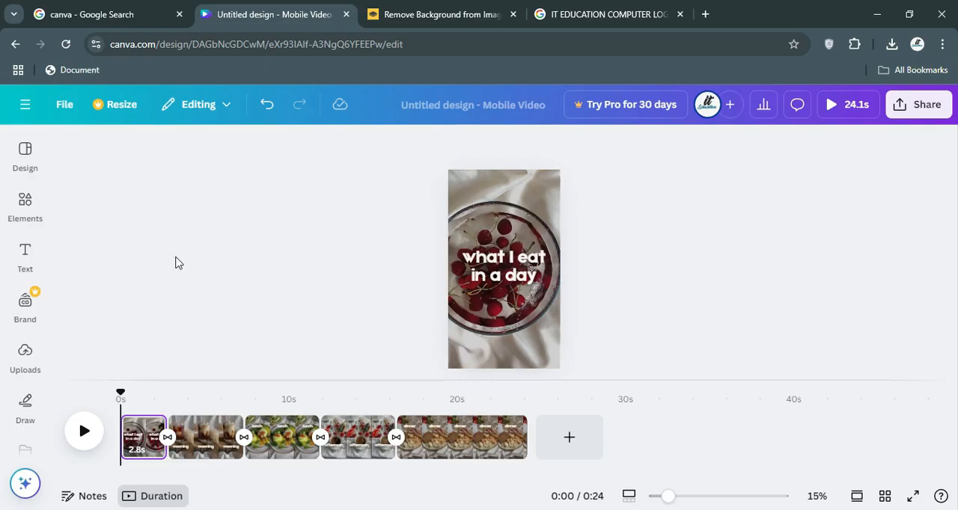
click(25, 201)
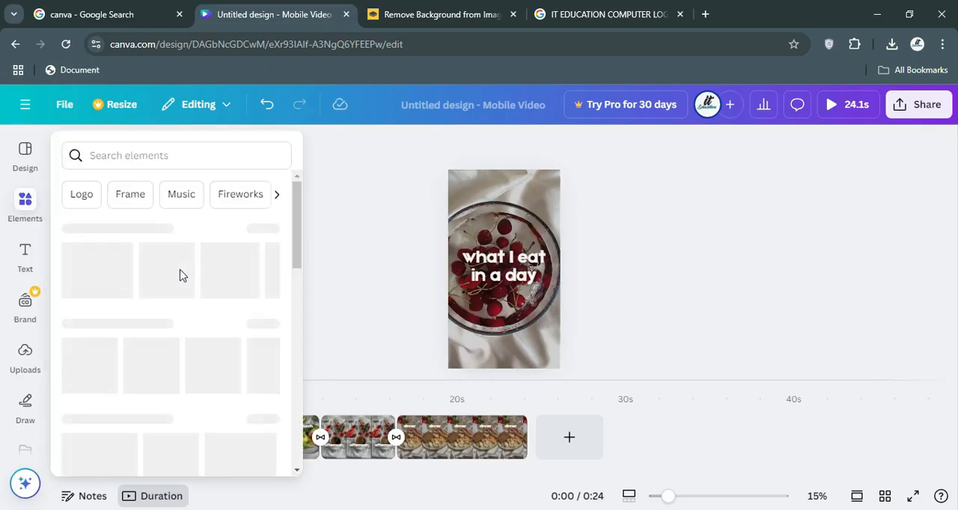
click(443, 238)
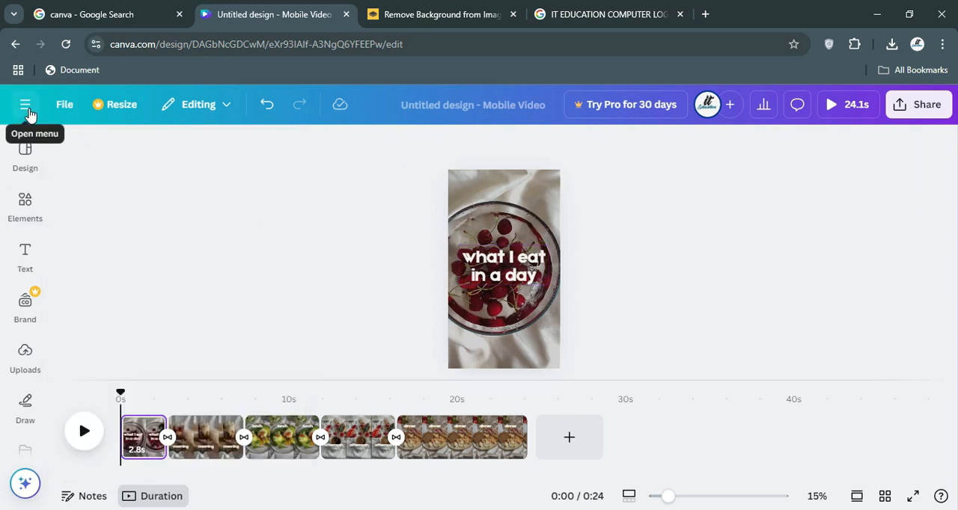
Return to the home page and browse the social media formats and popular templates without creating a design.
click(26, 106)
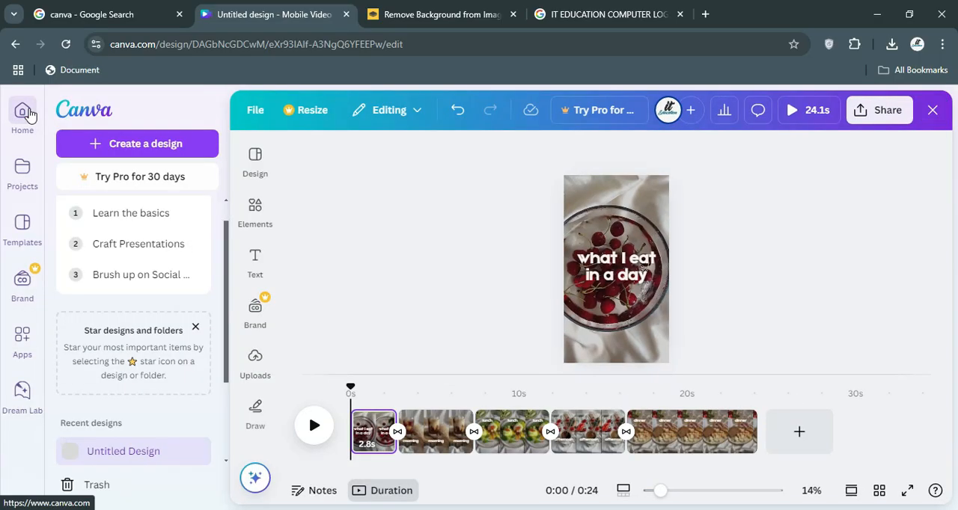
click(26, 112)
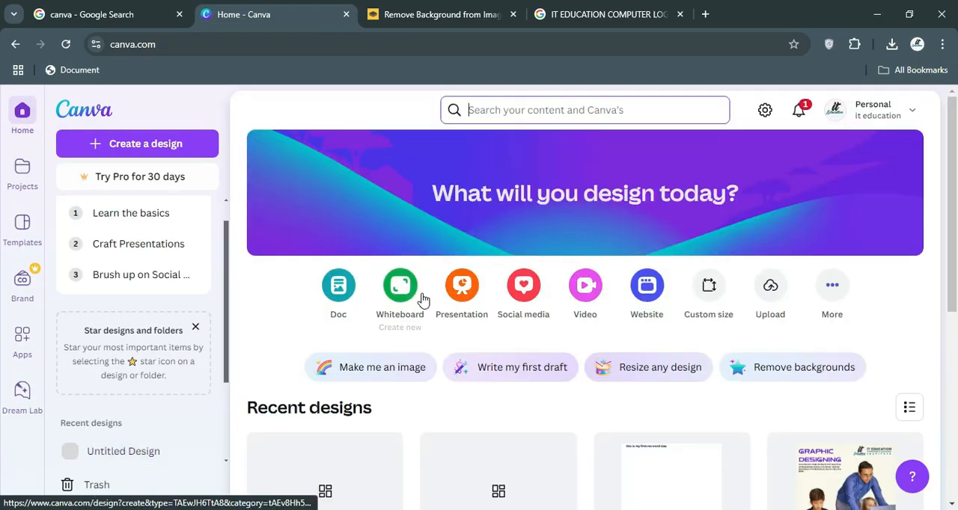
click(524, 291)
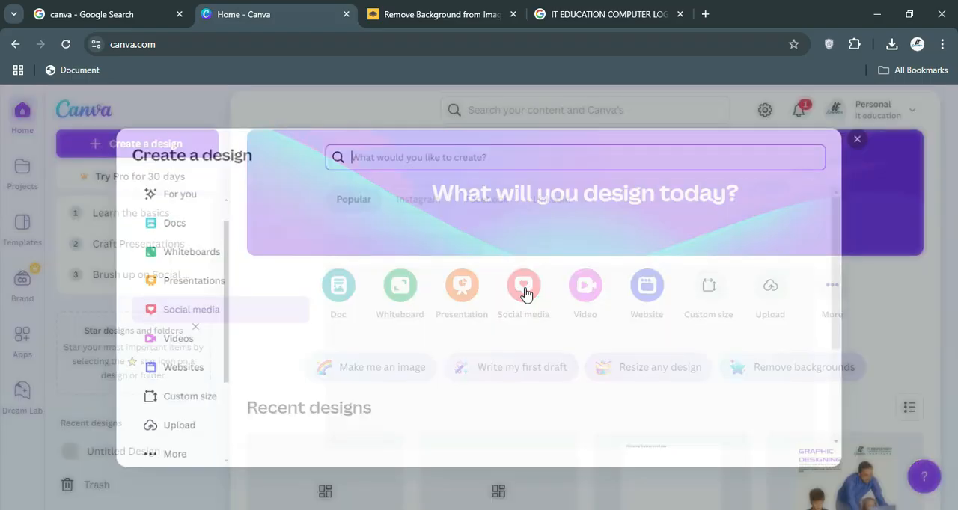
scroll(427, 364, down, 1)
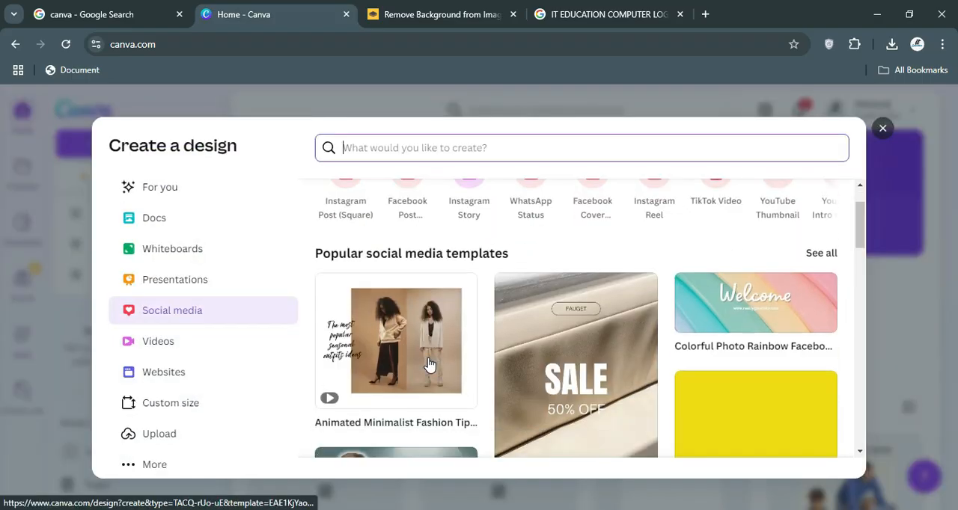
scroll(427, 364, down, 4)
scroll(467, 359, down, 2)
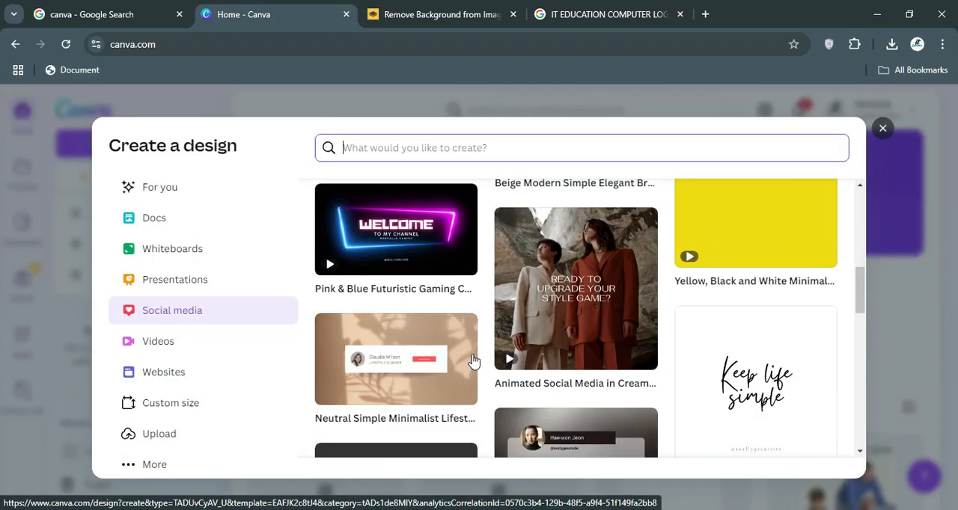
scroll(472, 362, down, 1)
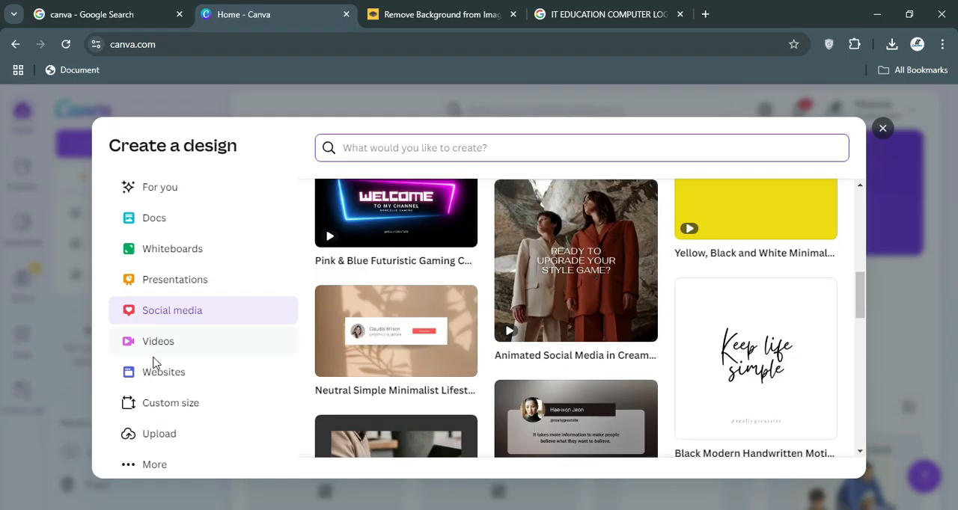
click(883, 132)
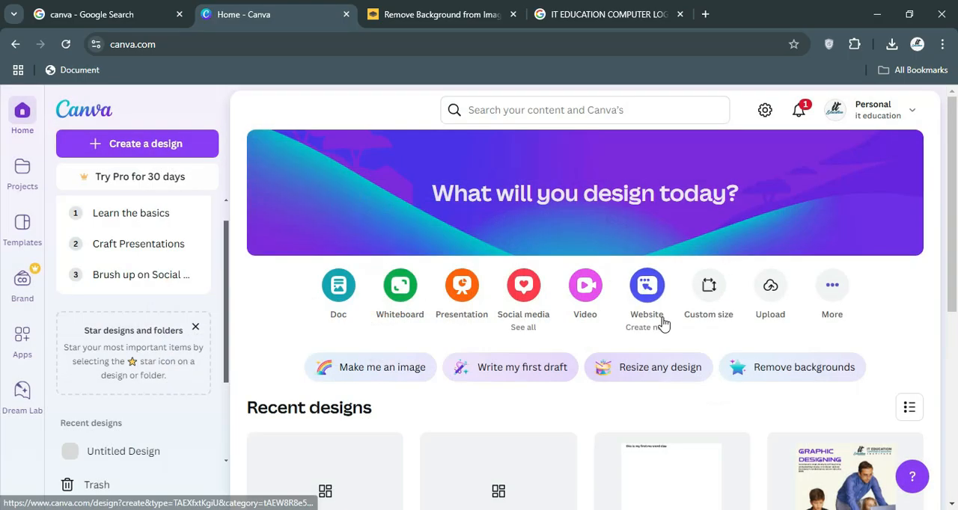
Look over the recent designs and browse all further design types by category, without creating one.
scroll(663, 324, down, 5)
scroll(663, 322, up, 3)
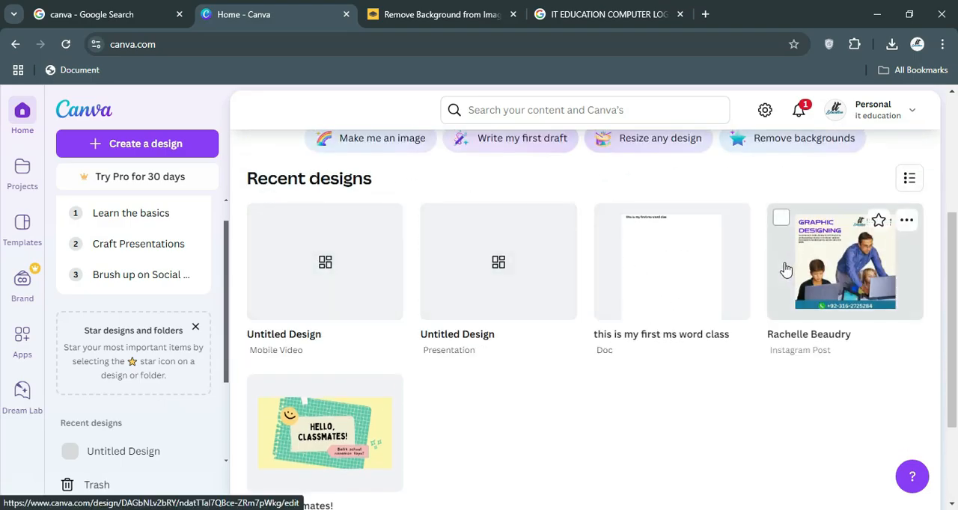
scroll(299, 295, up, 2)
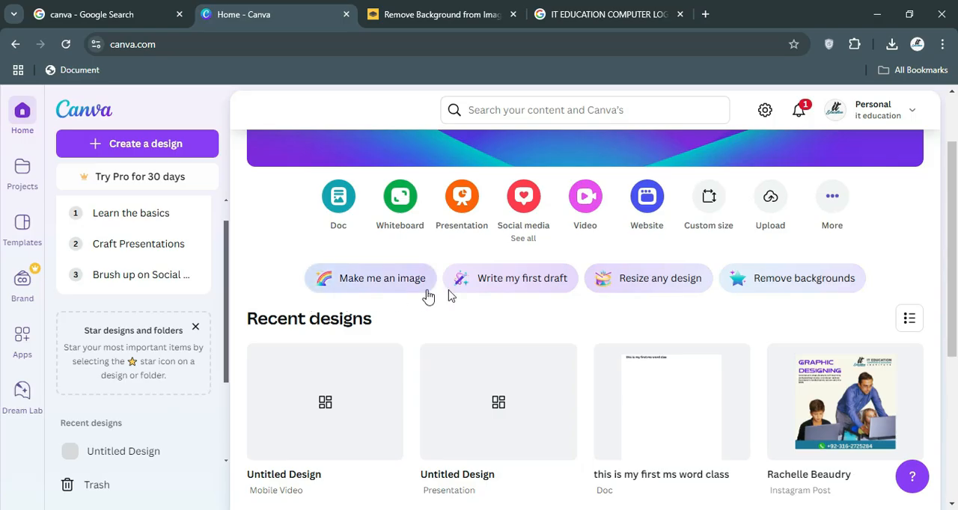
click(826, 200)
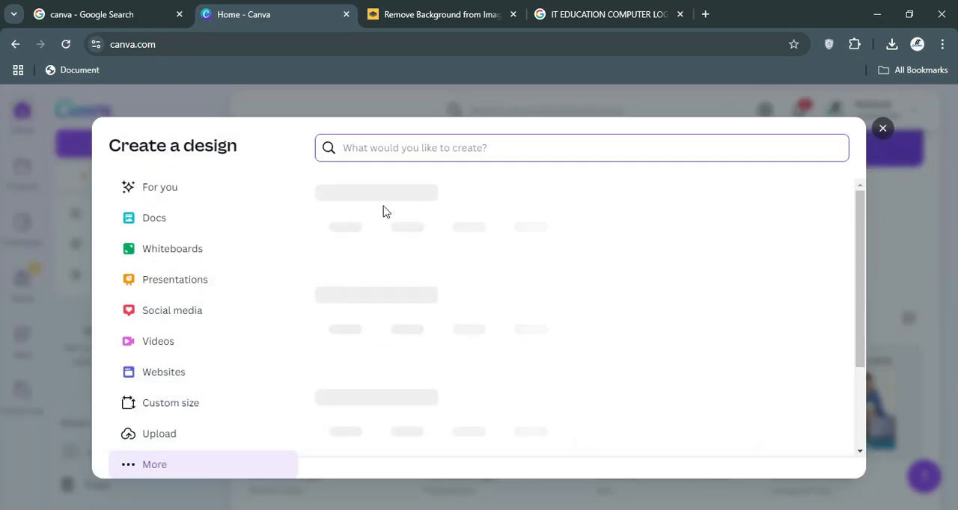
scroll(529, 291, down, 3)
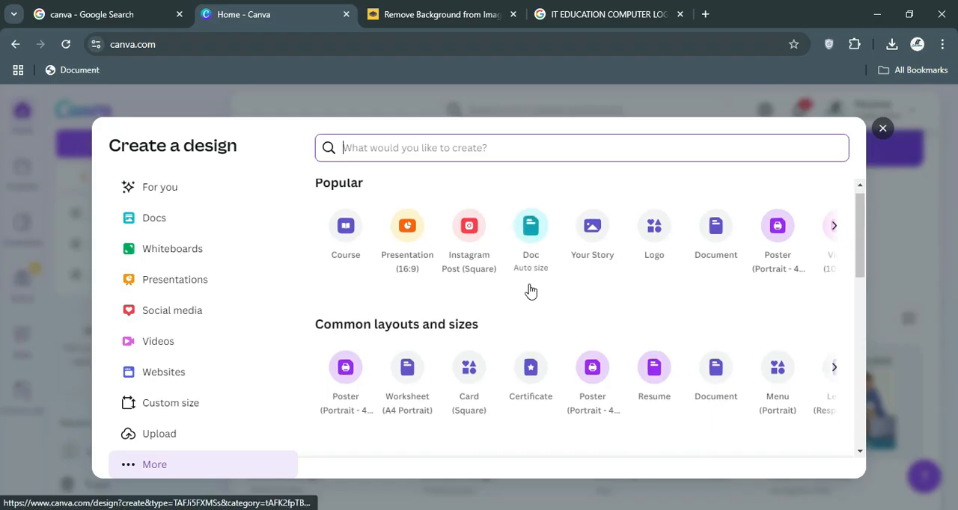
scroll(529, 291, down, 2)
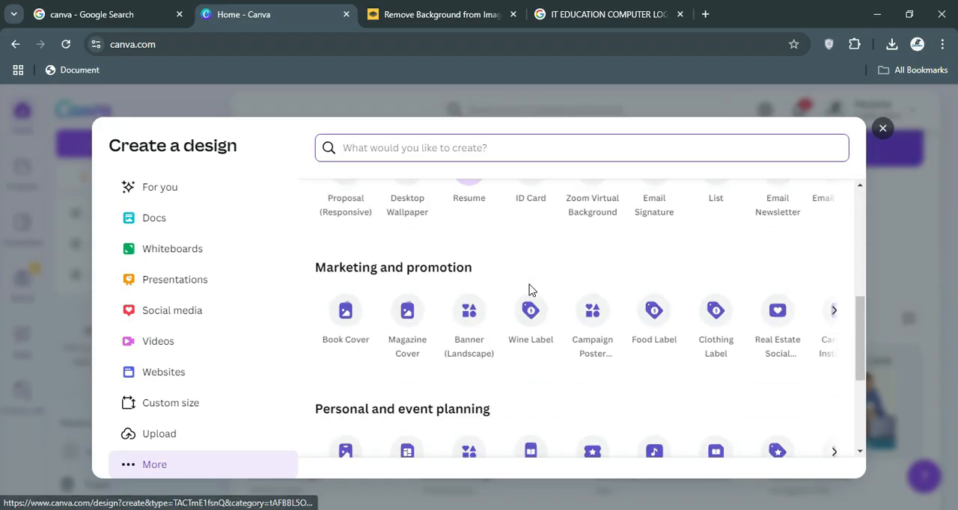
scroll(529, 290, up, 1)
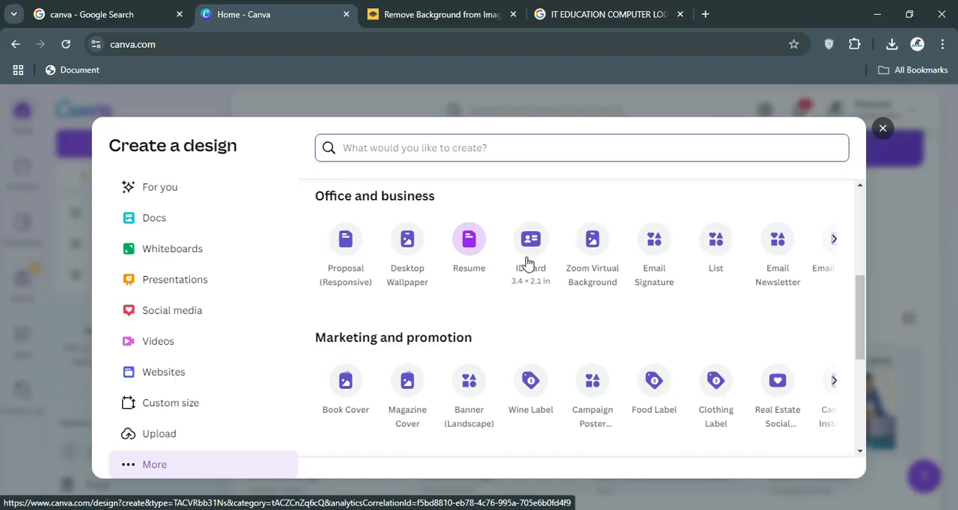
scroll(527, 262, down, 3)
scroll(526, 269, up, 1)
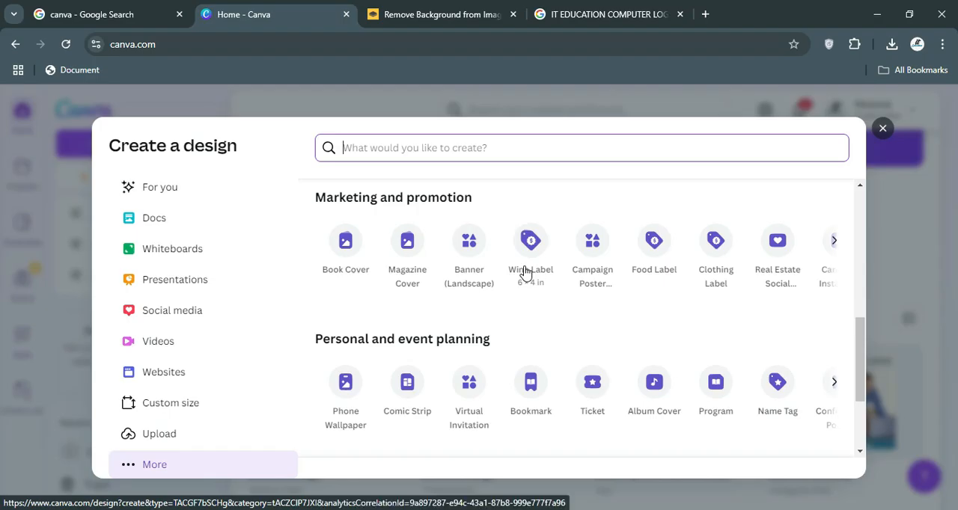
scroll(526, 273, down, 1)
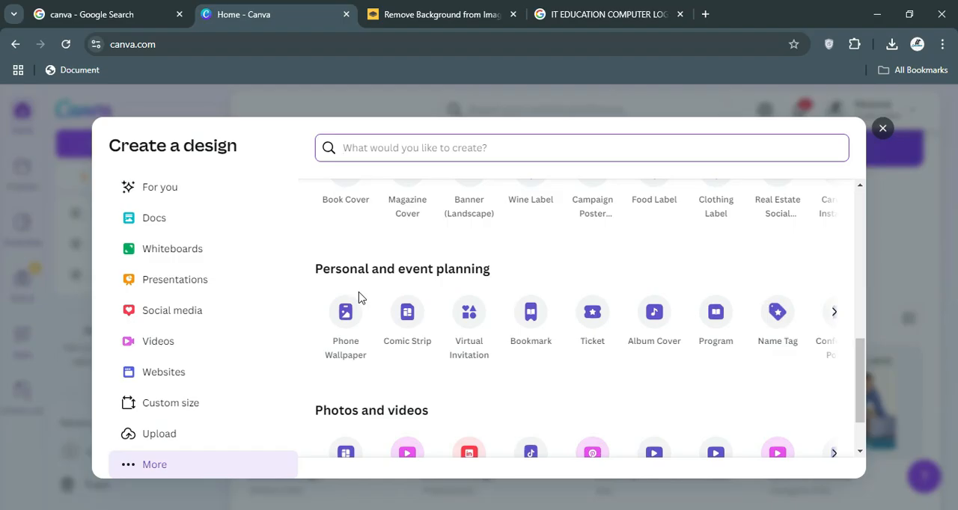
scroll(359, 298, down, 1)
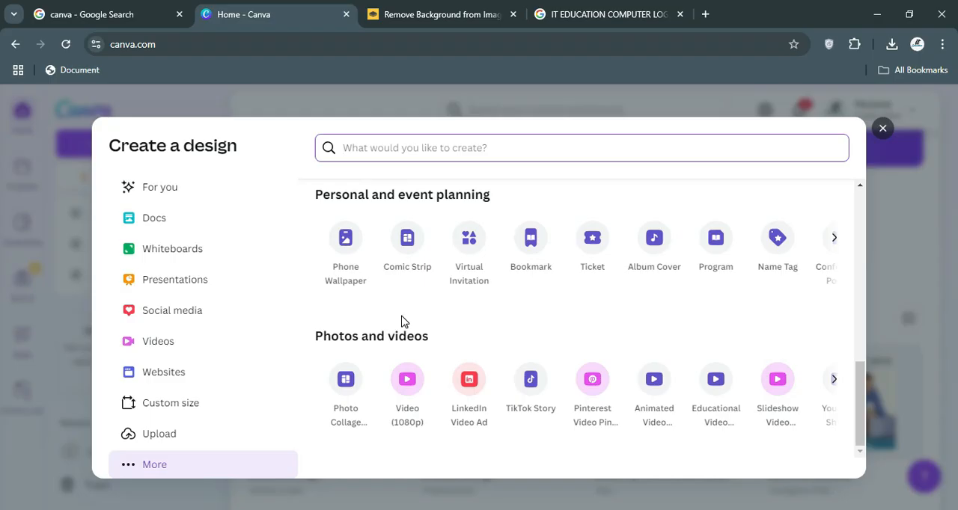
click(882, 130)
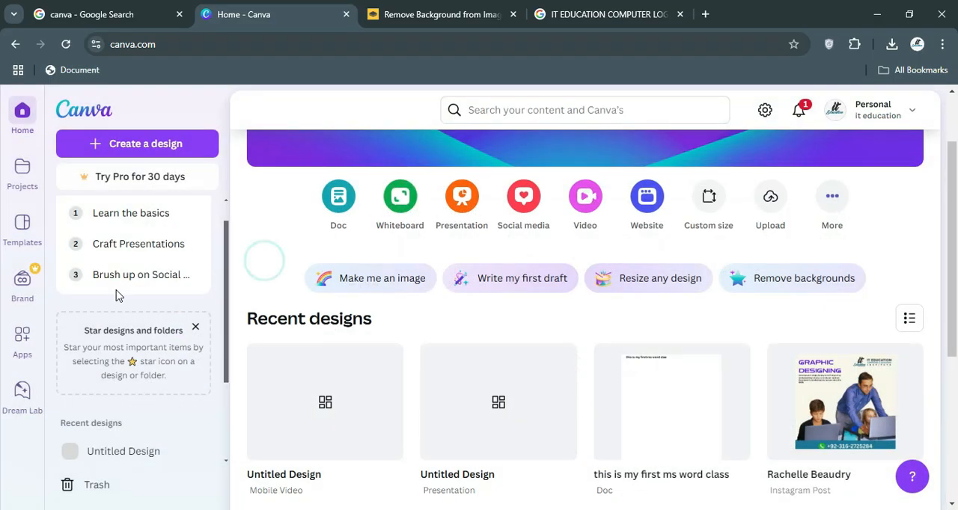
scroll(119, 294, up, 1)
scroll(545, 224, up, 2)
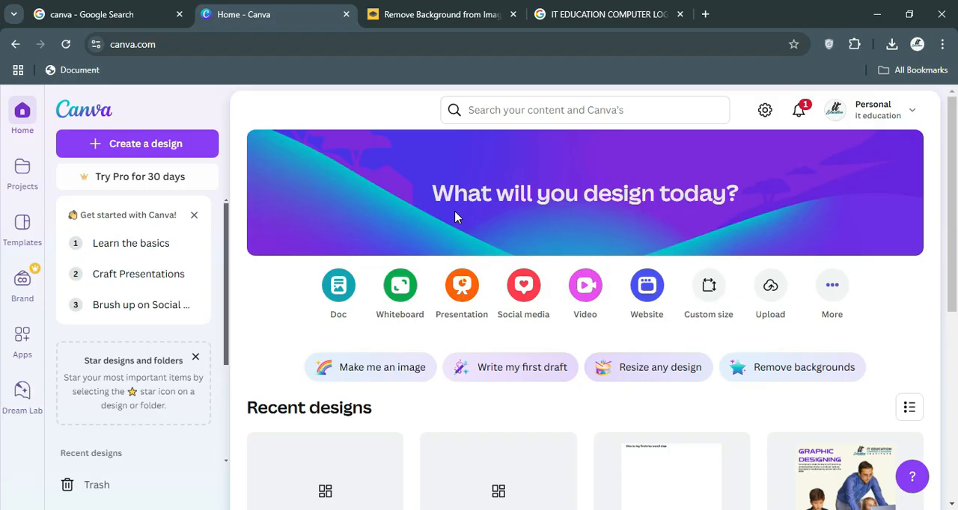
Search Google for "bensound" in the tab with the logo image results, and open the Bensound site's free music page.
click(541, 17)
click(491, 44)
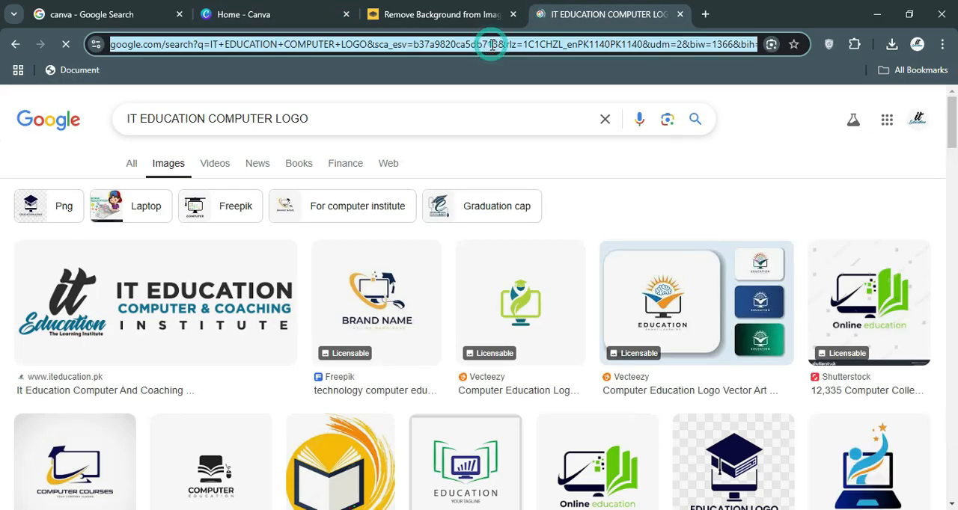
text(ben)
text(sound)
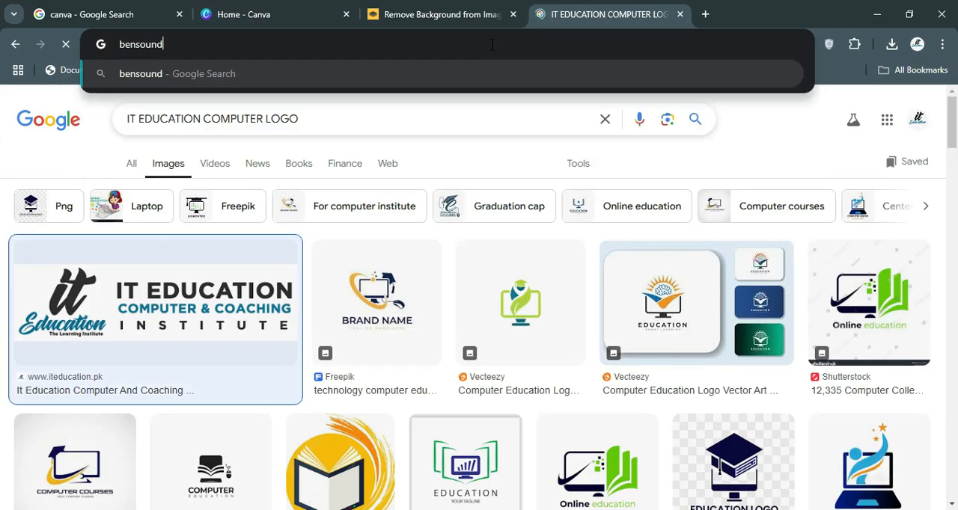
key(Return)
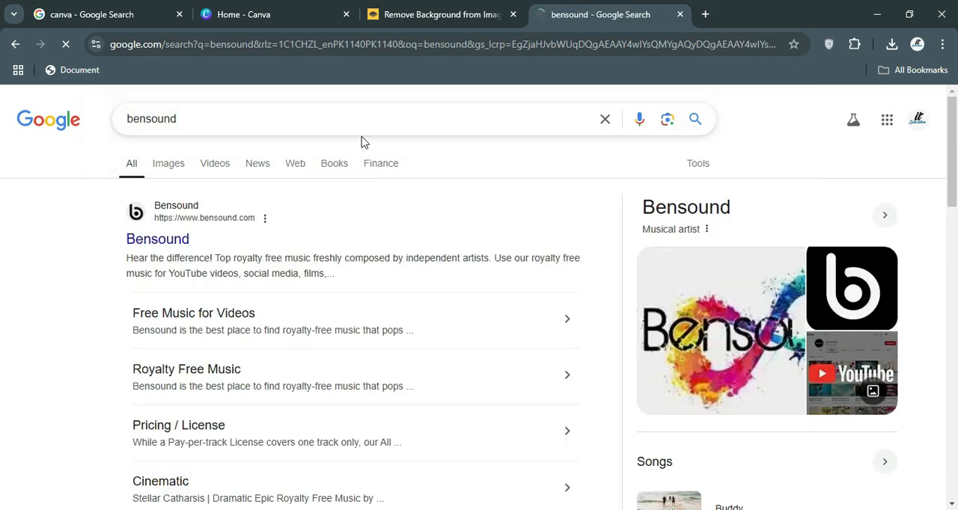
click(165, 245)
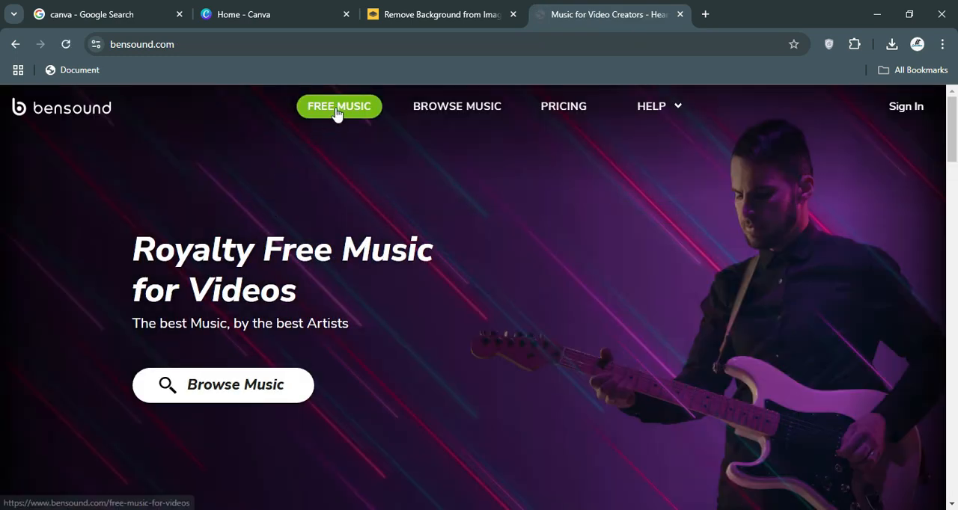
click(335, 110)
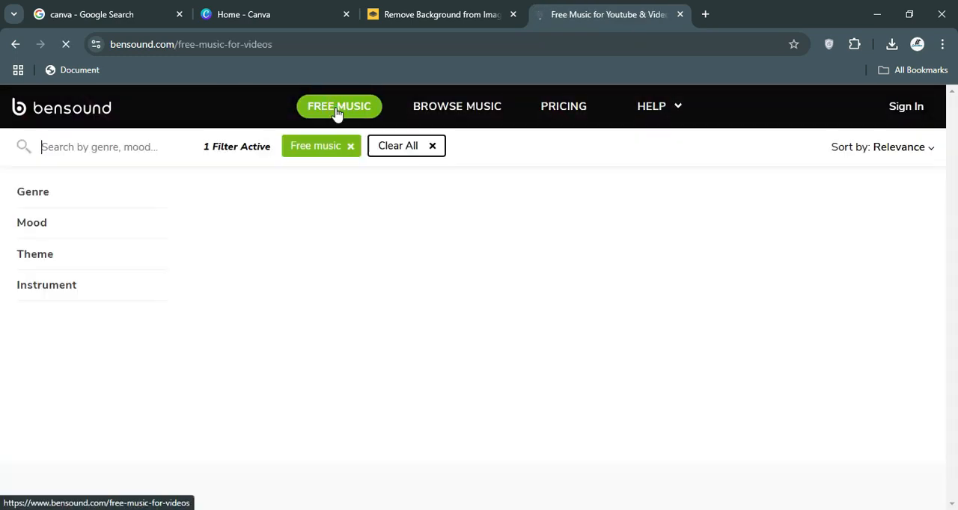
Browse the popular free tracks and listen to "Slow Life" from about 1:19, pausing it after a short sample.
scroll(324, 382, down, 1)
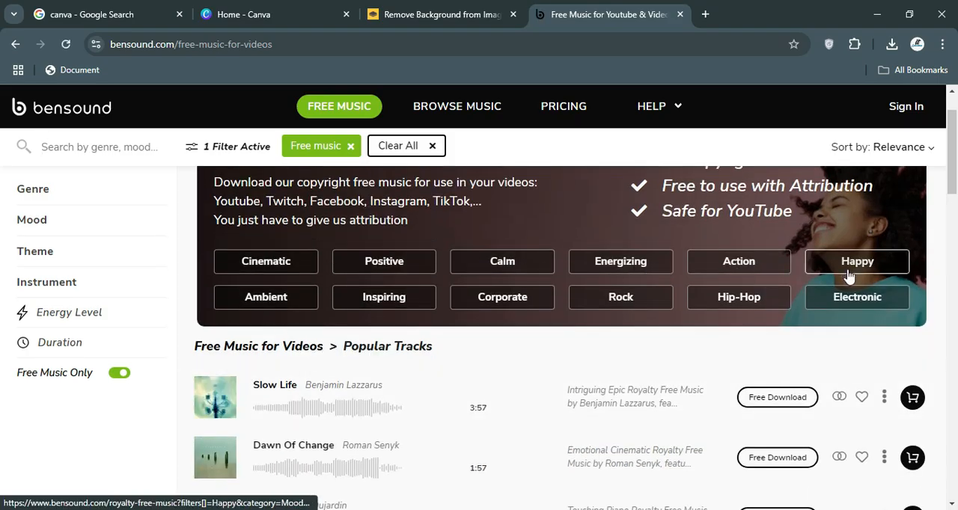
scroll(259, 336, down, 2)
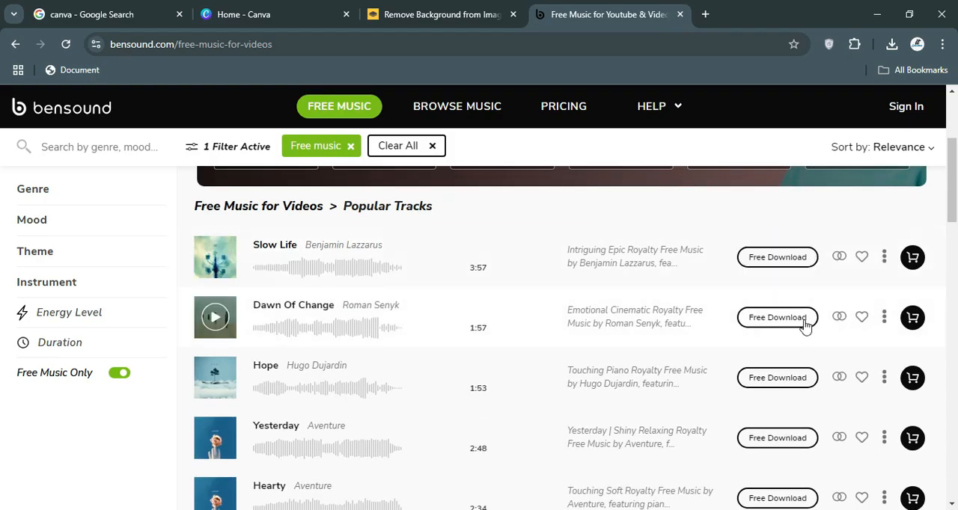
scroll(761, 395, down, 2)
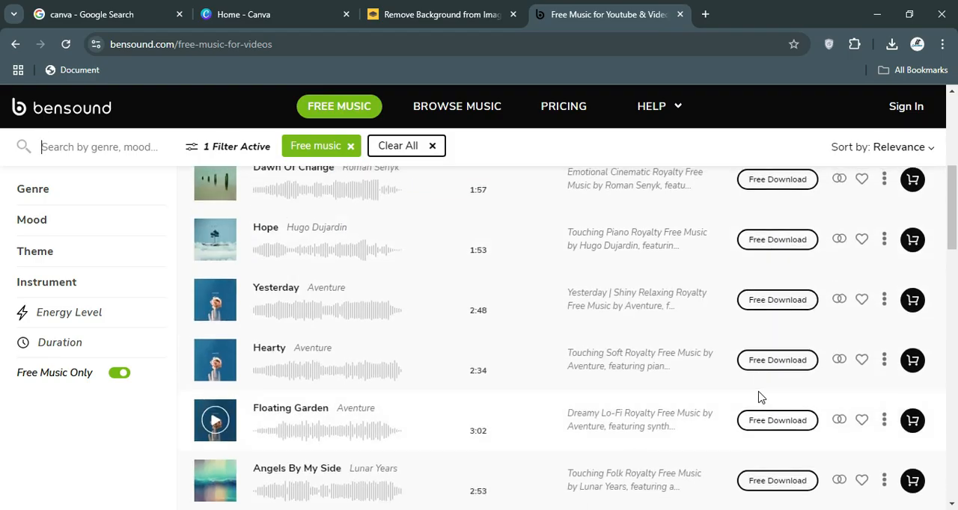
scroll(761, 397, up, 3)
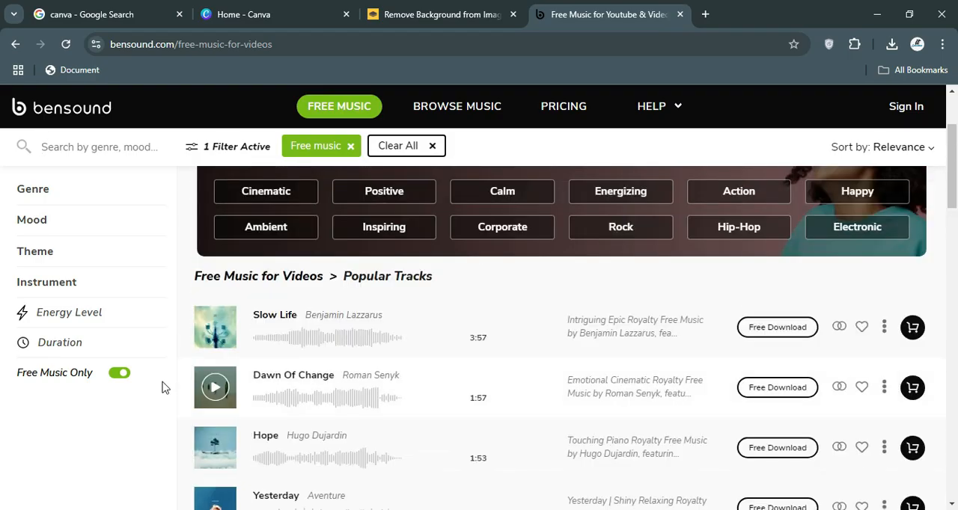
click(223, 329)
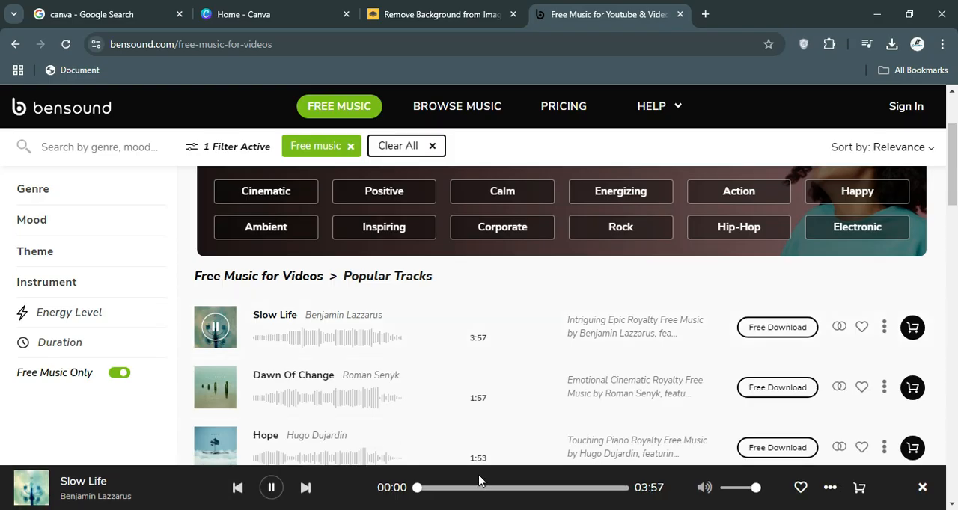
click(482, 487)
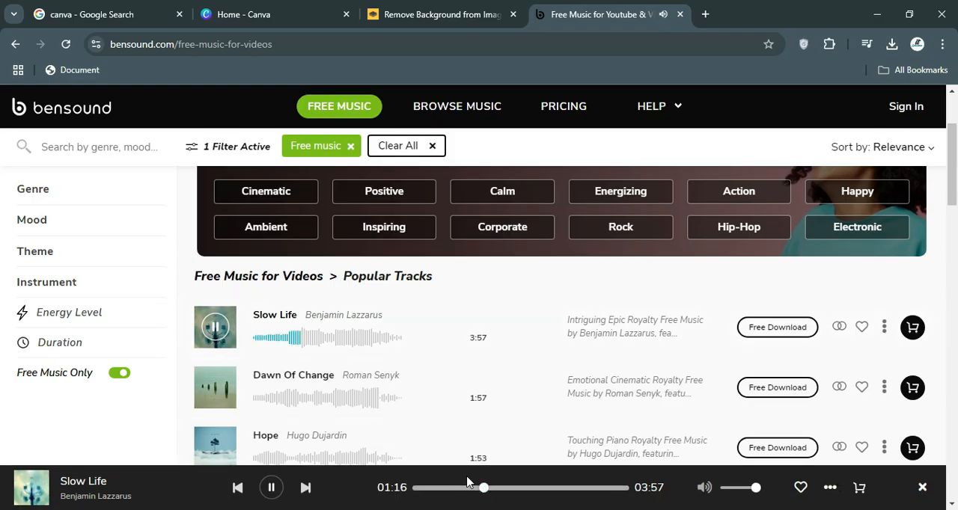
click(213, 328)
scroll(405, 328, down, 2)
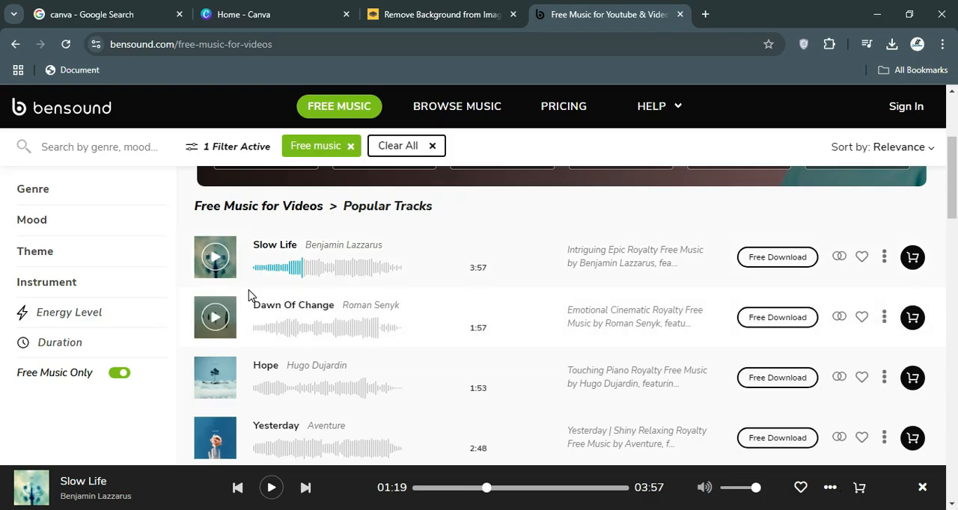
Look through the popular free tracks and open the free download options for "Slow Life".
scroll(250, 295, down, 3)
scroll(251, 295, down, 2)
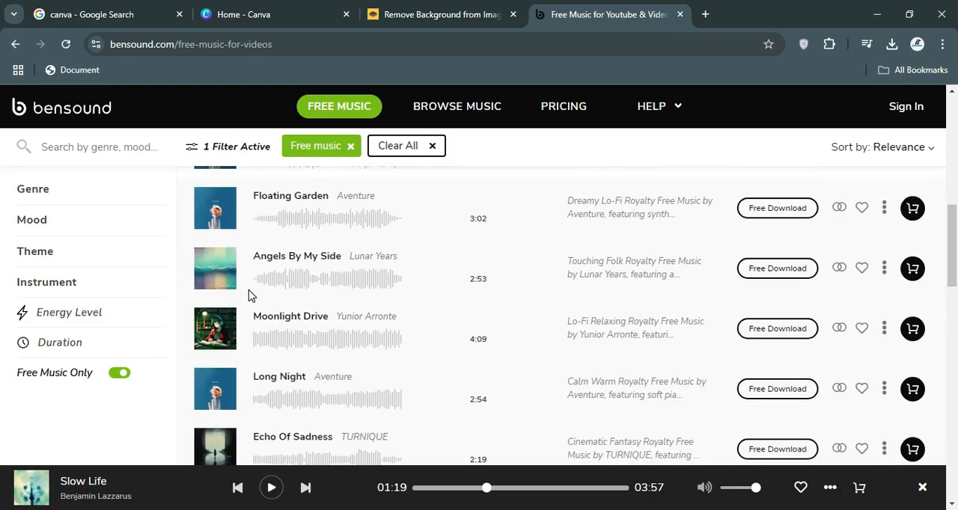
scroll(250, 294, up, 10)
scroll(251, 295, down, 3)
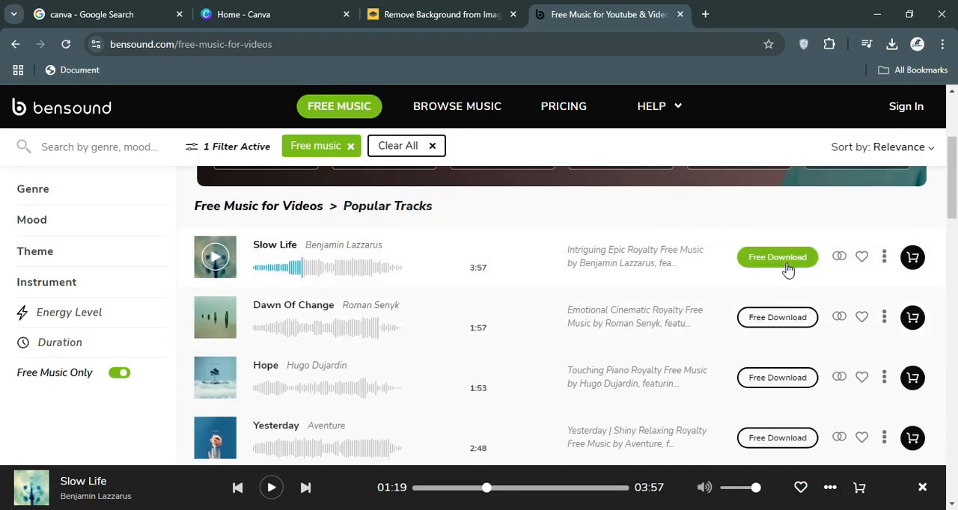
click(787, 269)
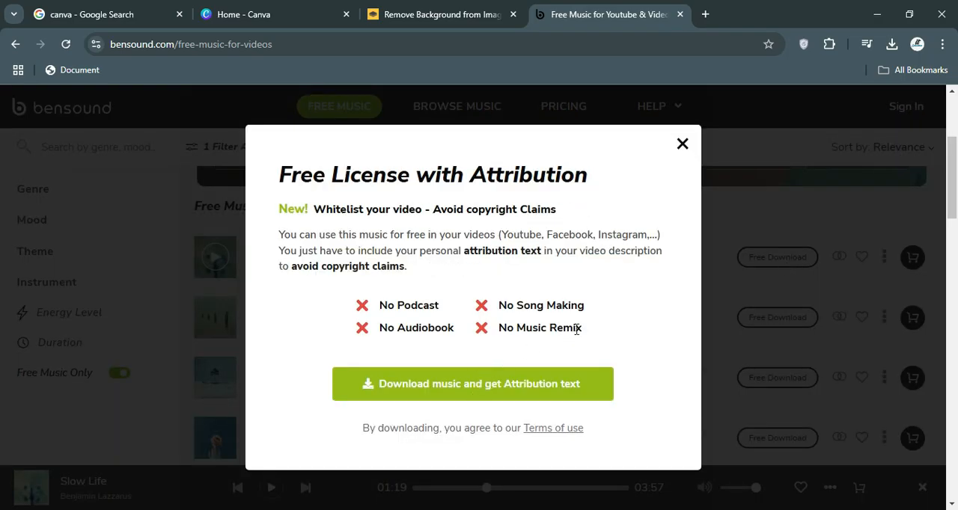
Review the free license's restrictions on podcasts, audiobooks, song making and music remixes.
drag(582, 306, 481, 314)
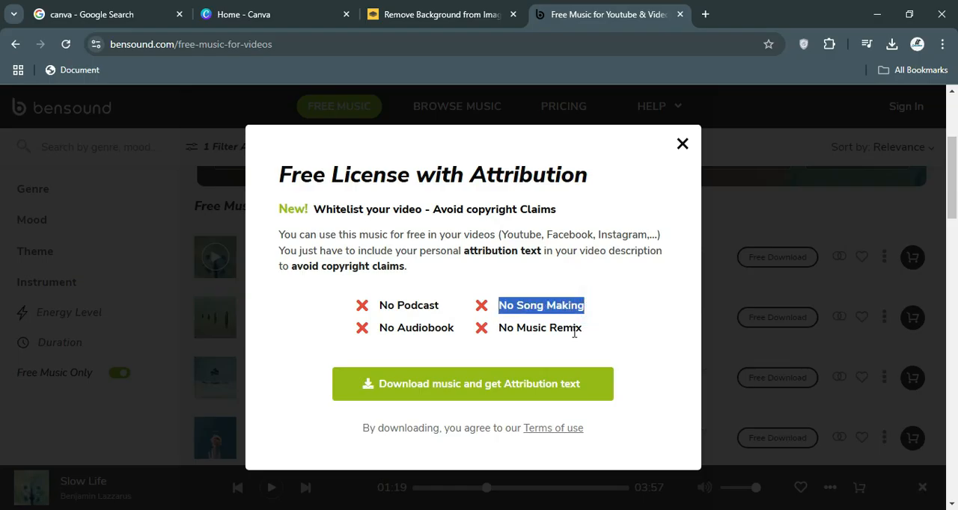
drag(591, 328, 494, 337)
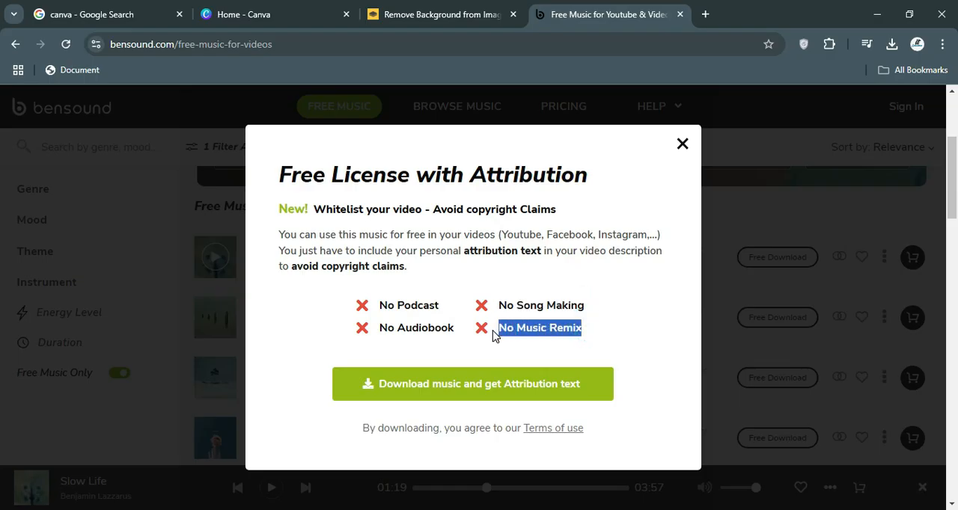
triple_click(453, 329)
triple_click(437, 308)
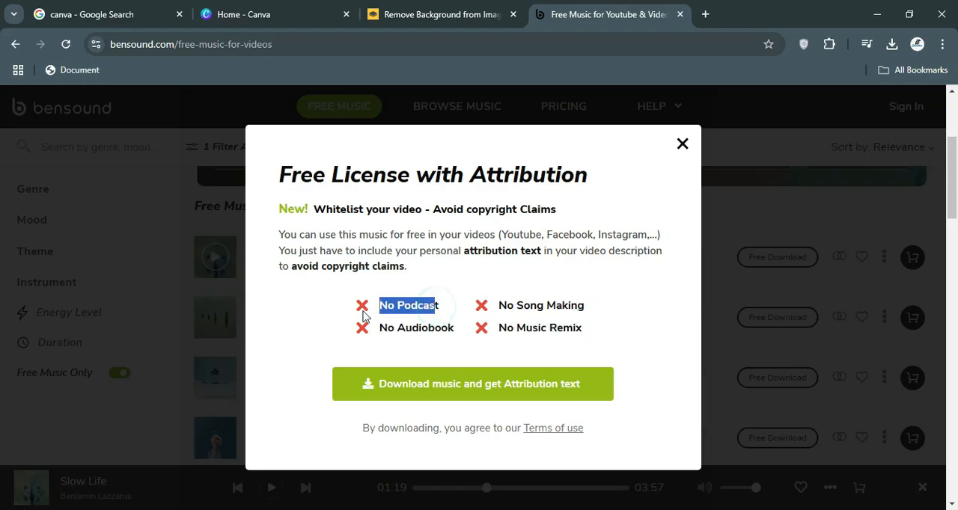
click(399, 306)
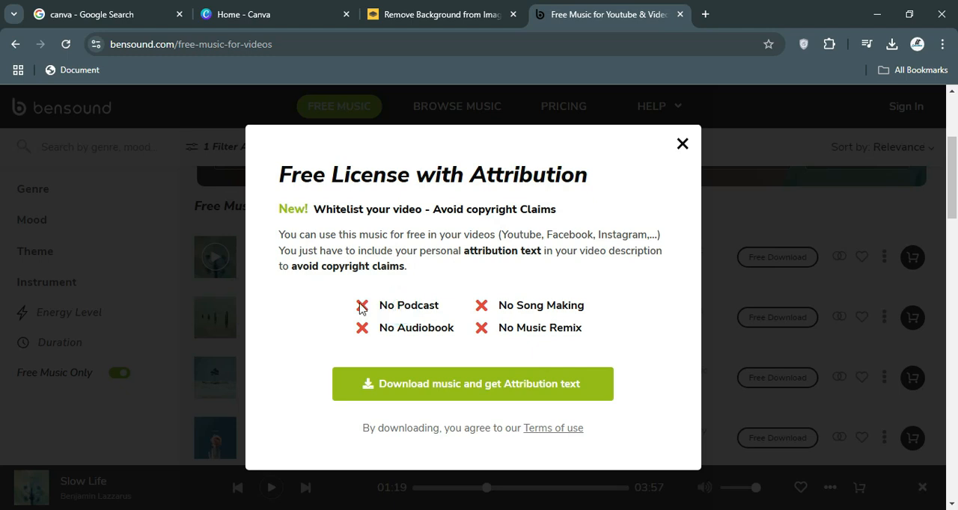
drag(358, 308, 410, 306)
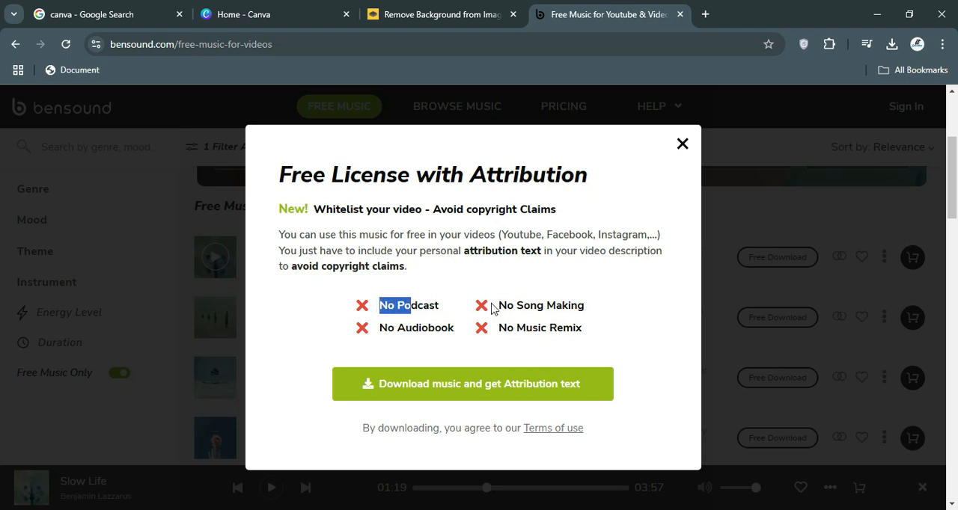
drag(499, 305, 334, 334)
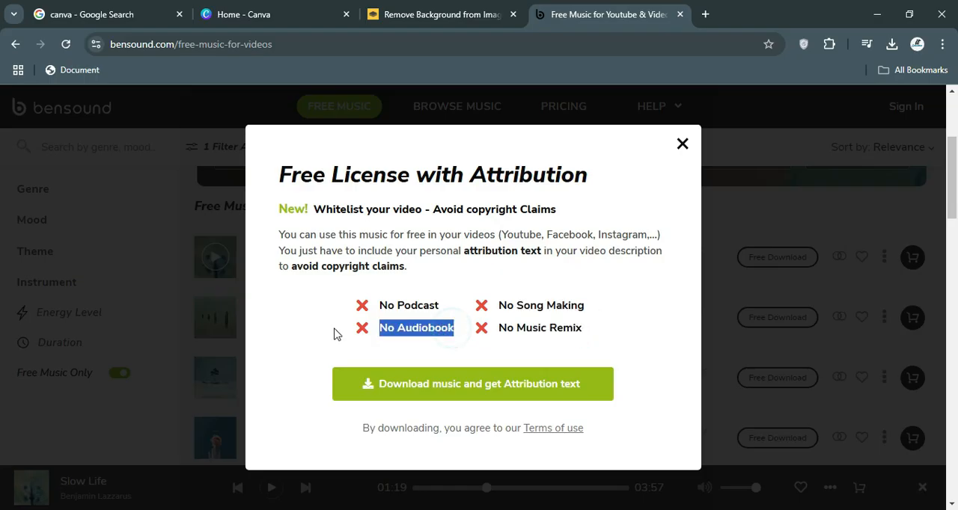
click(335, 334)
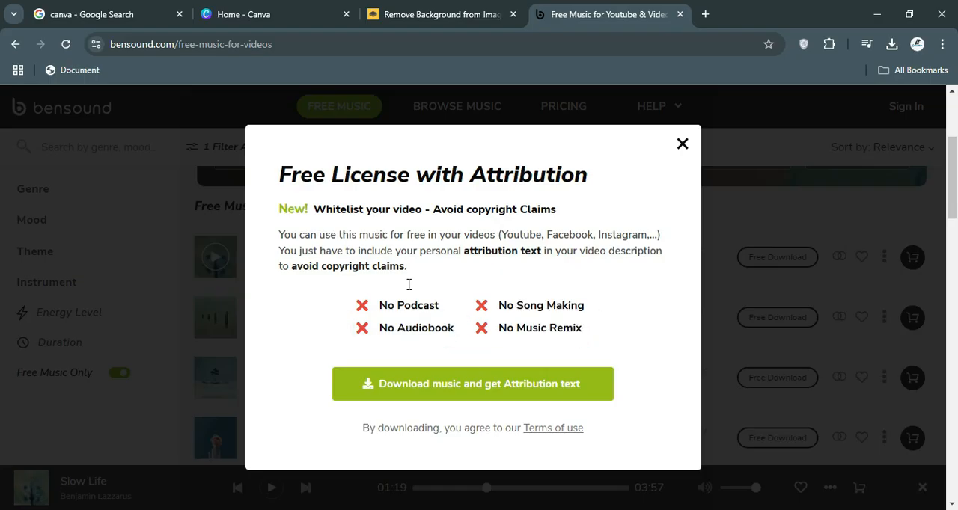
Download "Slow Life" under the free license, look over its attribution text, and close the download dialog.
click(483, 386)
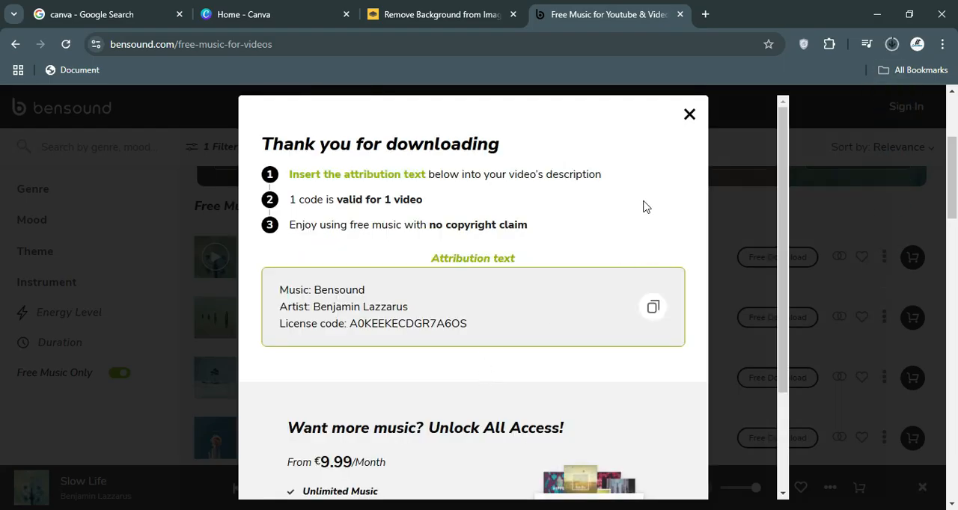
scroll(504, 340, down, 1)
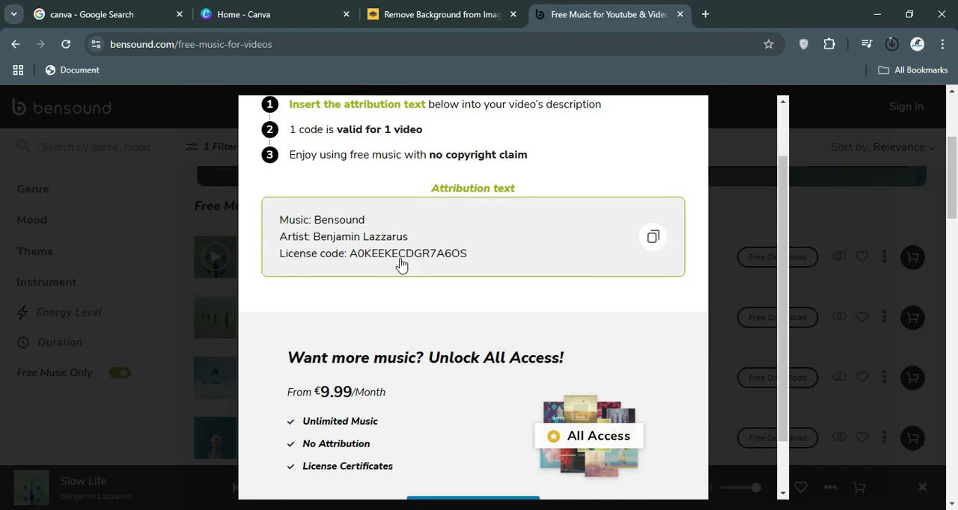
scroll(610, 198, up, 1)
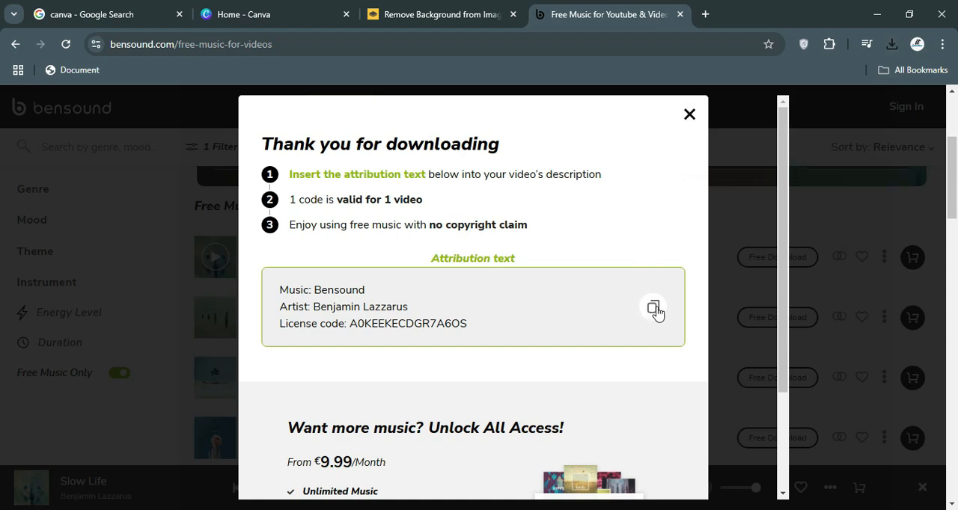
click(689, 115)
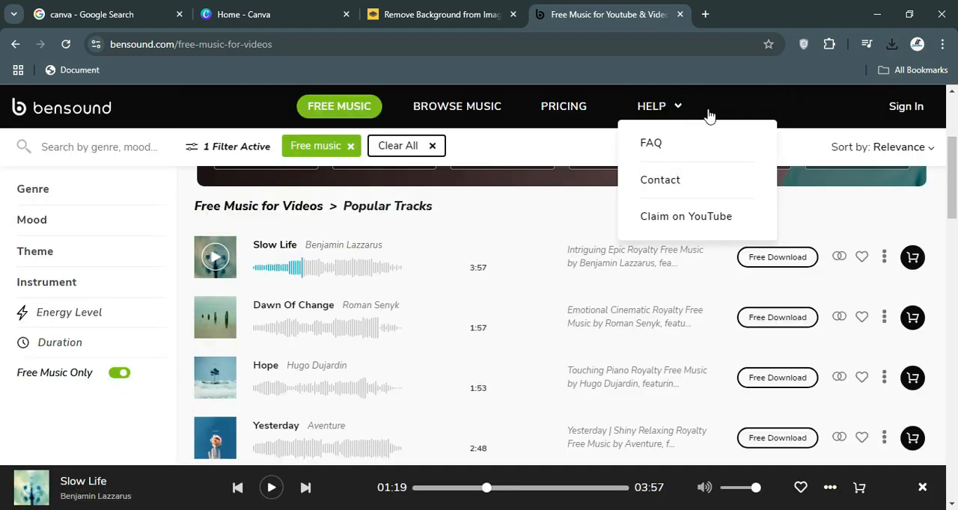
Check for slowlife.mp3 in the browser's recent download history, and switch back to the Canva home page.
click(891, 44)
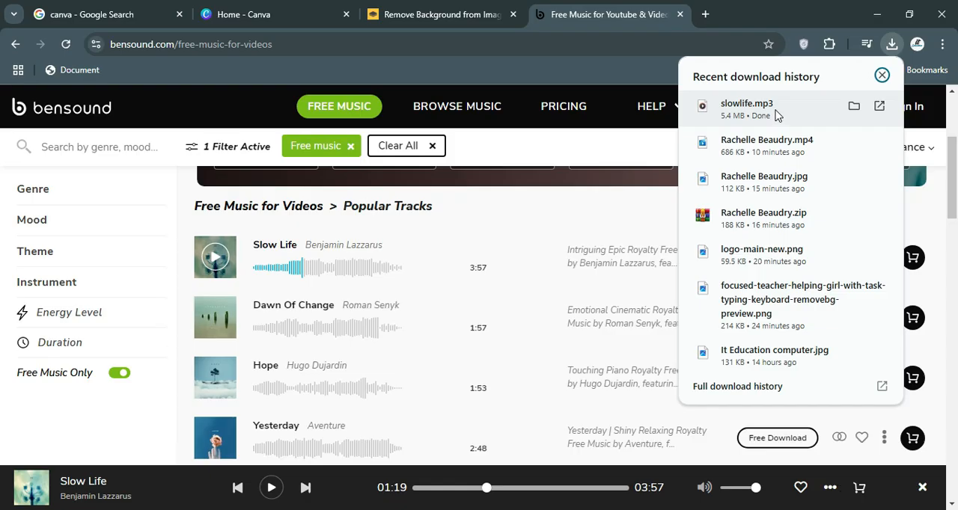
scroll(444, 344, down, 4)
scroll(444, 346, down, 9)
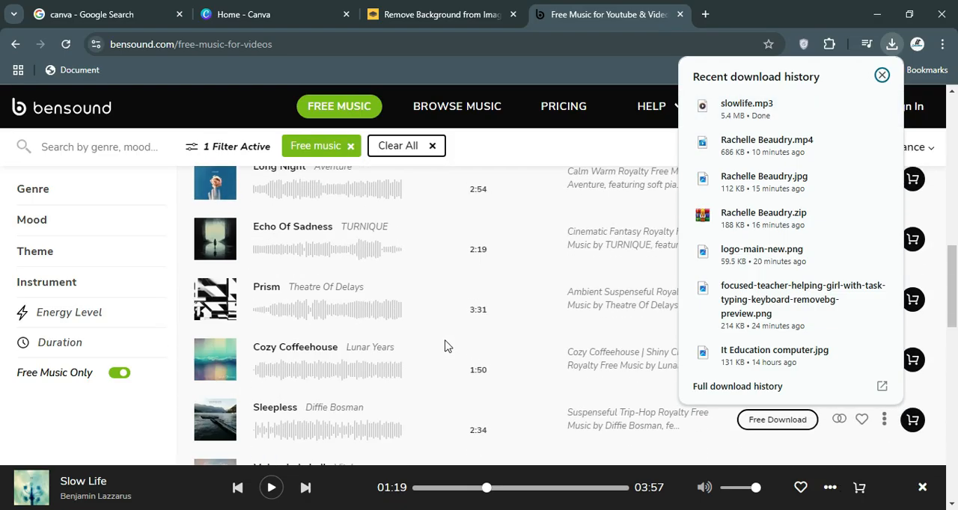
click(102, 436)
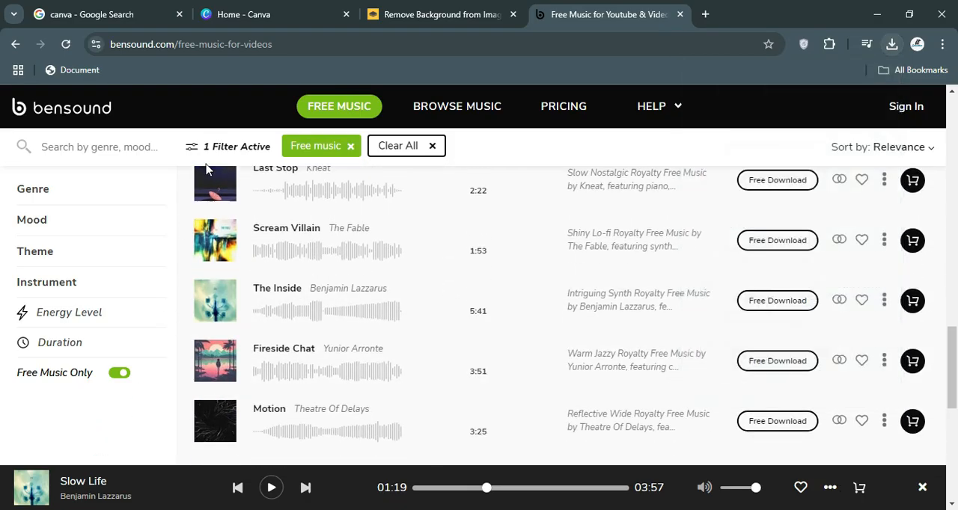
click(272, 11)
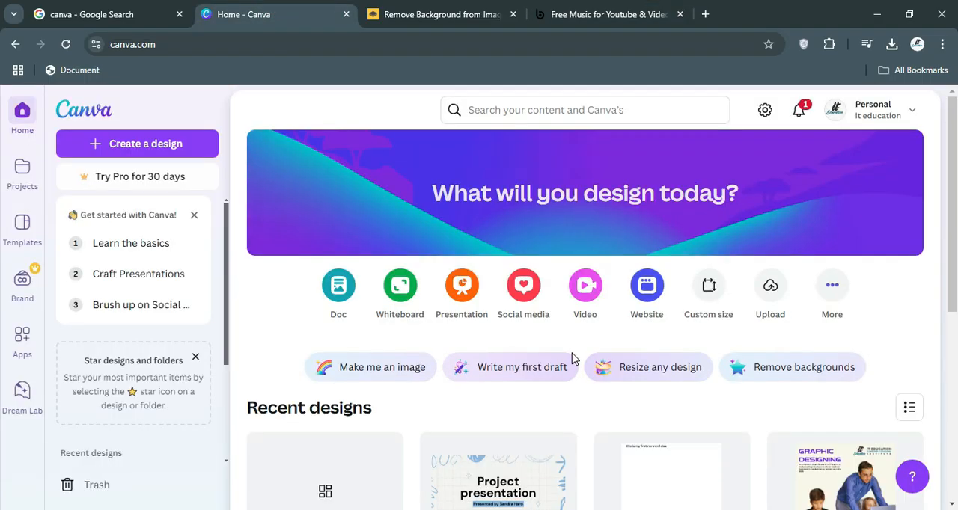